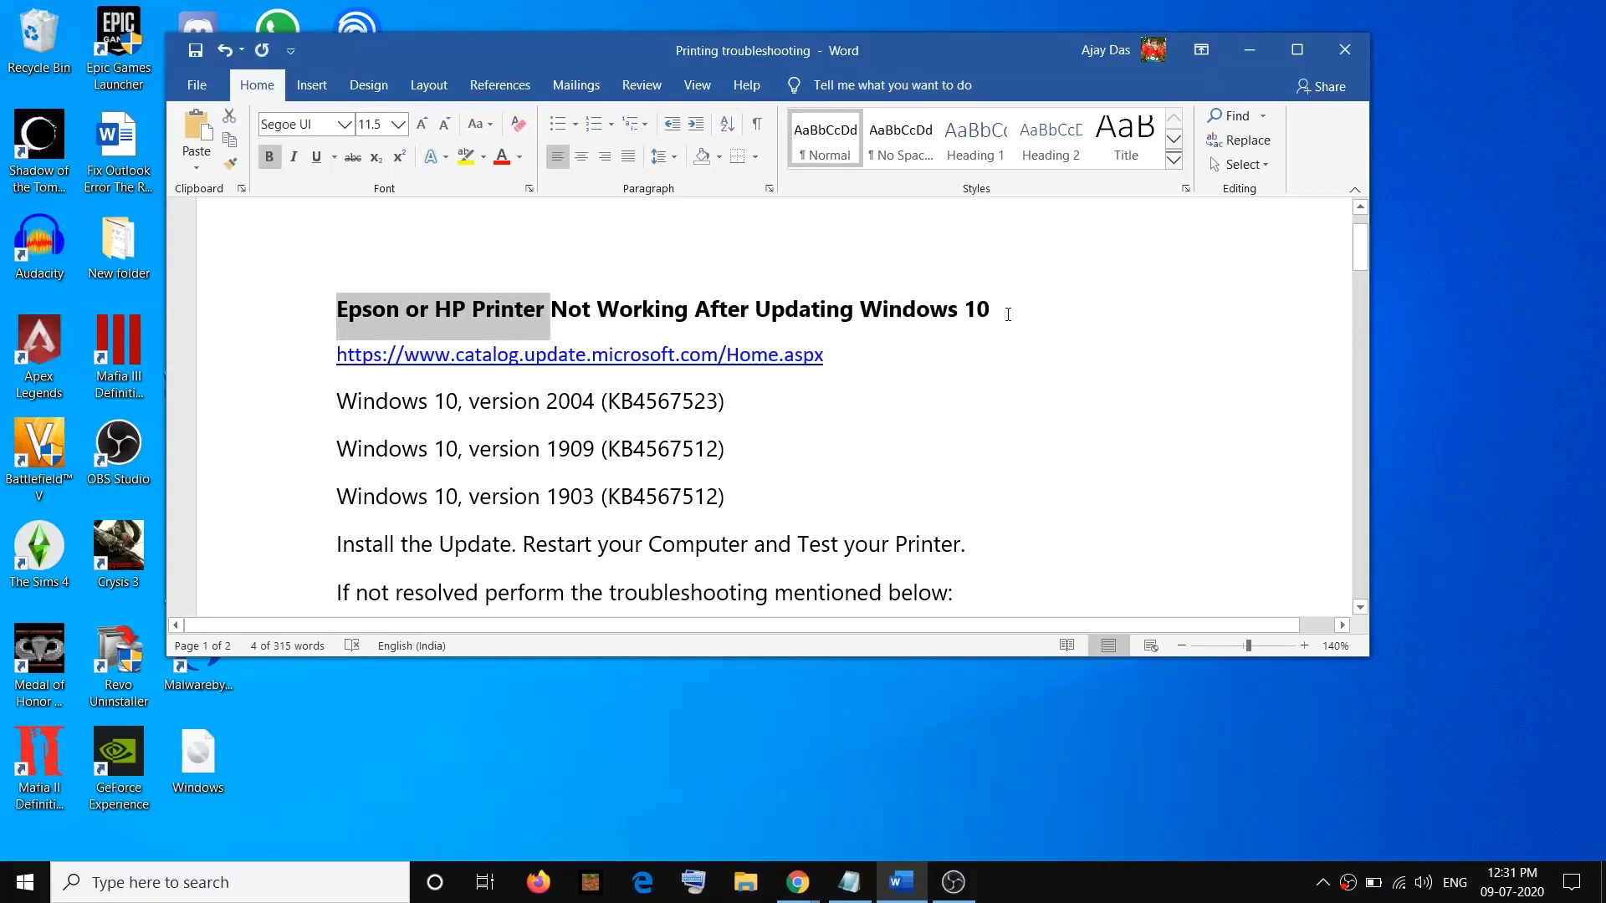
Review the document's title and the KB update listed for Windows 10 version 2004.
drag(1008, 314, 312, 299)
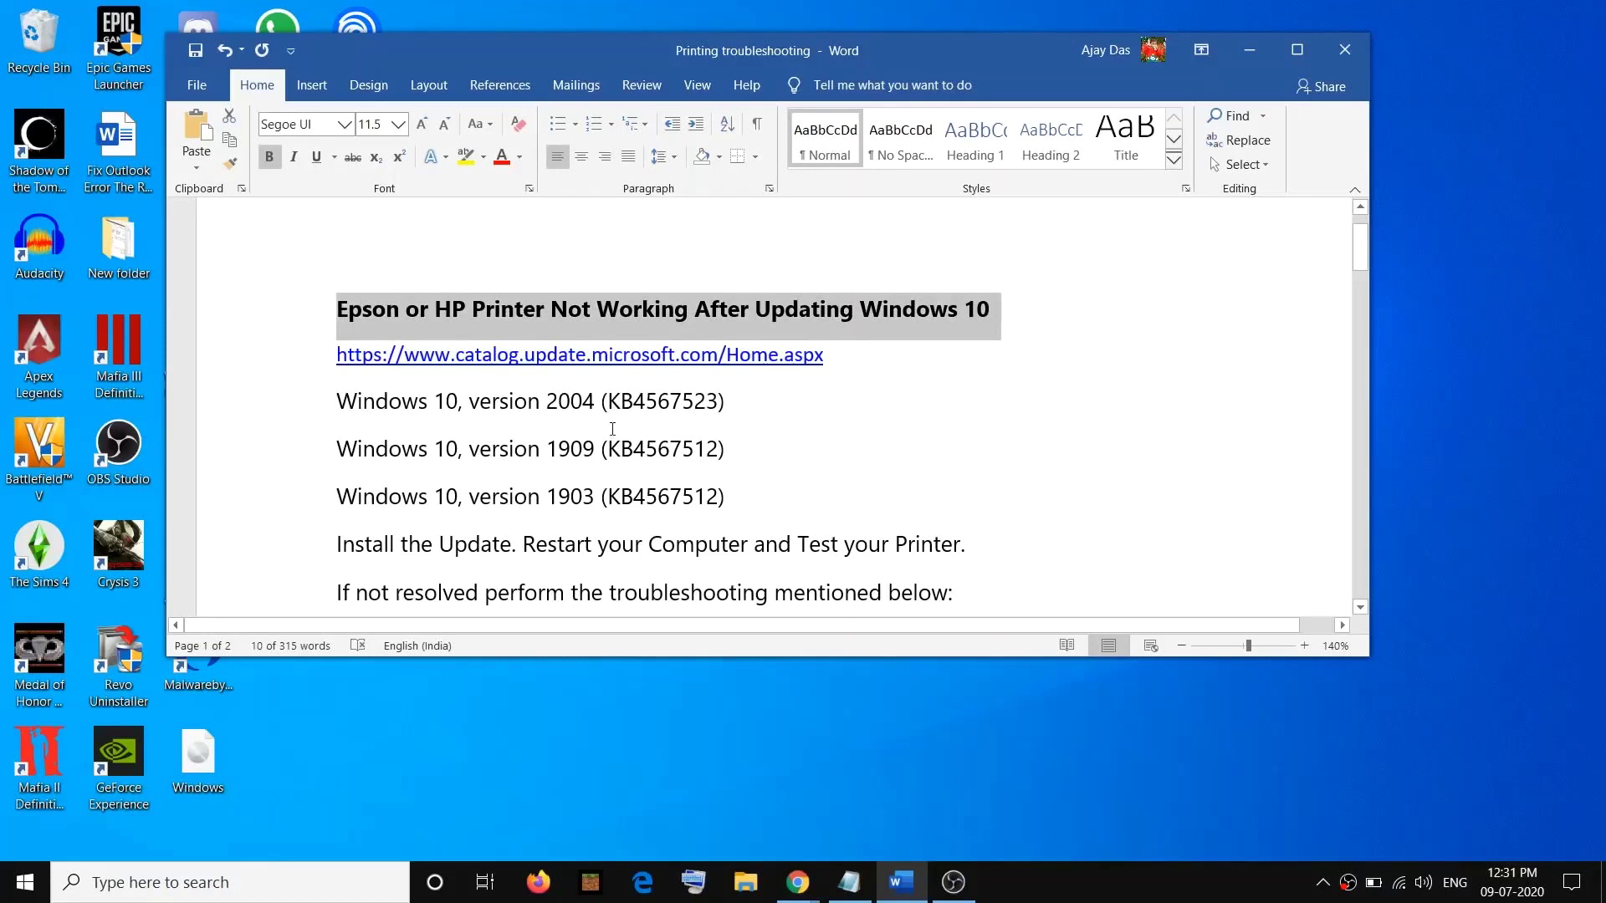
click(373, 405)
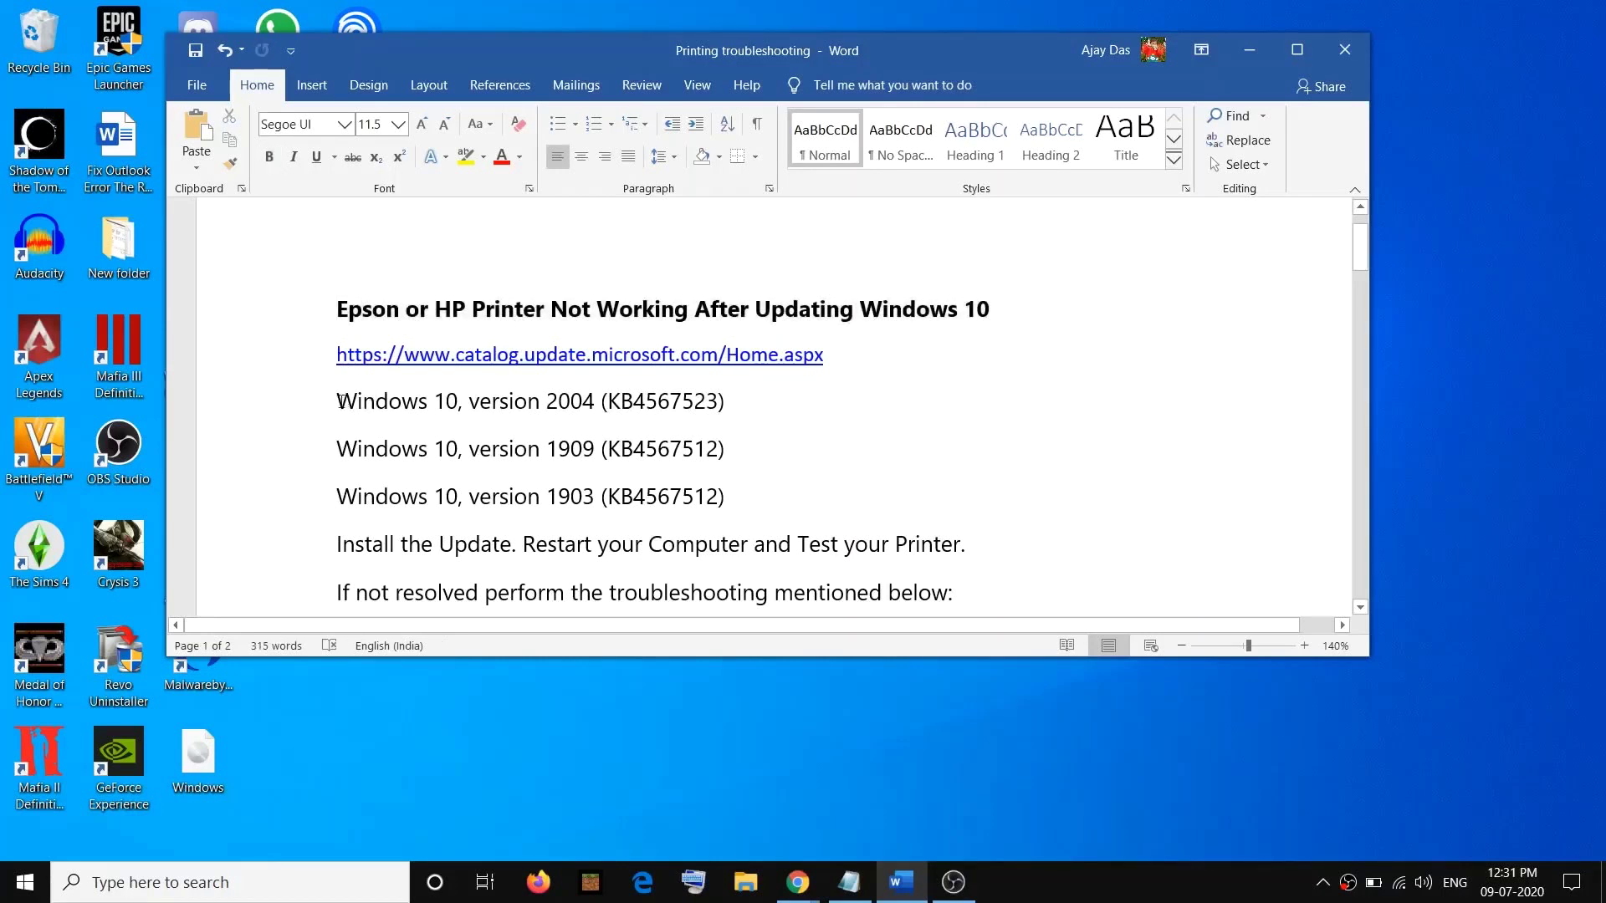
drag(337, 401, 718, 406)
click(559, 403)
click(609, 403)
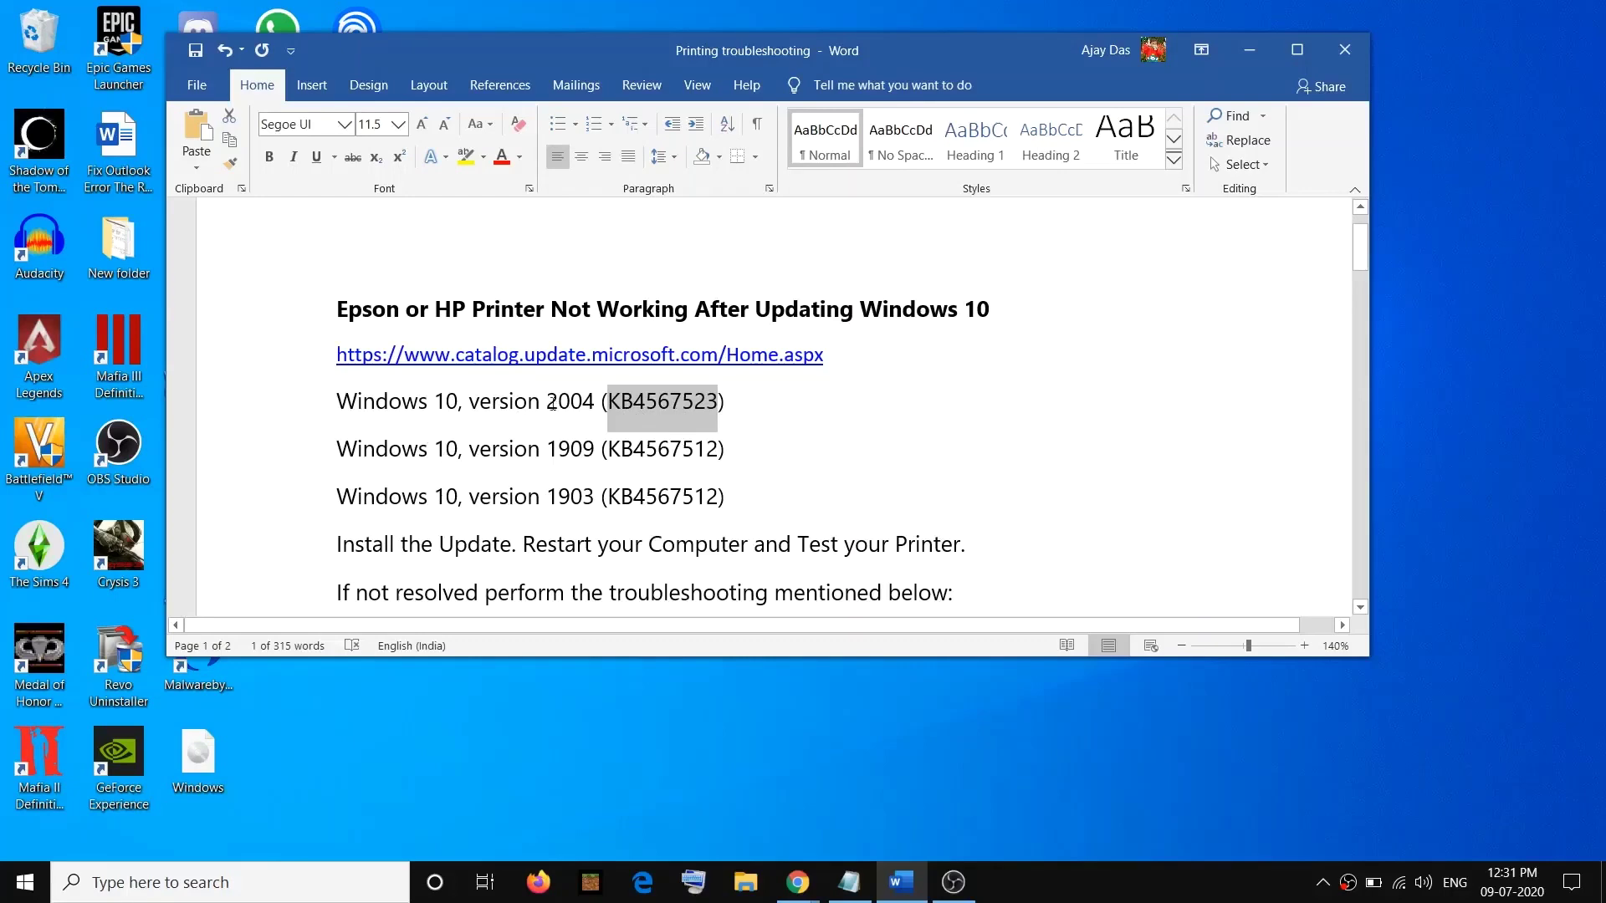
drag(470, 402, 593, 403)
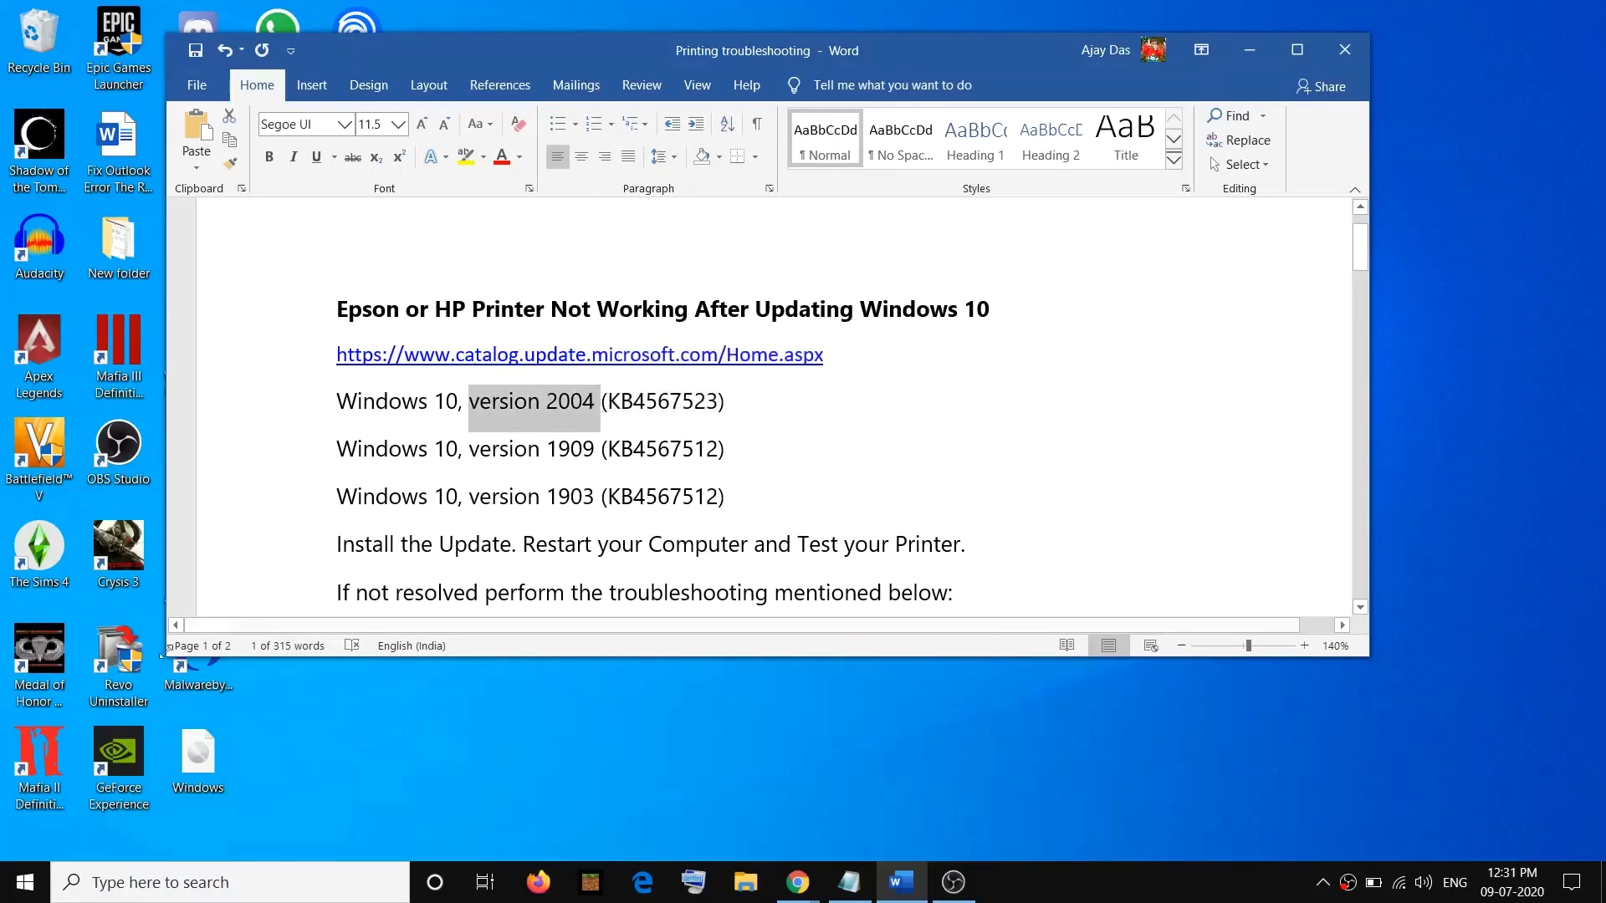
Check the installed Windows version in the system's About settings, and minimize Settings to return to the document.
click(25, 882)
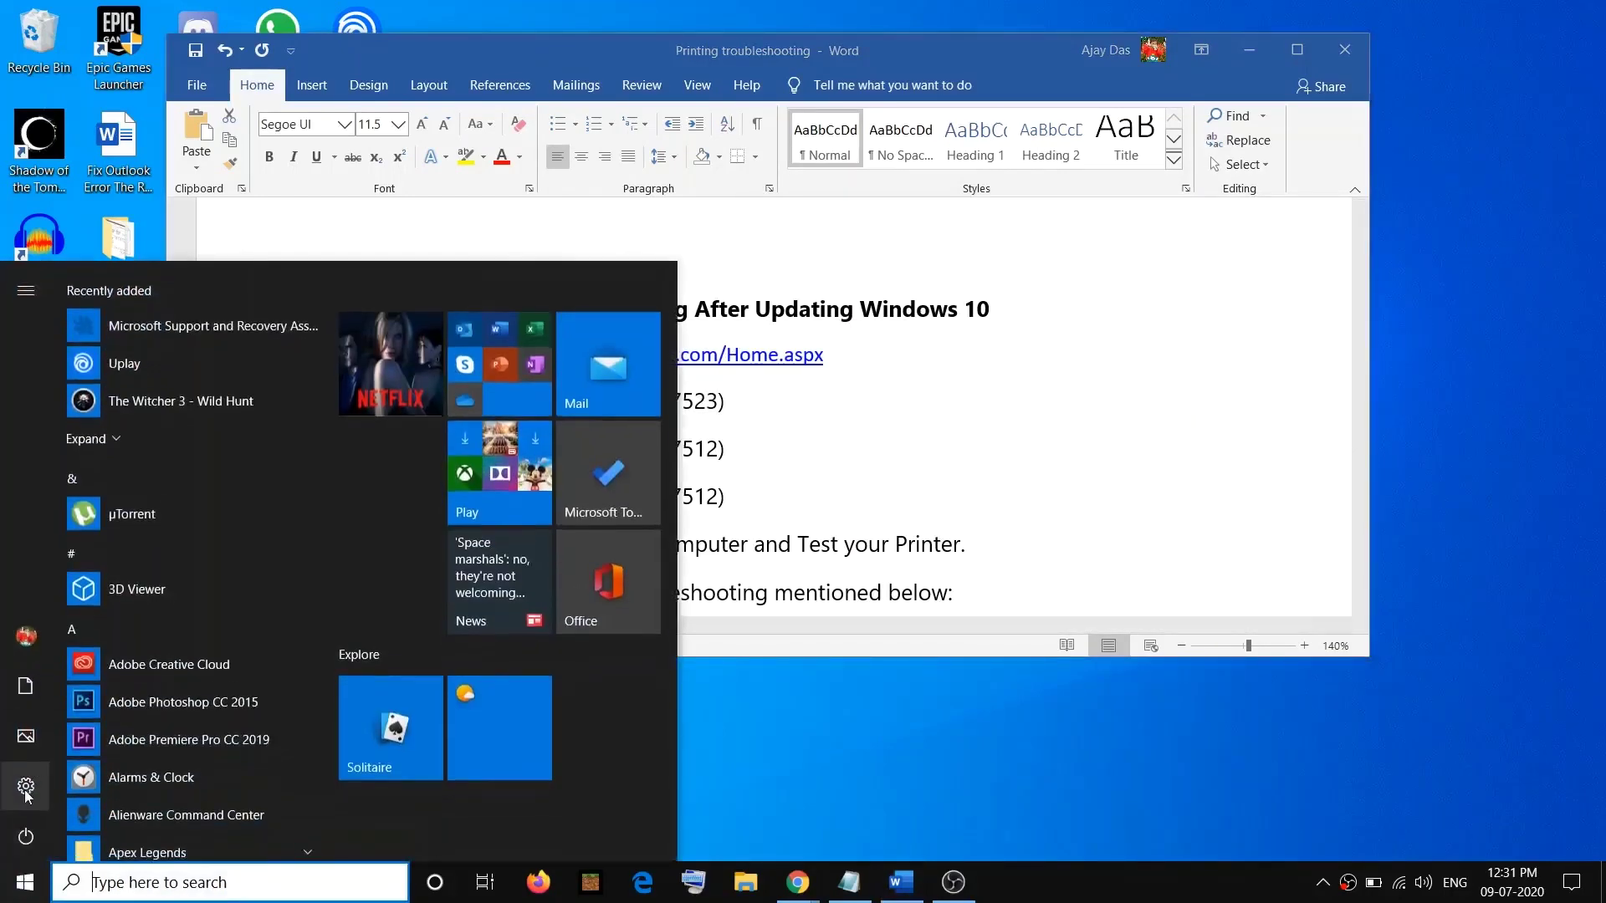
click(107, 791)
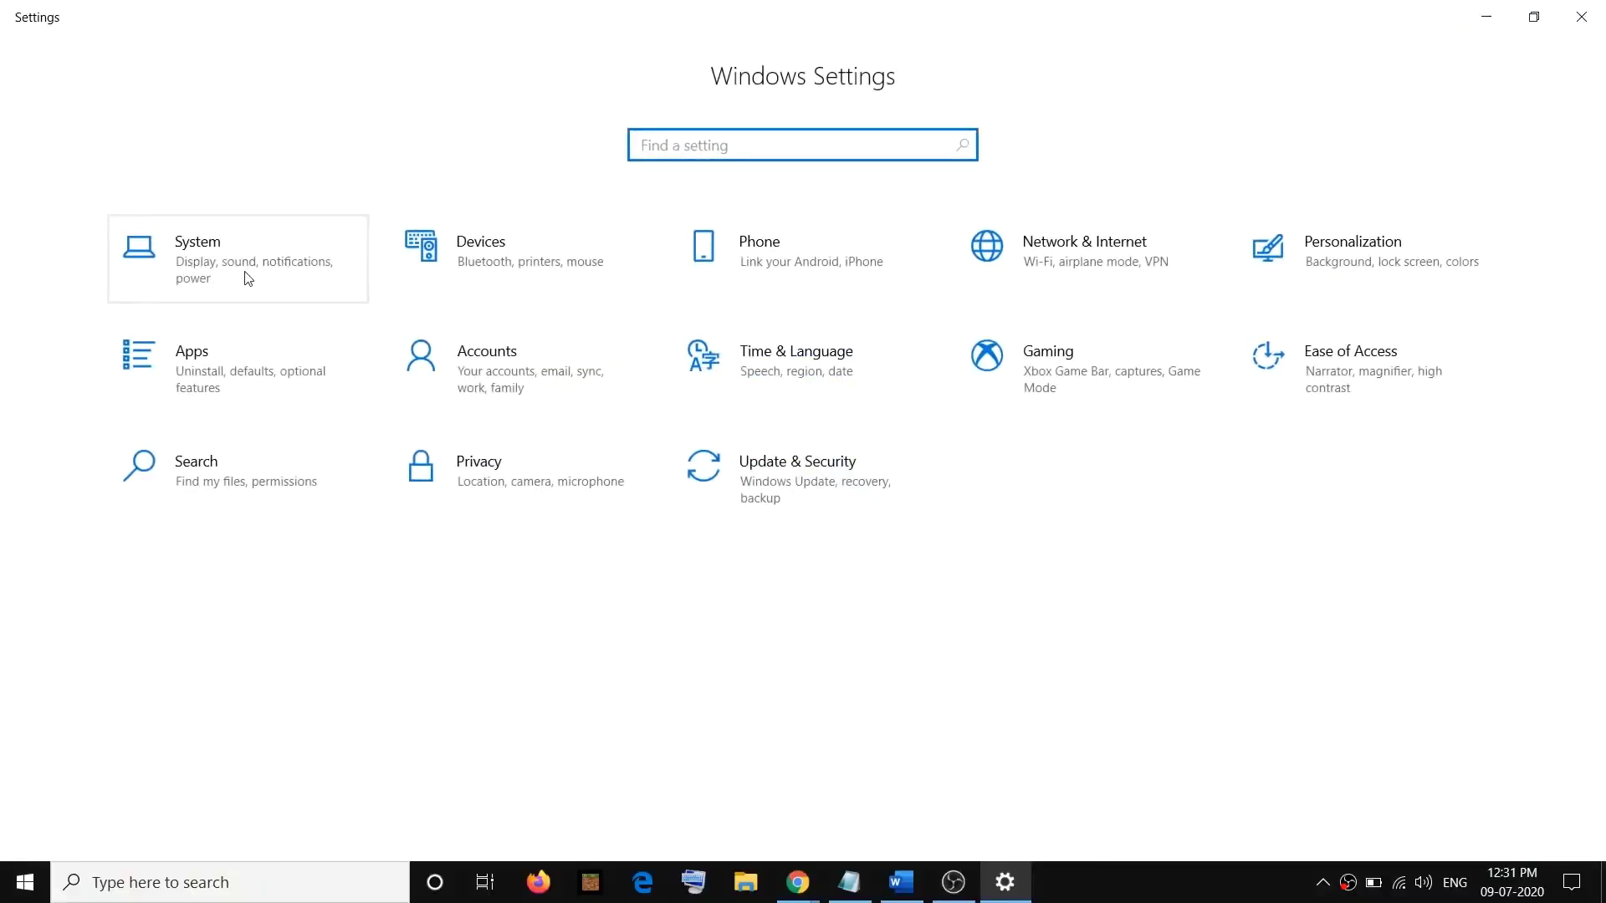
click(248, 278)
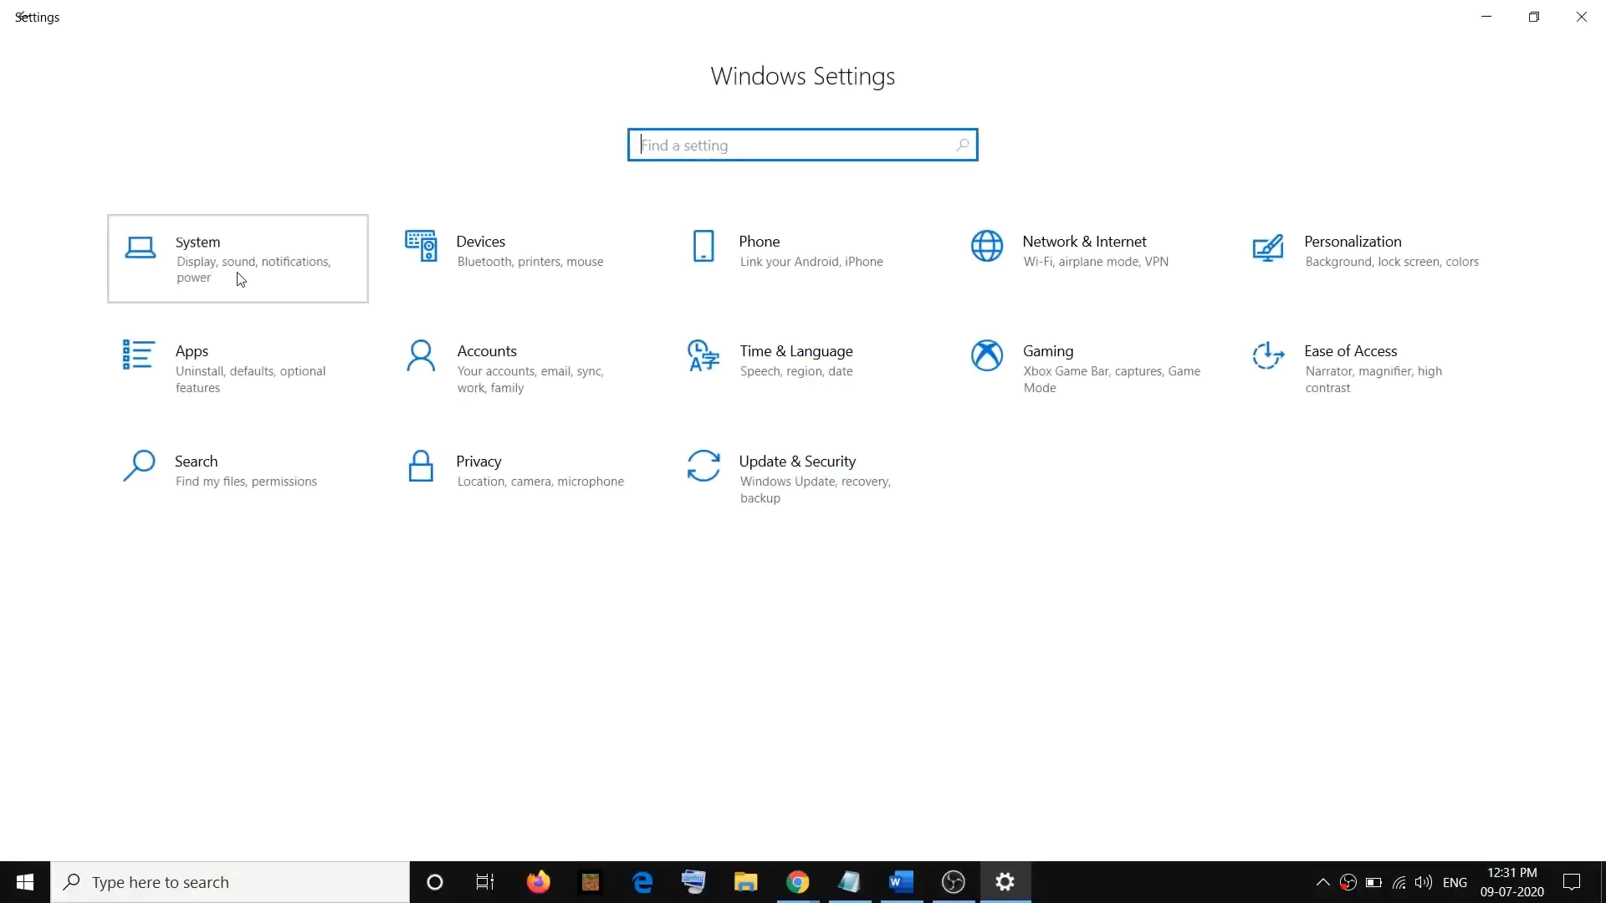
scroll(200, 586, down, 2)
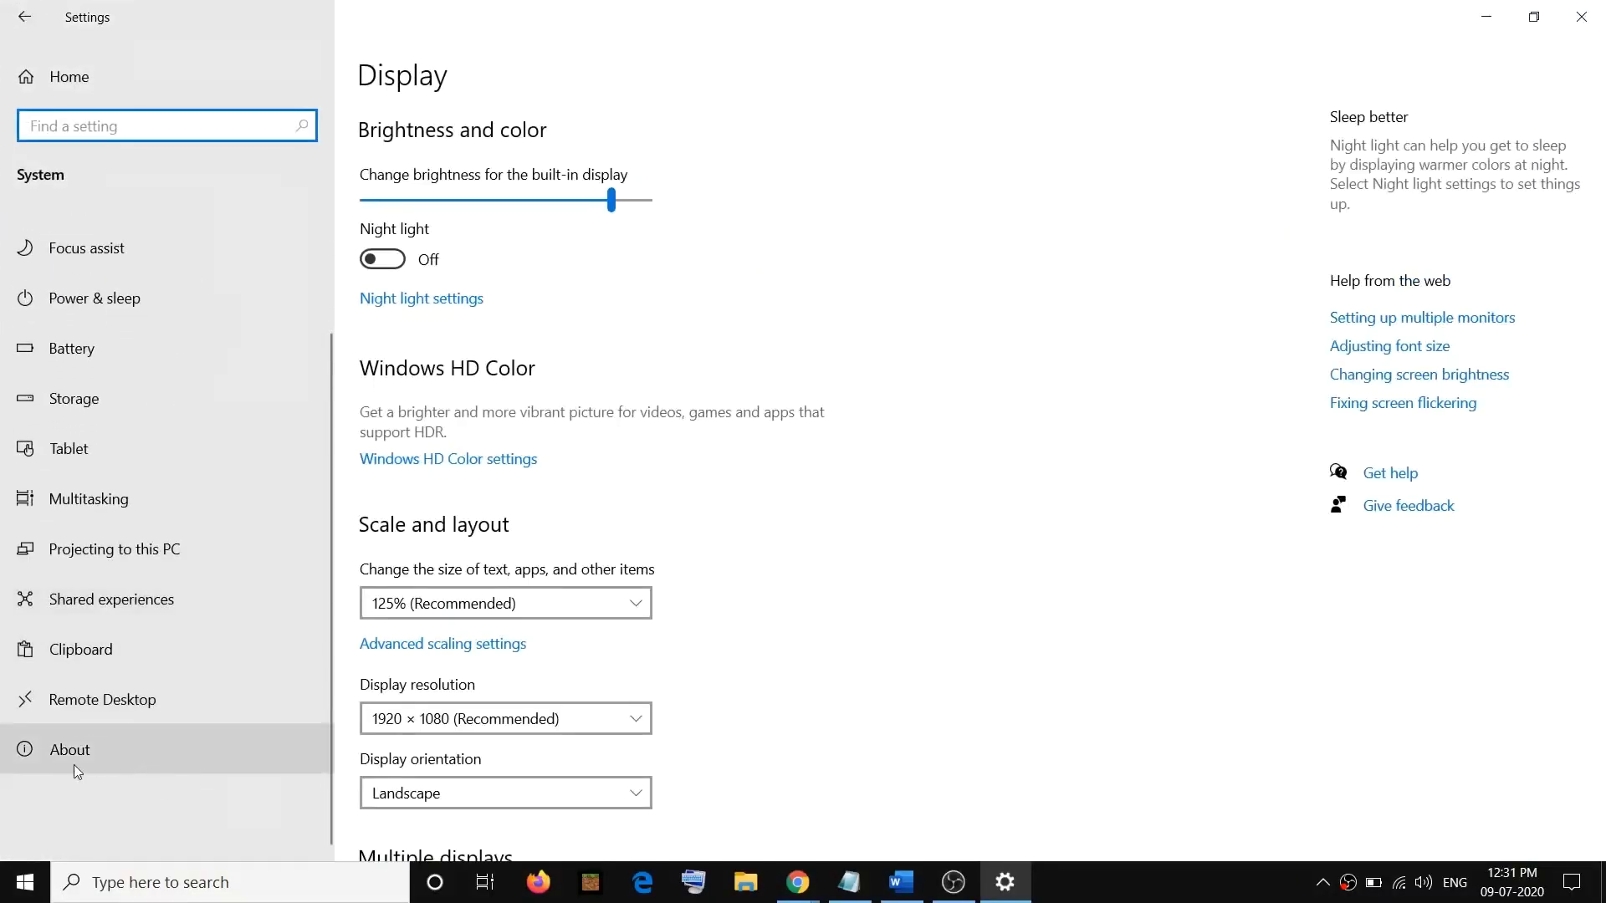
click(55, 751)
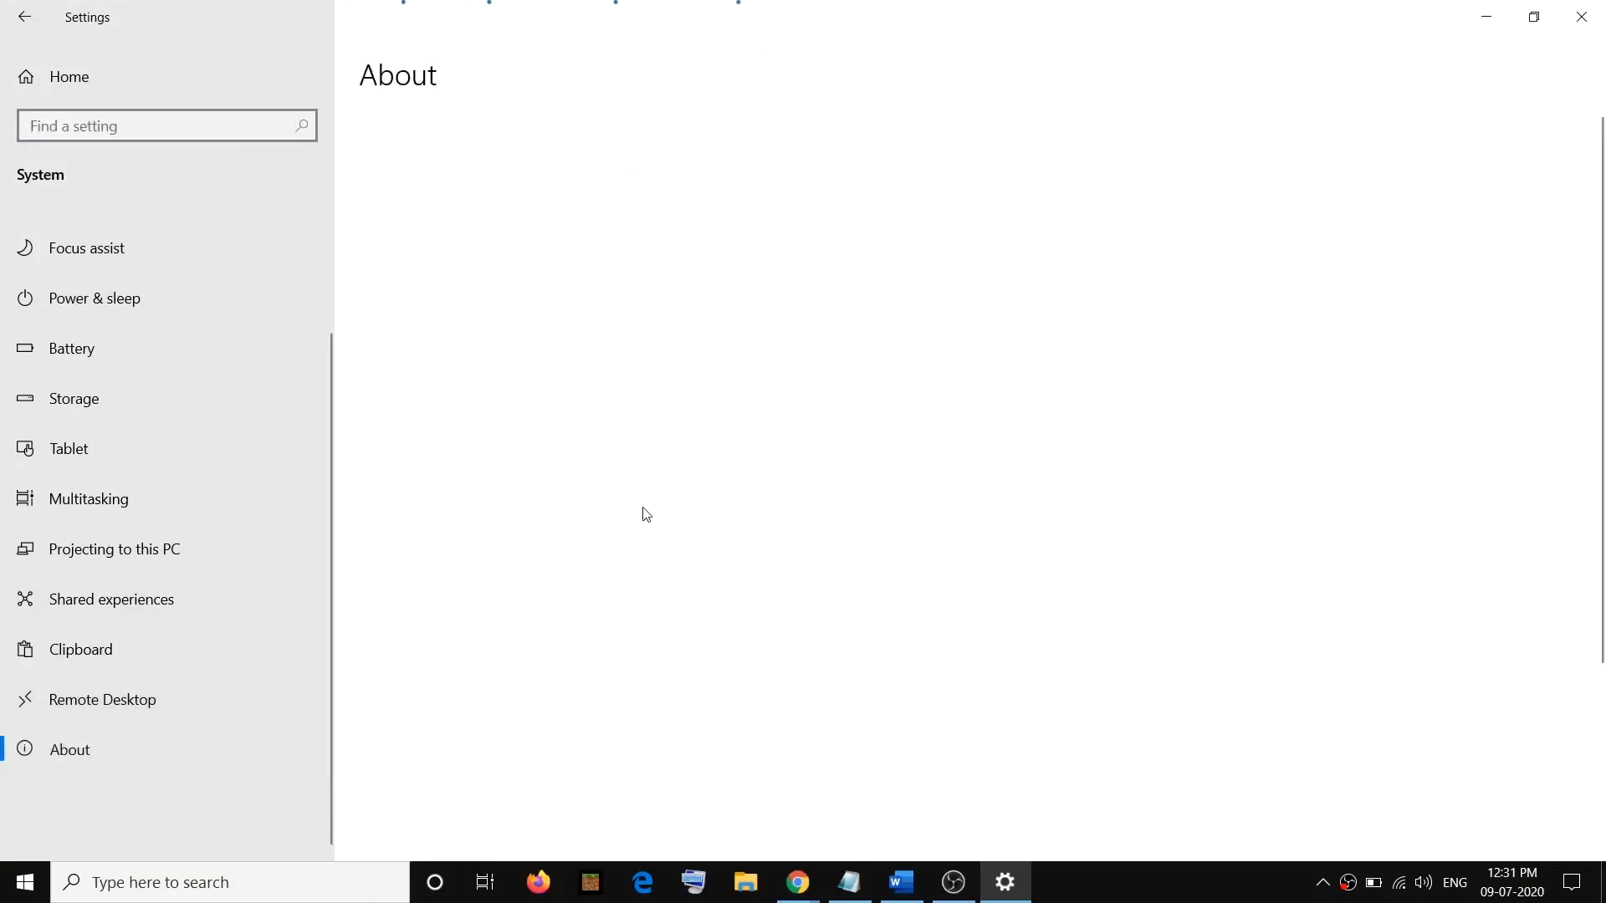
scroll(724, 551, down, 3)
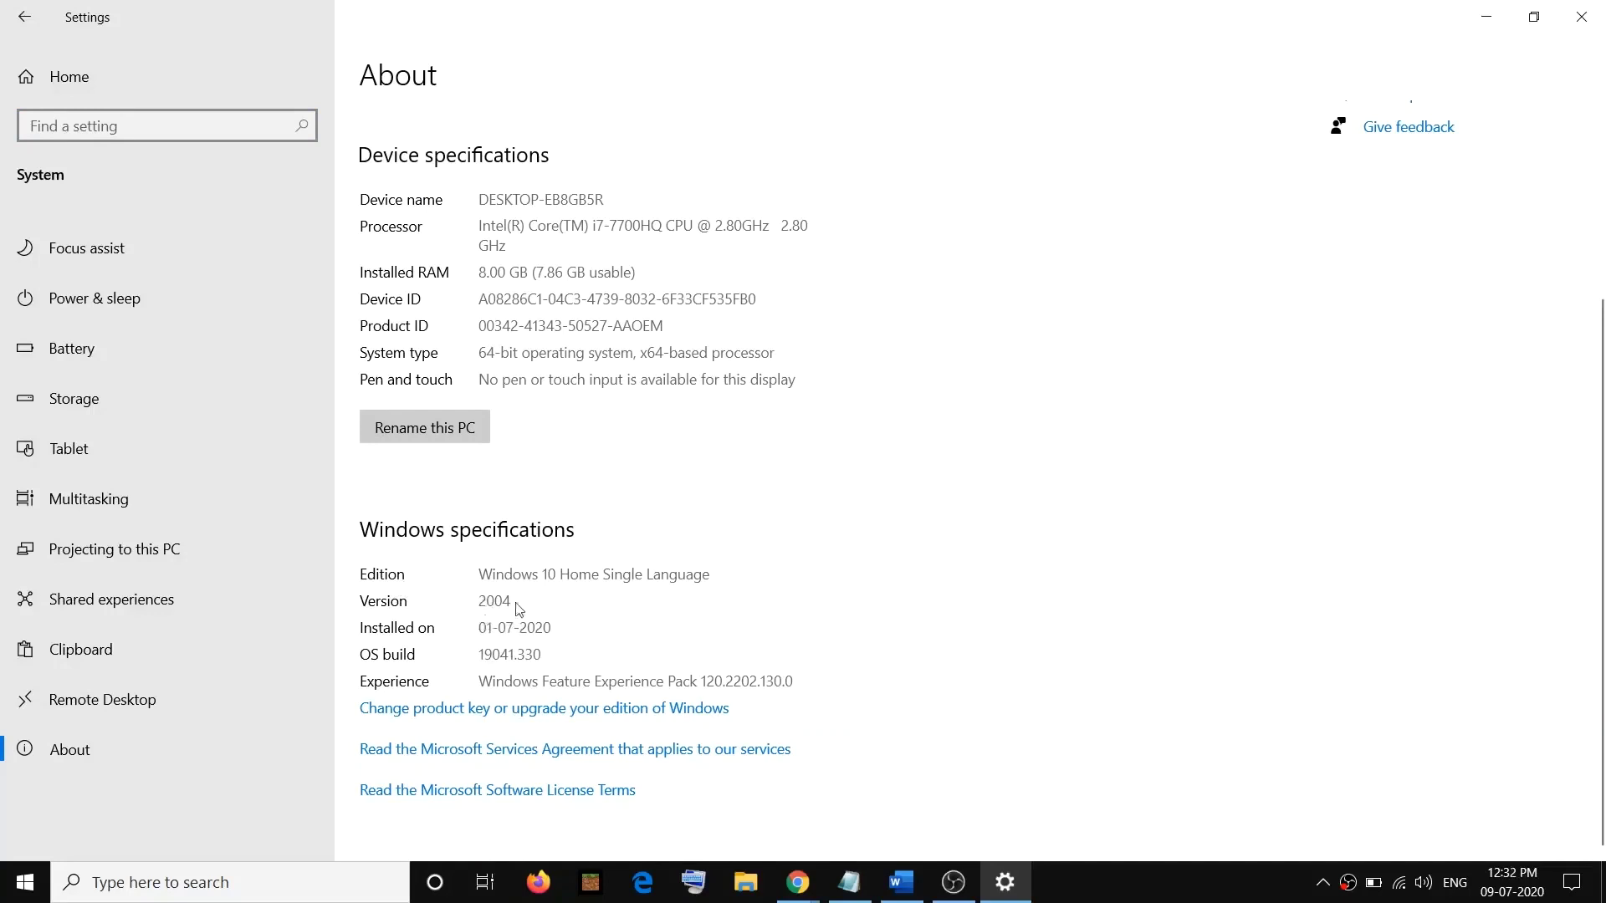
click(1485, 17)
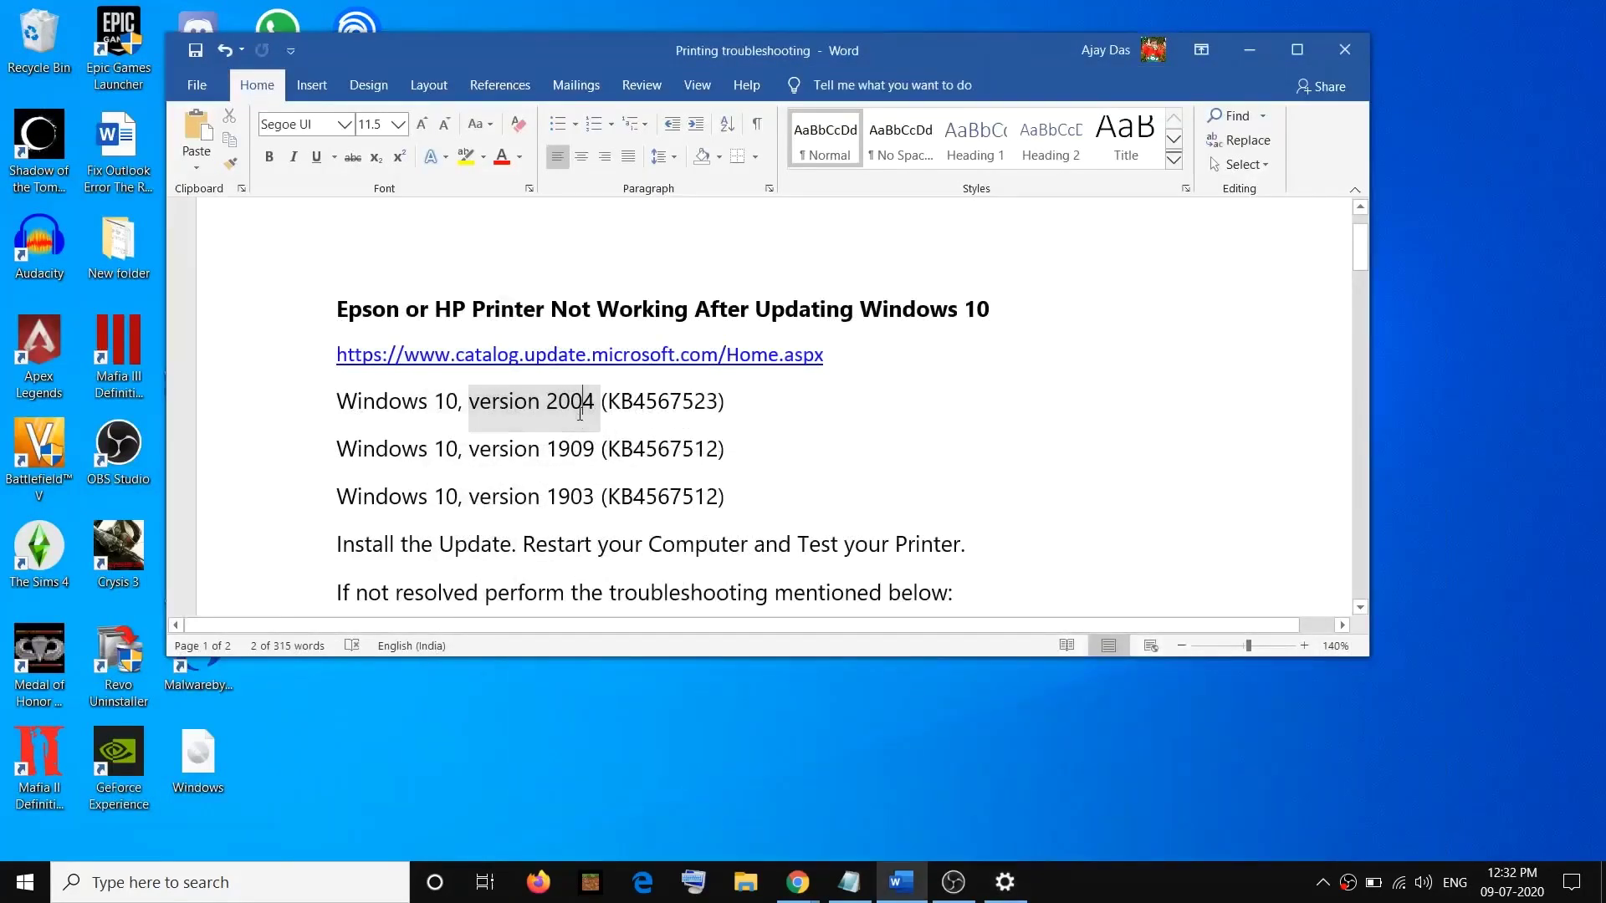
Compare the KB numbers listed for versions 2004, 1909 and 1903 with the installed Windows version, and close Settings.
click(583, 402)
drag(608, 401, 717, 403)
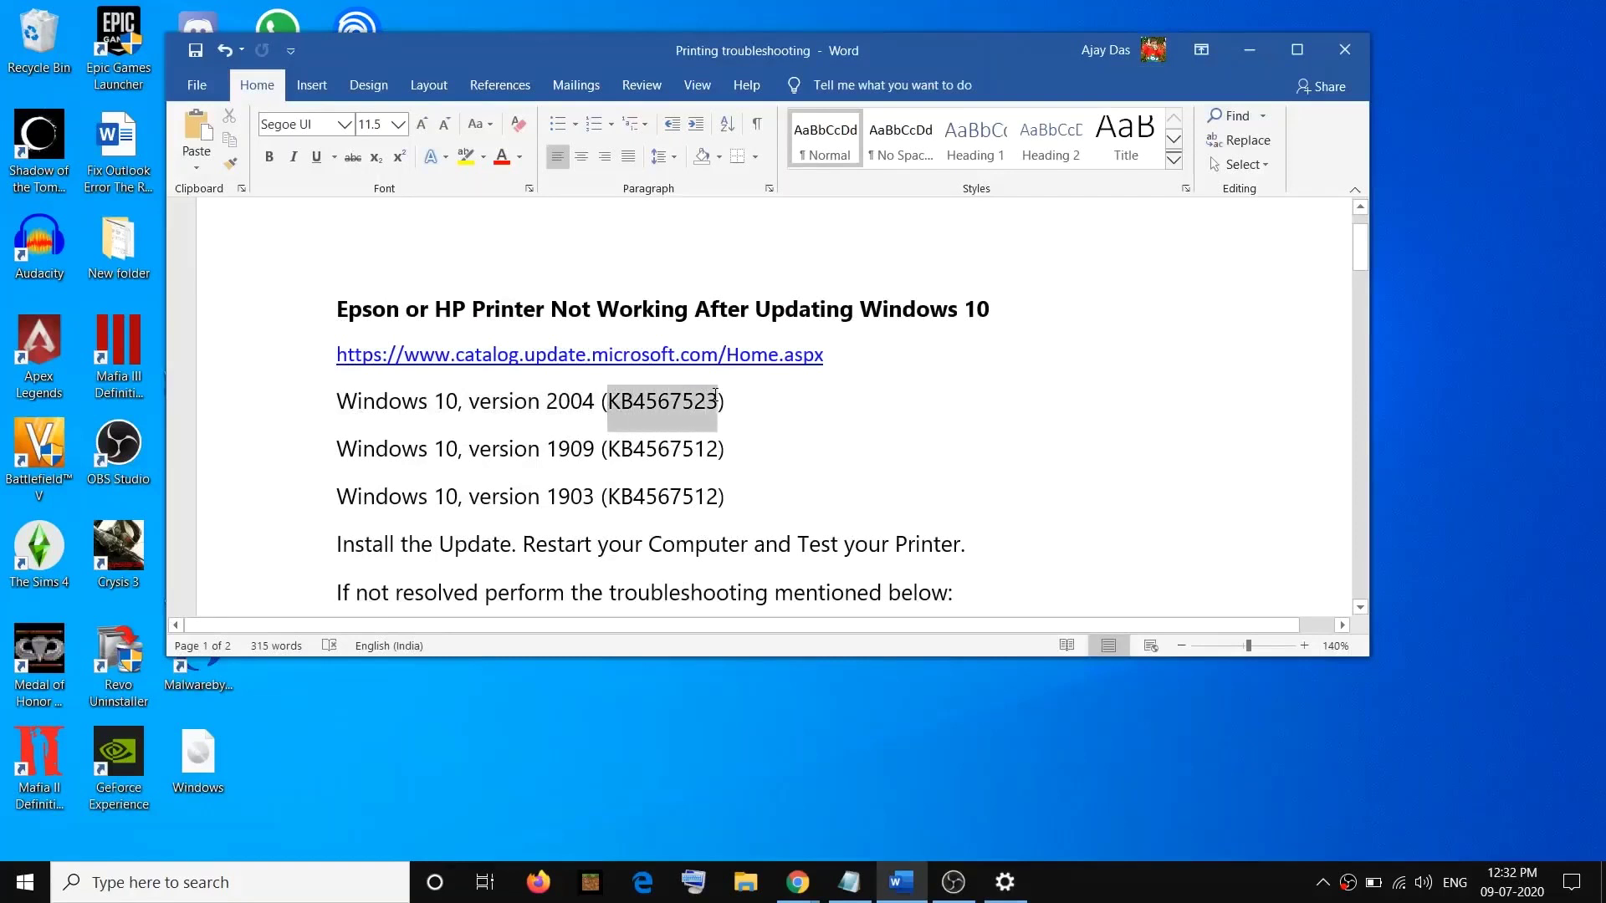
drag(481, 459, 718, 453)
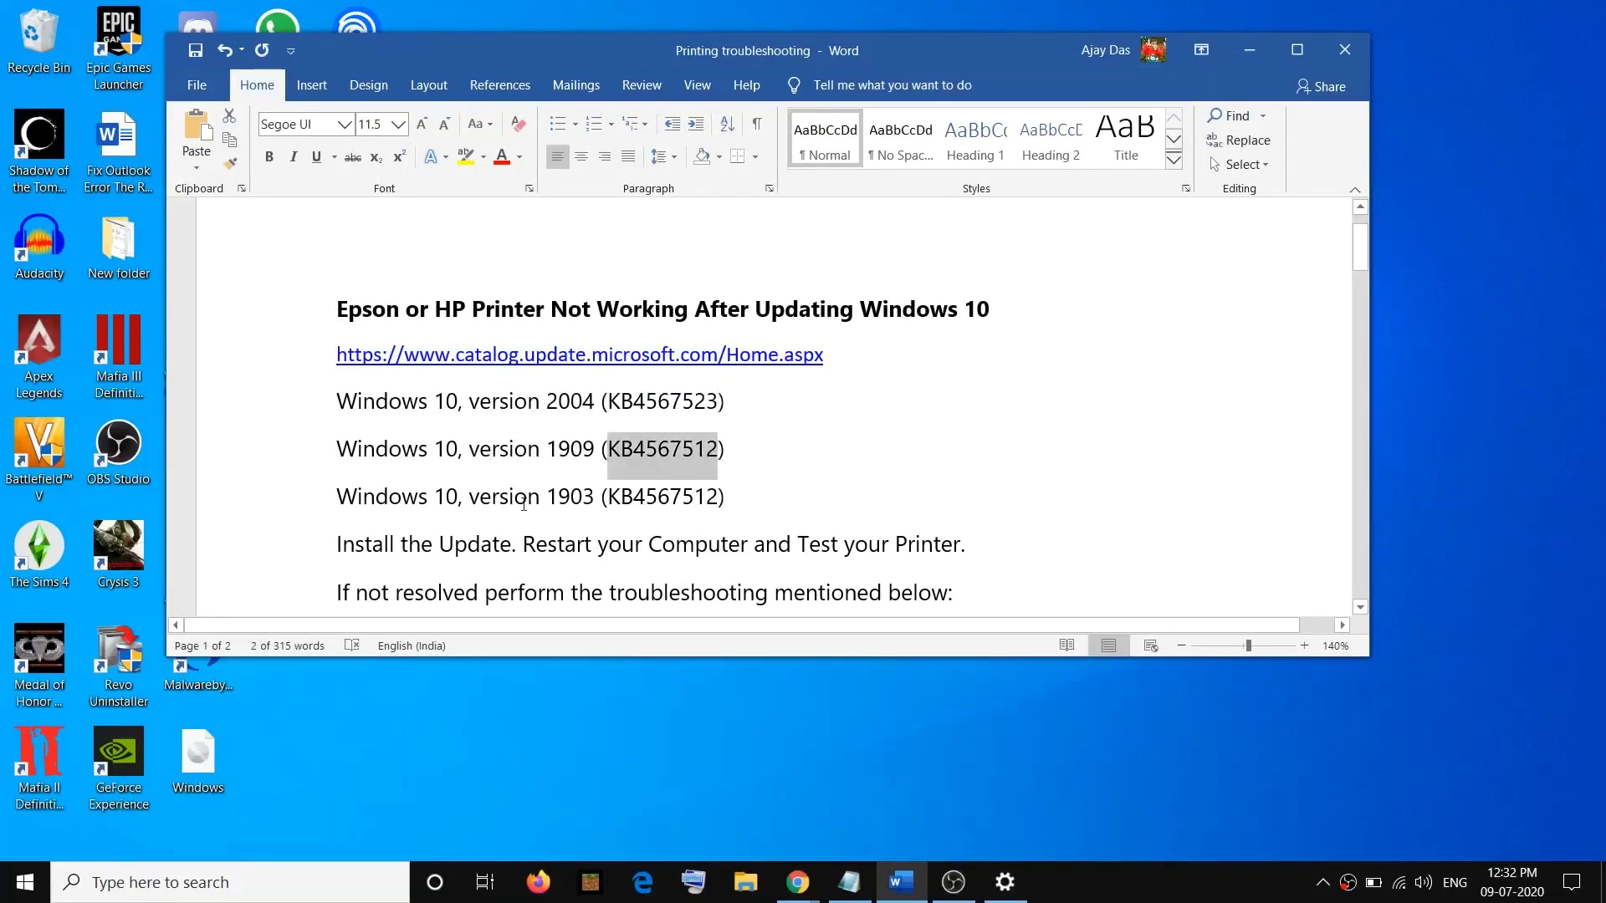
drag(487, 495, 717, 500)
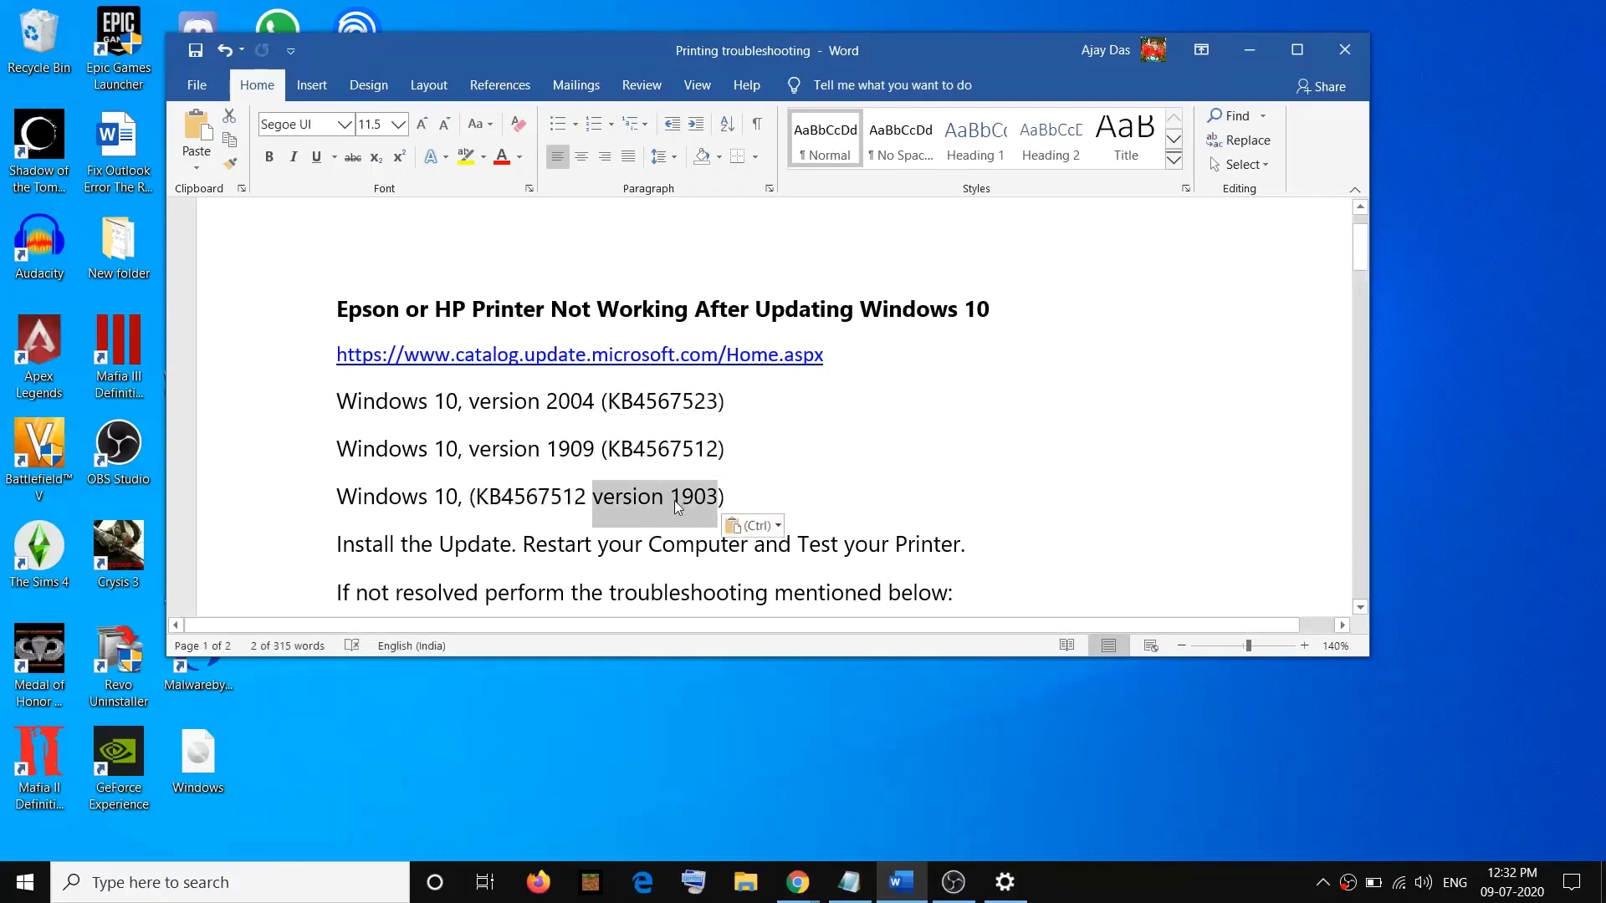
key(ctrl+z)
click(1005, 882)
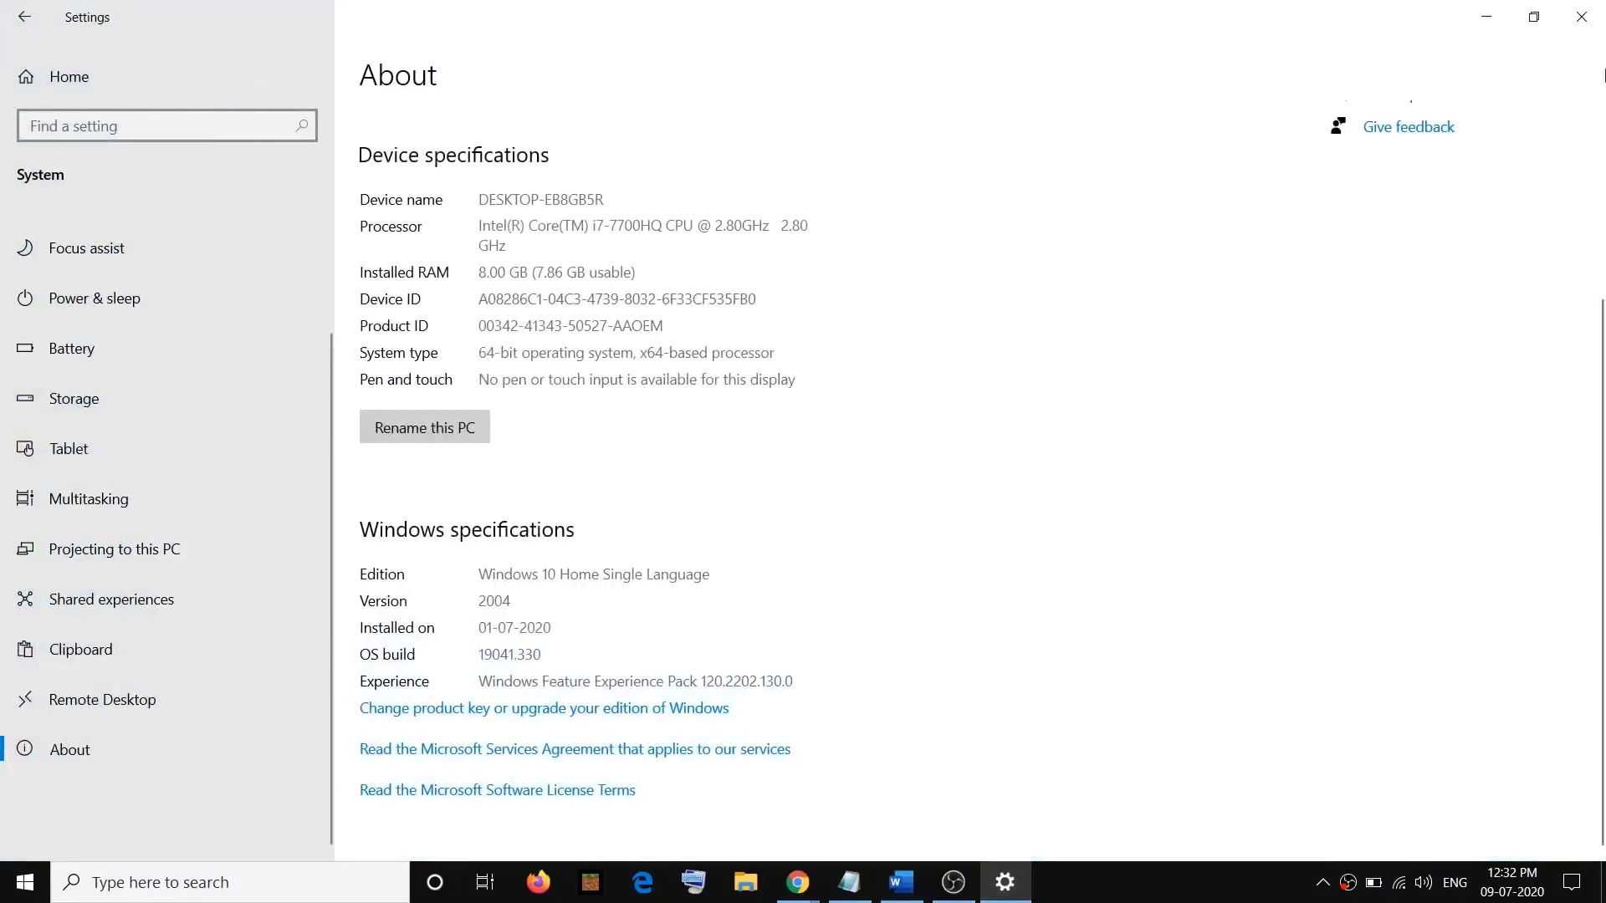
click(1581, 17)
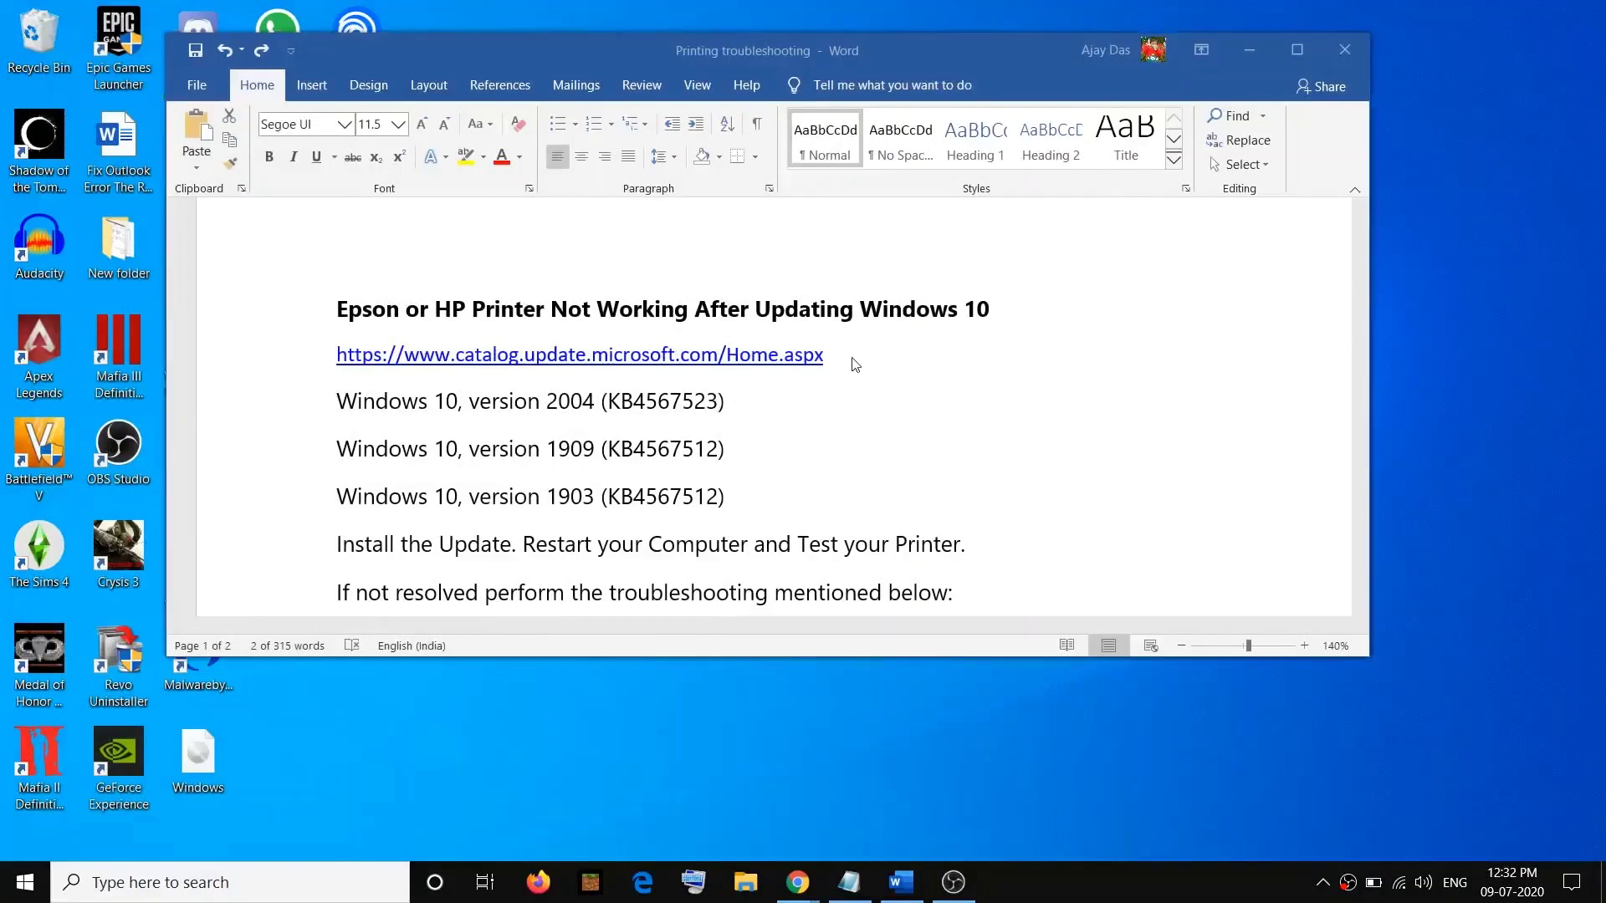
Switch to Chrome and open catalog.update.microsoft.com/Home.aspx in a new tab.
drag(824, 358, 305, 358)
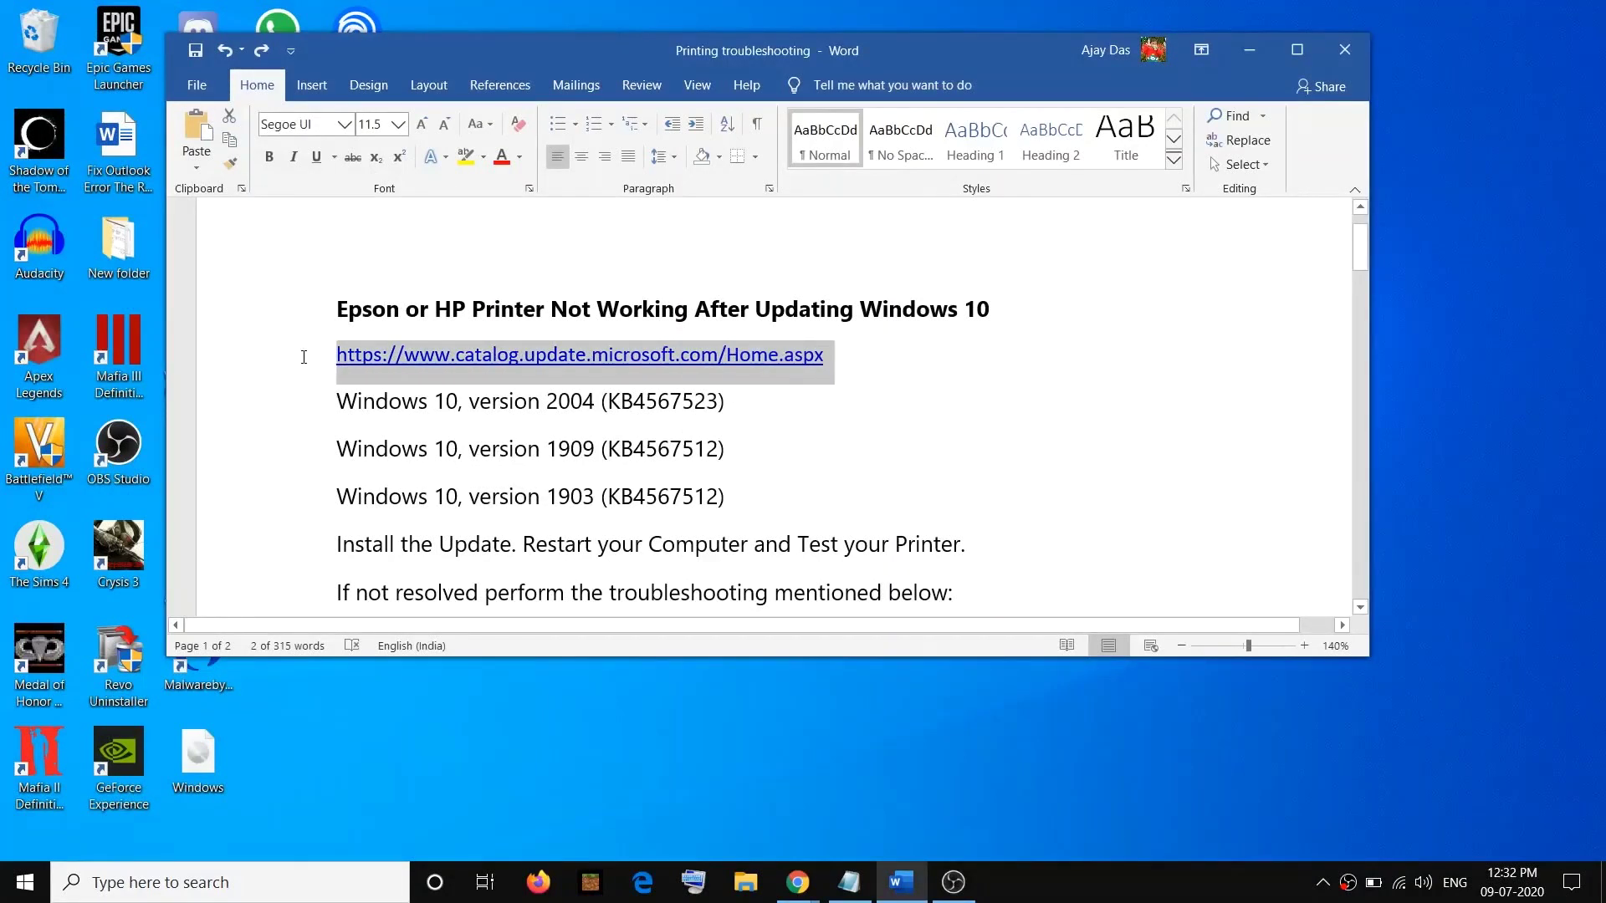
mouse_move(791, 899)
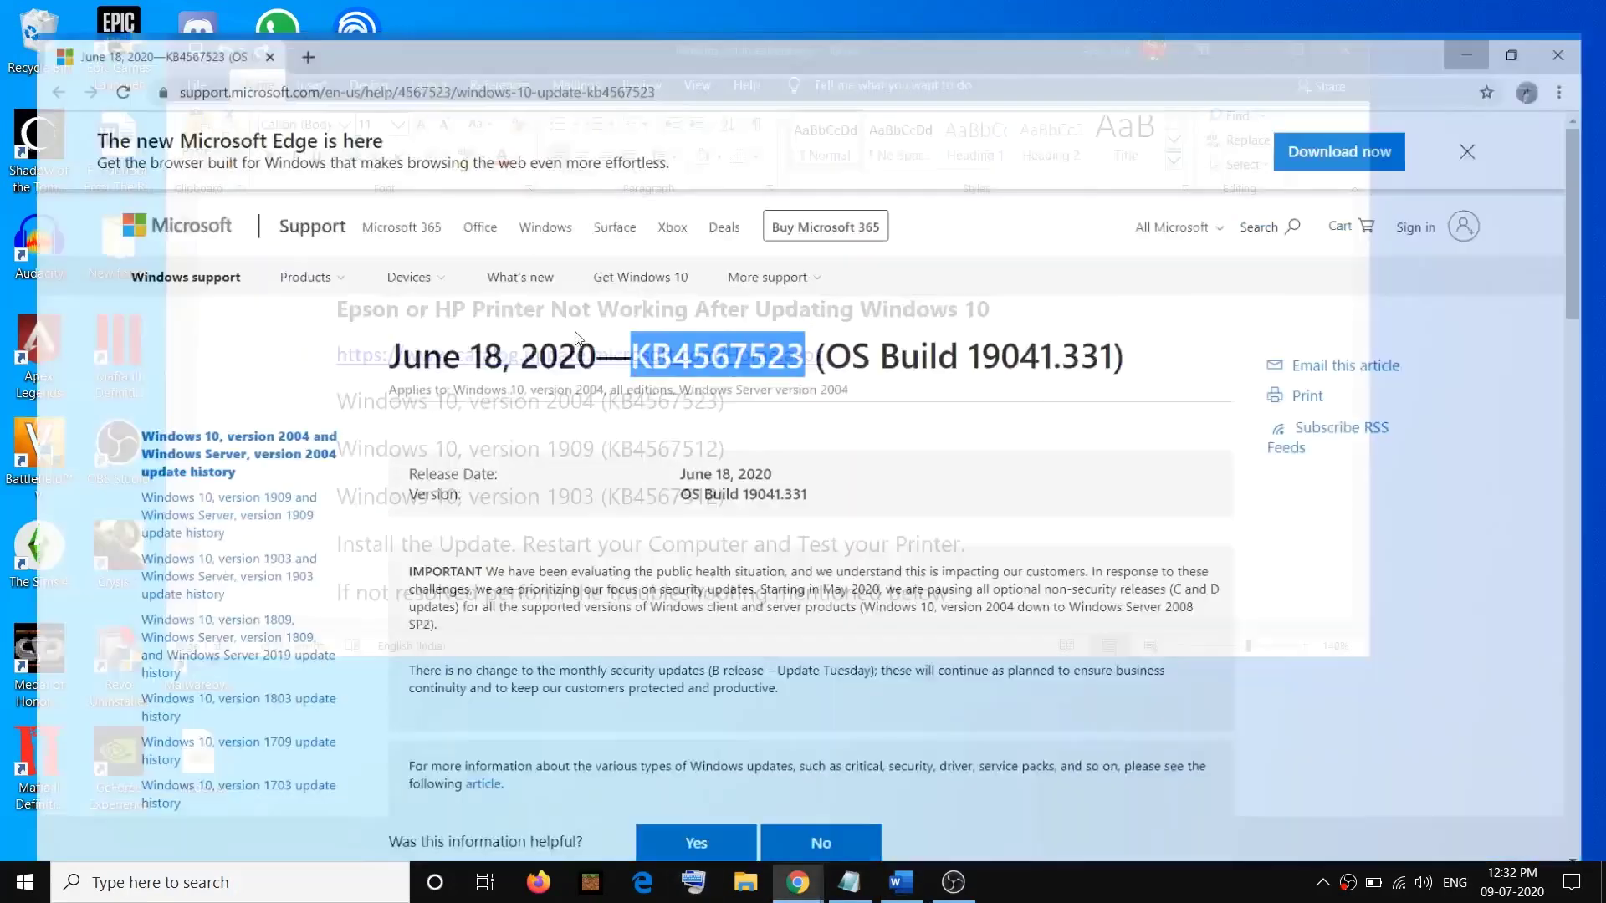
click(665, 820)
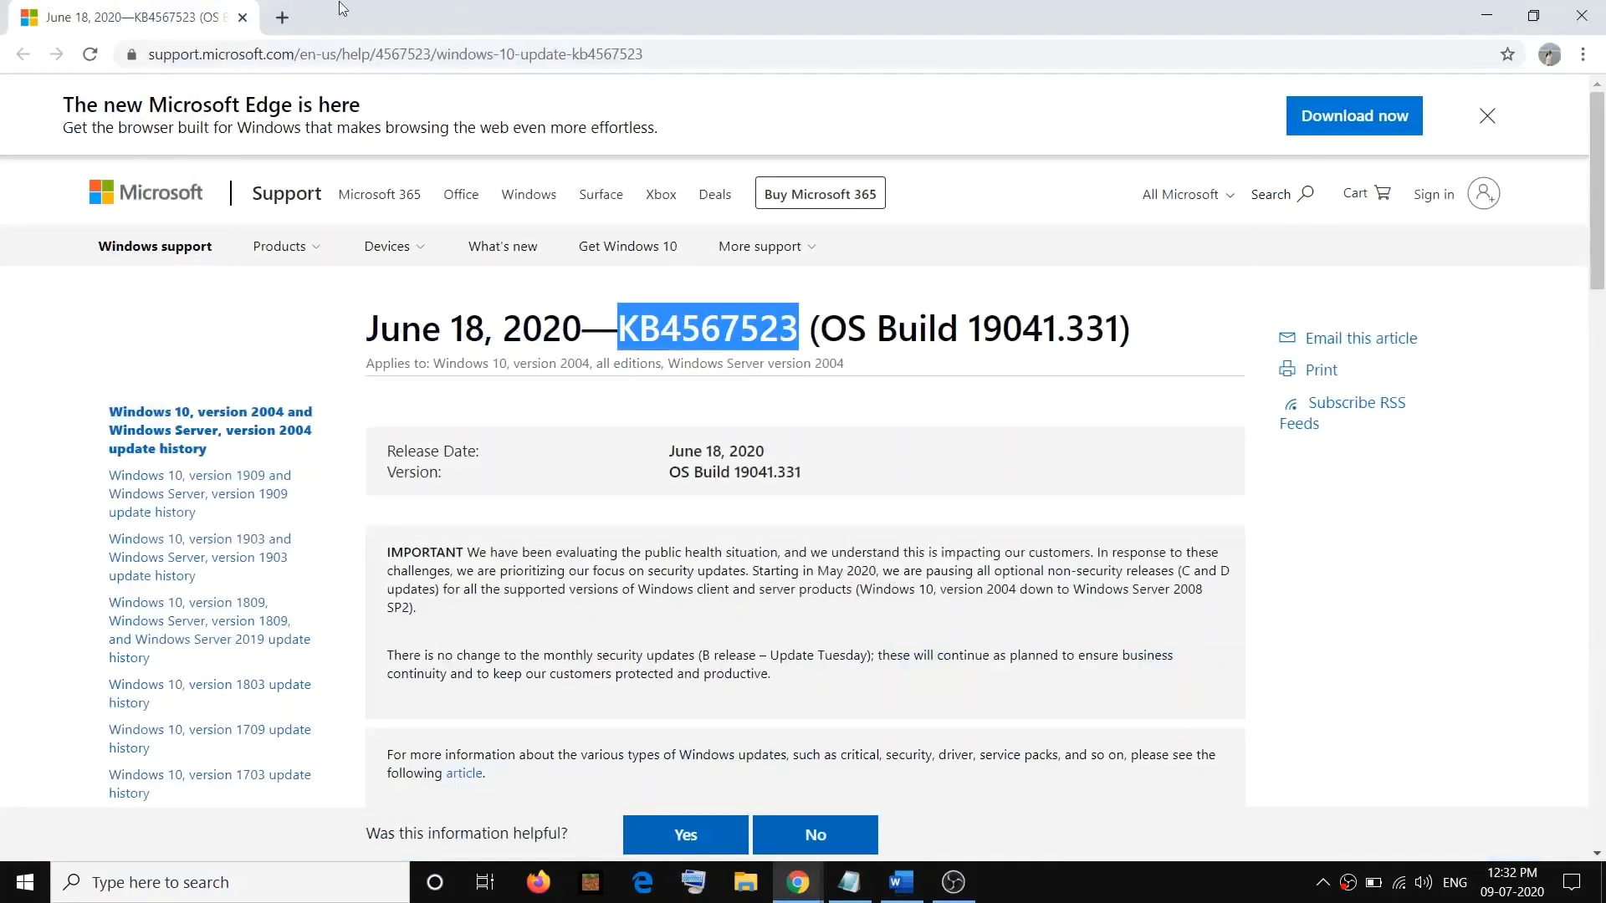
click(272, 23)
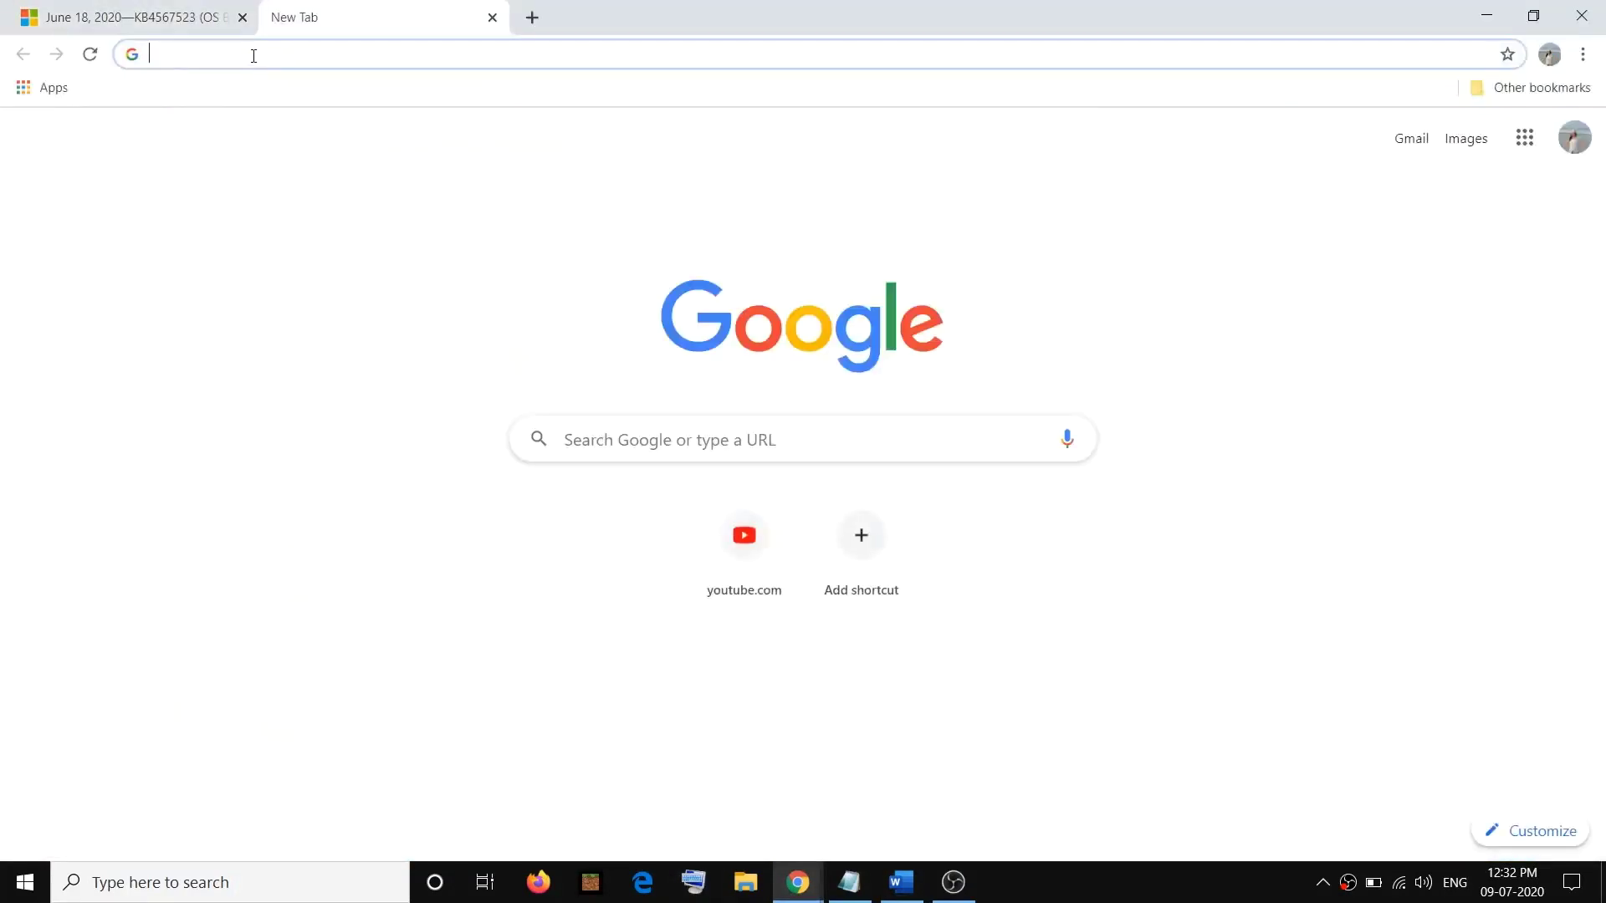
text(catalog.update.microsoft.com/Home.aspx)
key(Return)
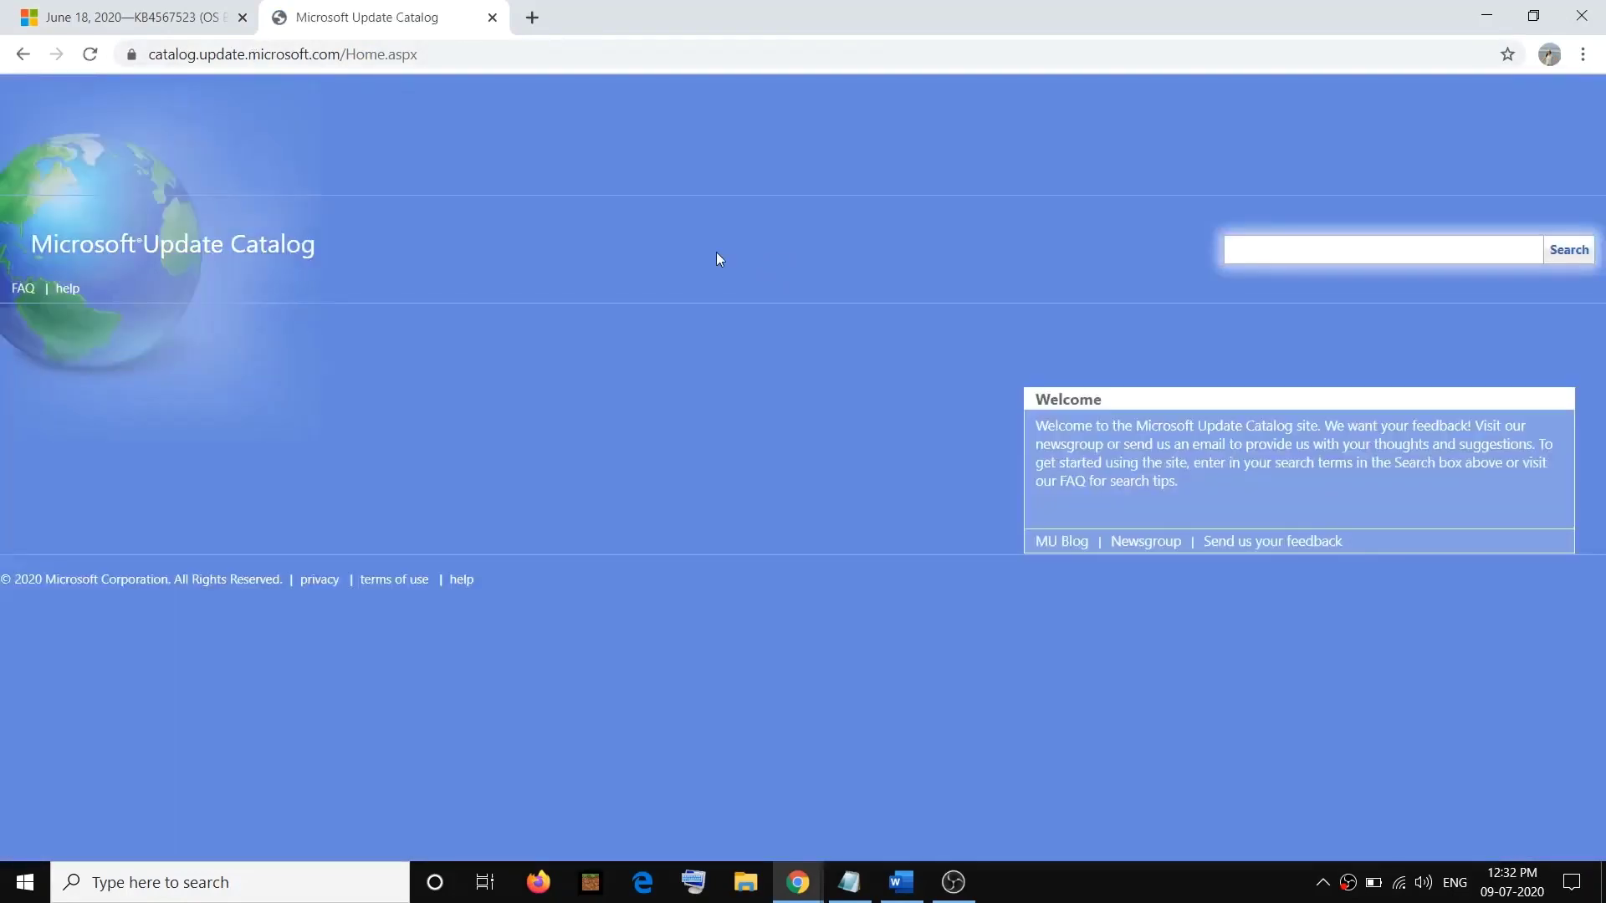
Copy KB4567523 from the Word document and search the Microsoft Update Catalog for it.
click(901, 883)
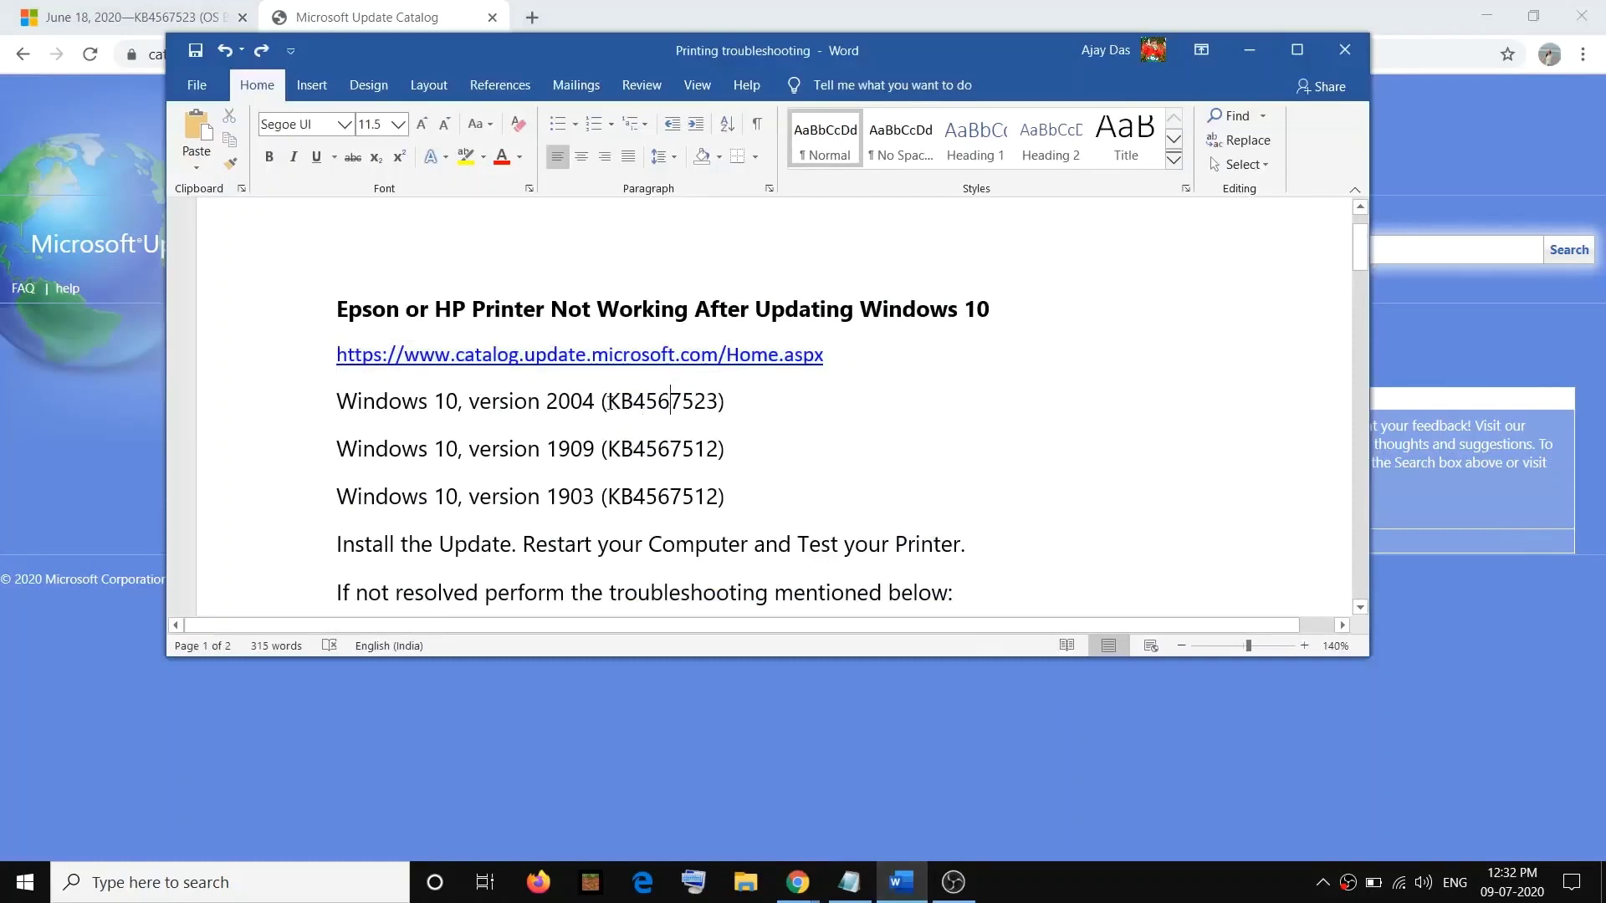
drag(608, 403, 717, 401)
key(ctrl+c)
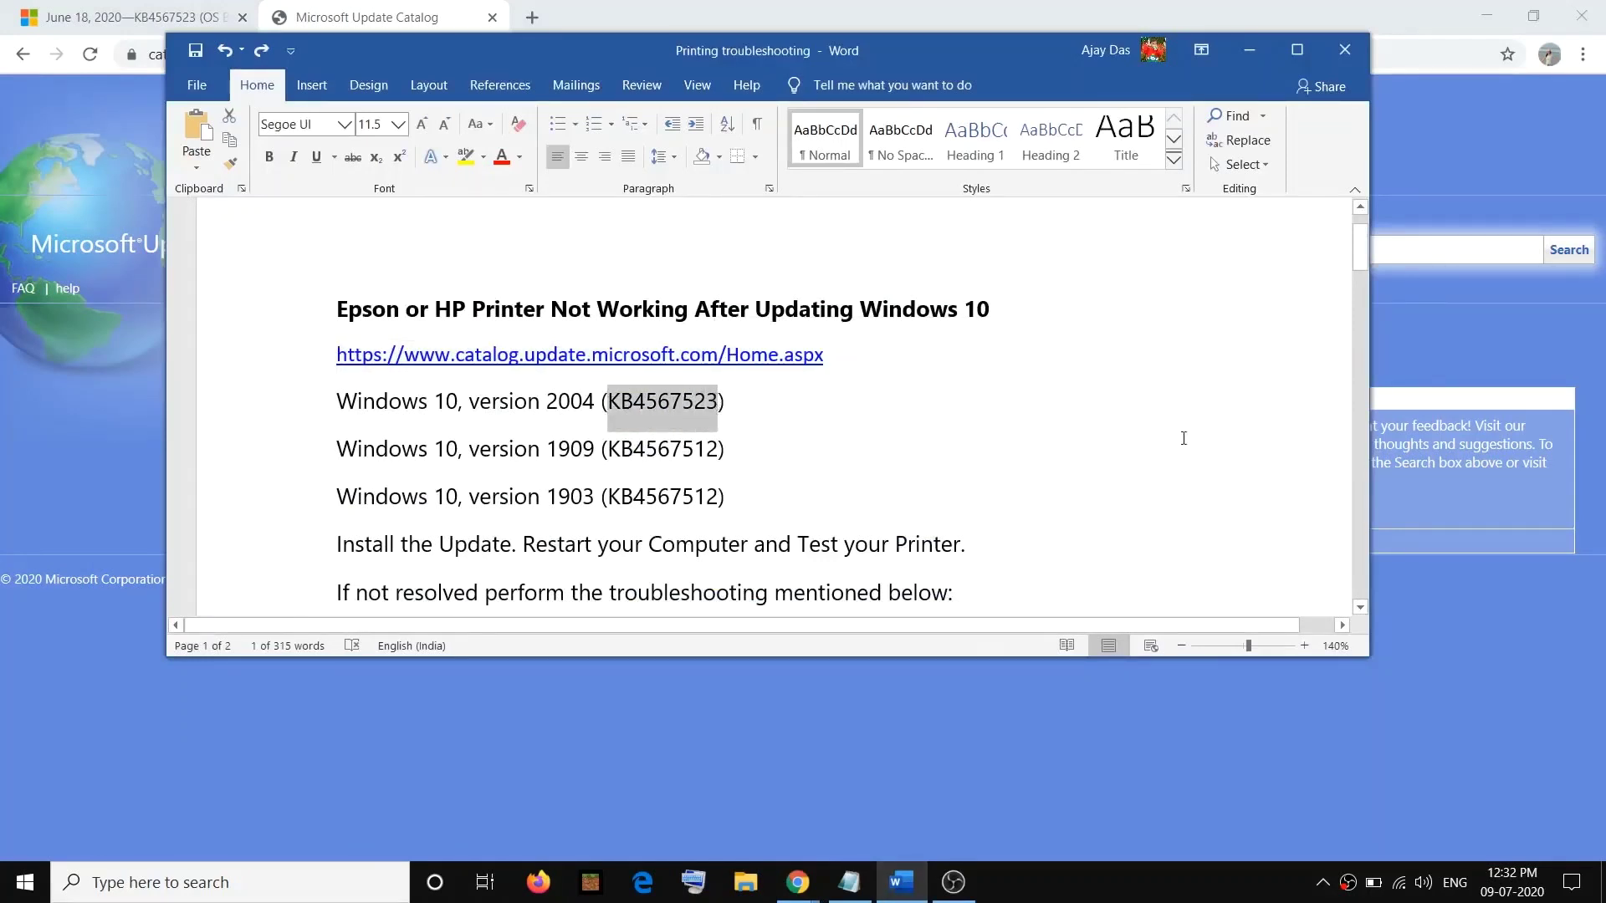
click(1429, 247)
key(ctrl+v)
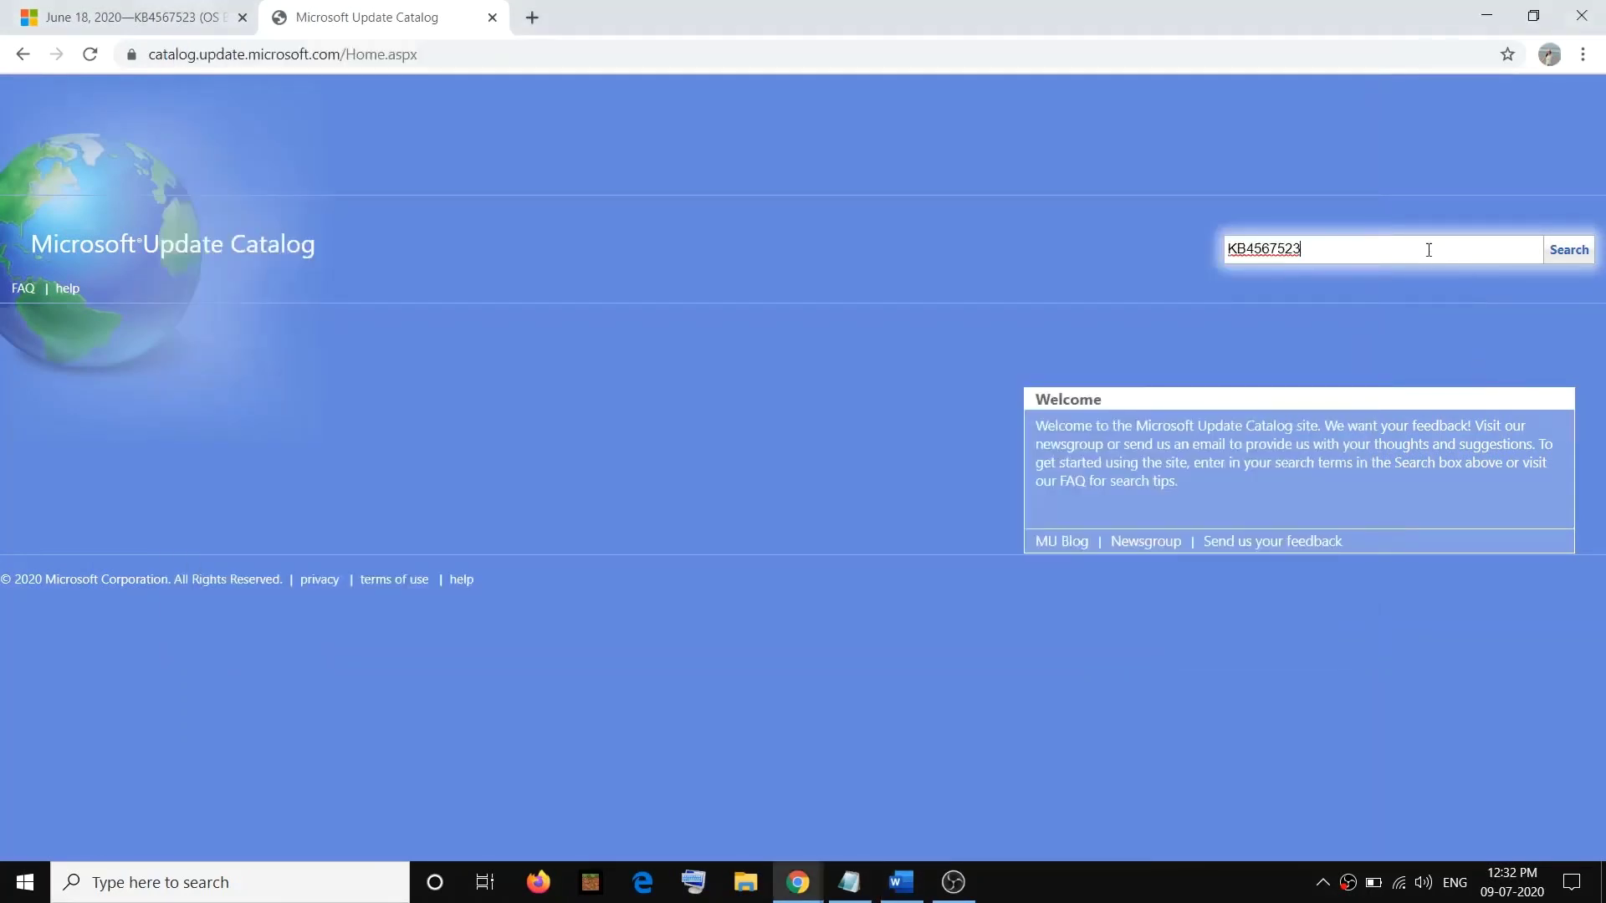
click(1578, 249)
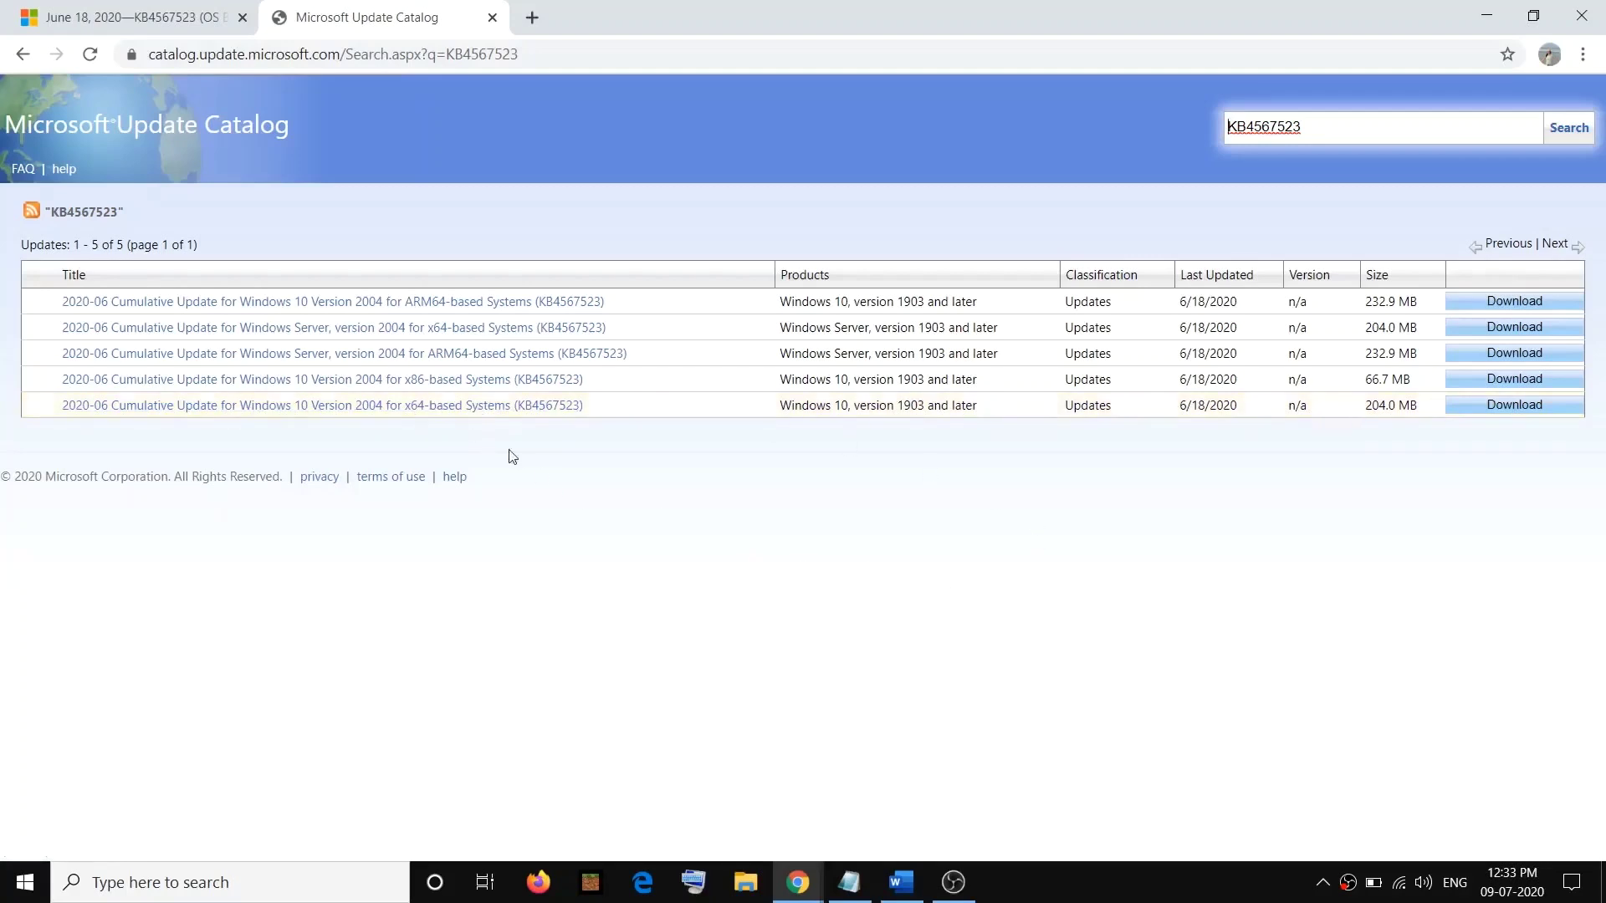
Check the computer's system type in the Windows About settings, and minimize Settings to return to the catalog results.
click(25, 883)
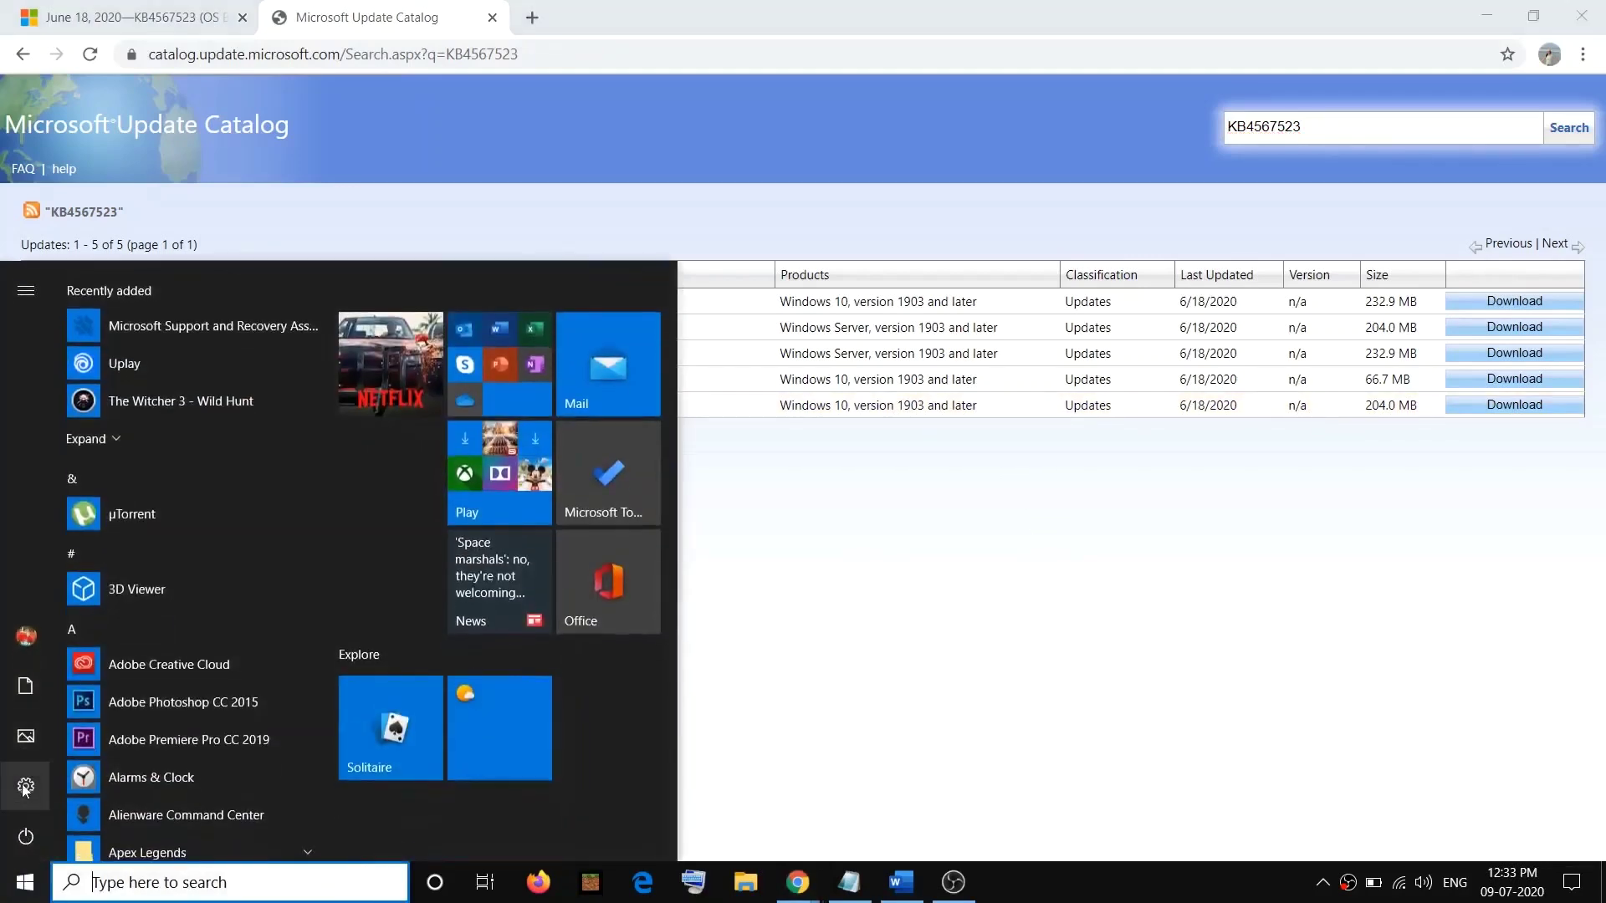
click(52, 789)
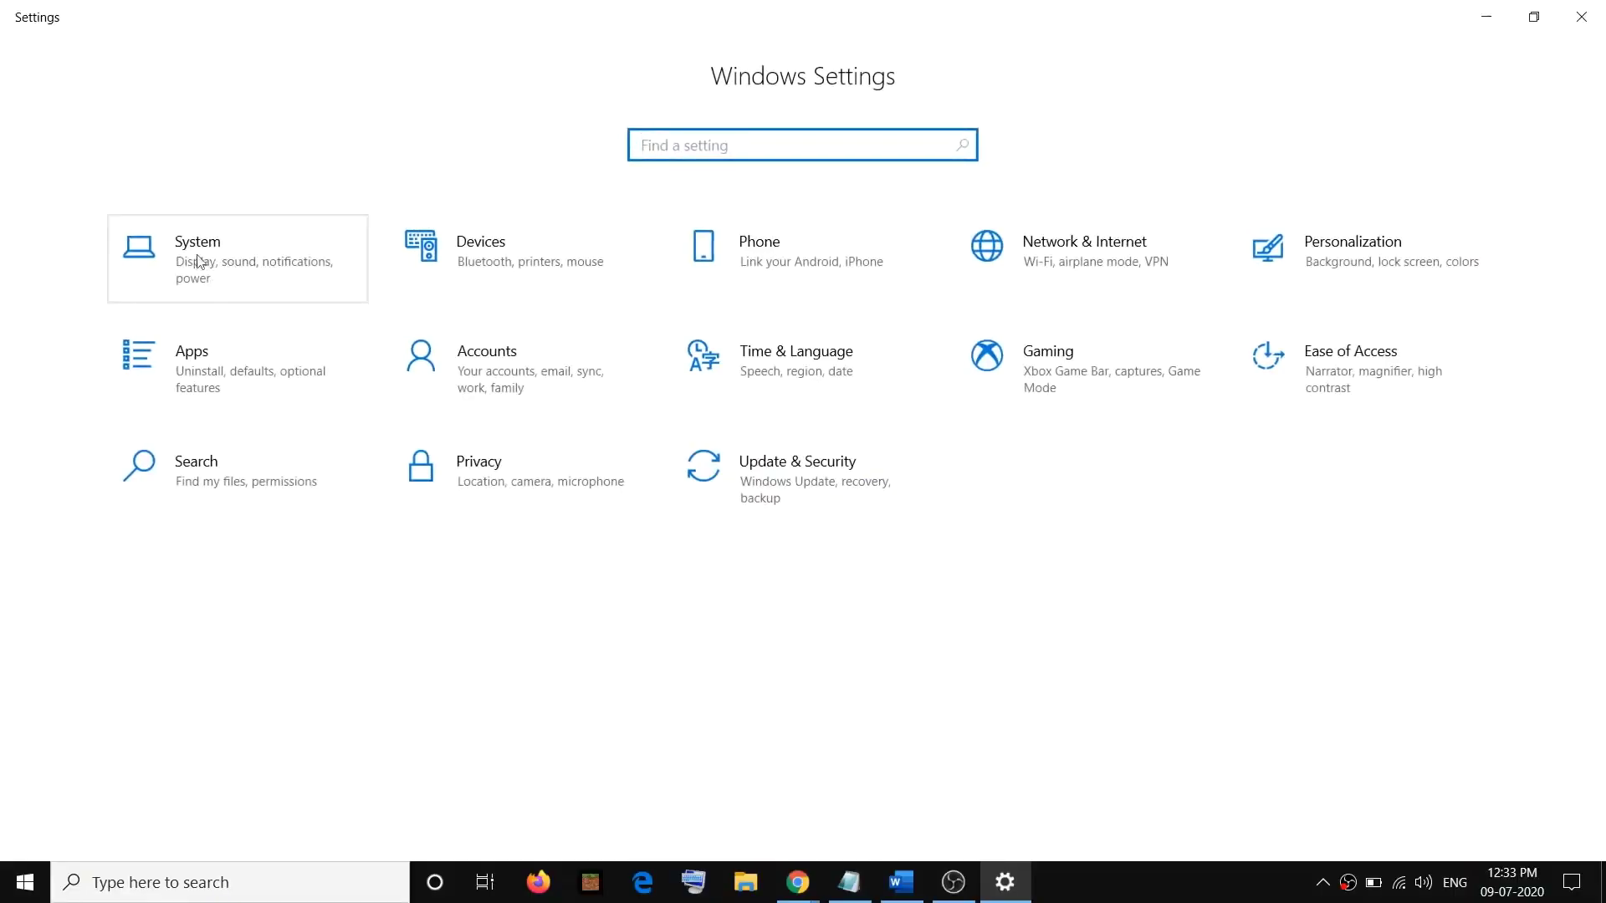
click(216, 261)
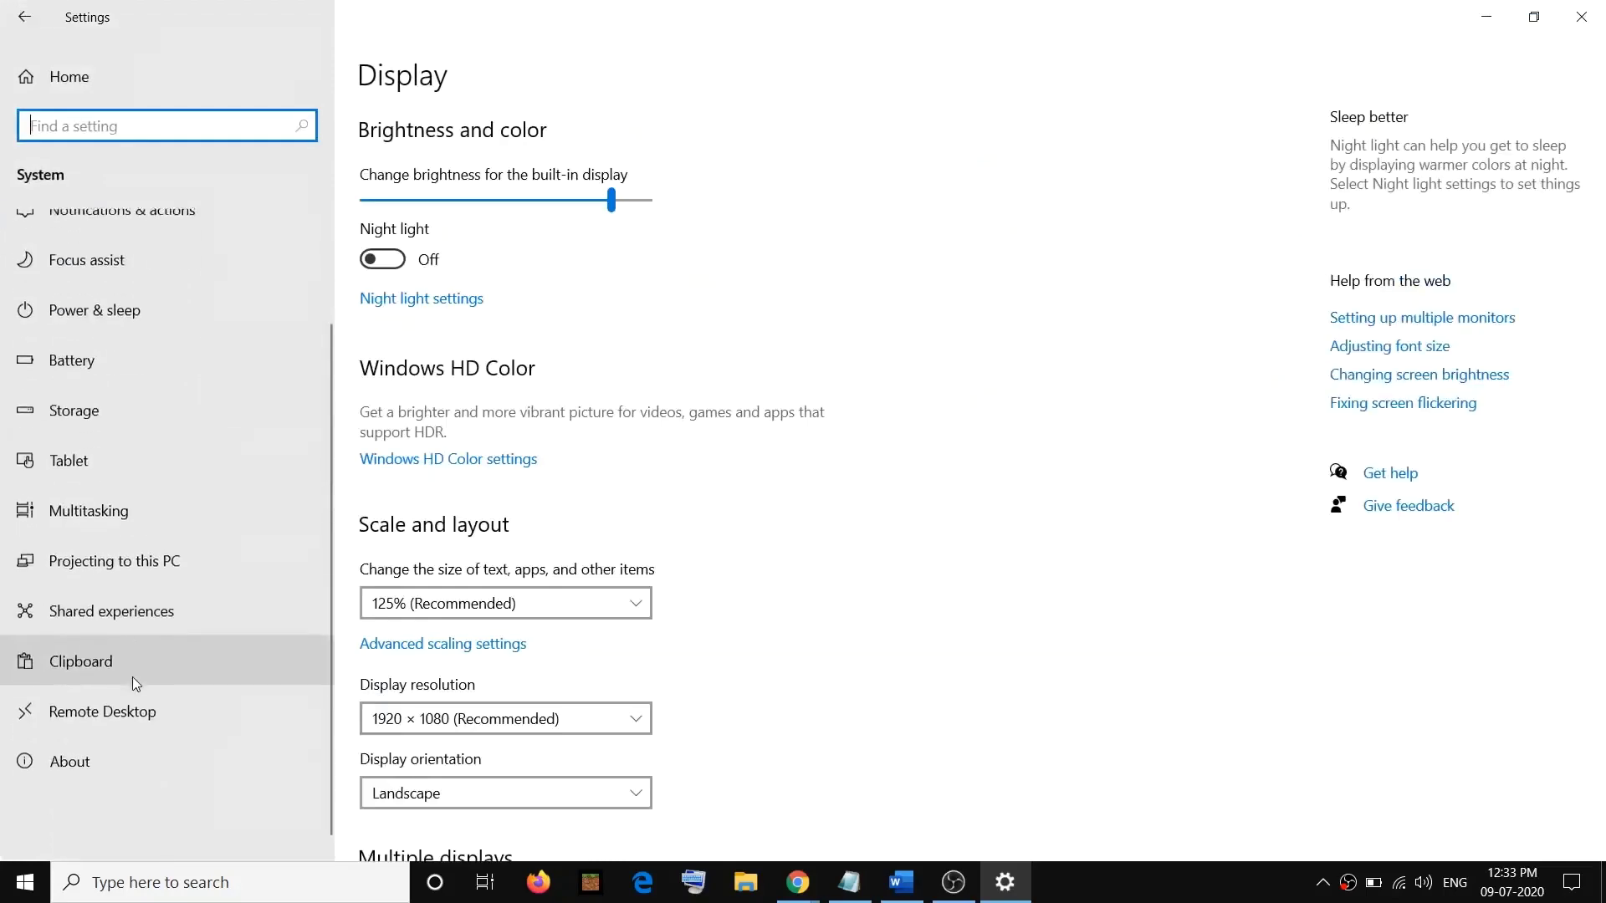
scroll(100, 711, down, 1)
click(62, 756)
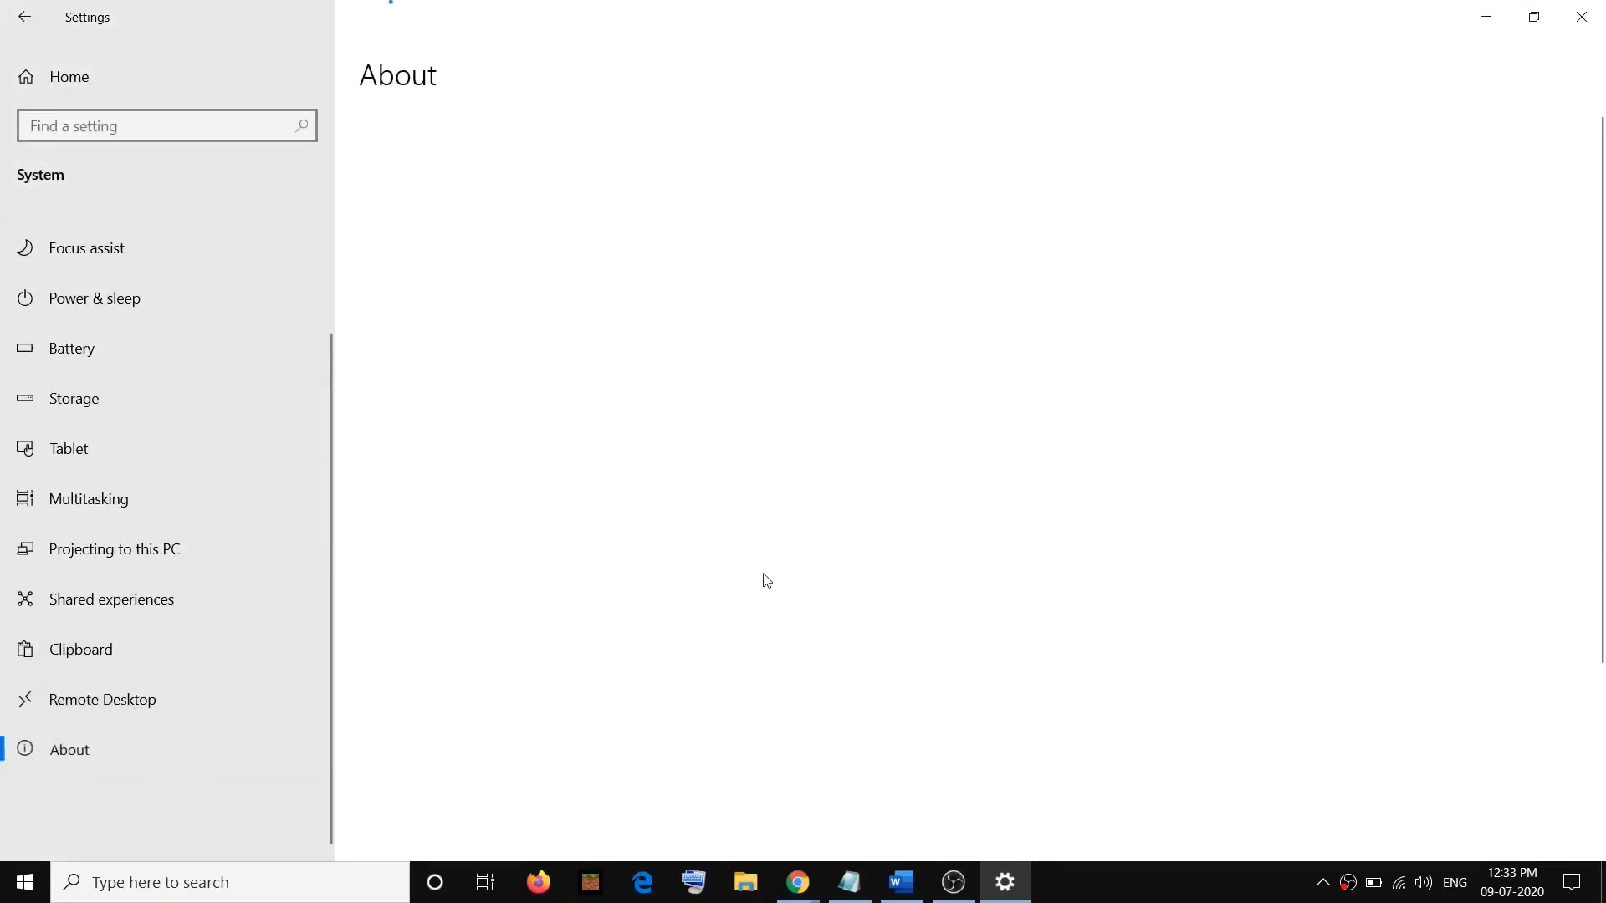
scroll(666, 598, down, 3)
scroll(666, 603, up, 3)
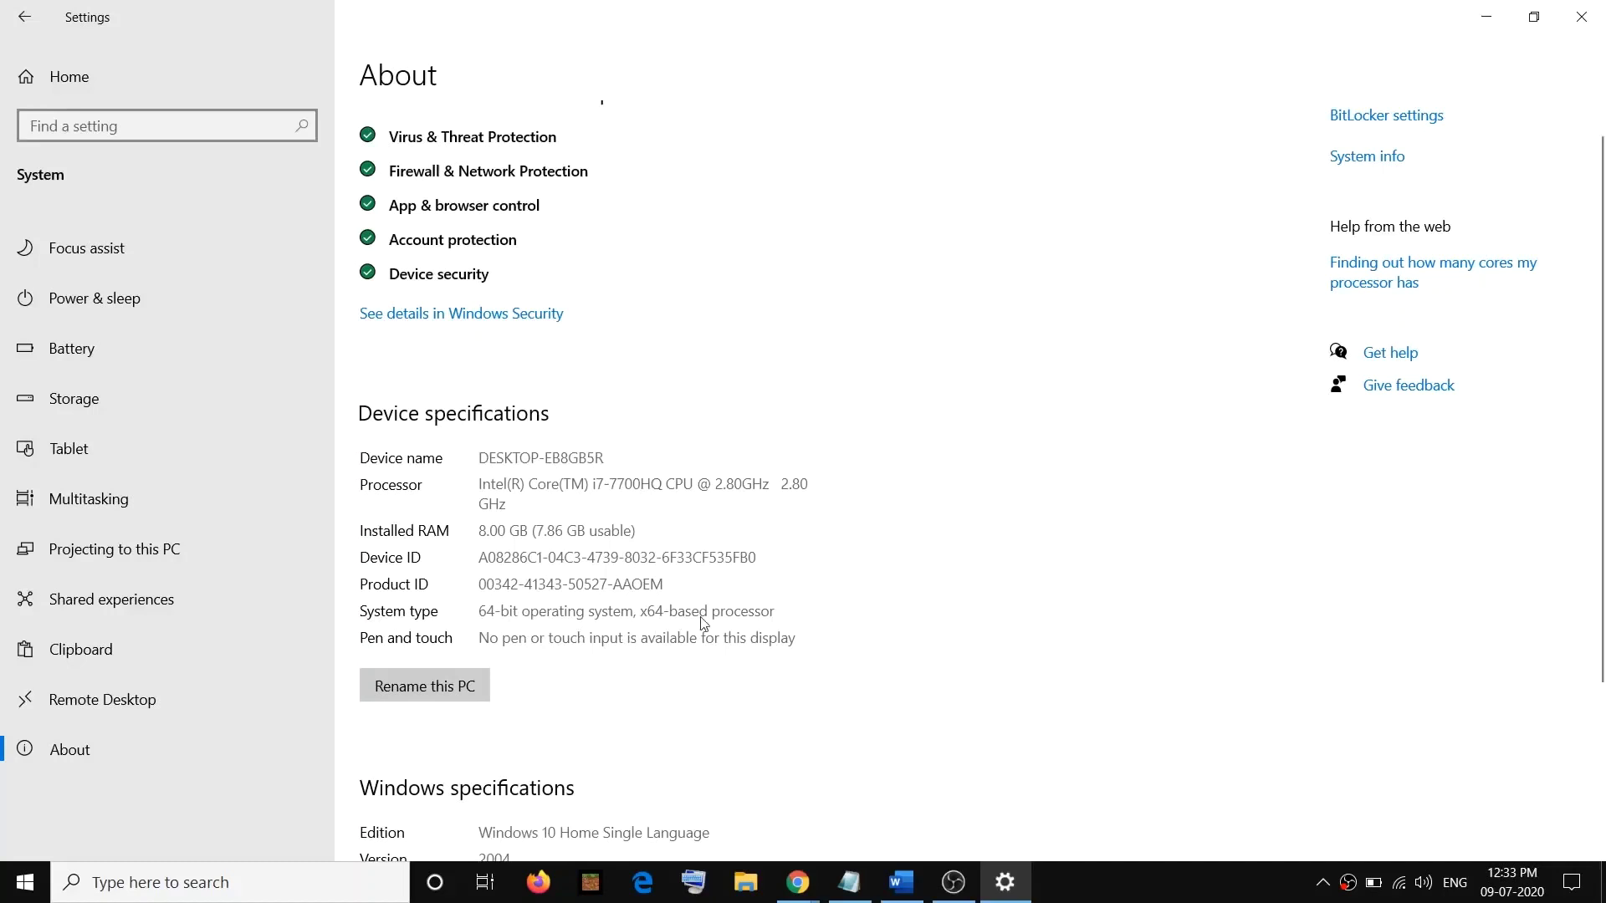
click(1486, 17)
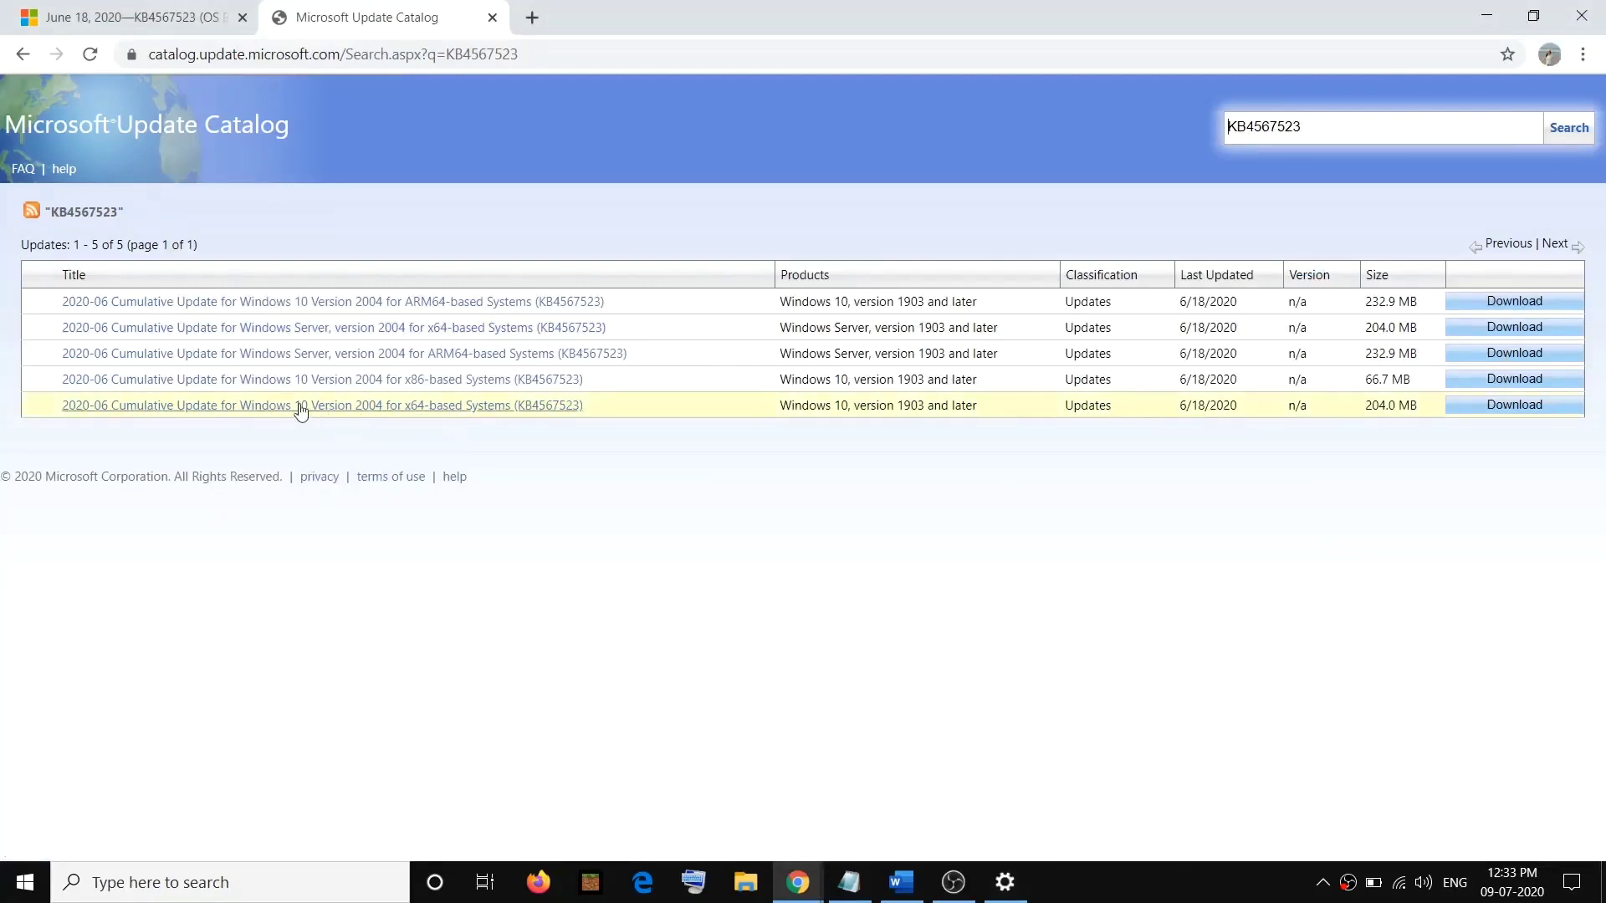
Download the .msu file of the 2020-06 Cumulative Update for Windows 10 Version 2004 for x64-based Systems (KB4567523).
click(1508, 410)
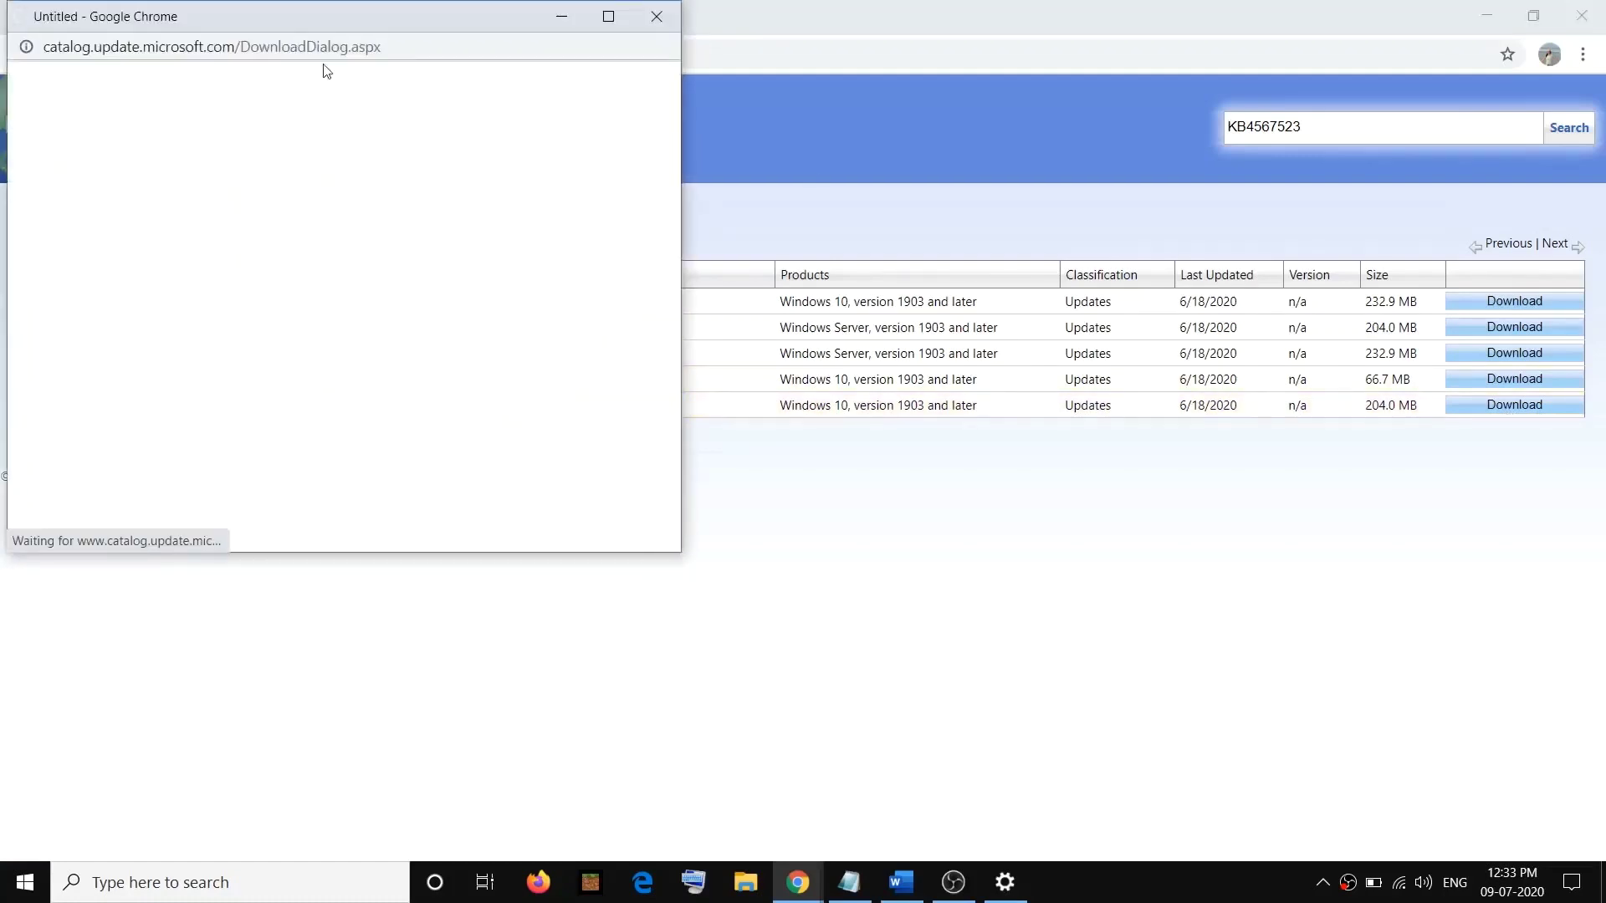
drag(293, 25, 866, 101)
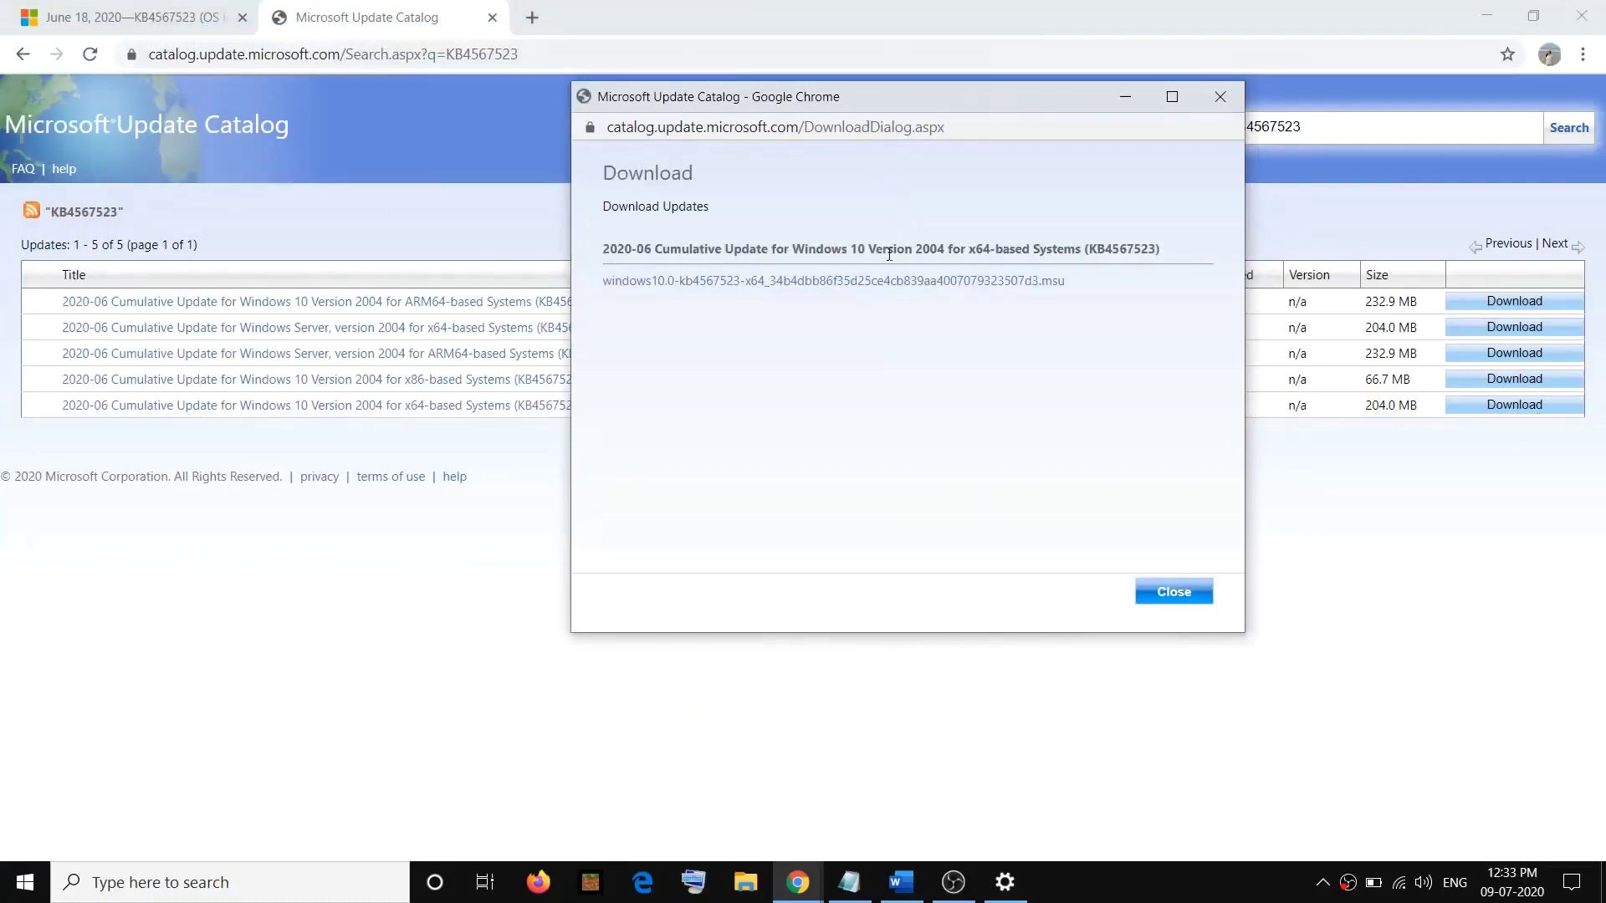
click(824, 282)
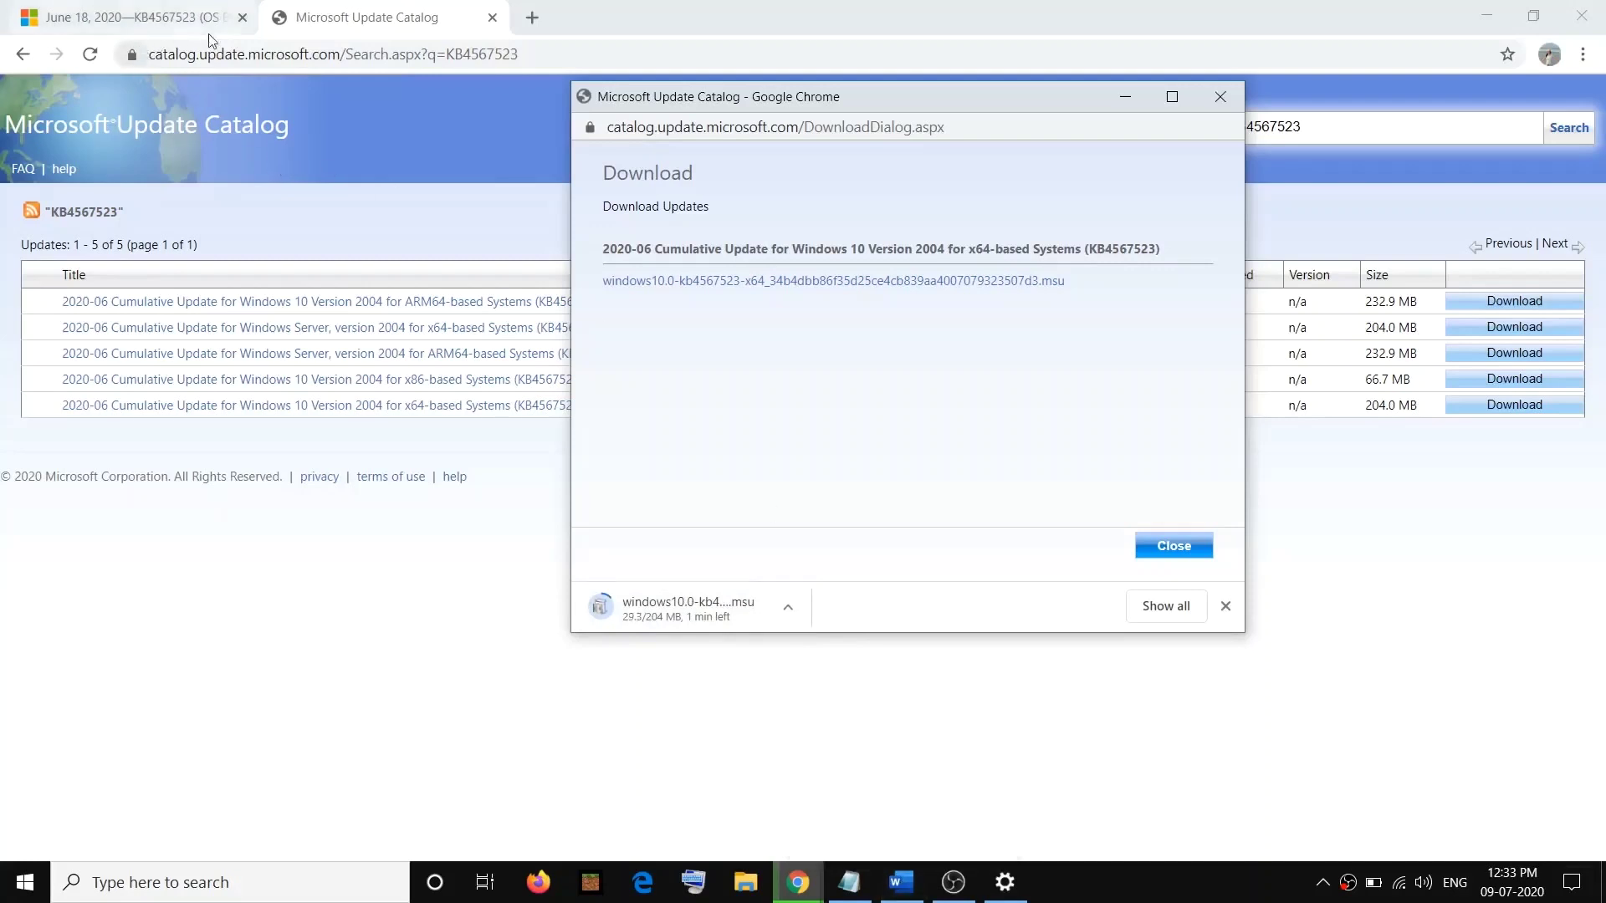
click(439, 638)
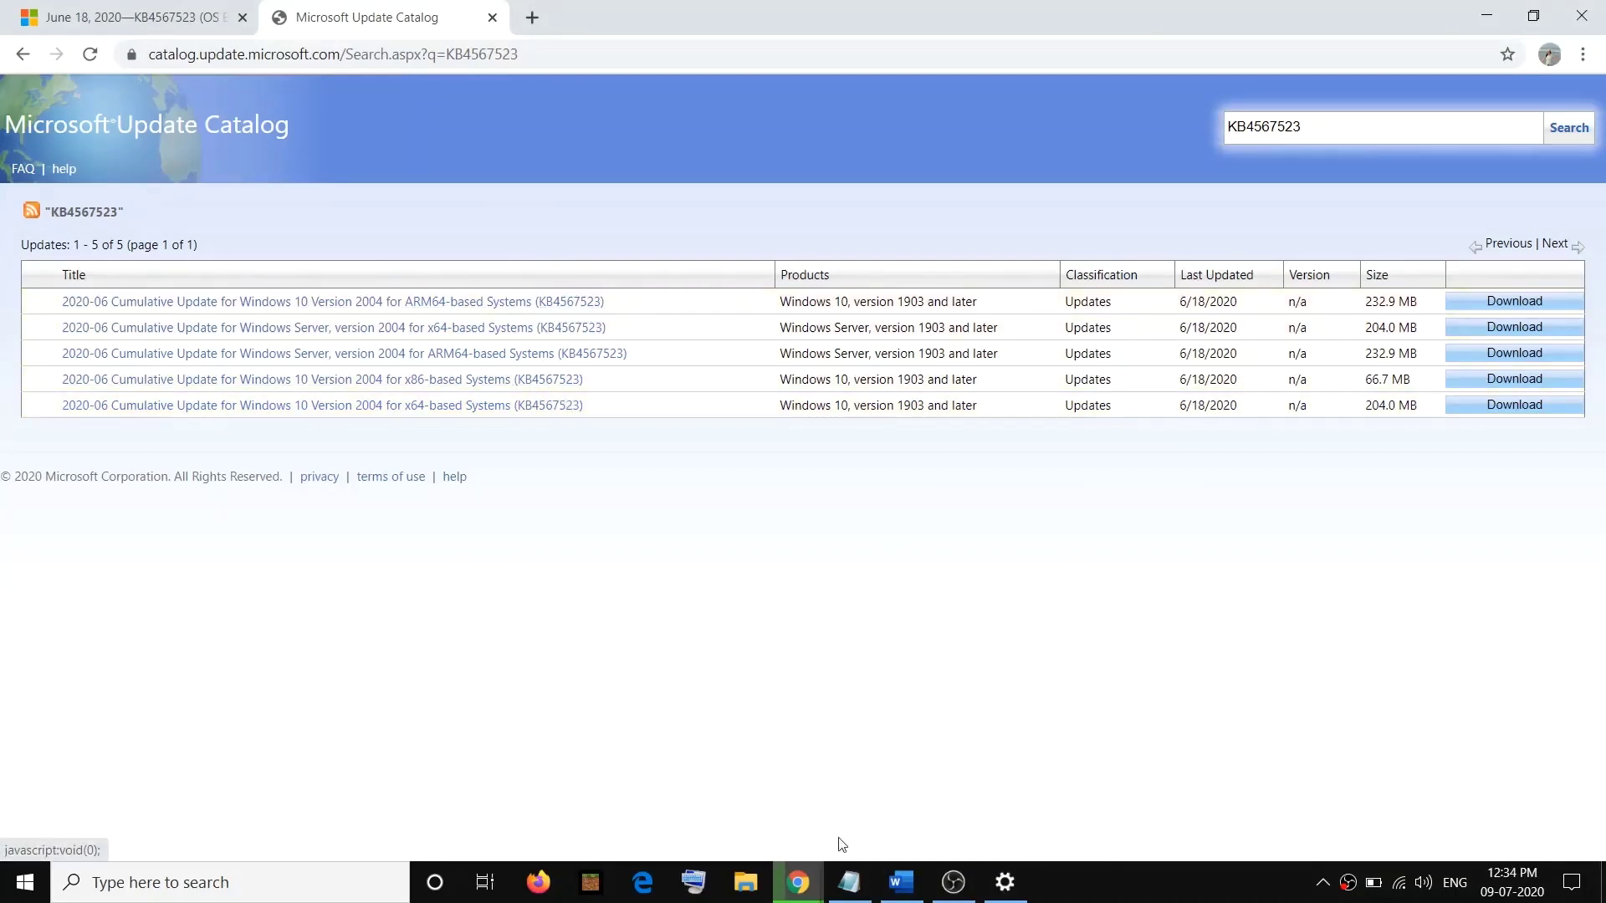
Examine the highlights and the improvements and fixes in the Microsoft Support article on KB4567523.
click(900, 883)
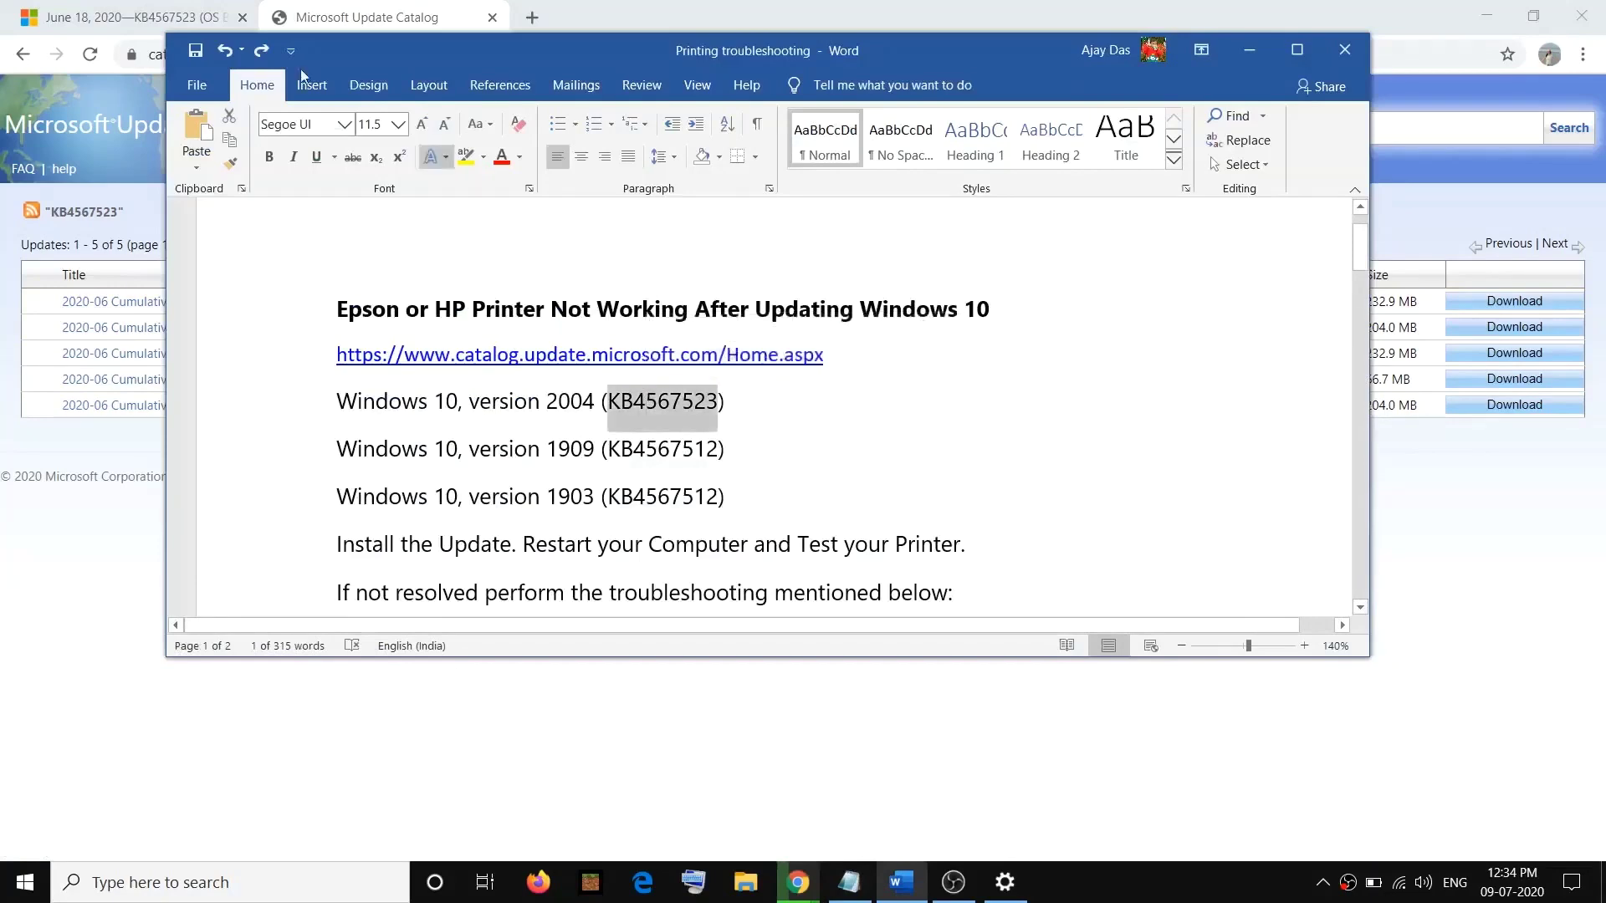
click(130, 16)
drag(366, 330, 798, 329)
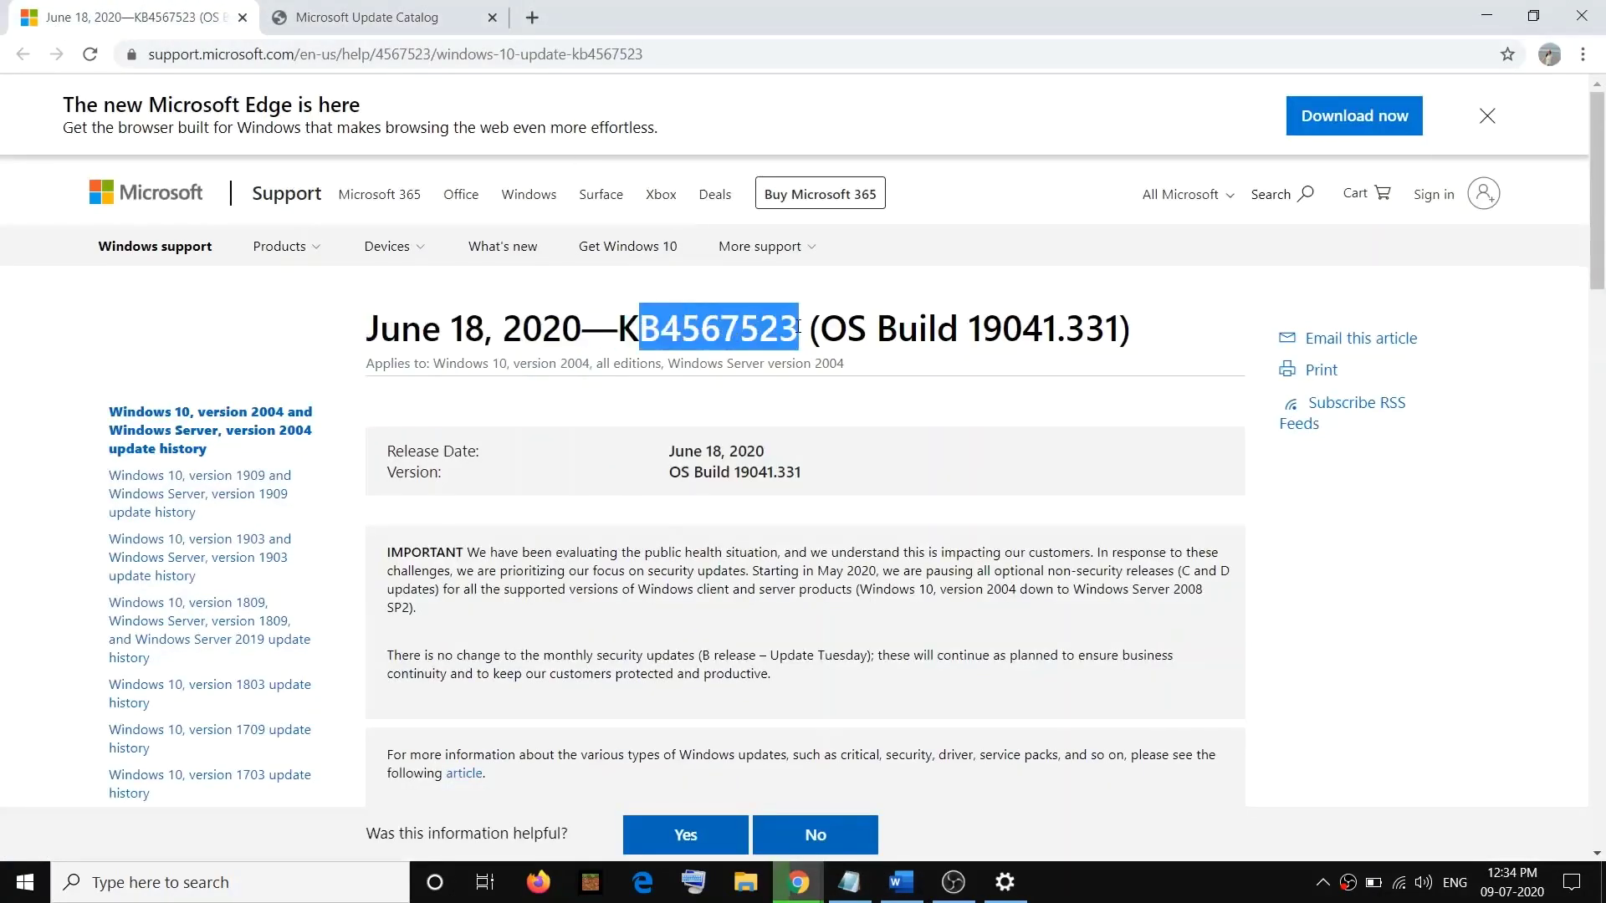
scroll(786, 553, down, 10)
scroll(683, 516, down, 1)
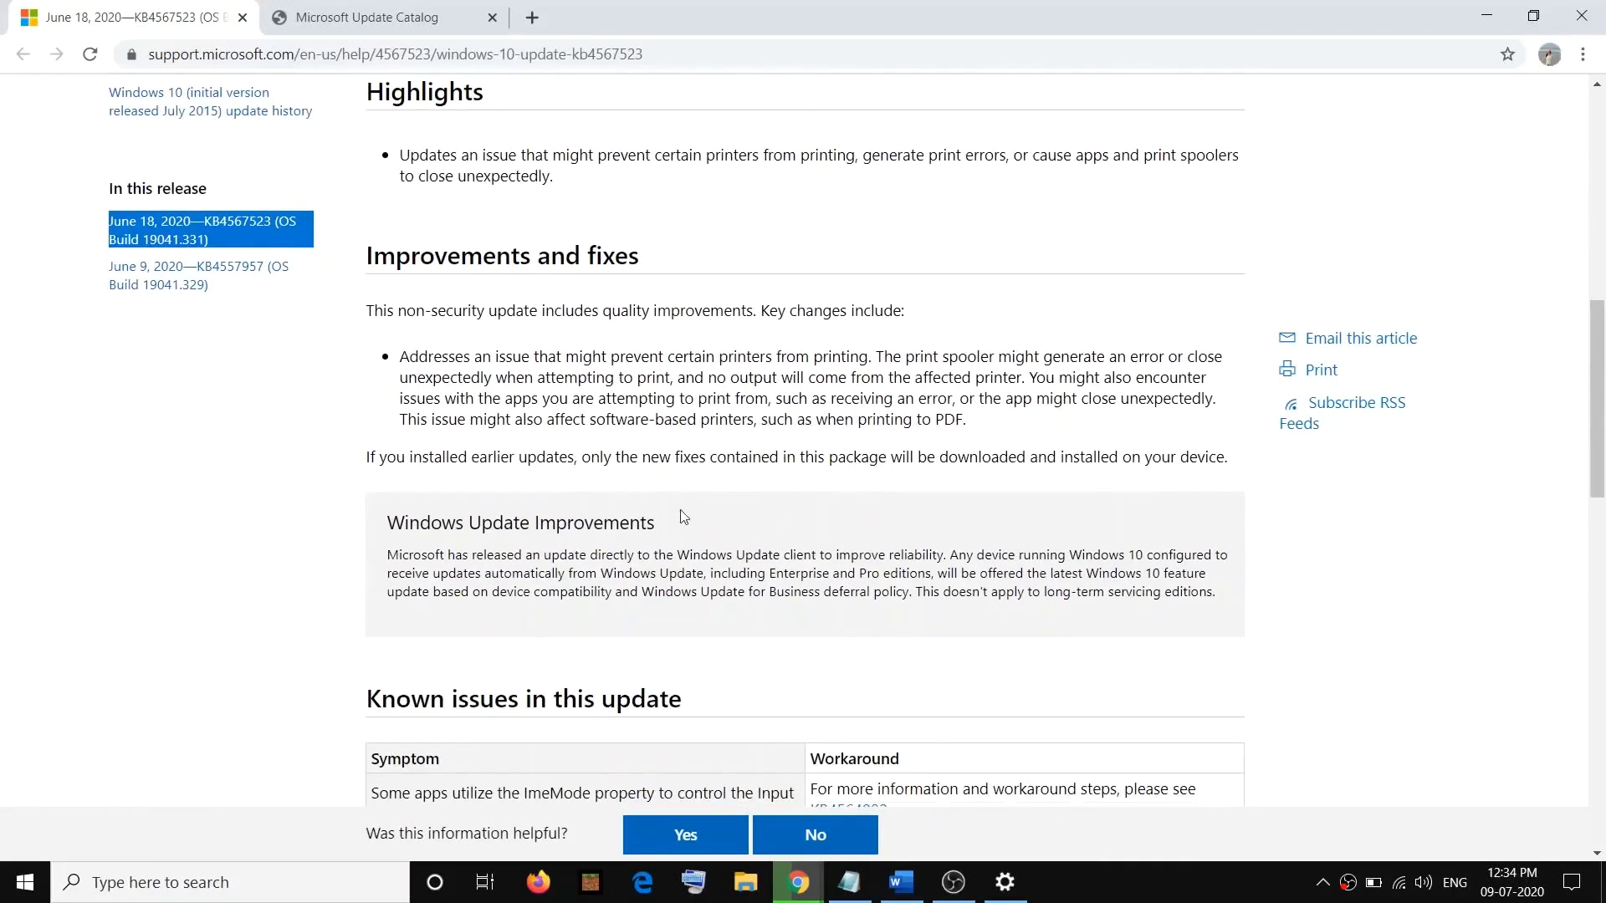
drag(373, 255, 650, 272)
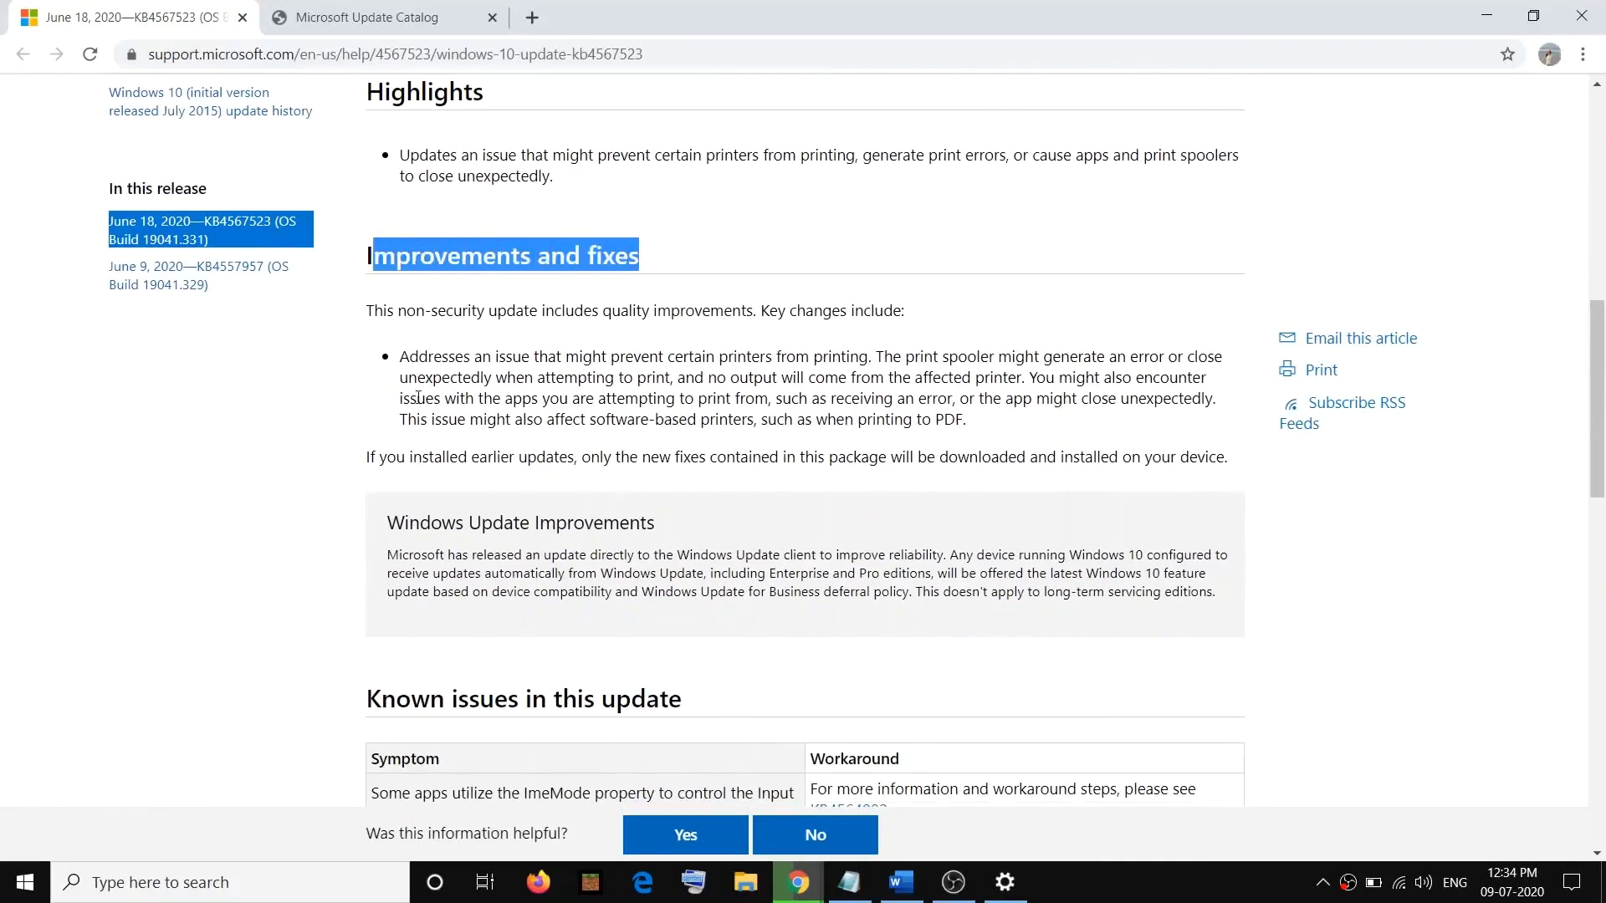
drag(402, 358, 872, 357)
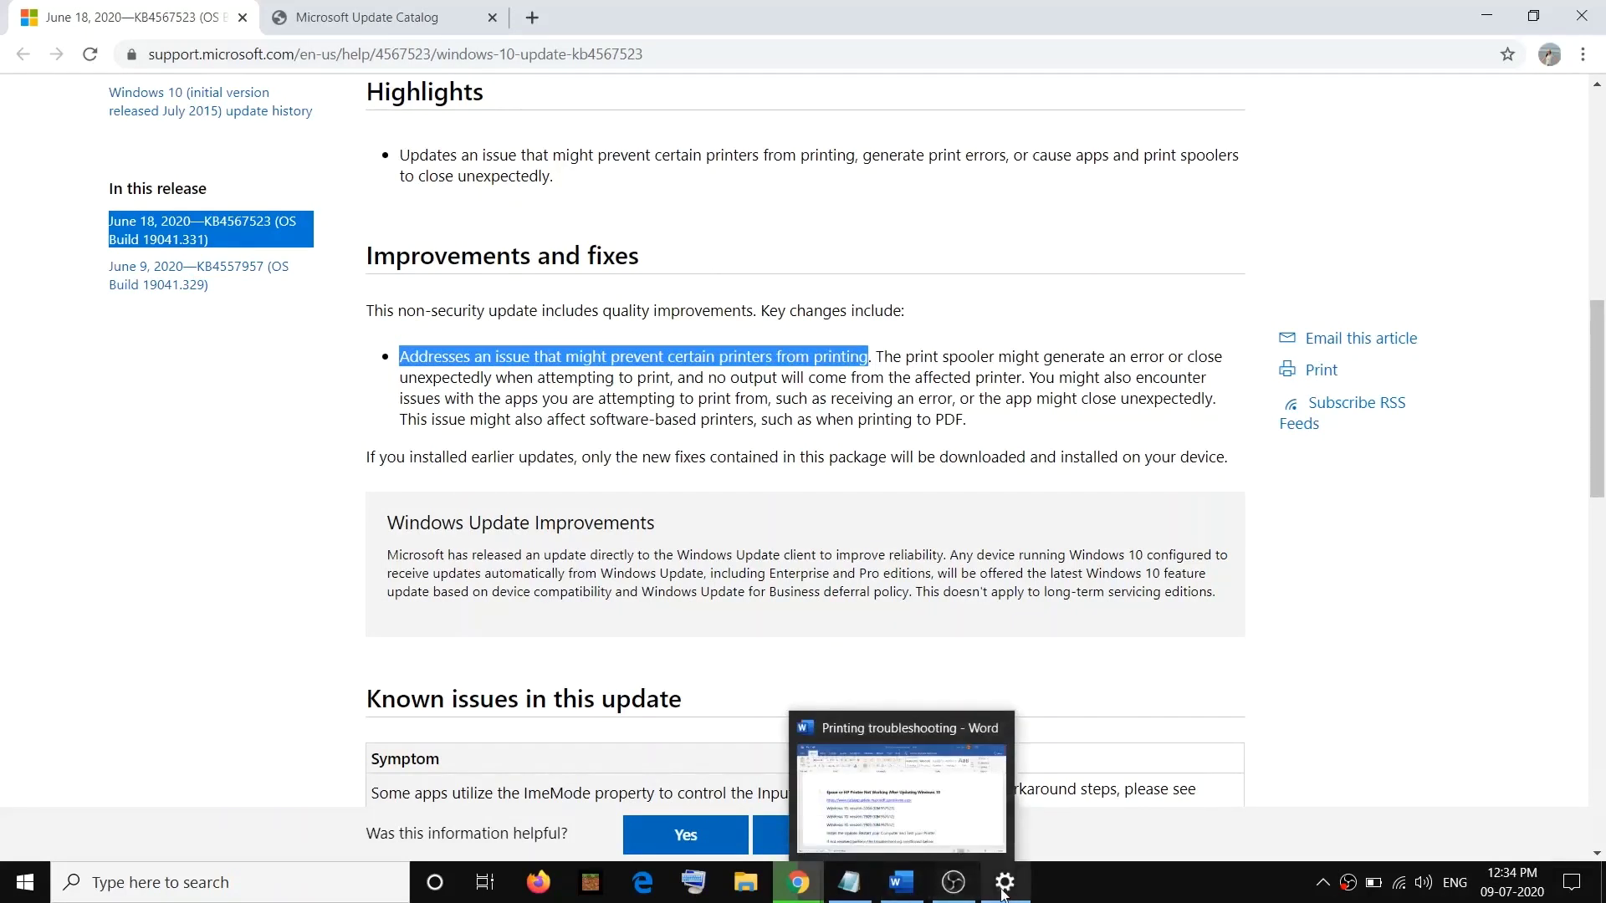
Copy the version 1909 update number KB4567512 from the Word document and search the Microsoft Update Catalog for it.
click(914, 890)
drag(726, 402, 336, 402)
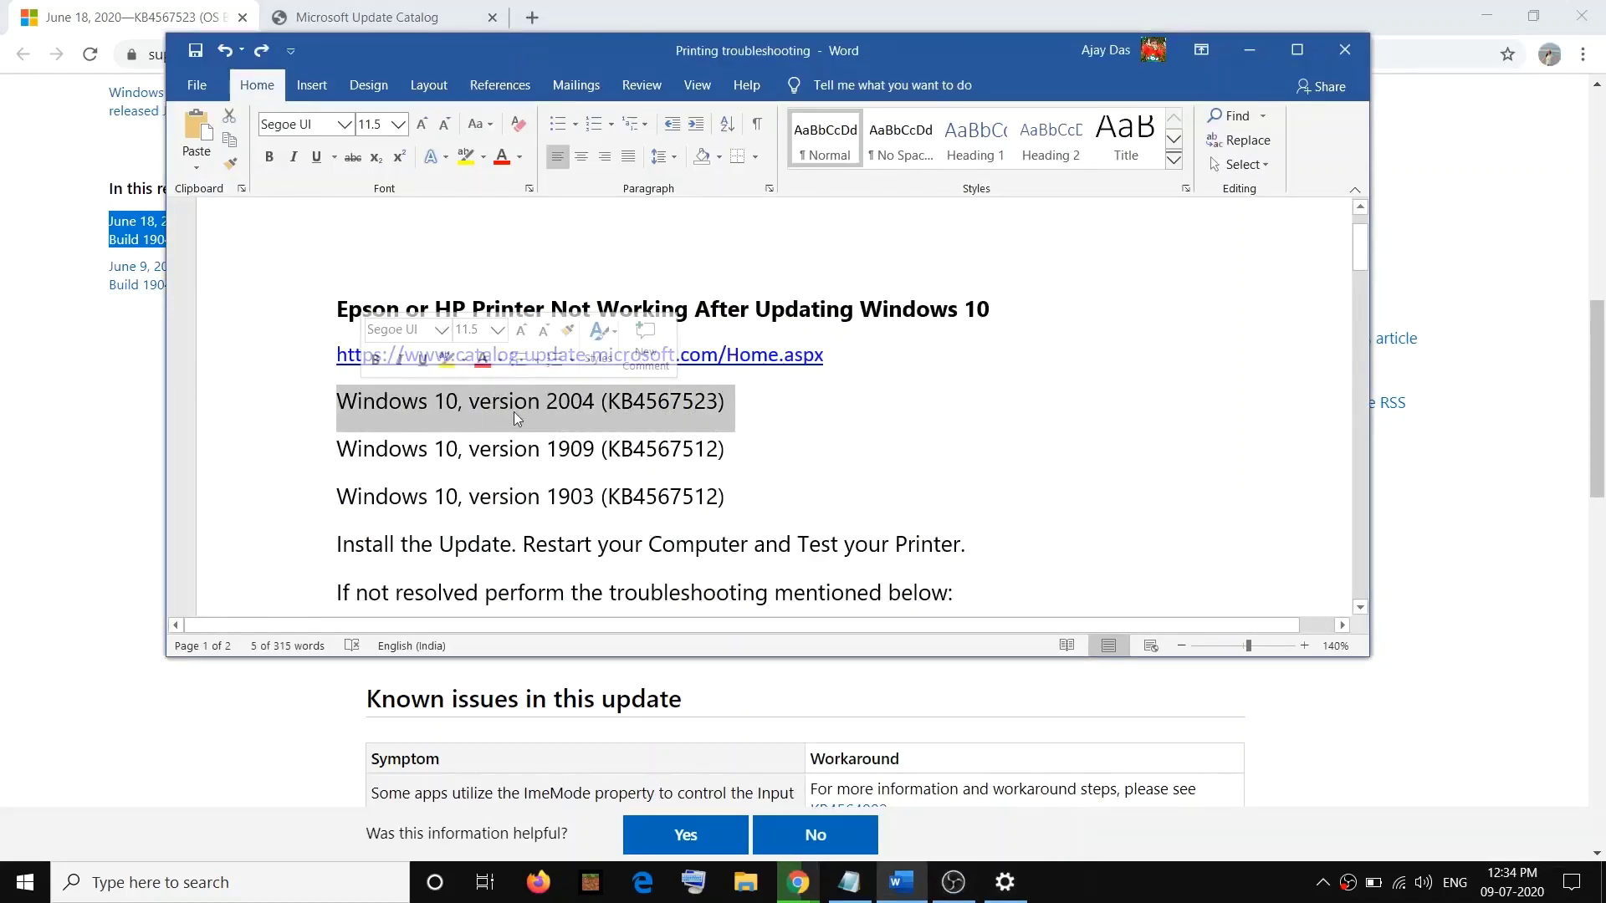
double_click(597, 451)
double_click(662, 449)
key(ctrl+c)
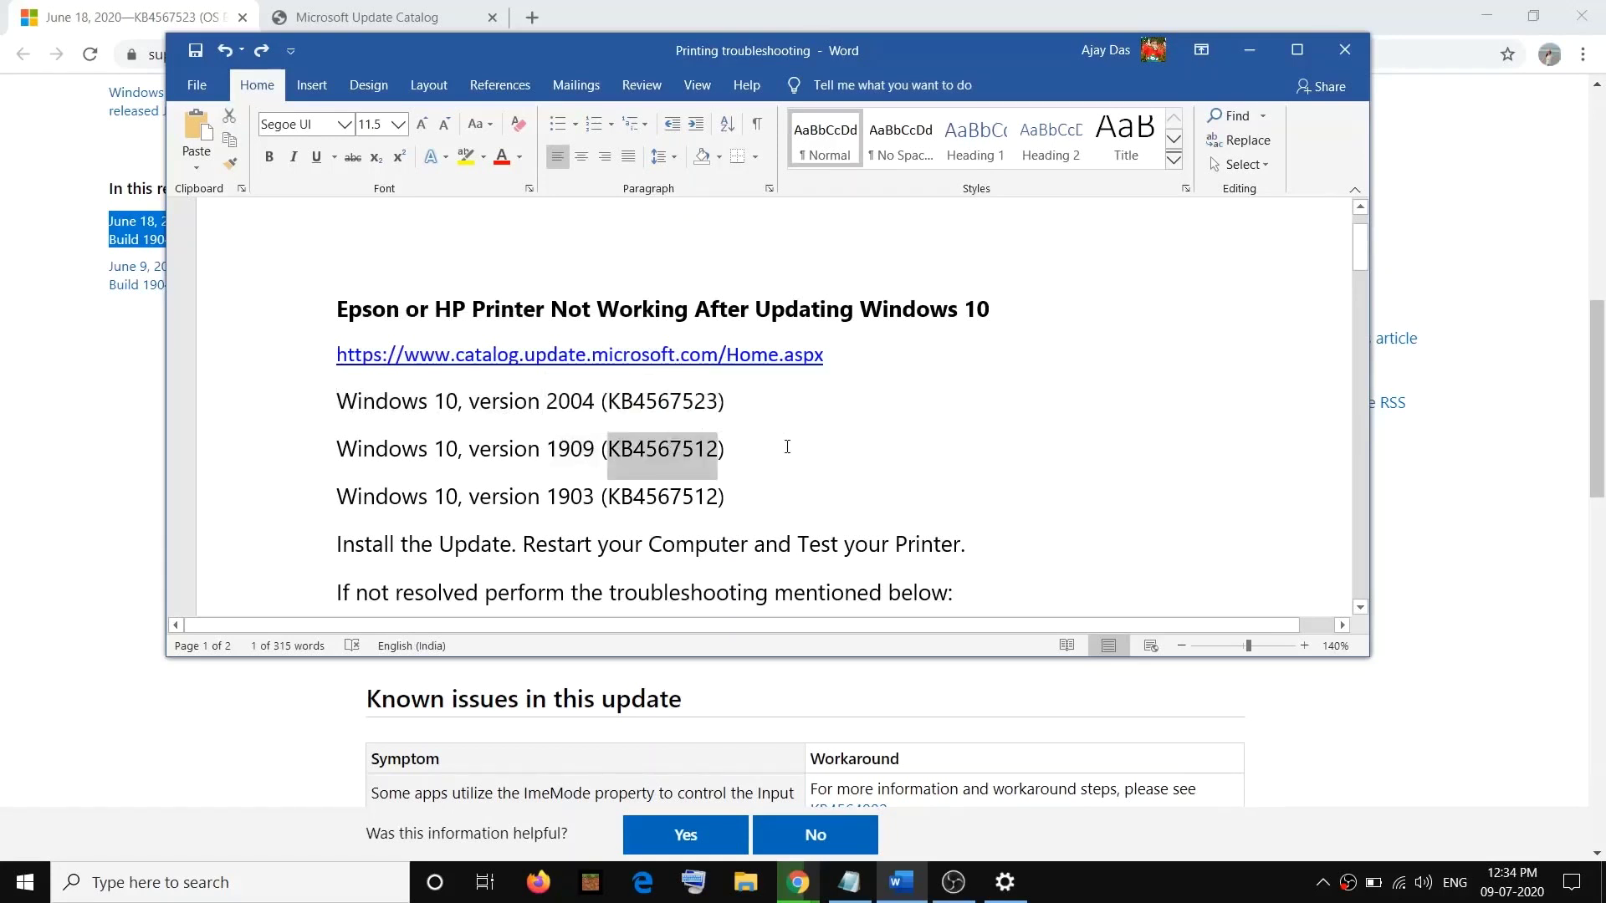
click(798, 882)
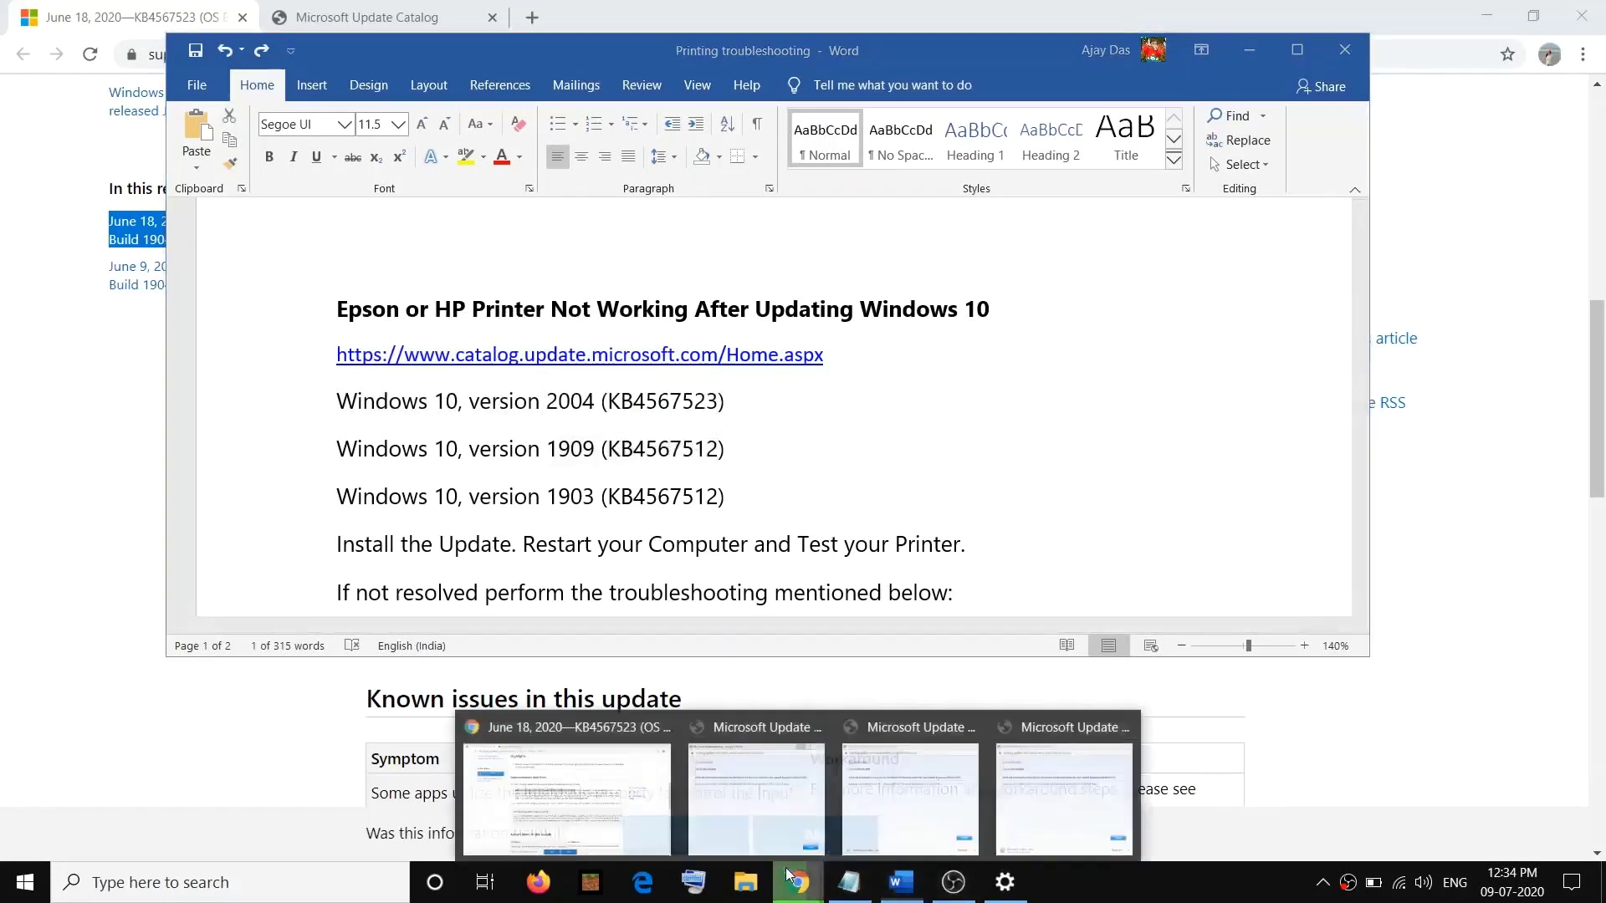
click(648, 820)
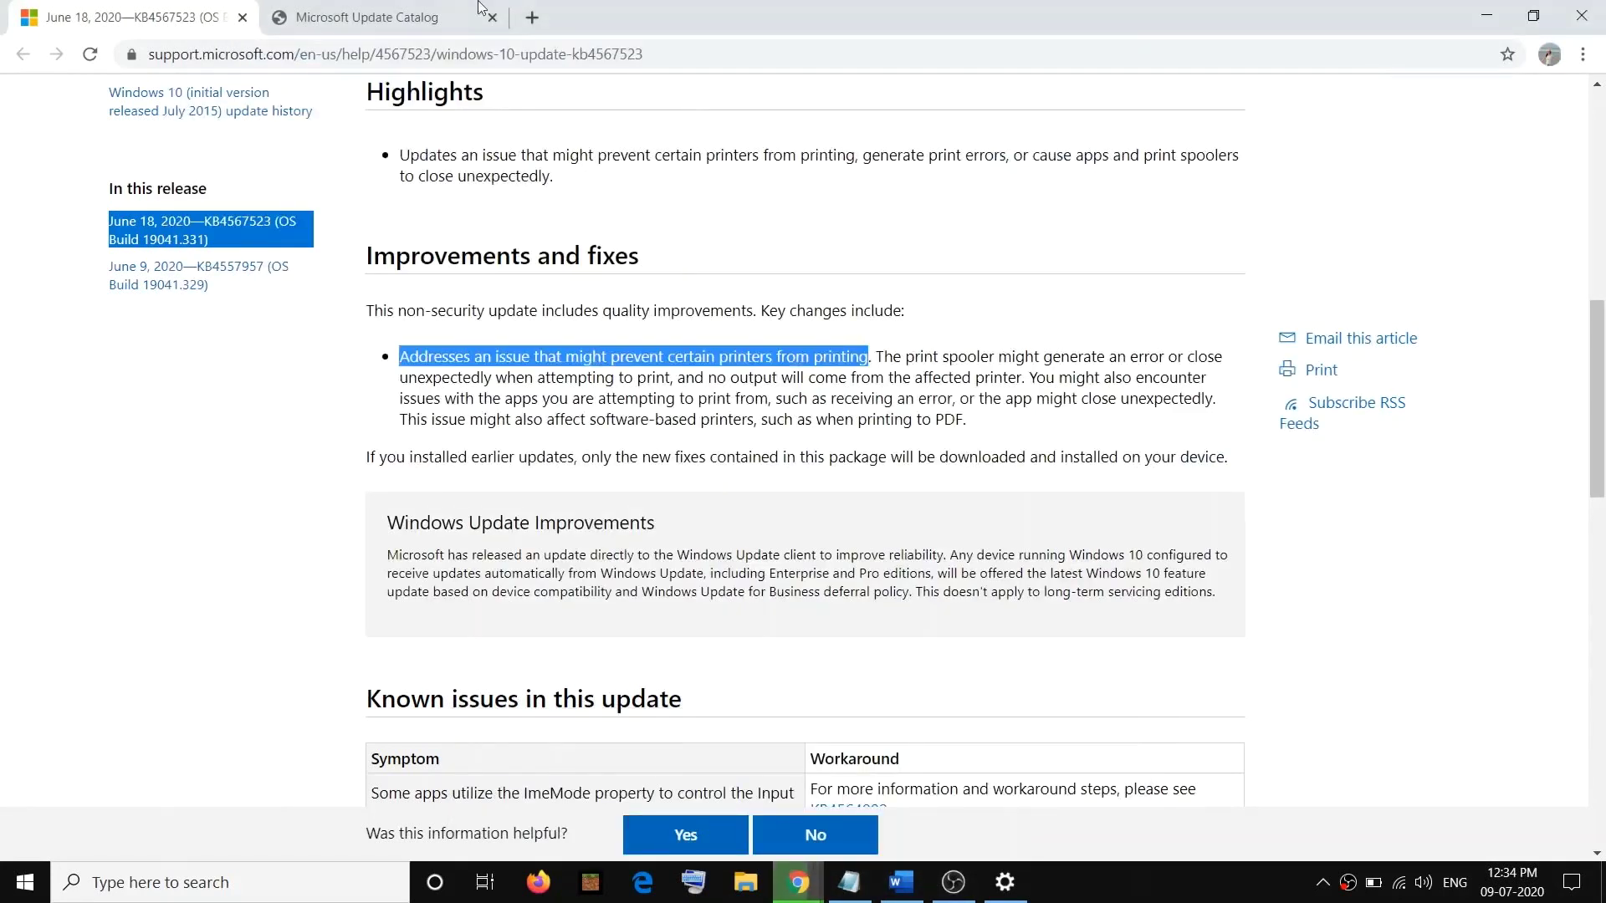
click(469, 11)
double_click(1305, 141)
key(ctrl+v)
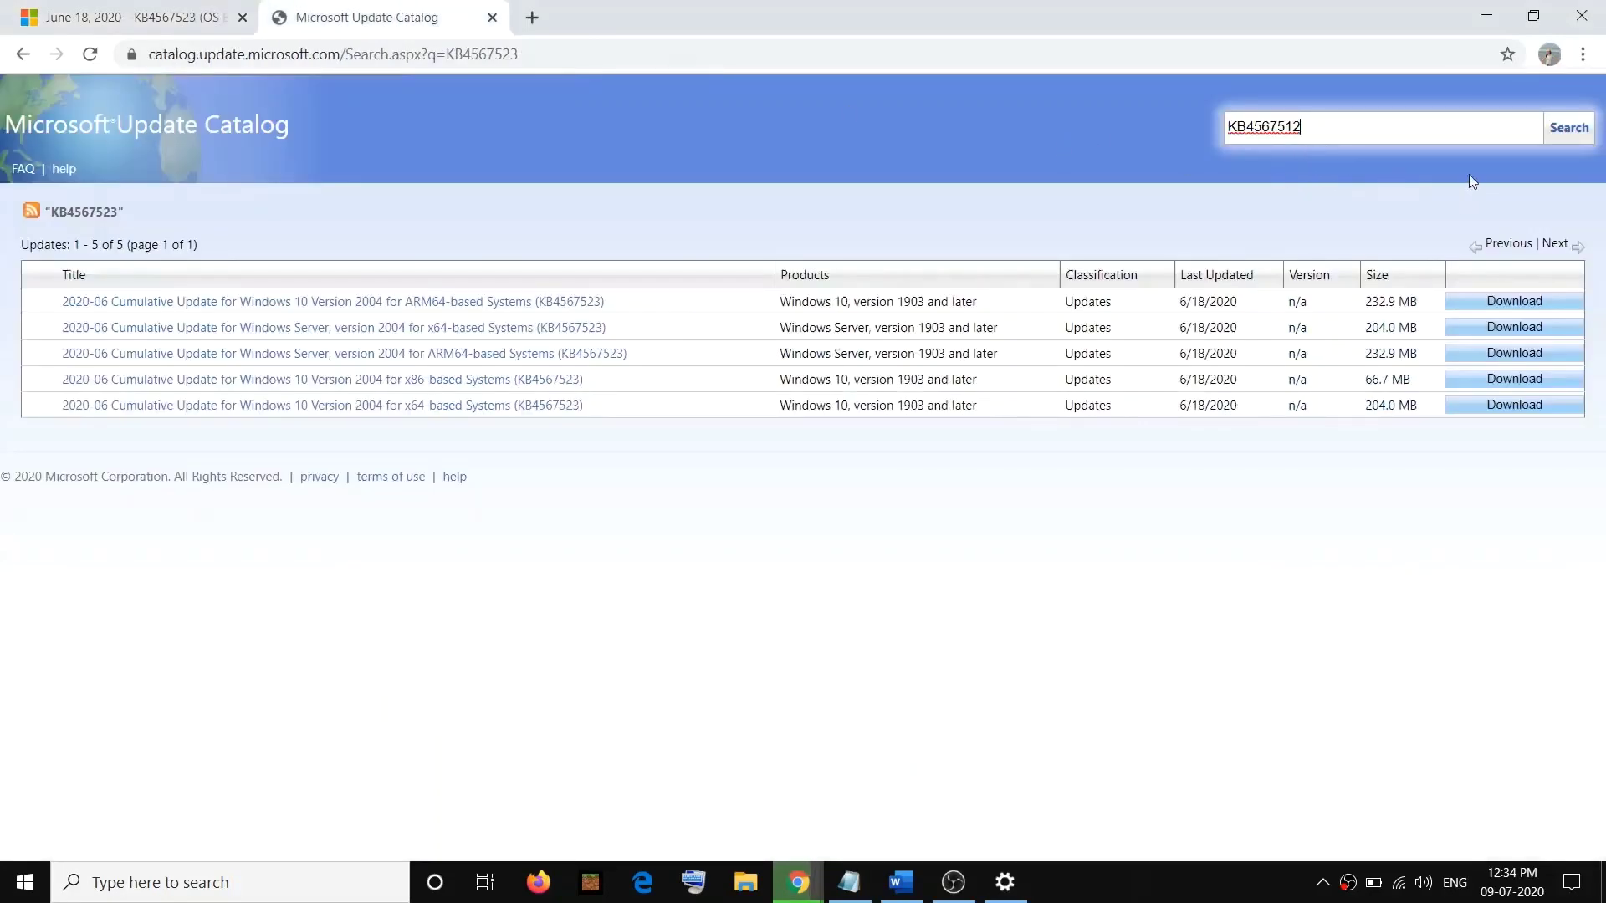
click(1576, 134)
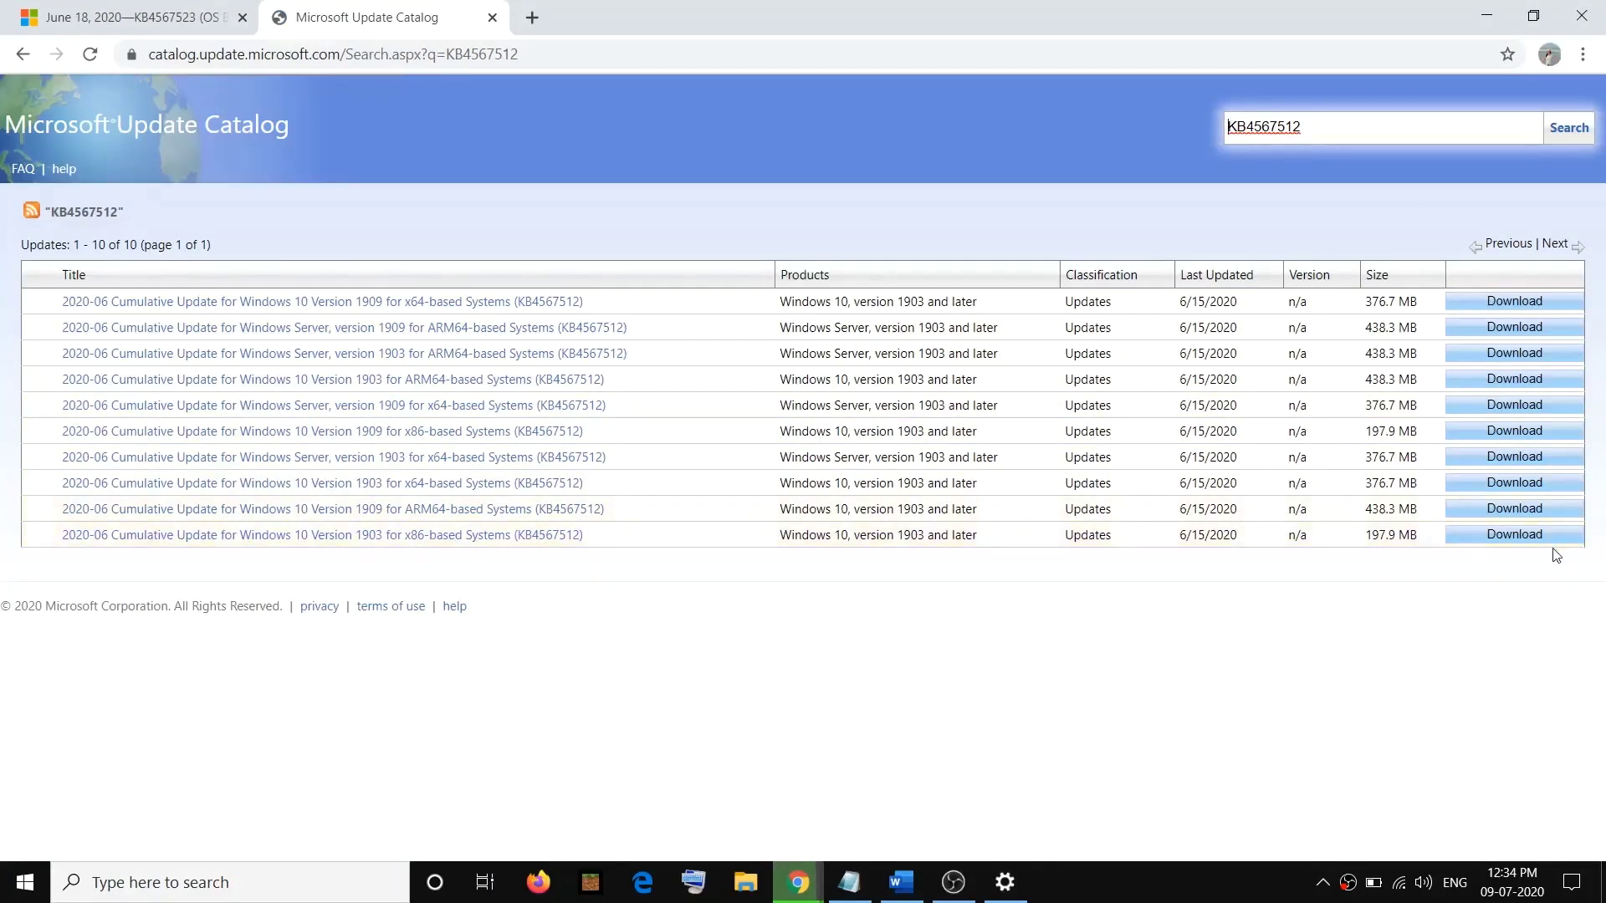
Check the version 1903 update number in the Word document and repeat the catalog search for KB4567512.
key(alt+Tab)
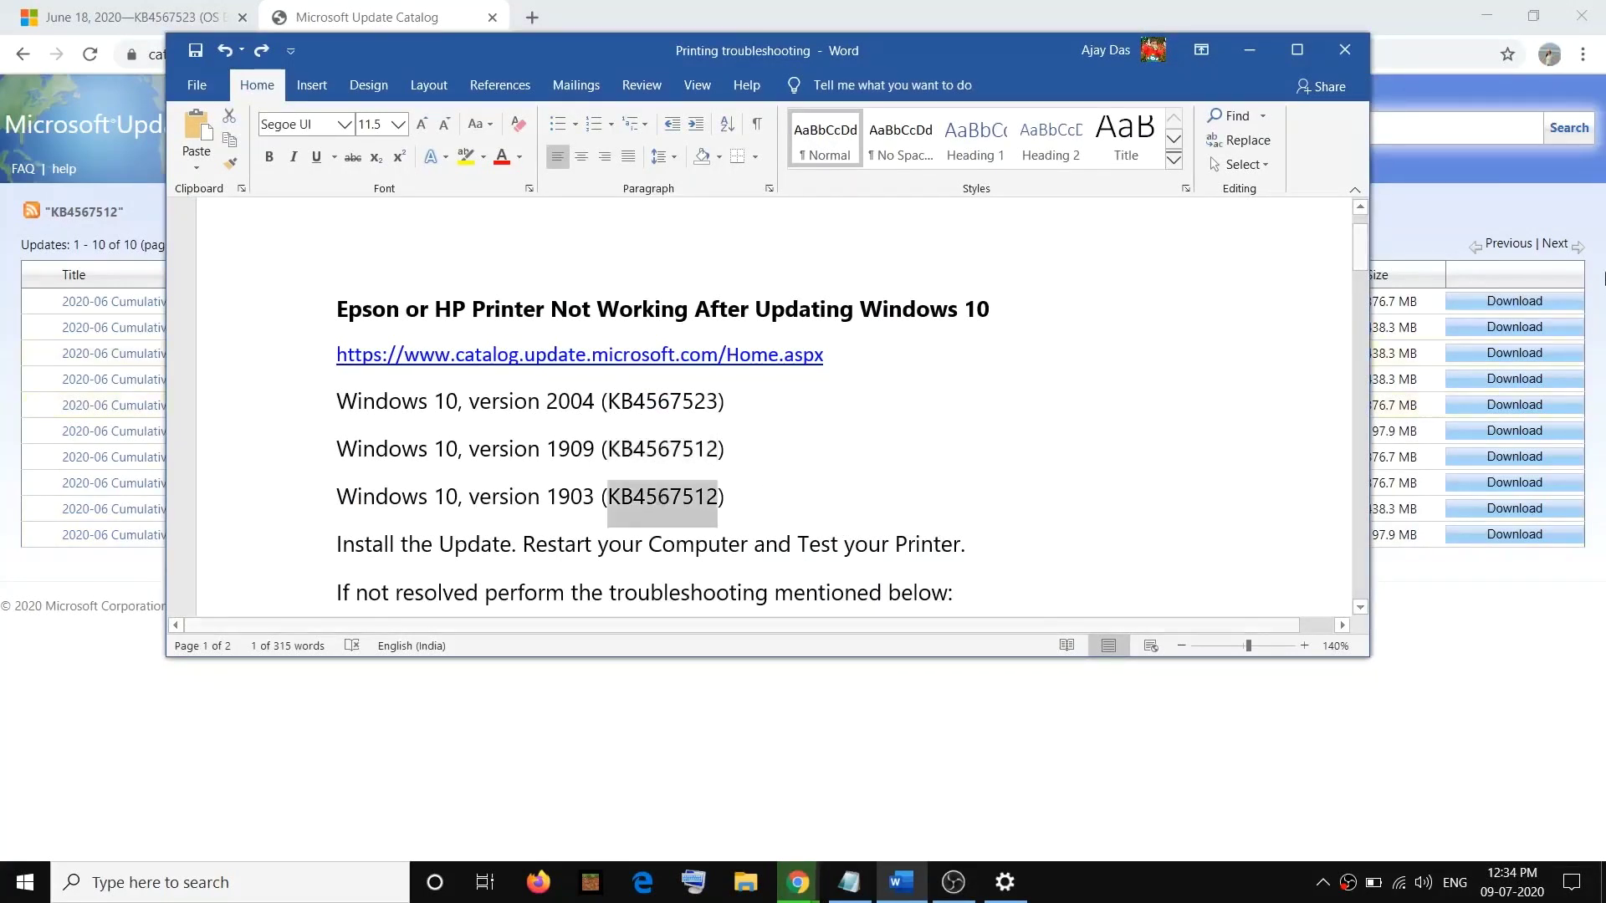
click(1250, 51)
drag(1343, 127, 1212, 137)
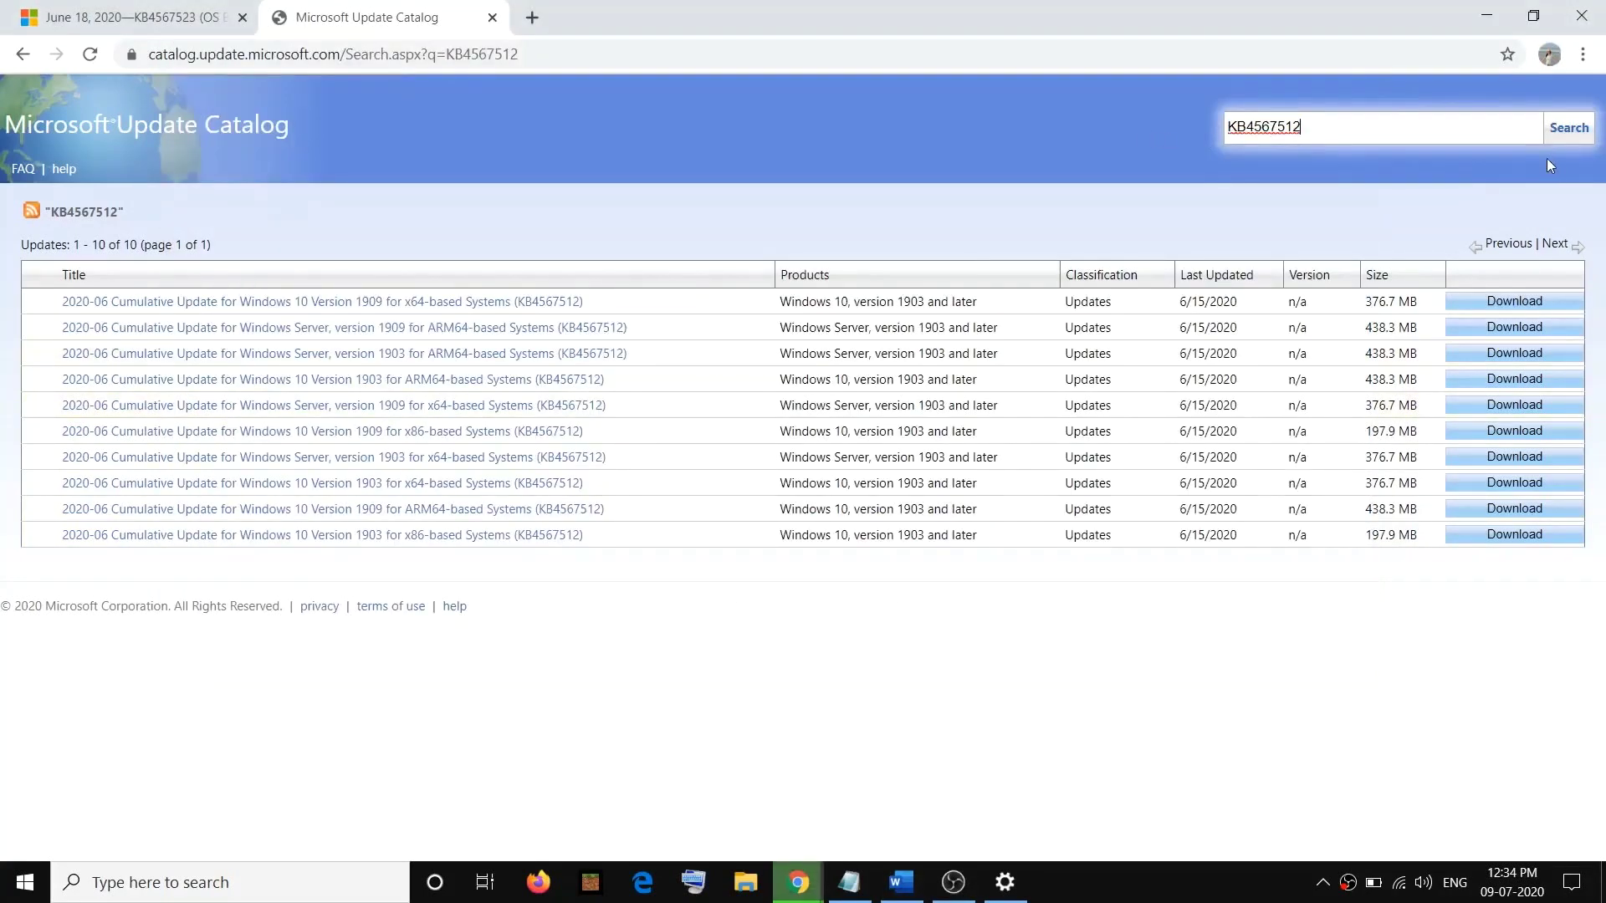
click(1560, 130)
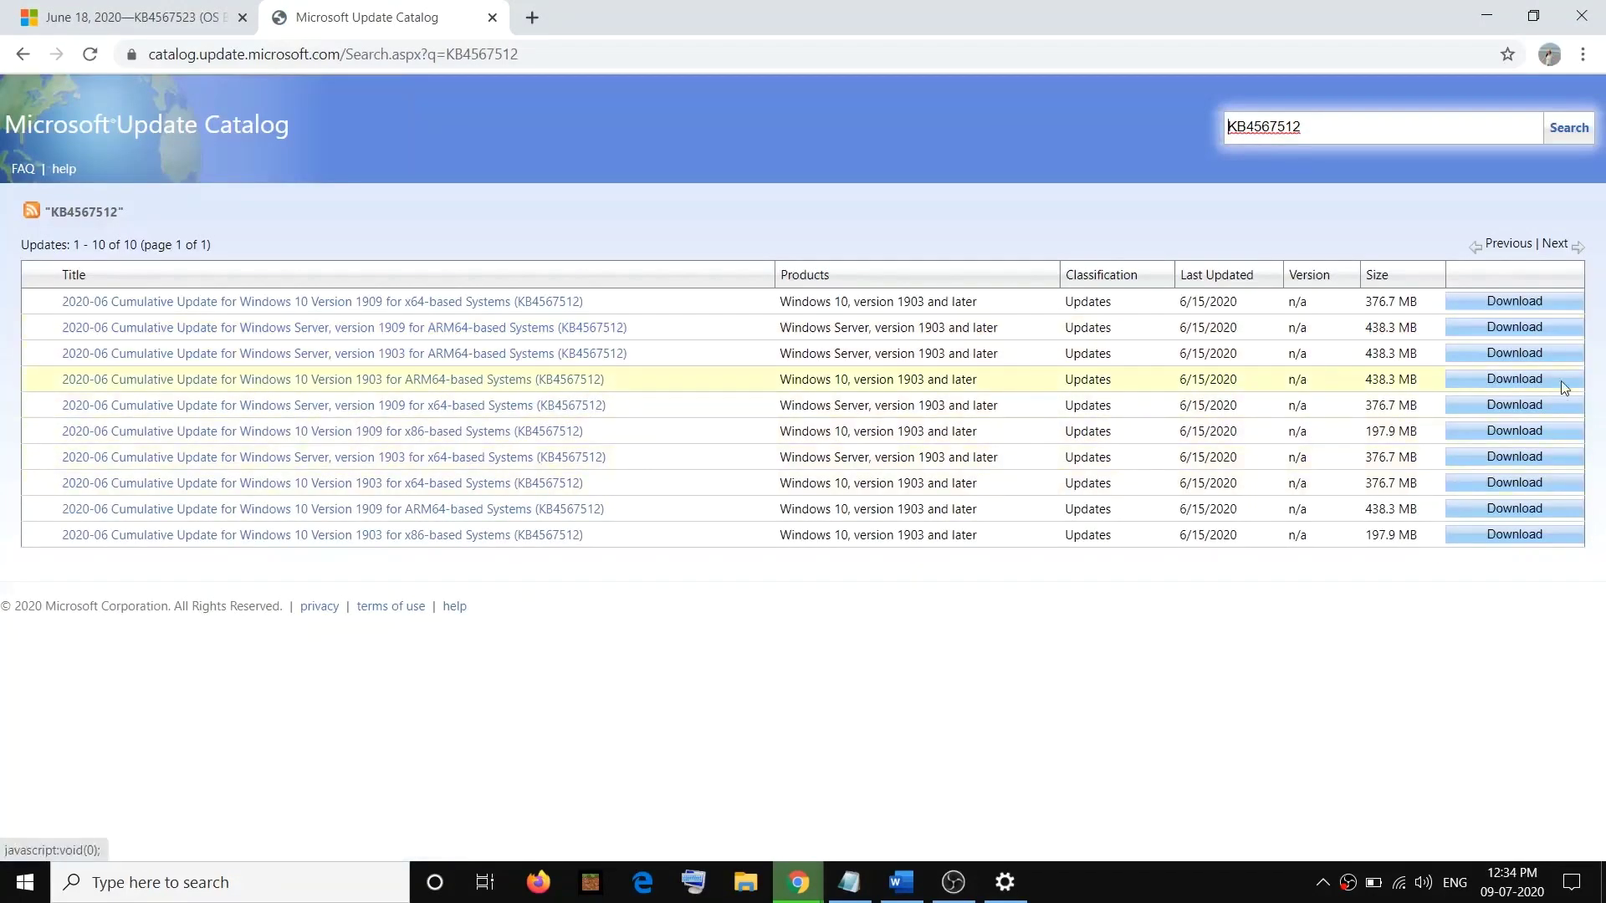
Read the Word document's instructions on installing the update, testing the printer, power cycling it, and uninstalling and reinstalling it.
key(alt+Tab)
scroll(595, 542, down, 3)
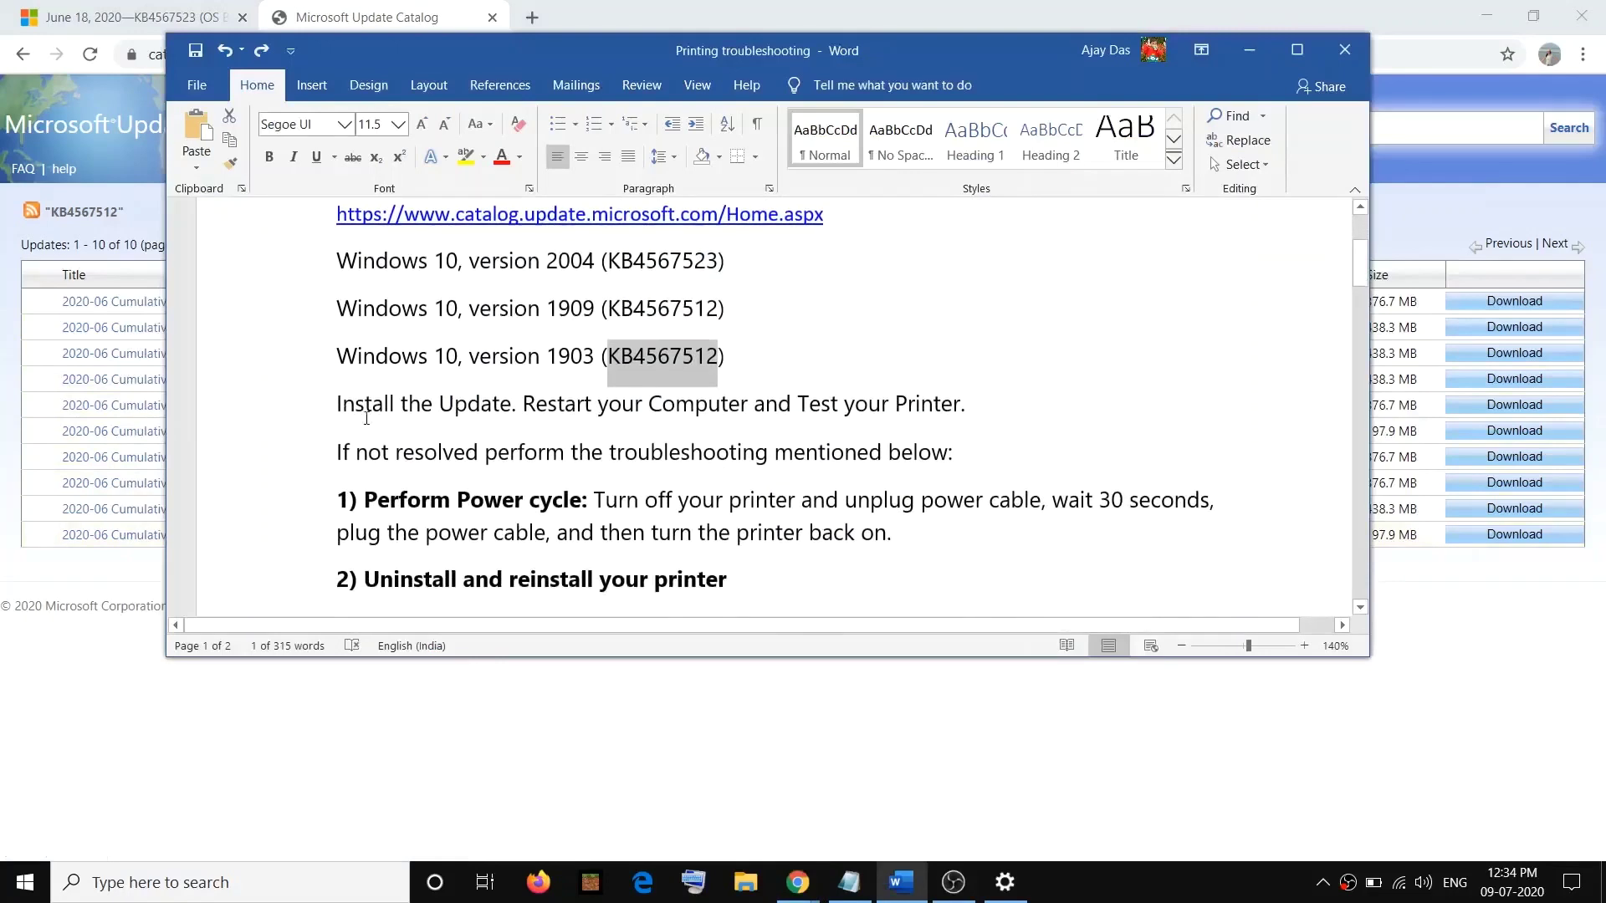
drag(343, 406, 957, 408)
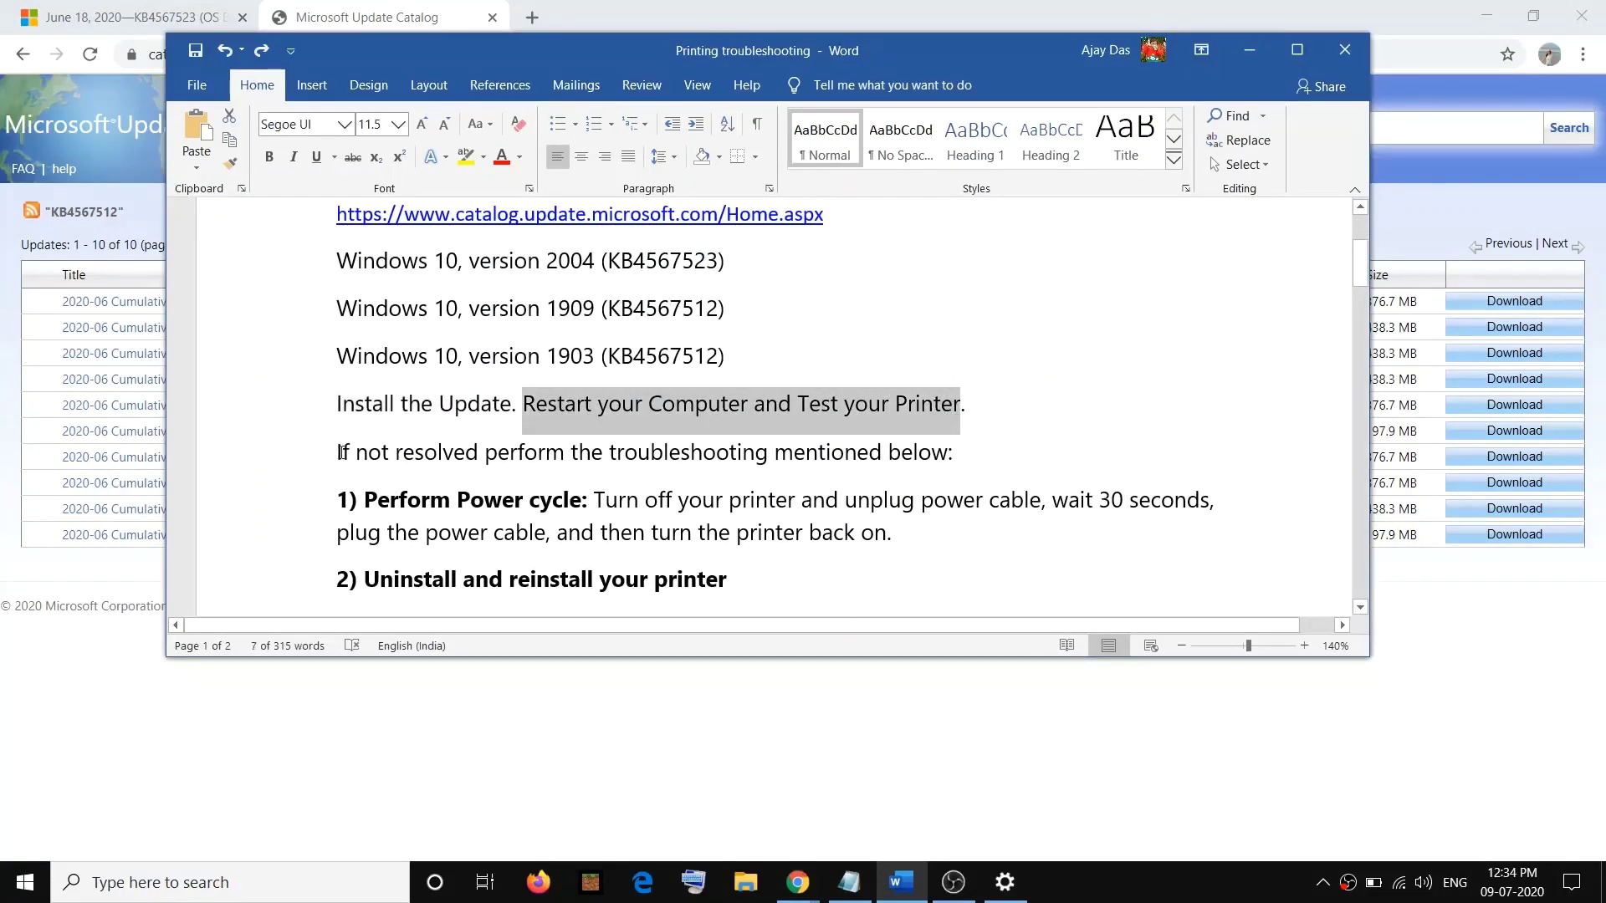
drag(337, 453, 767, 453)
scroll(603, 464, down, 3)
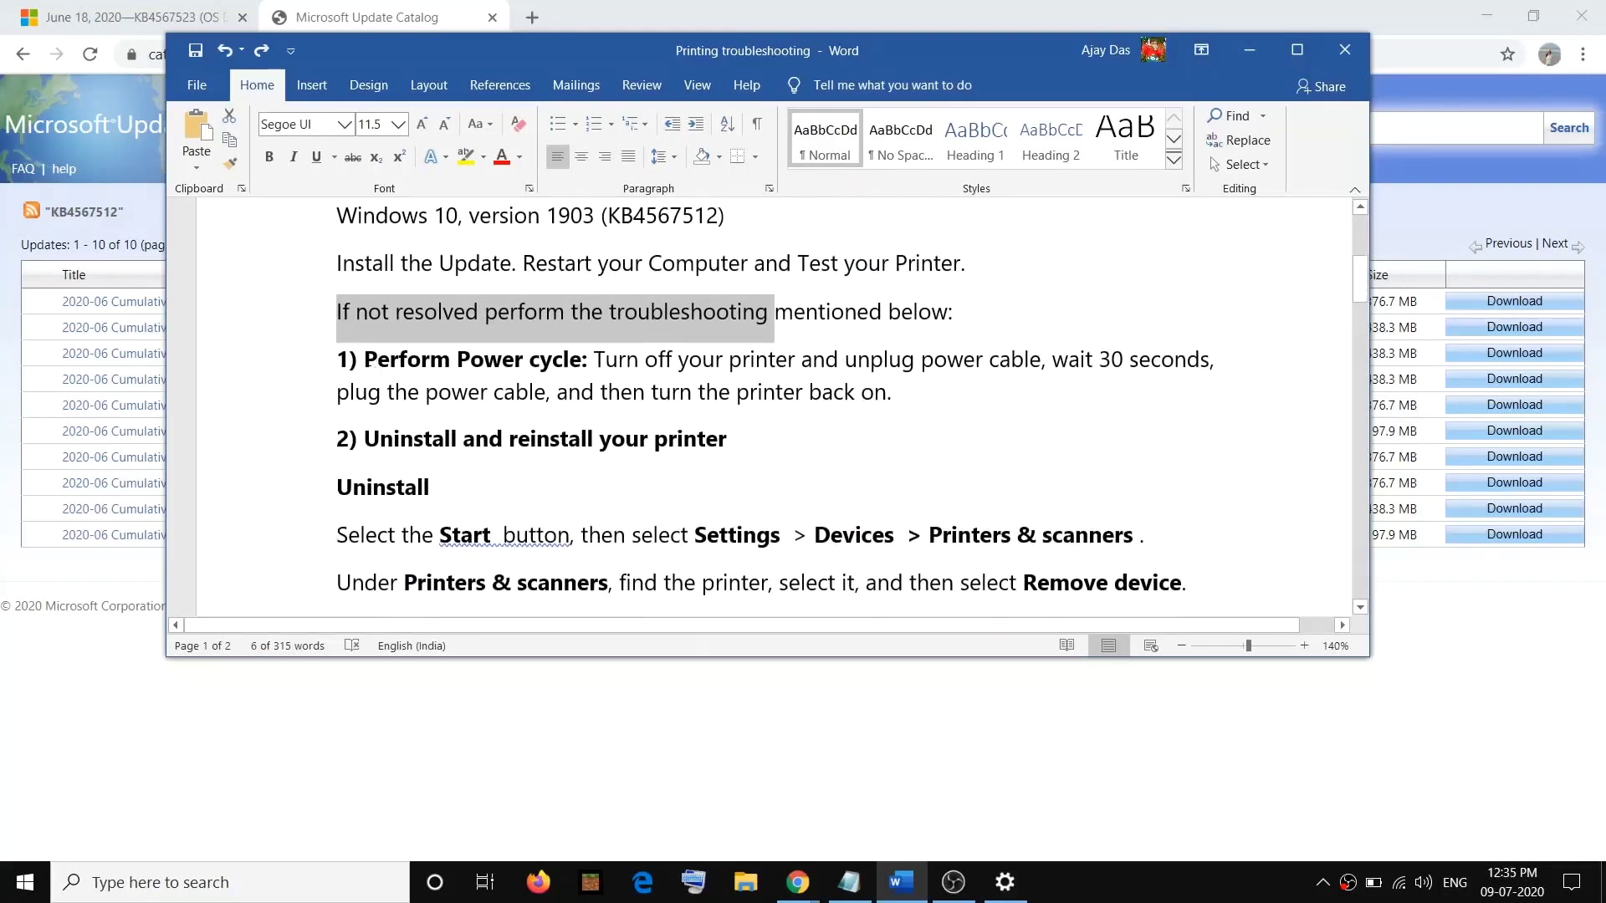
drag(364, 361, 1054, 361)
click(651, 392)
drag(1217, 362, 1064, 368)
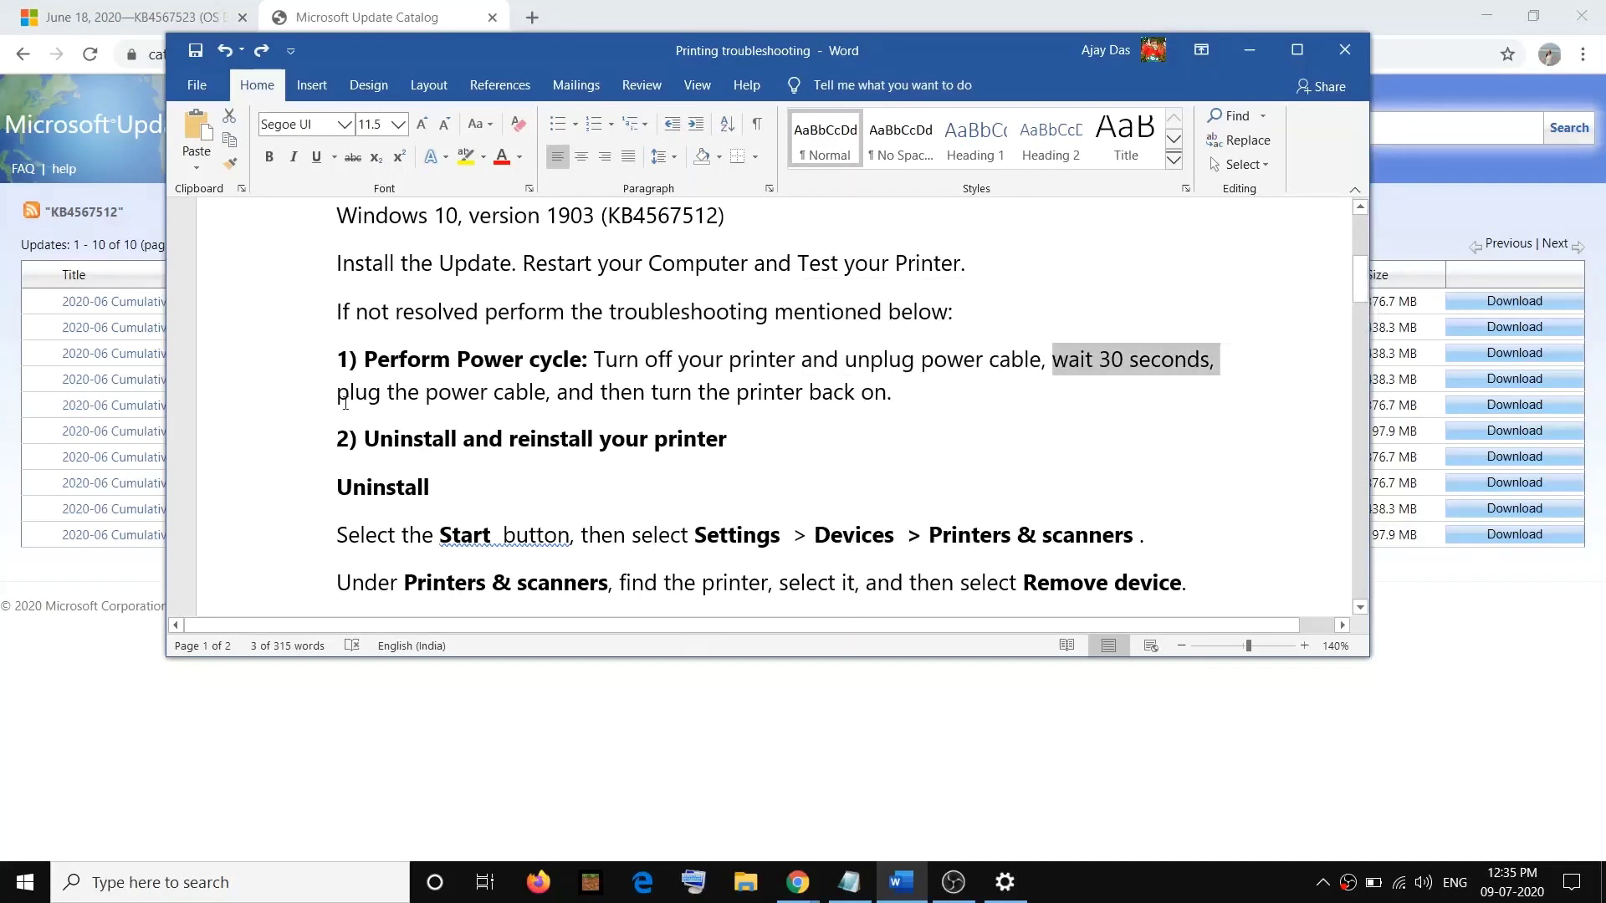
drag(345, 403, 886, 393)
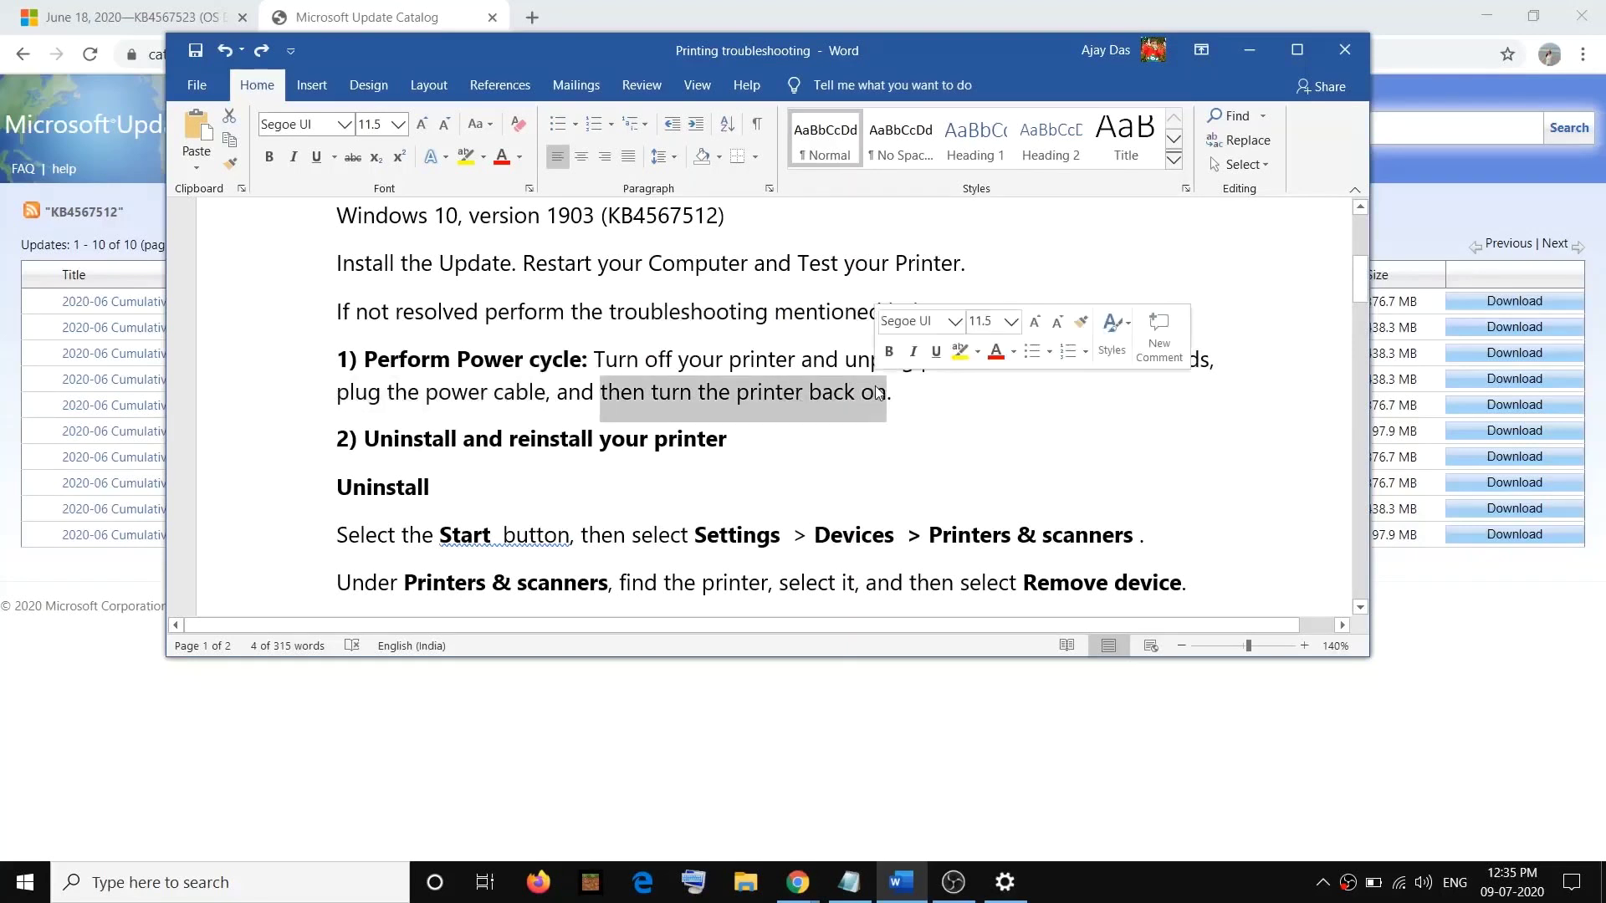
click(925, 390)
scroll(548, 432, down, 2)
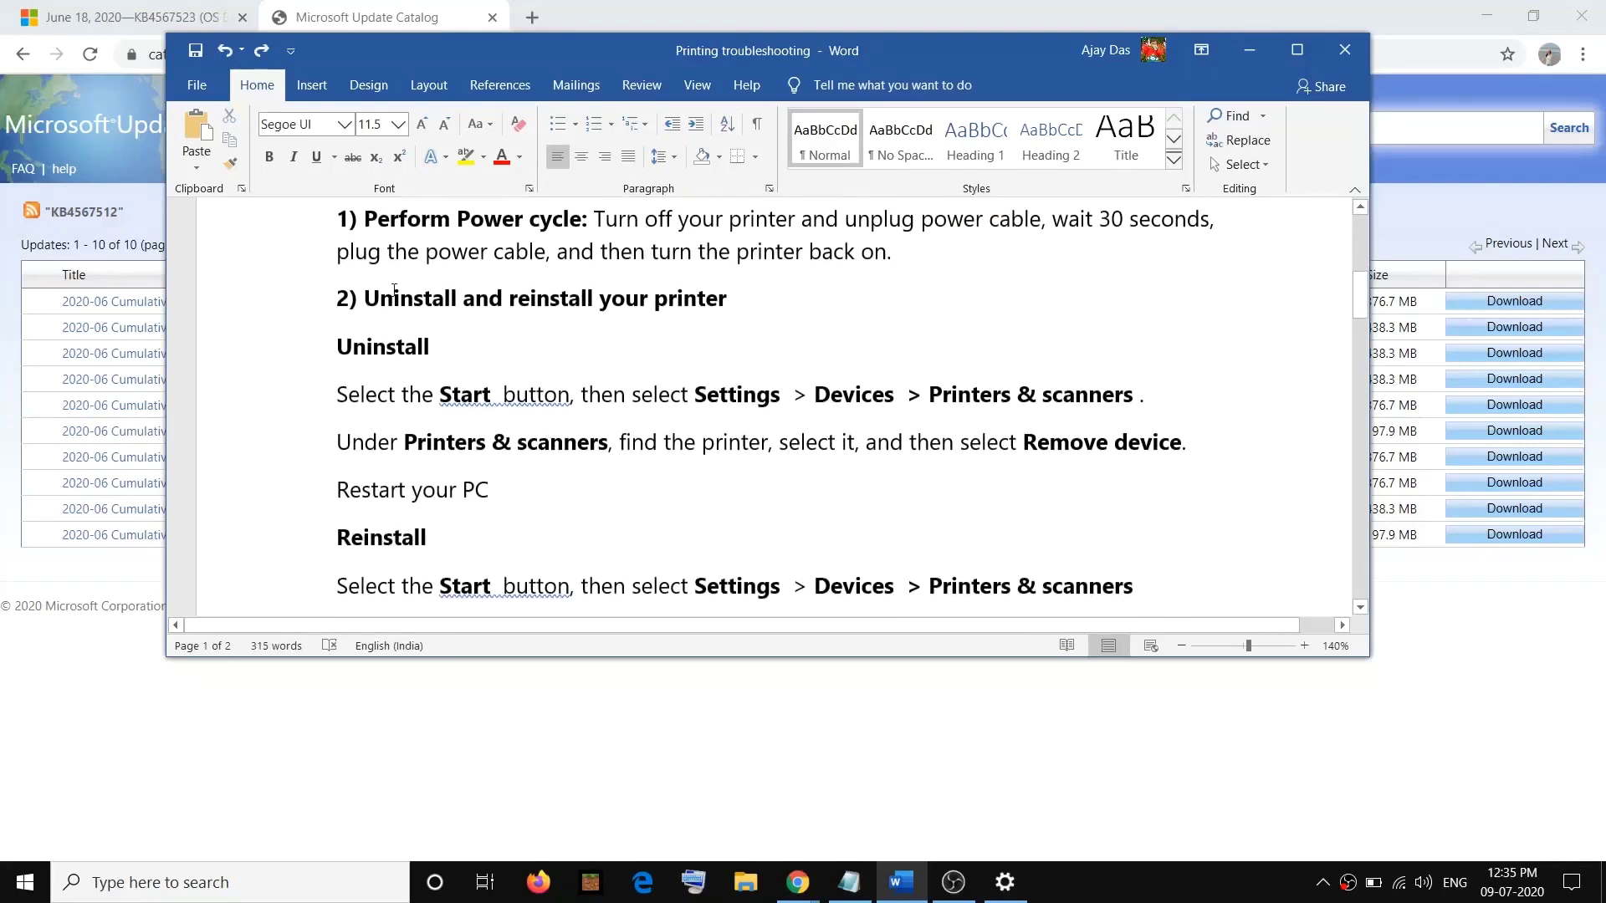
drag(408, 297, 726, 301)
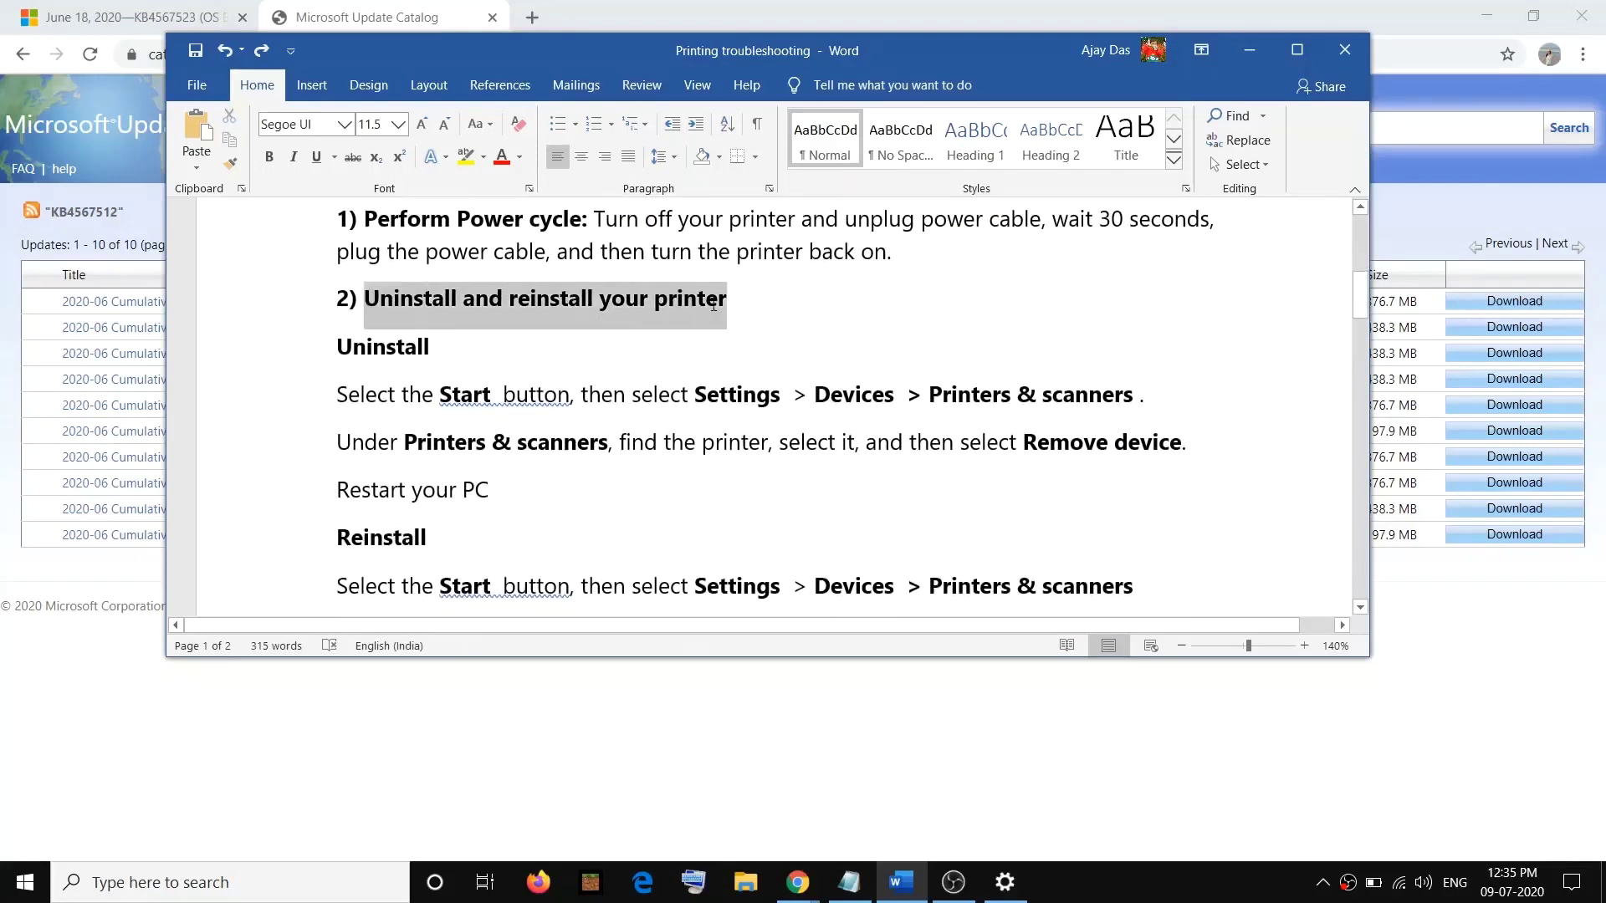
Open Printers & scanners in Windows Settings, expand Microsoft Print to PDF to show its device options, and minimize Settings.
click(25, 883)
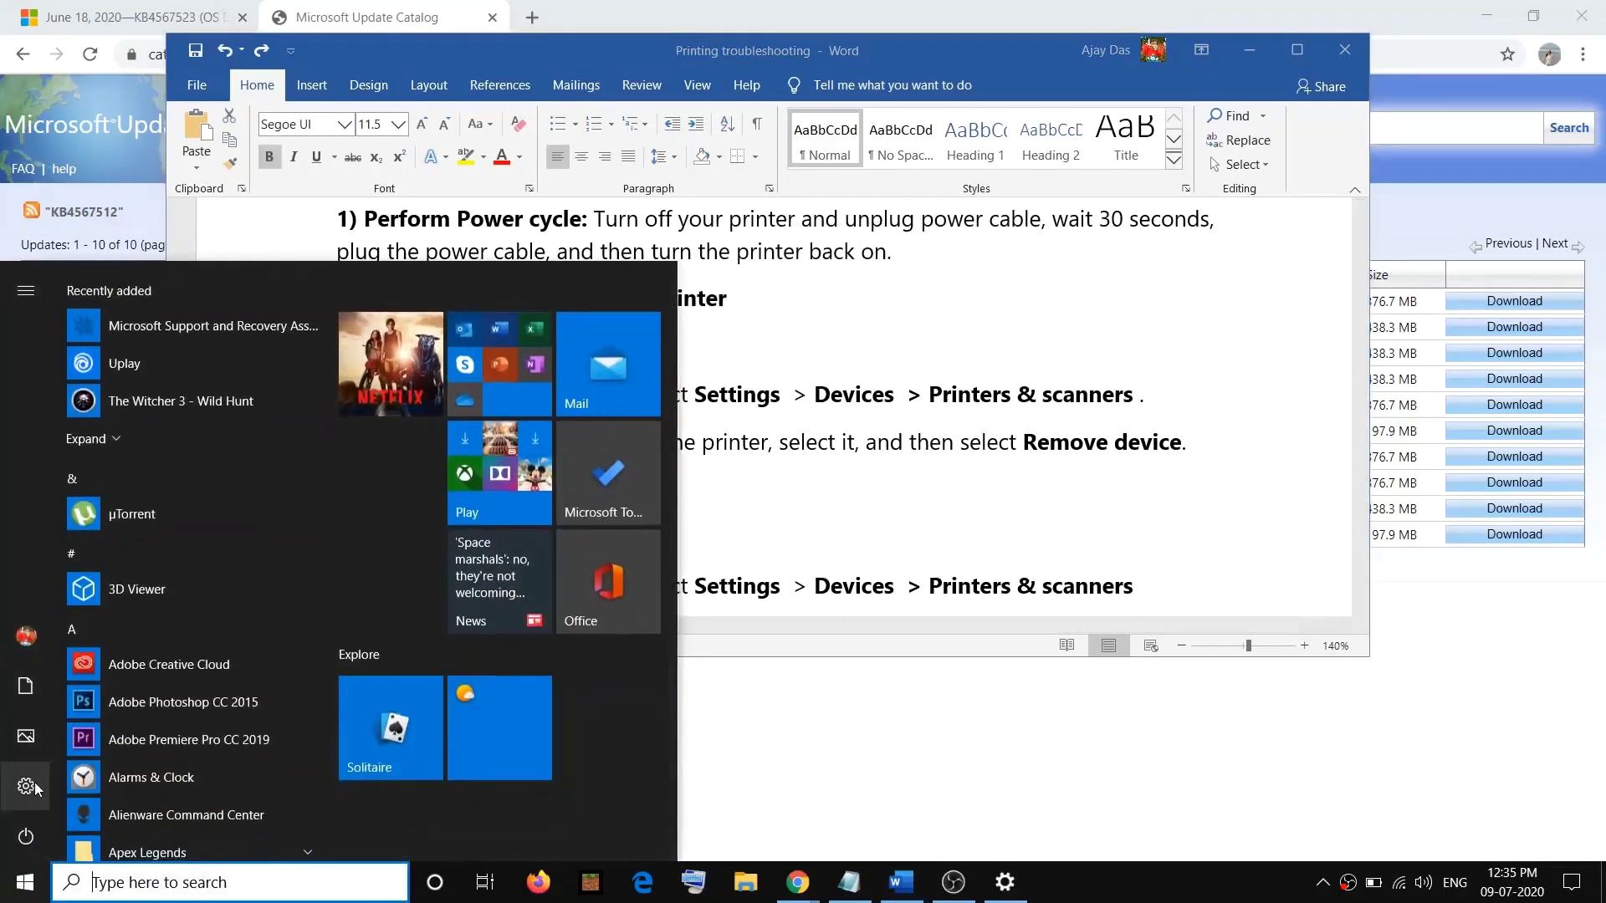
click(29, 786)
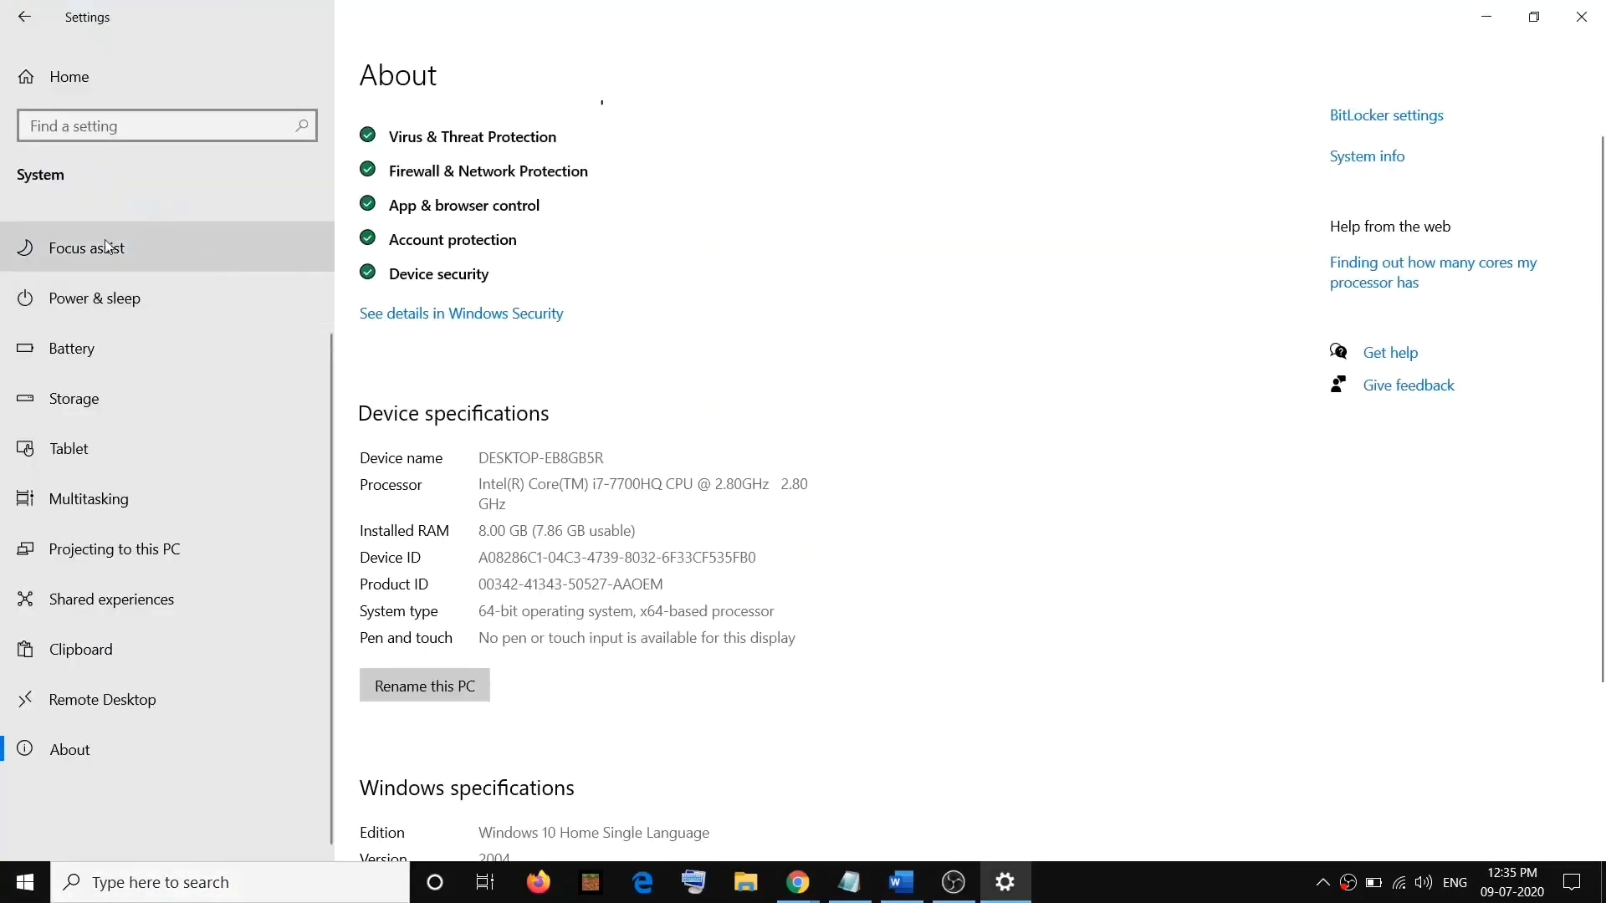
click(90, 82)
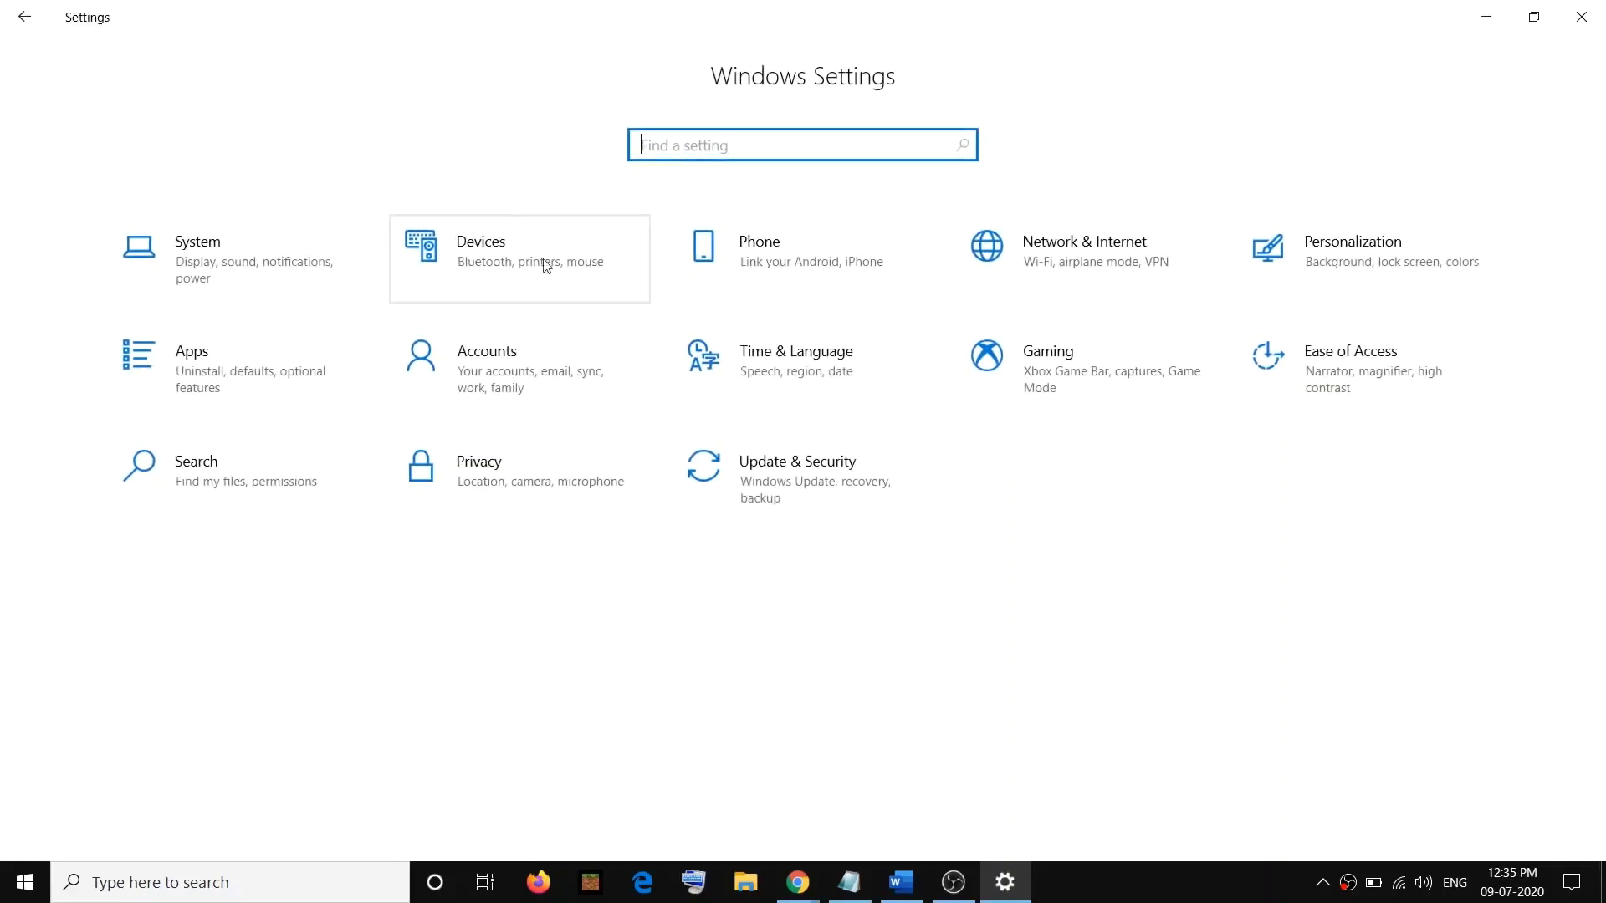
click(493, 258)
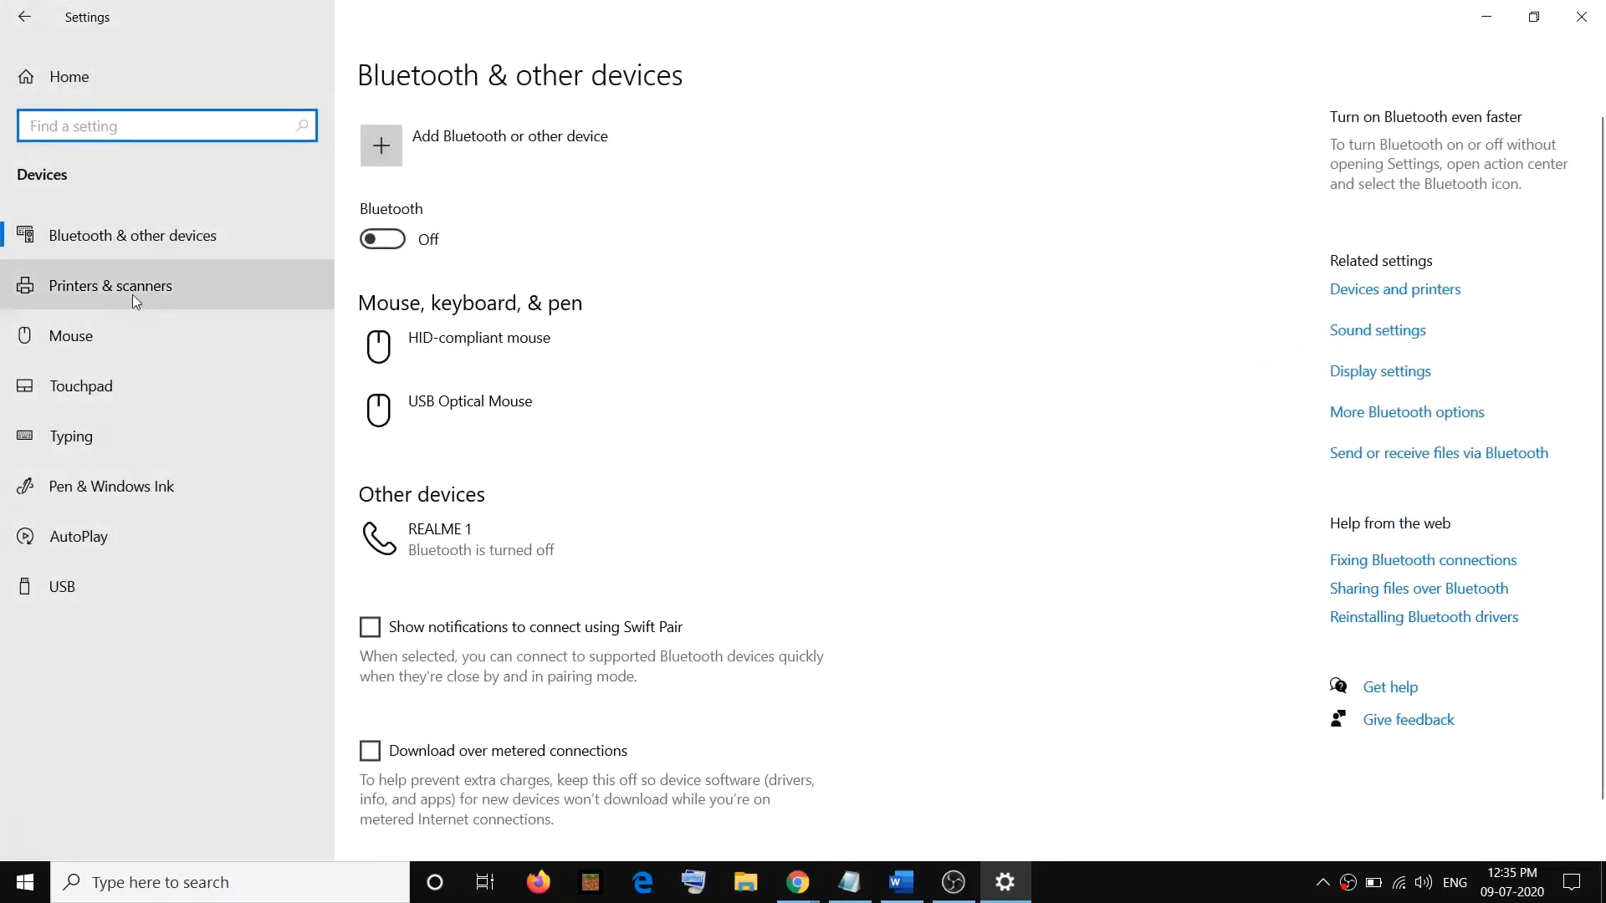
click(142, 289)
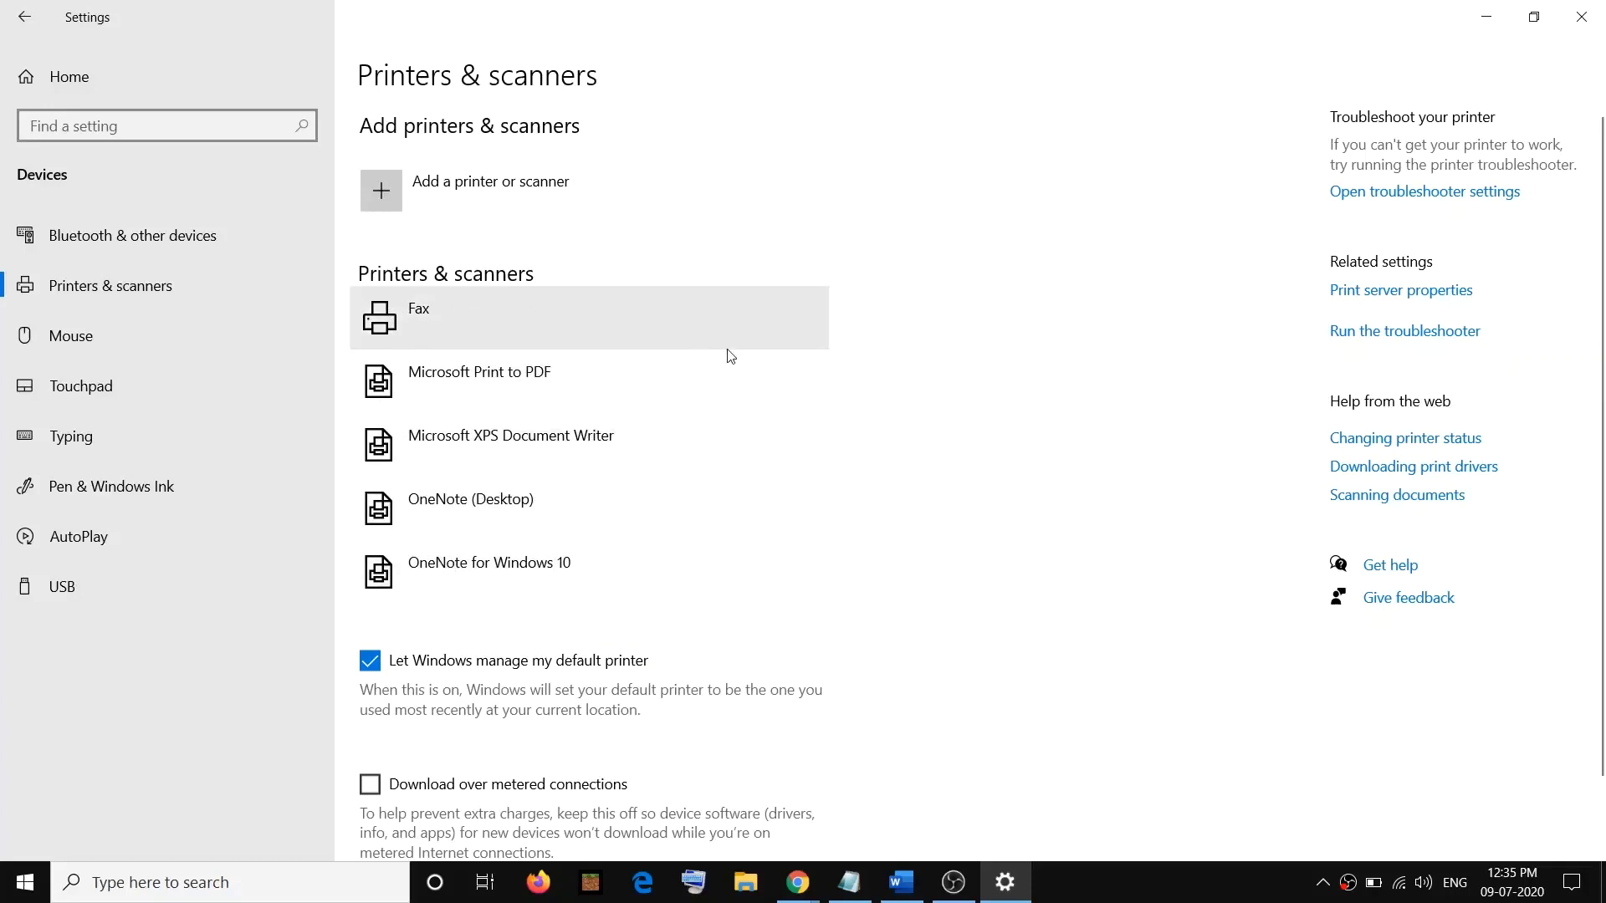
click(565, 383)
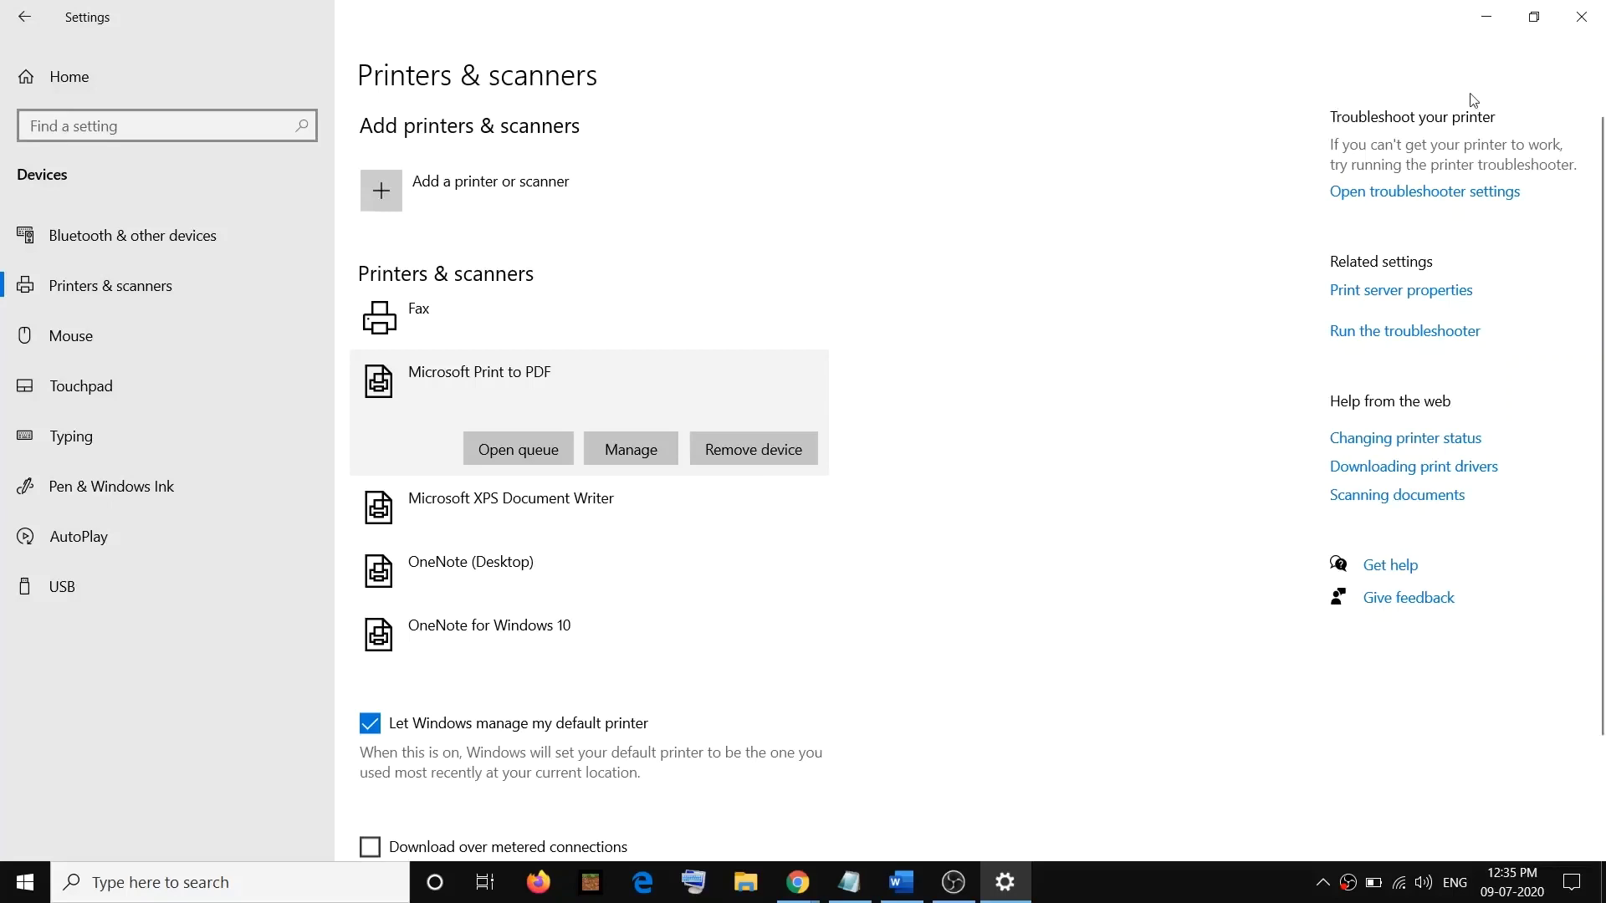
click(1487, 17)
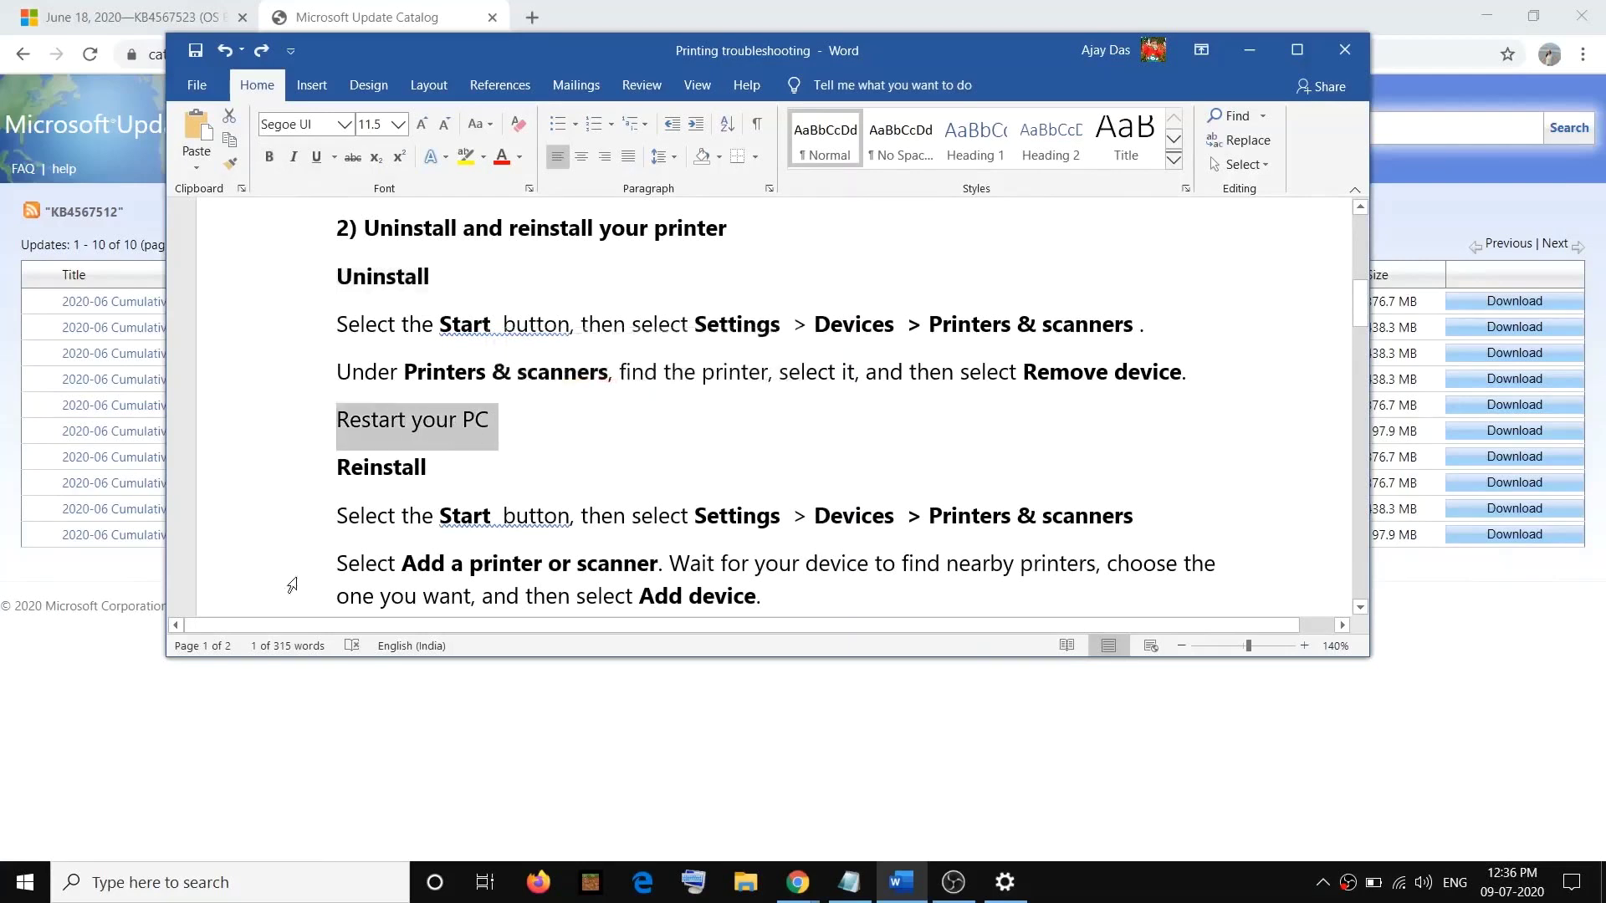
Look up the PC's power options for a restart, and return to the Reinstall instructions in the Word document.
click(25, 883)
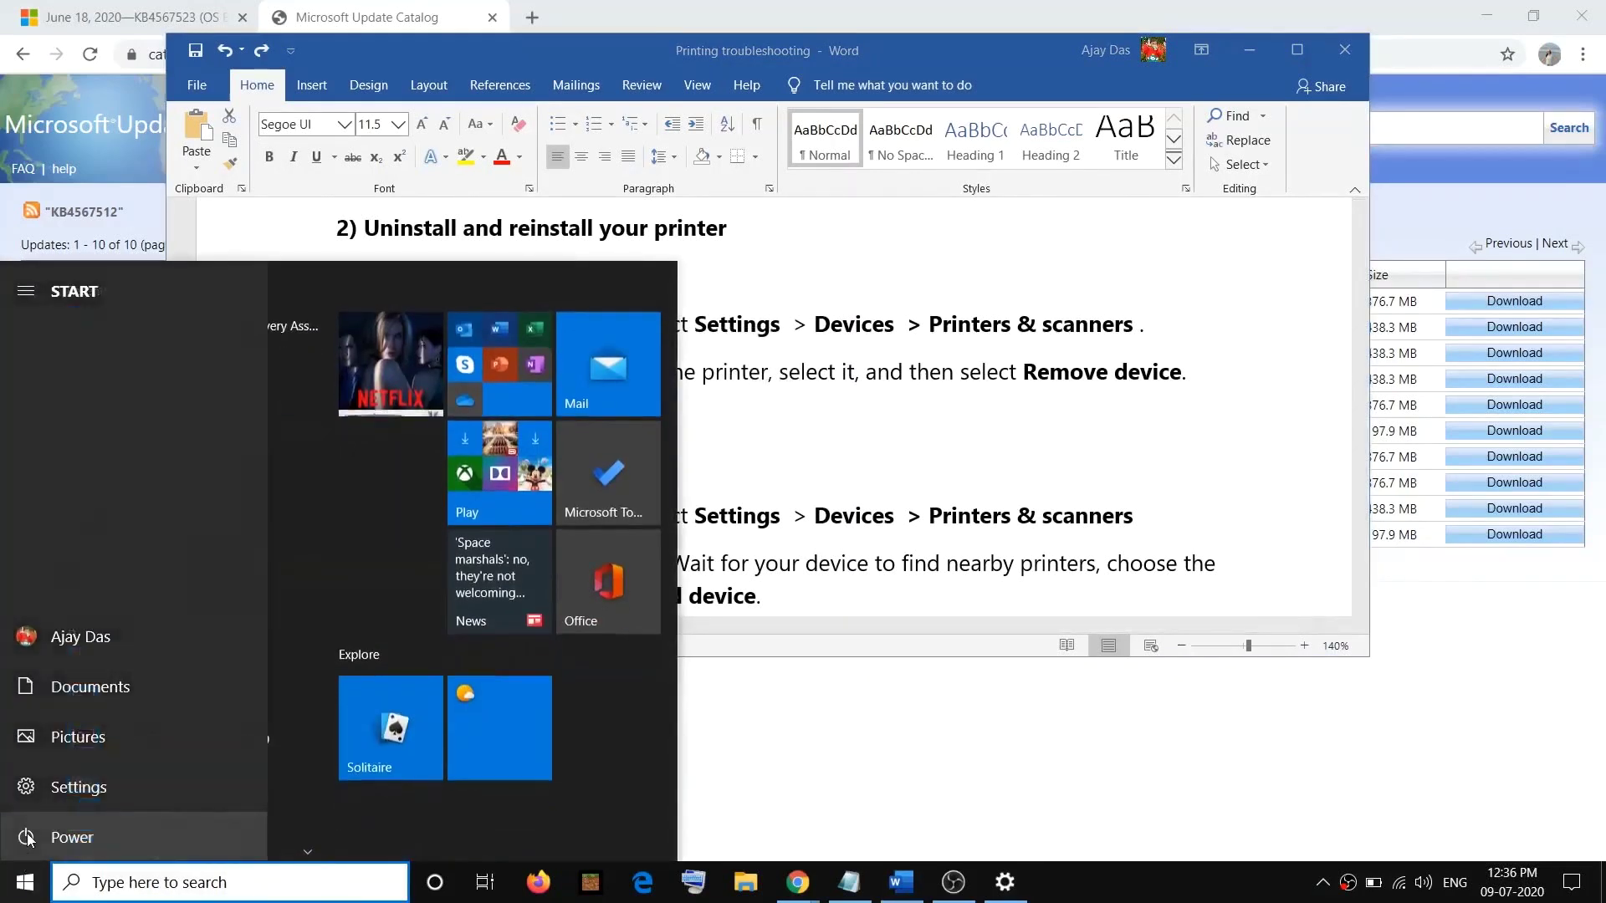
click(25, 839)
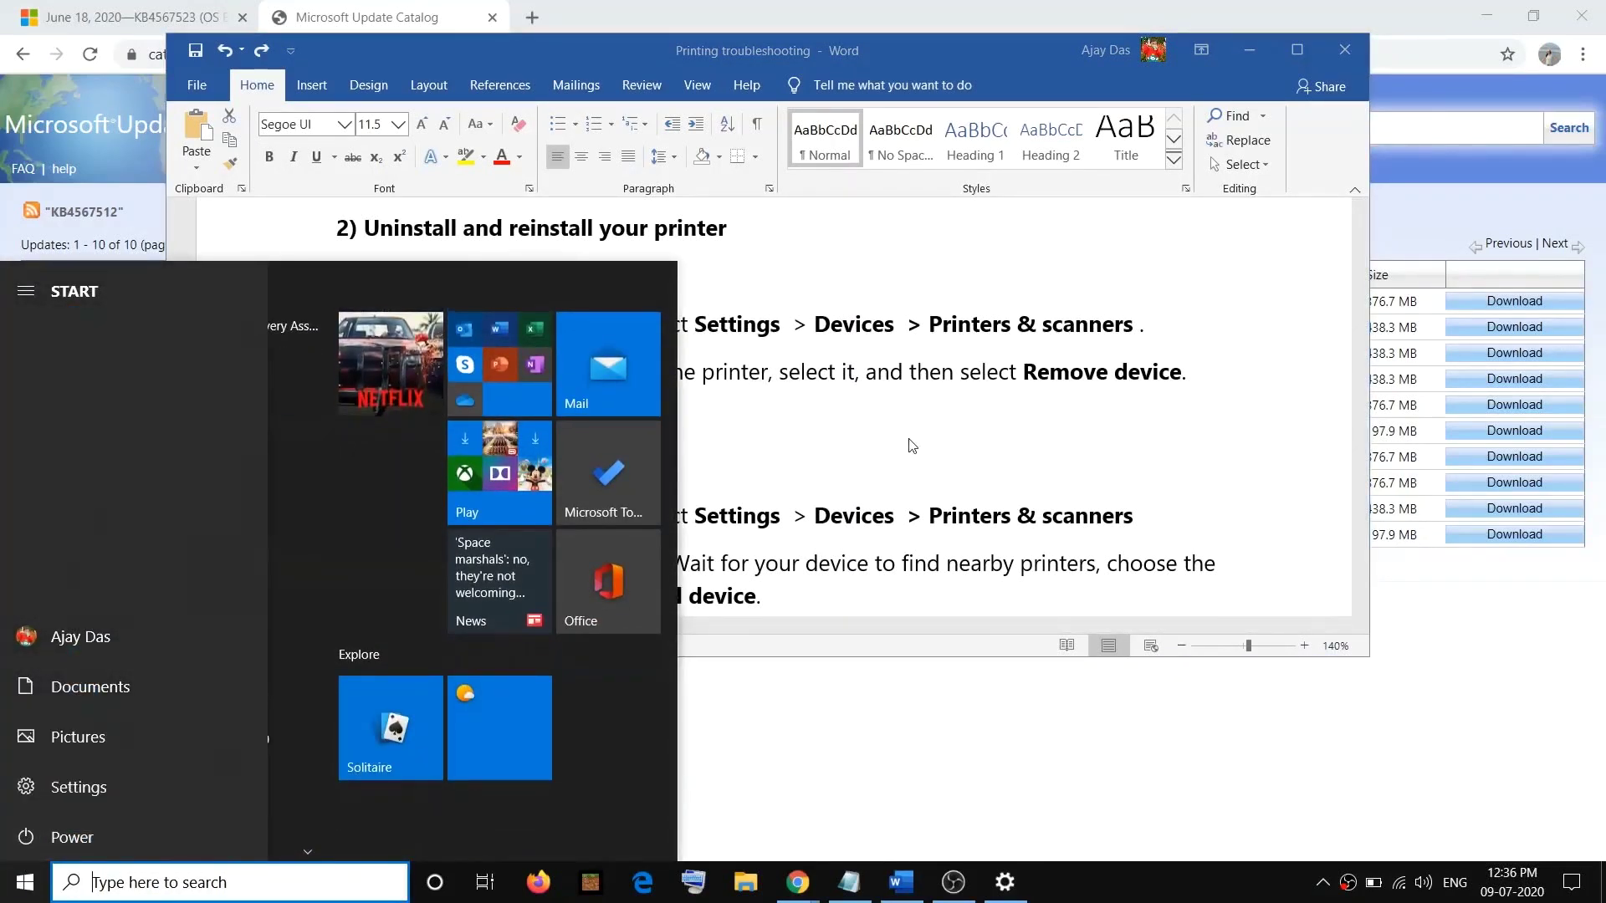
click(793, 447)
scroll(357, 539, down, 3)
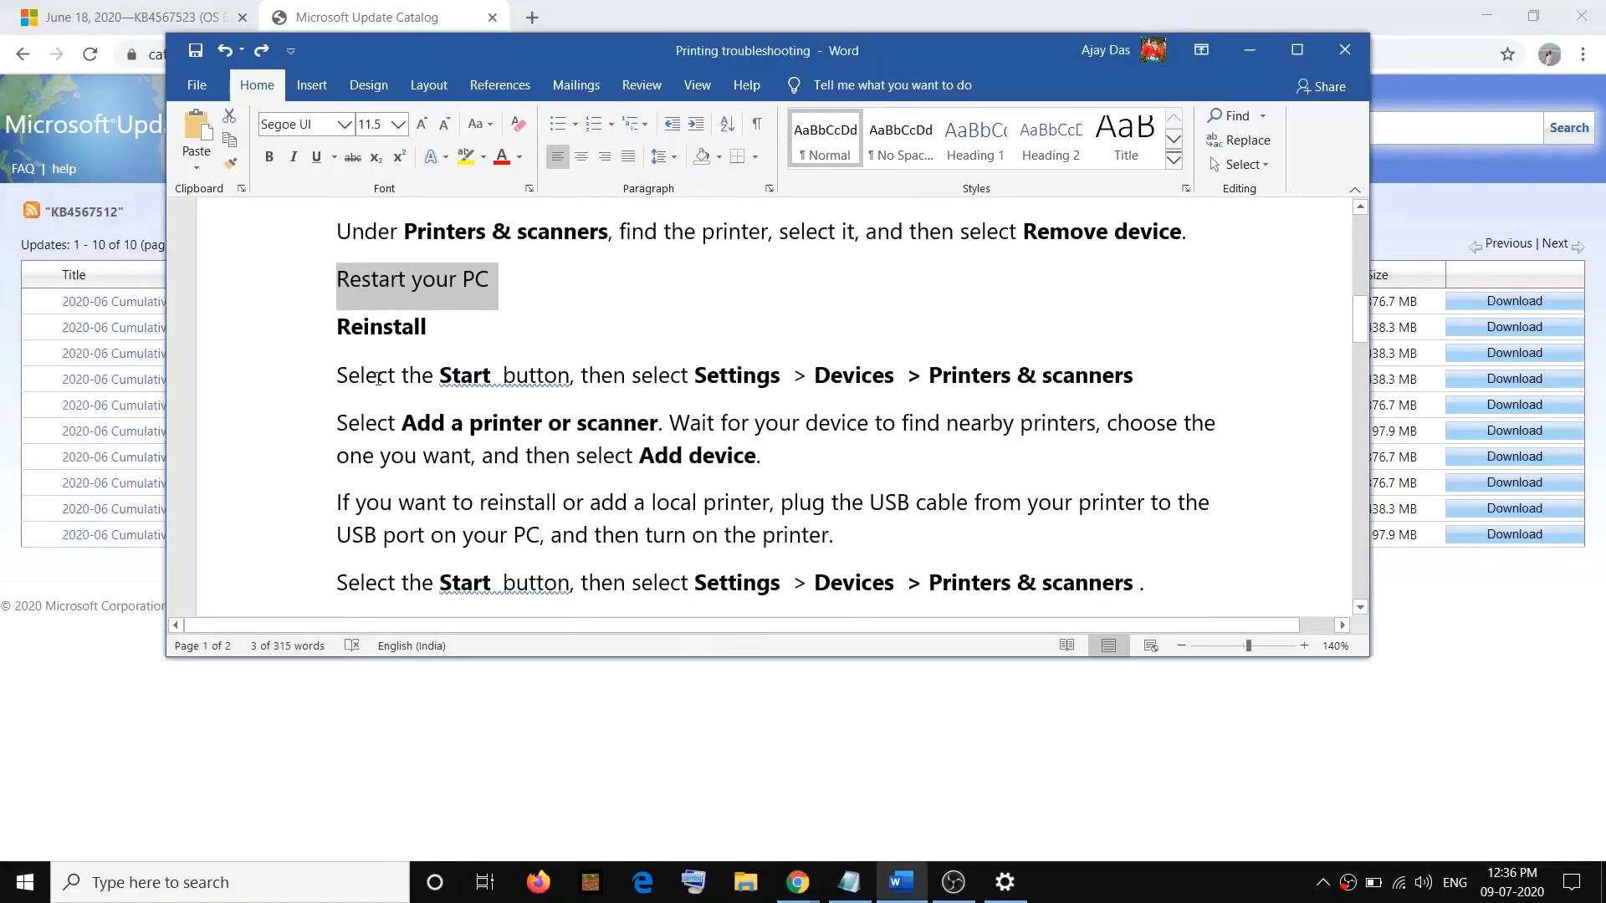
Reopen Printers & scanners from the Windows Settings home page and start the search for a printer or scanner to add.
click(25, 883)
click(30, 791)
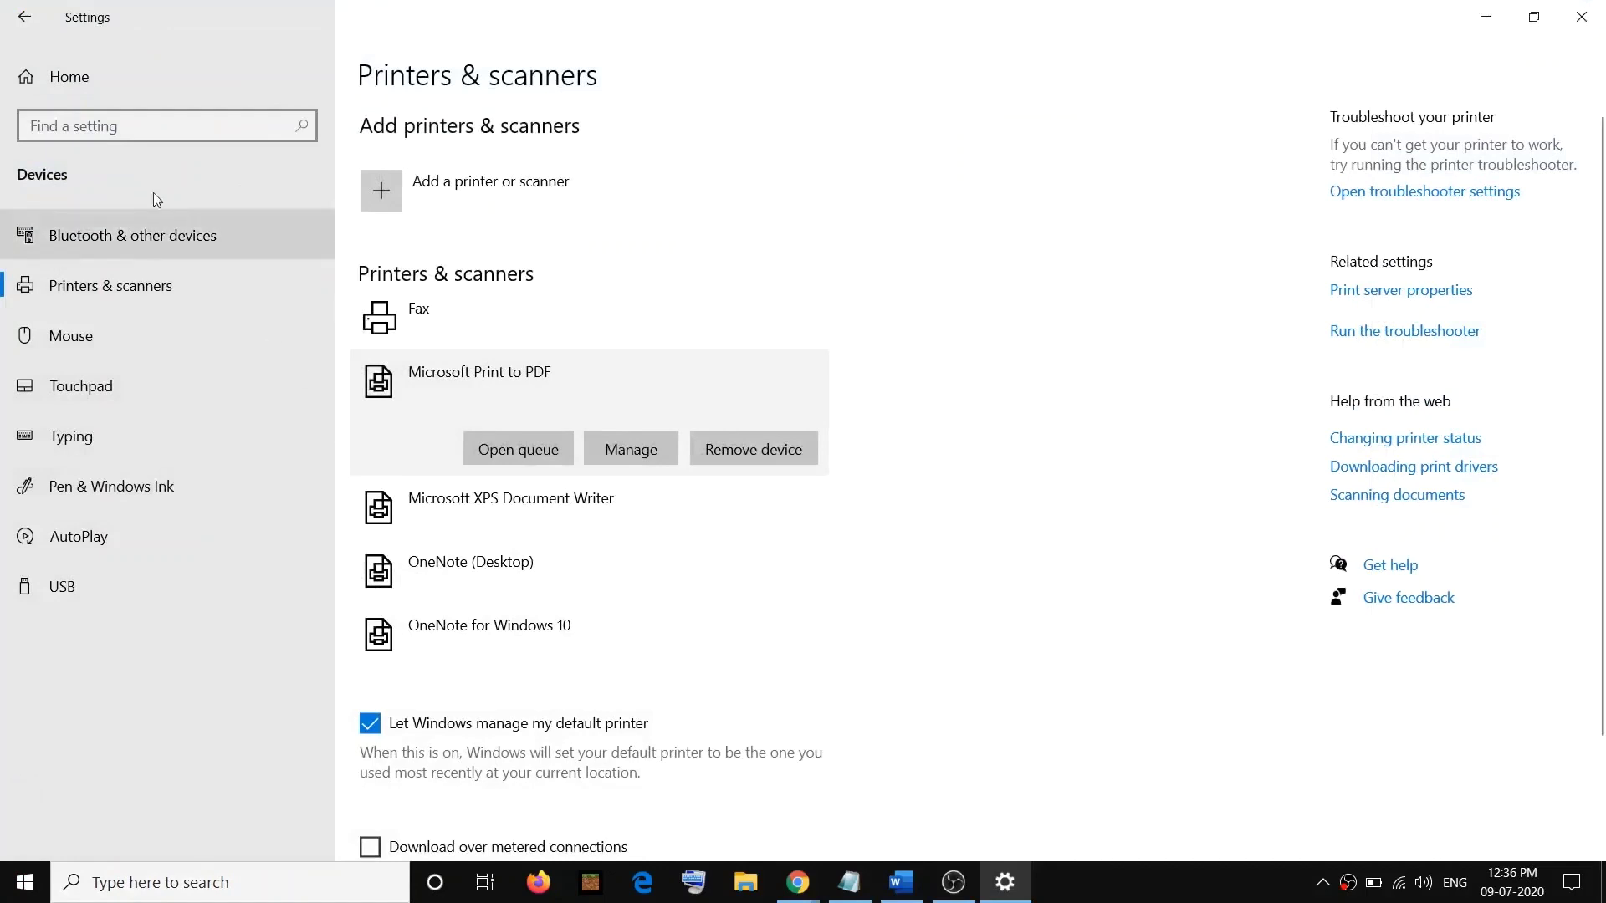
click(80, 79)
click(532, 259)
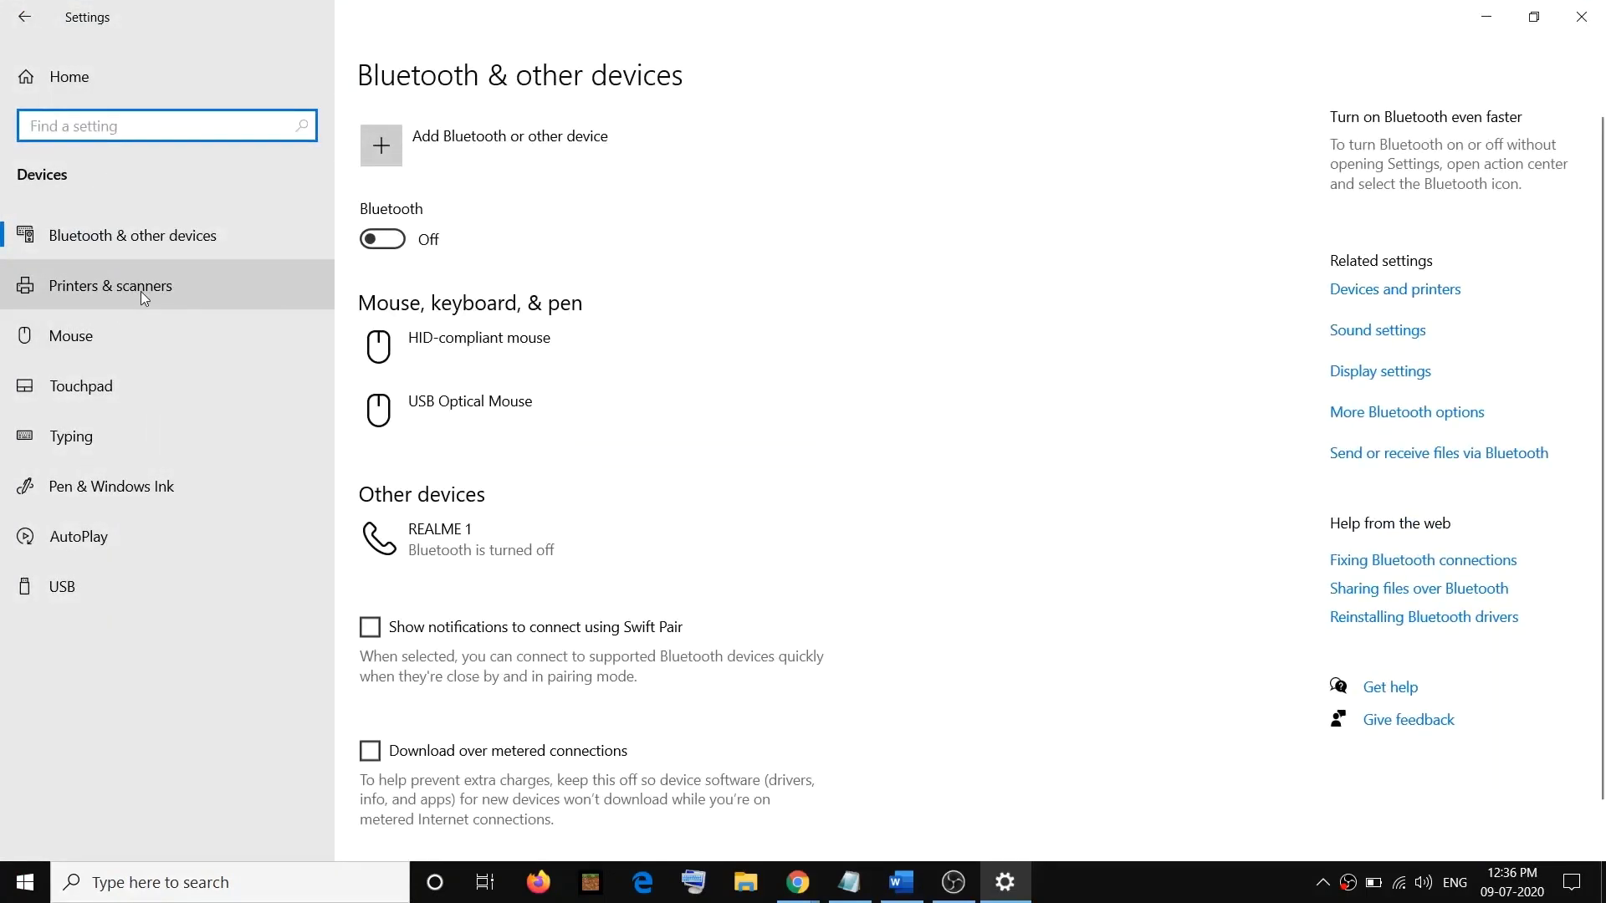
click(141, 291)
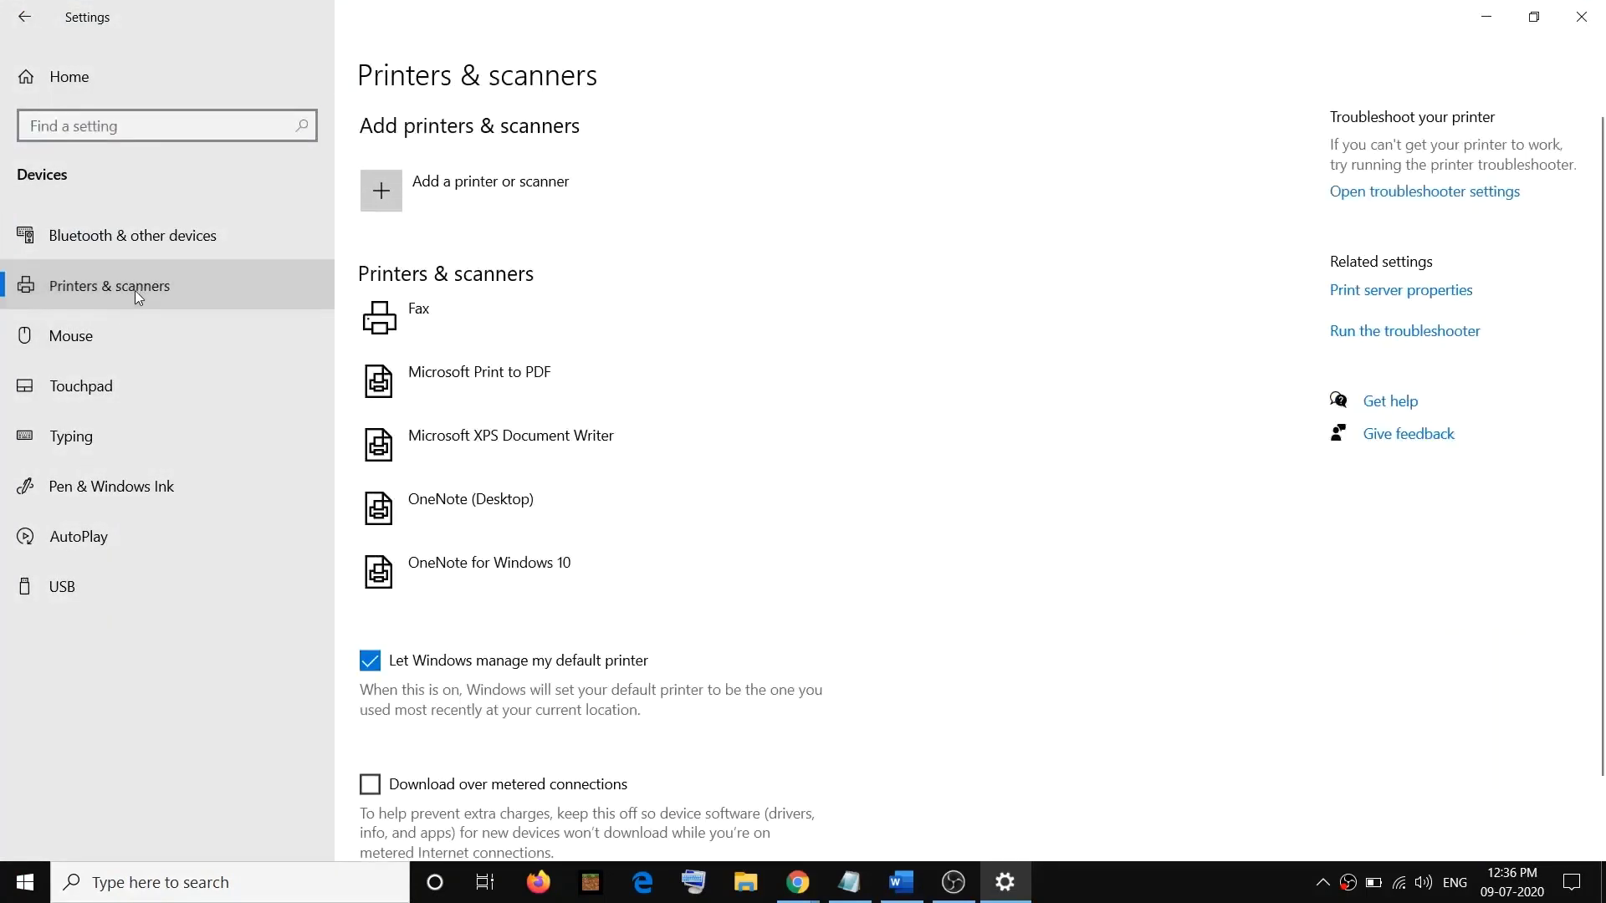
click(446, 198)
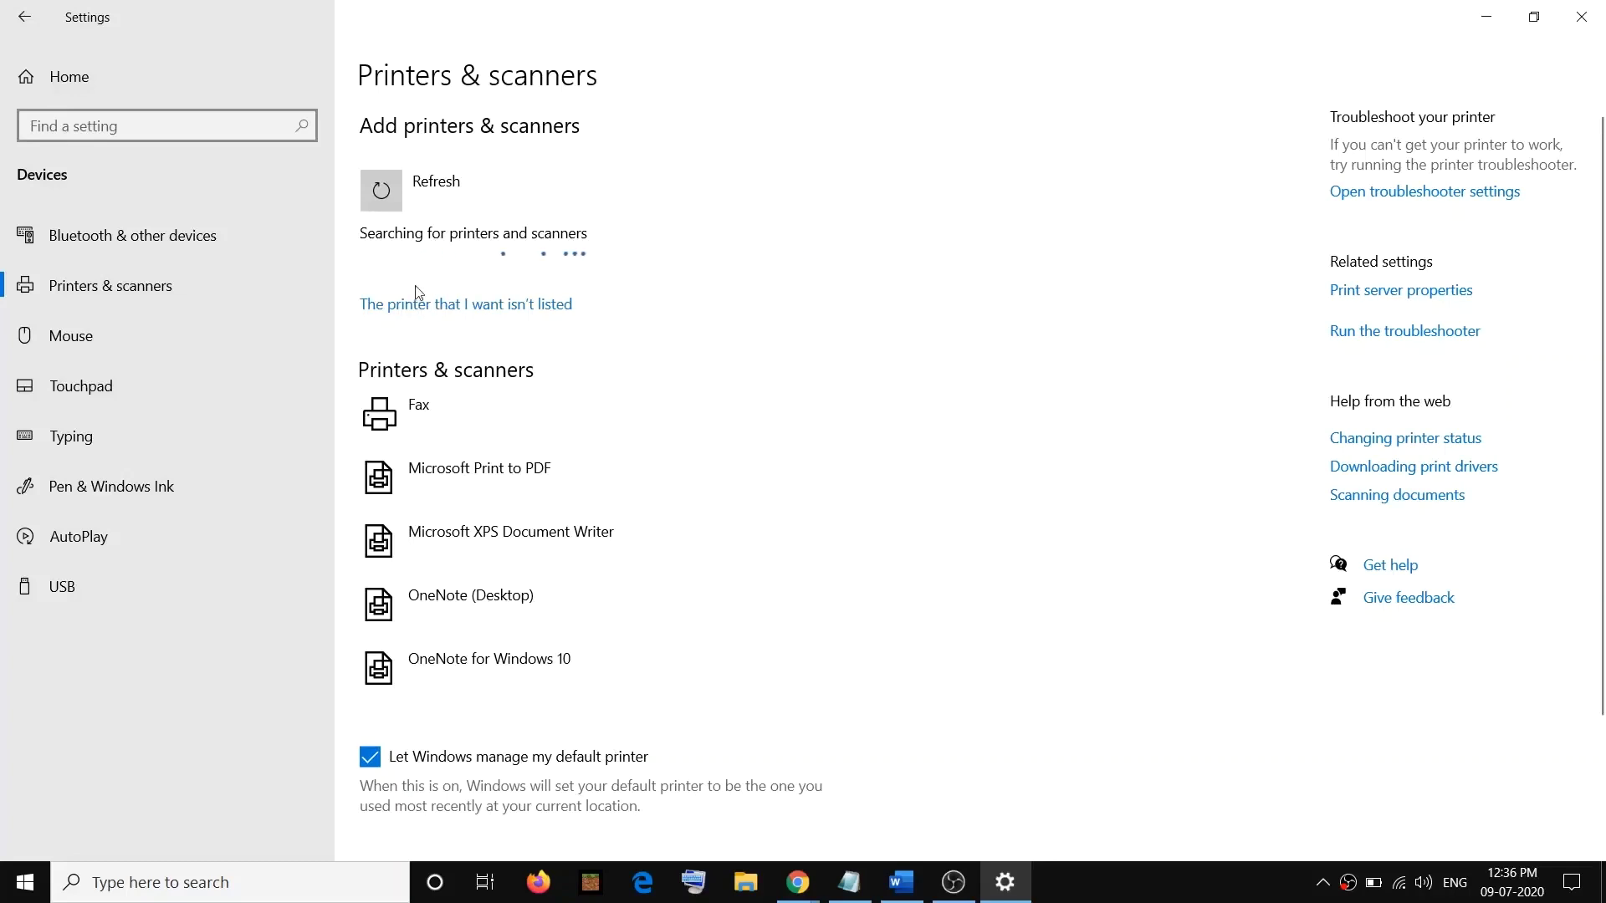
Minimize Settings and read the Word document's Reinstall instructions for connecting a local printer by USB and turning it on.
click(1488, 18)
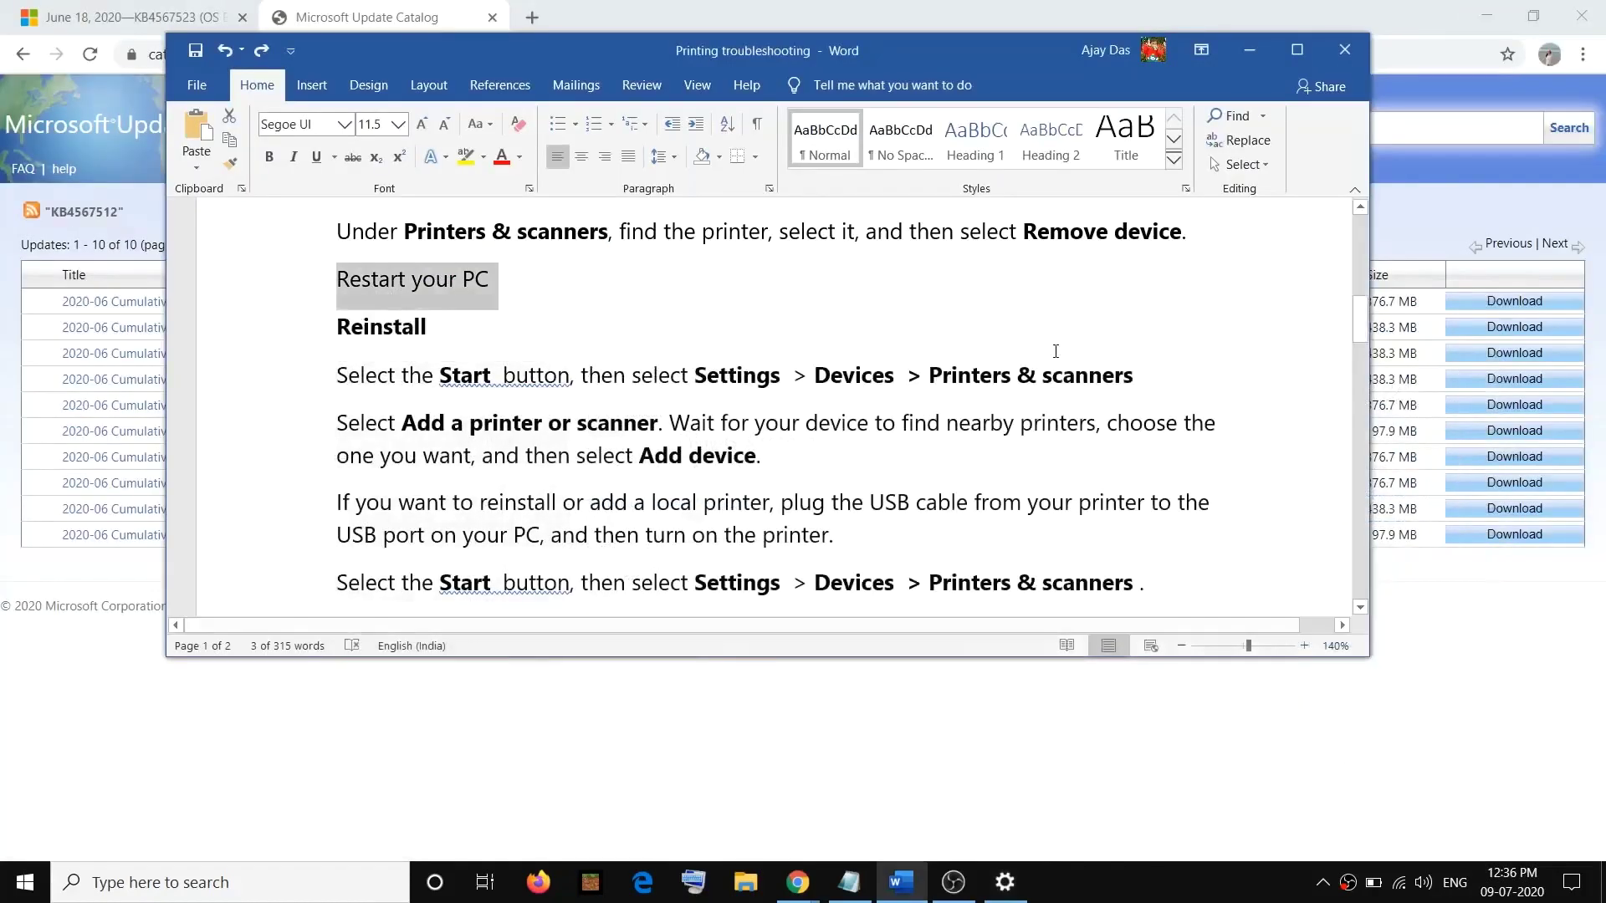
click(731, 454)
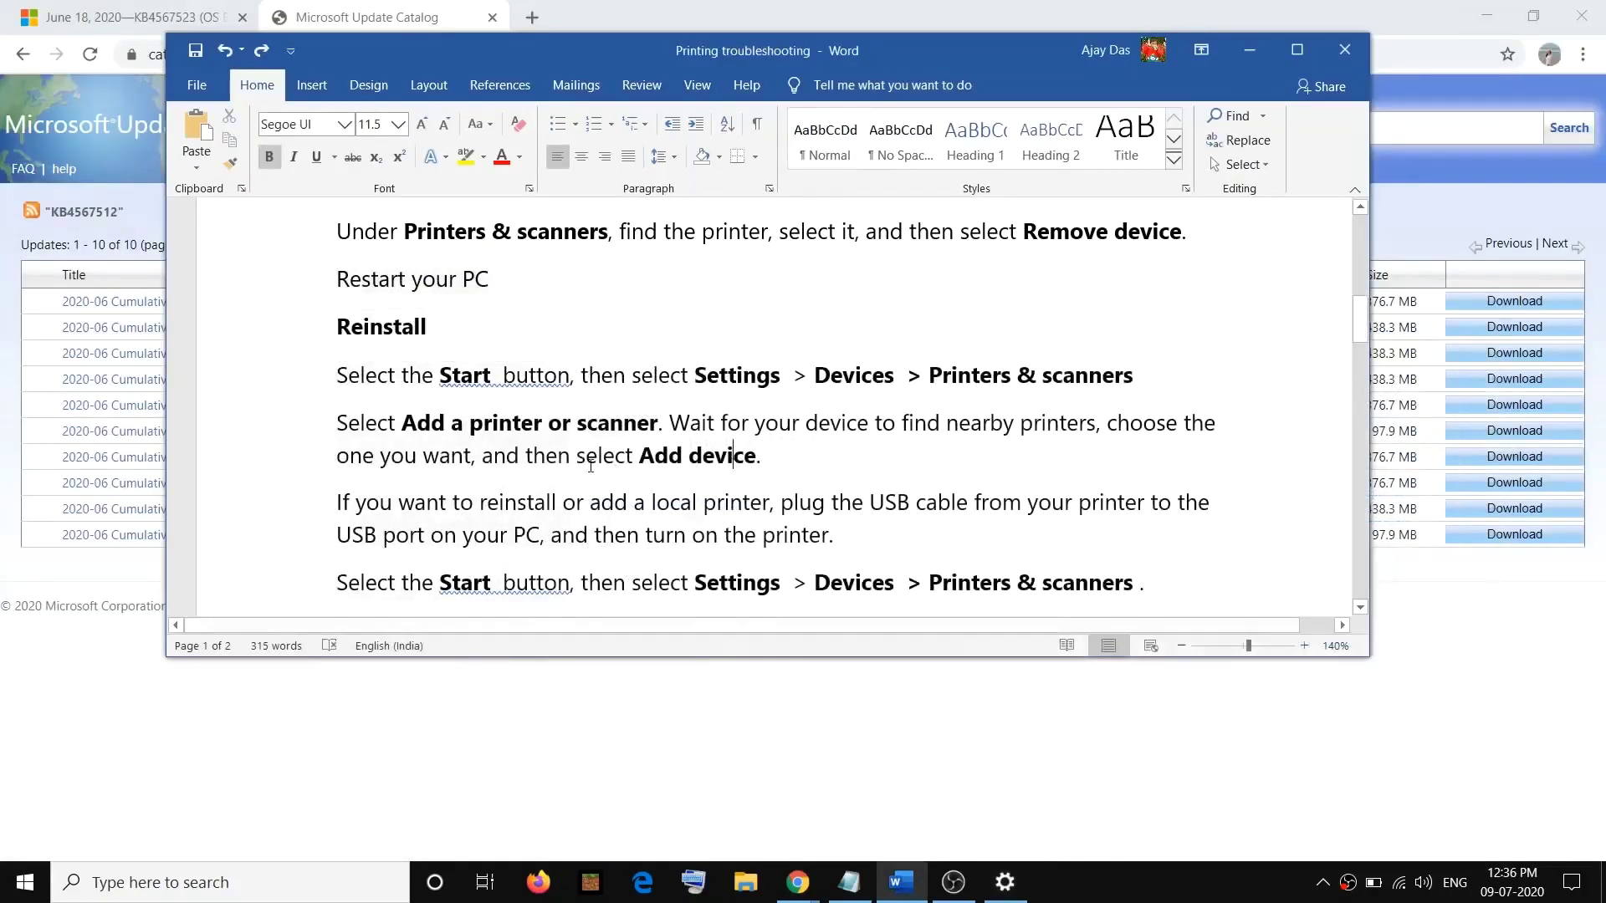
scroll(756, 434, down, 3)
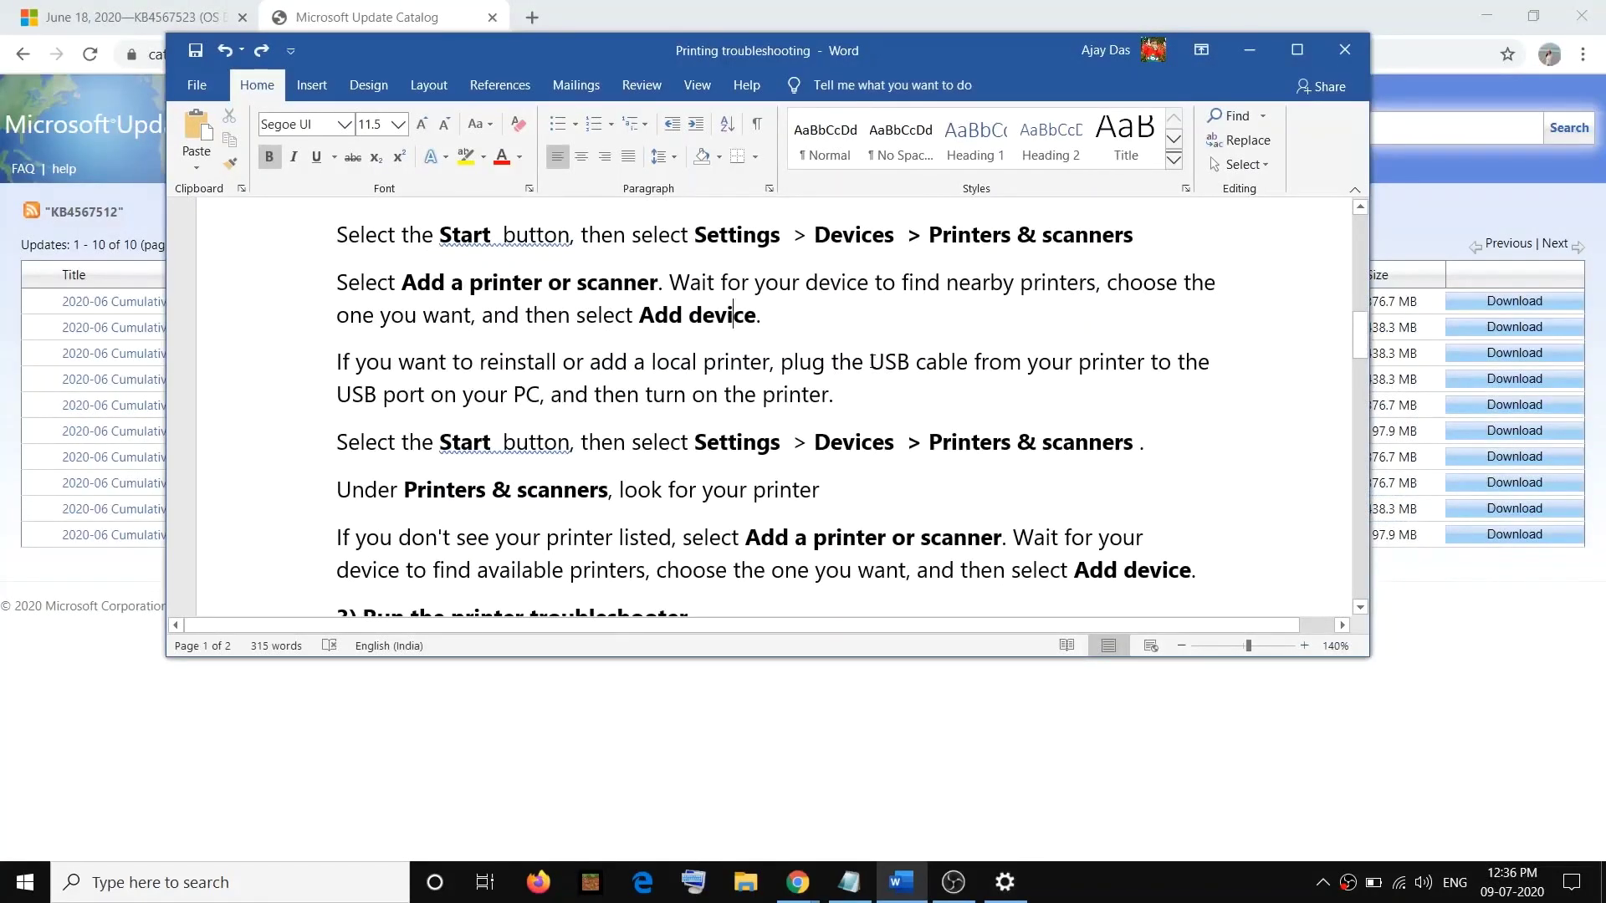
drag(870, 361, 1117, 359)
drag(1014, 380, 590, 362)
drag(949, 369, 1148, 362)
drag(337, 394, 539, 394)
drag(645, 397, 828, 396)
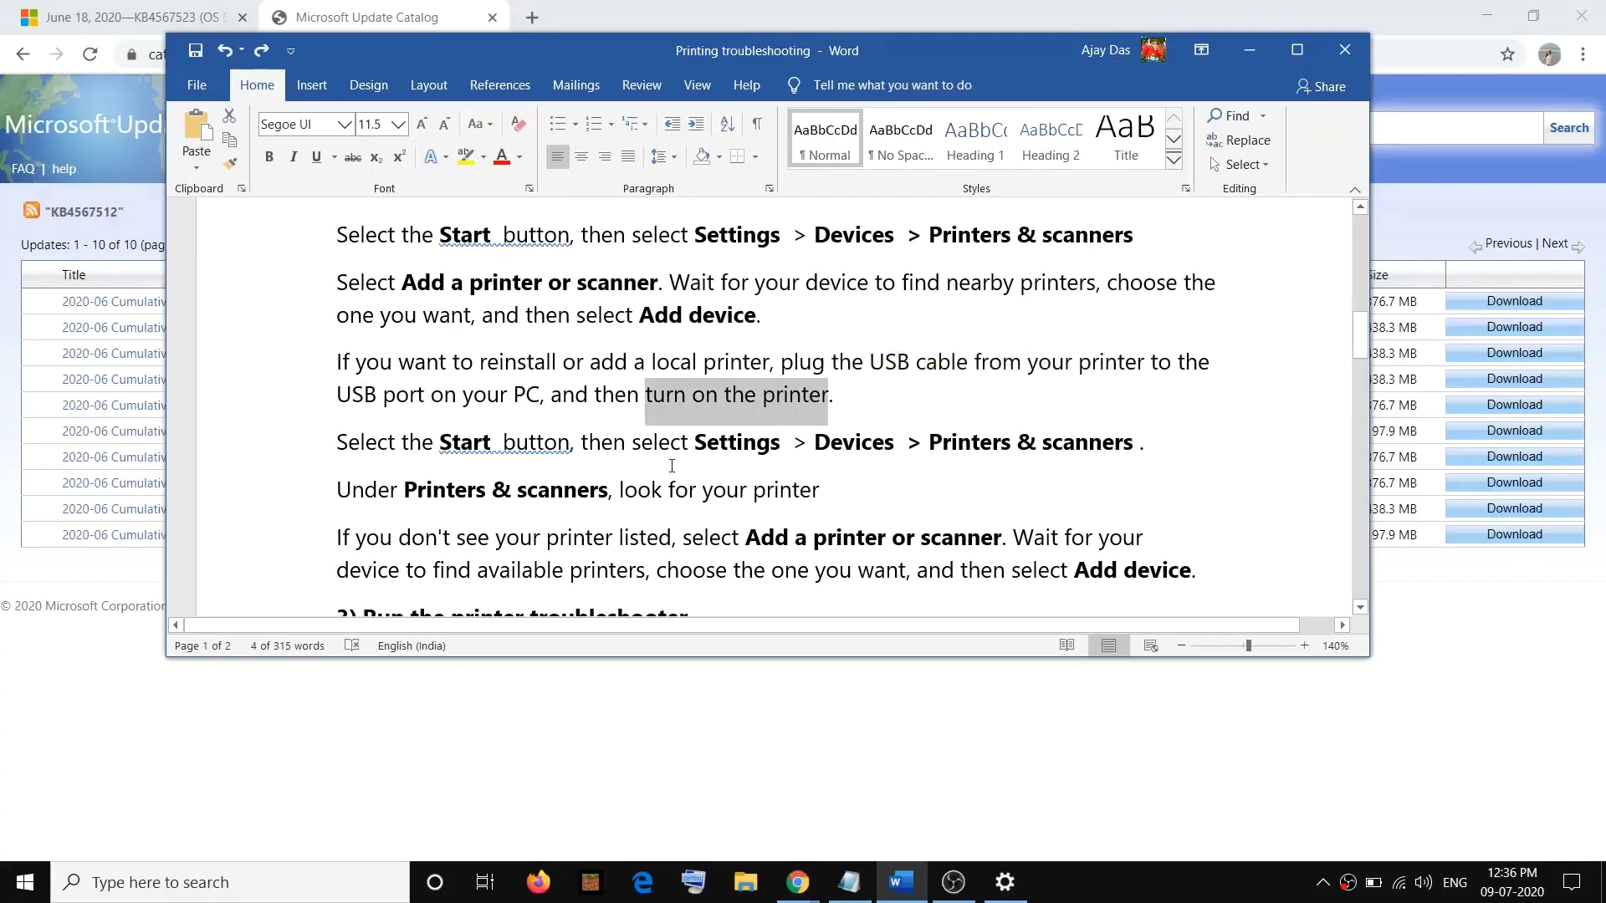
scroll(671, 466, down, 1)
click(1004, 881)
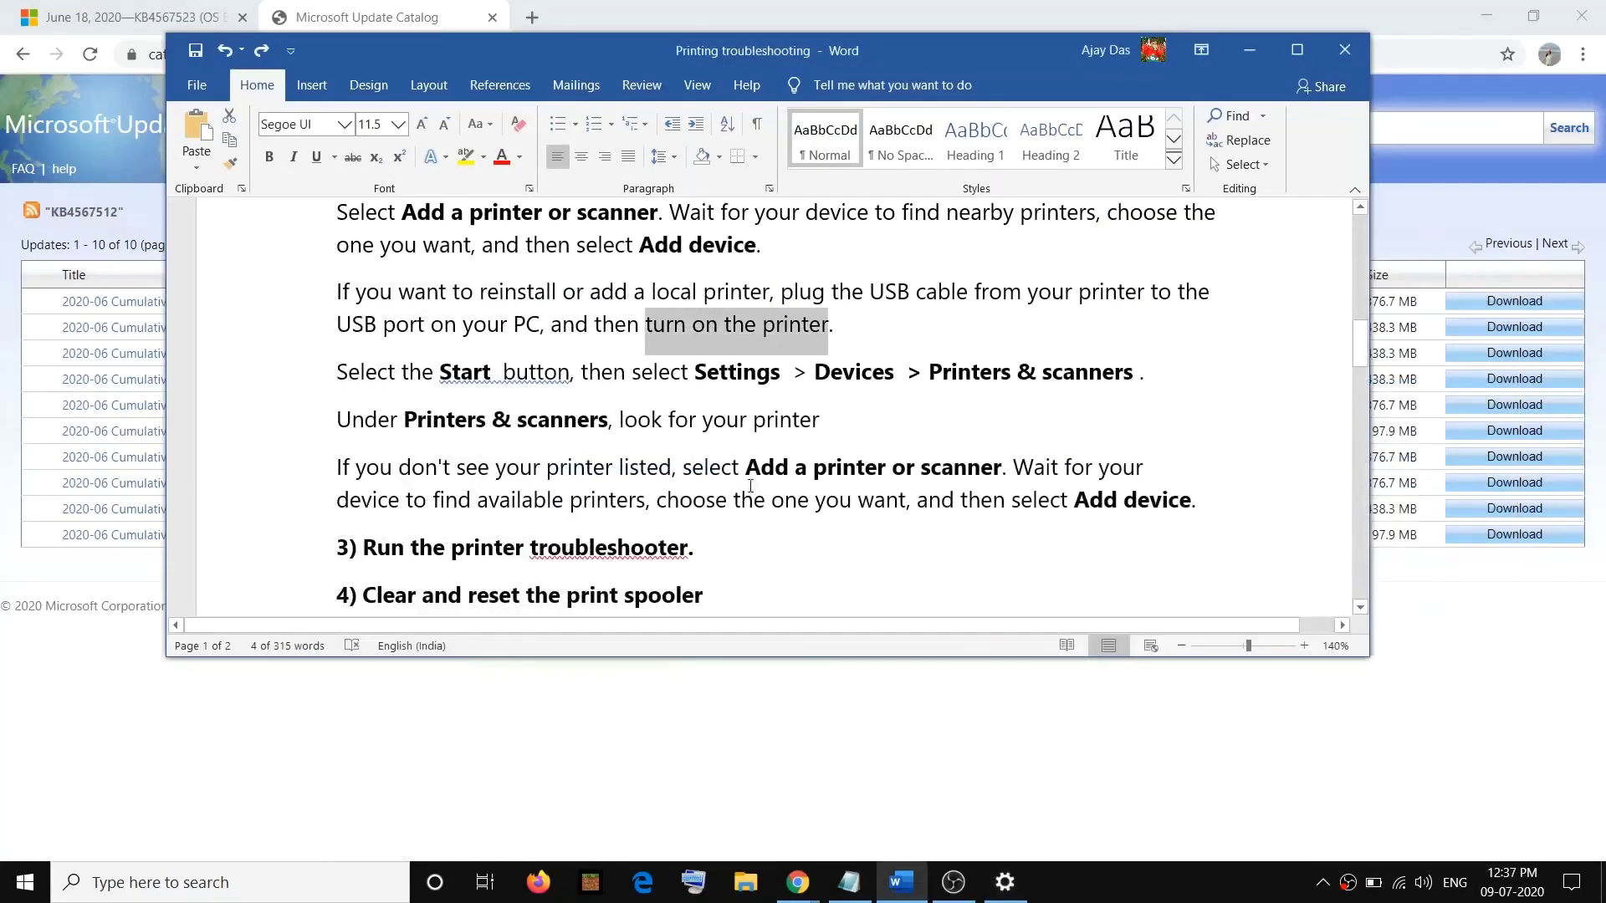
Find the printer troubleshooter item in the Word document and open the Troubleshoot page under Update & Security in Windows Settings.
scroll(610, 508, down, 2)
scroll(610, 509, down, 2)
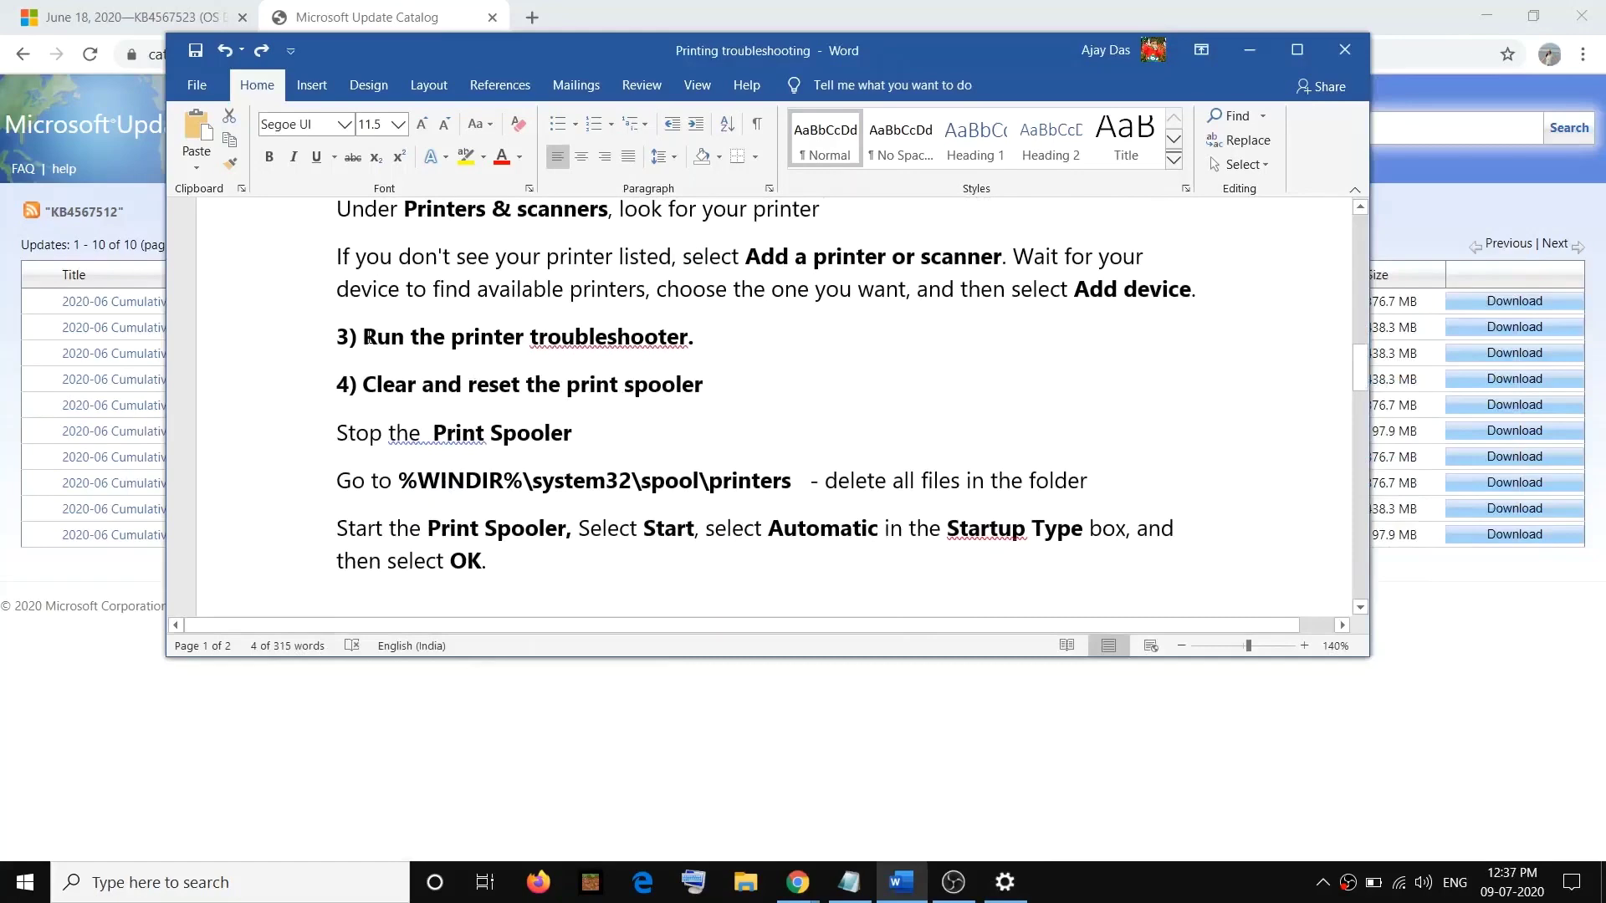
drag(368, 338, 688, 343)
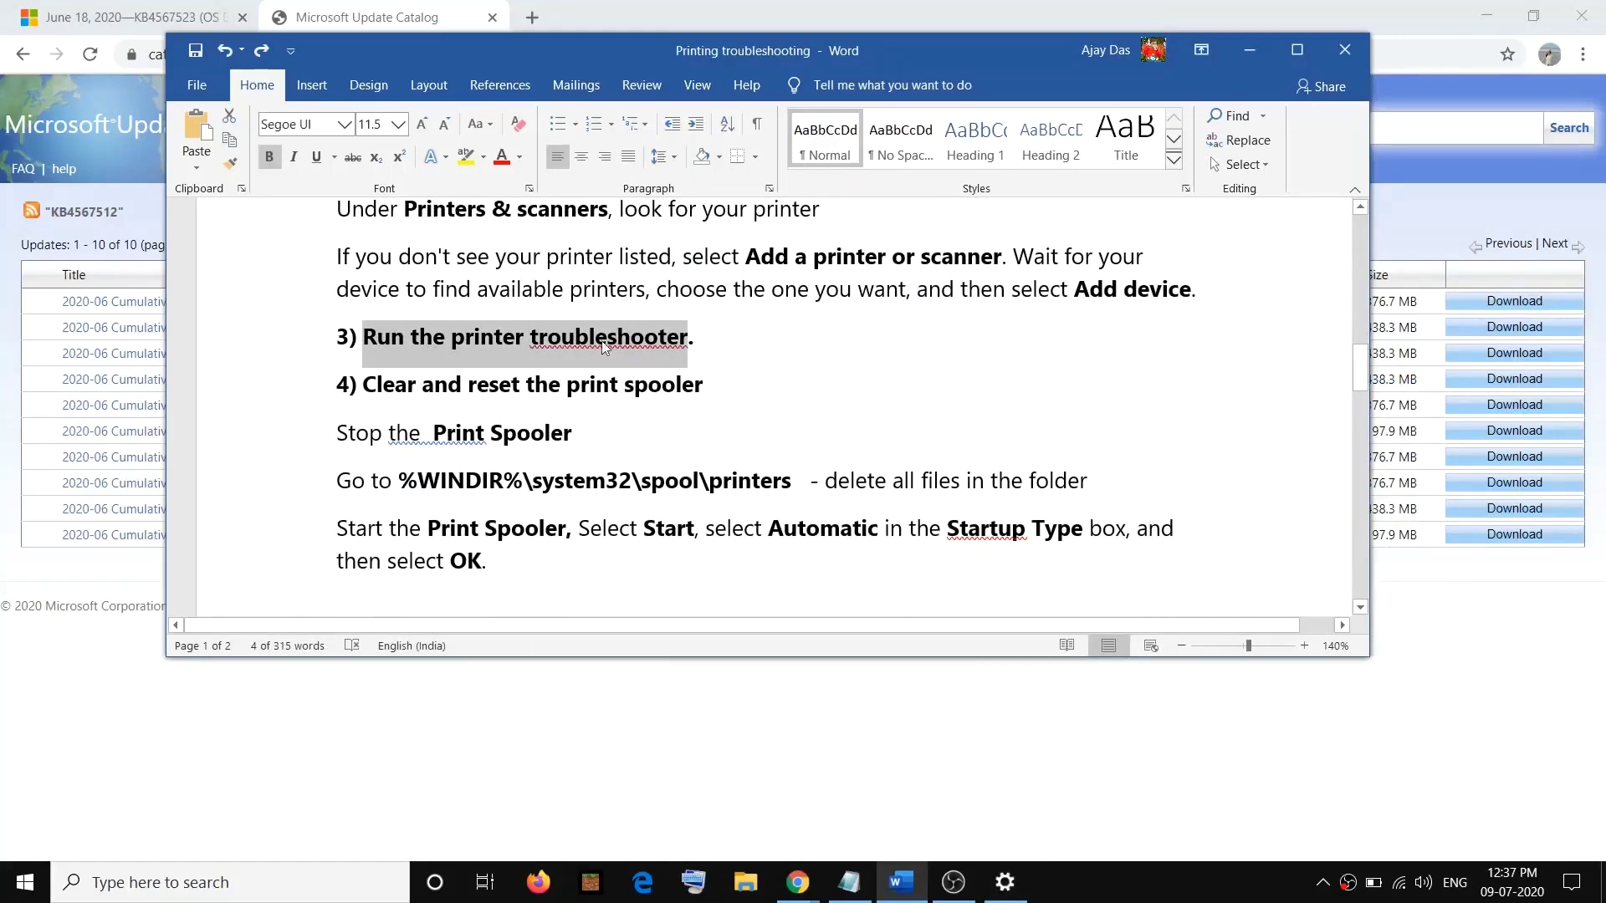
click(25, 883)
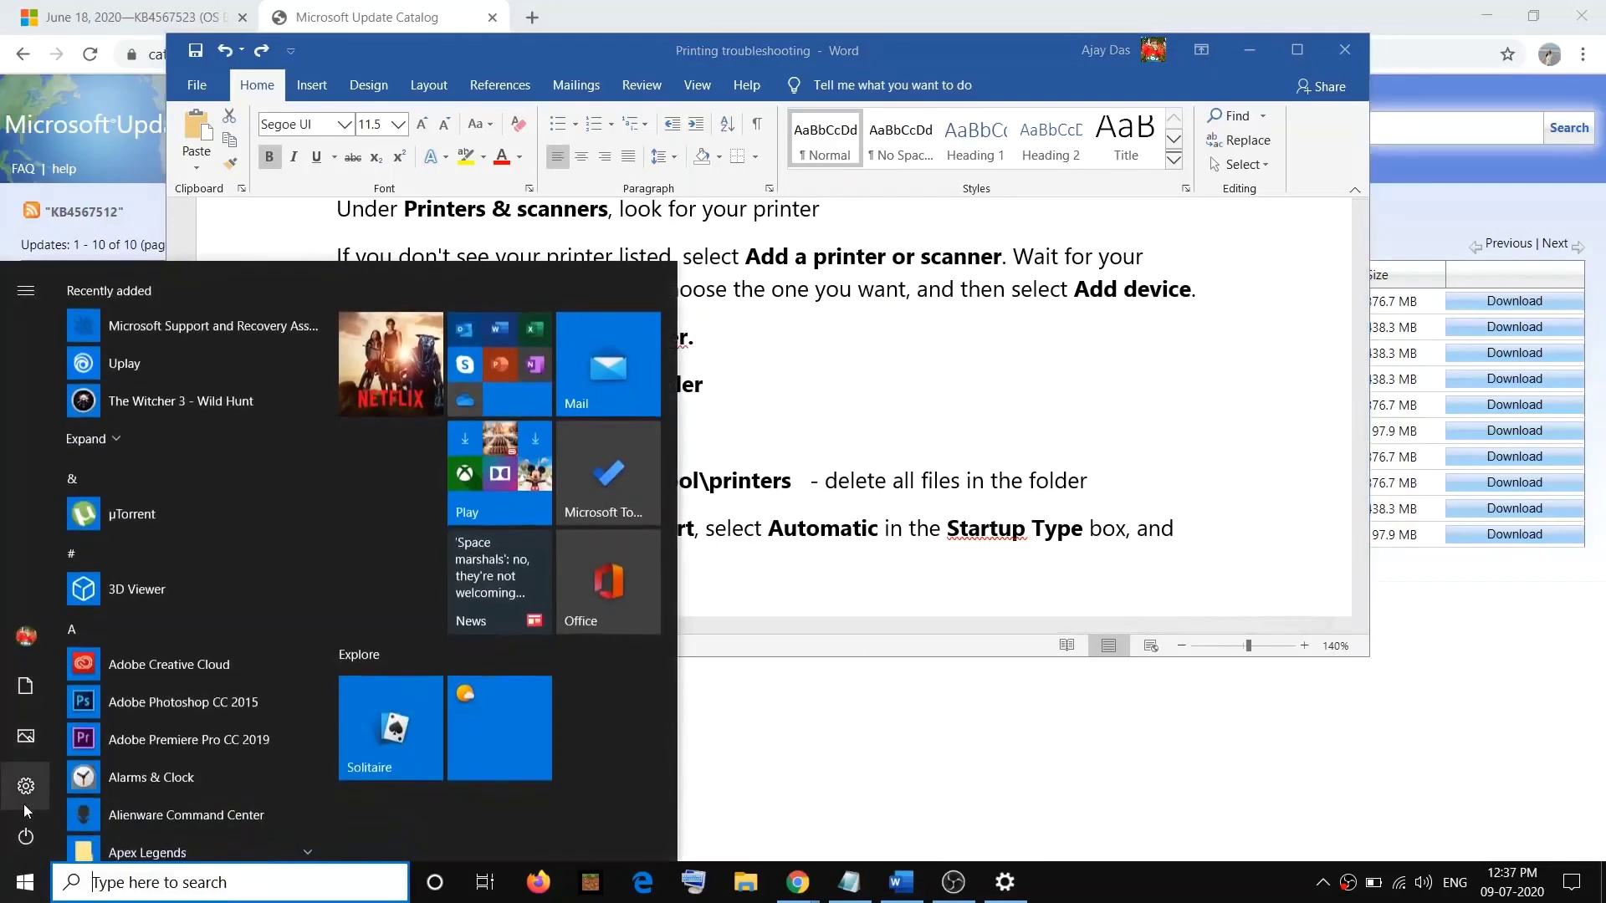
click(52, 793)
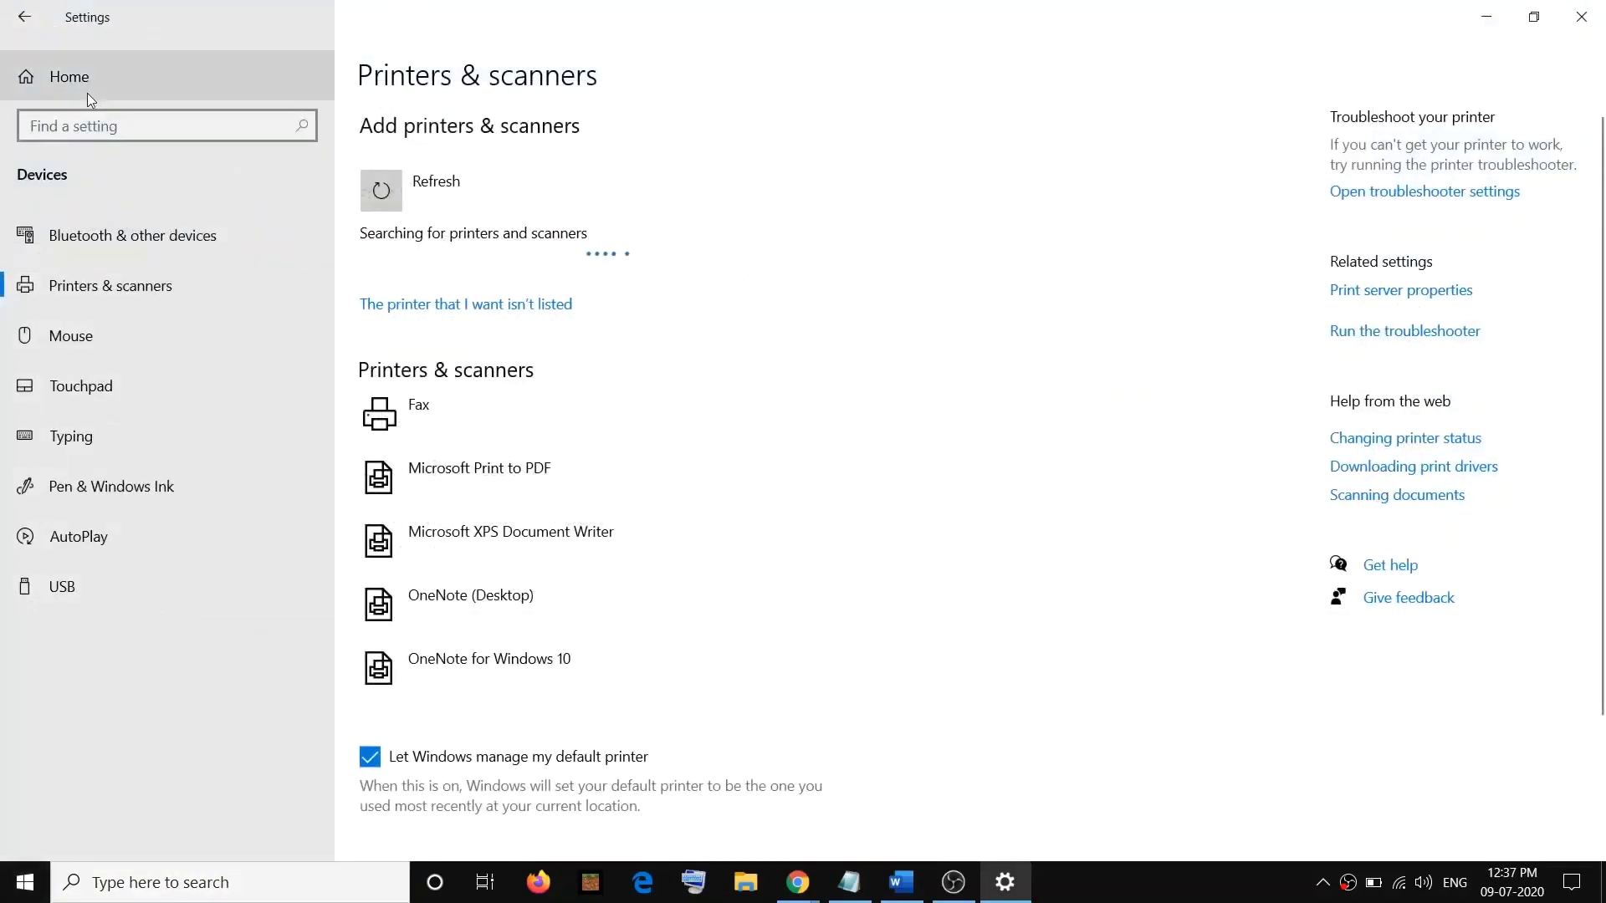
click(87, 93)
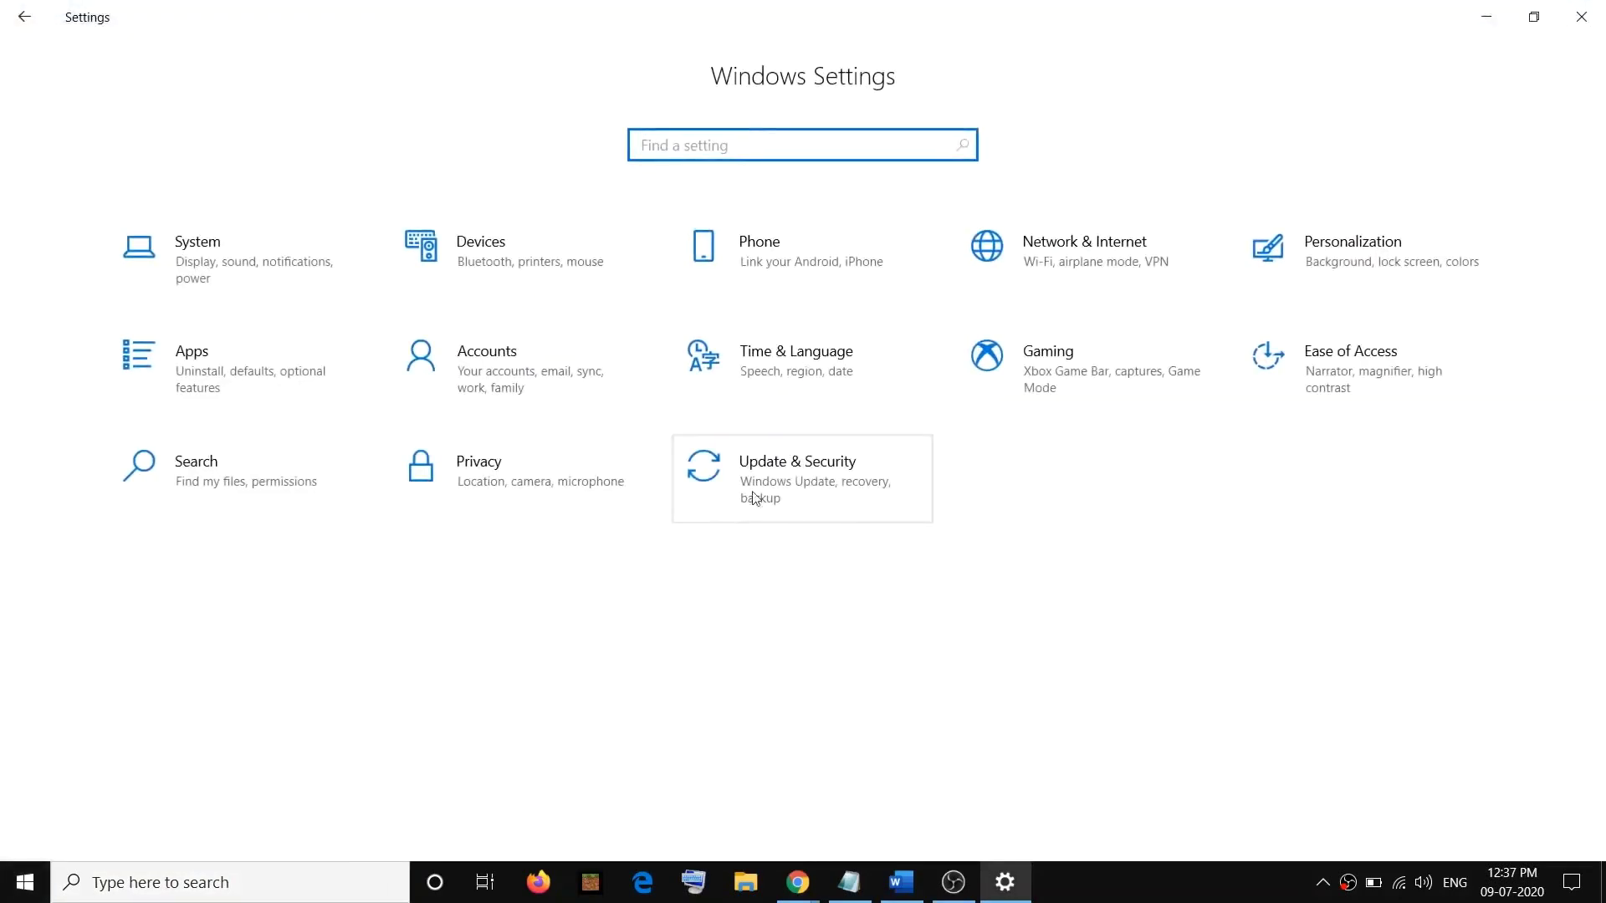
click(807, 494)
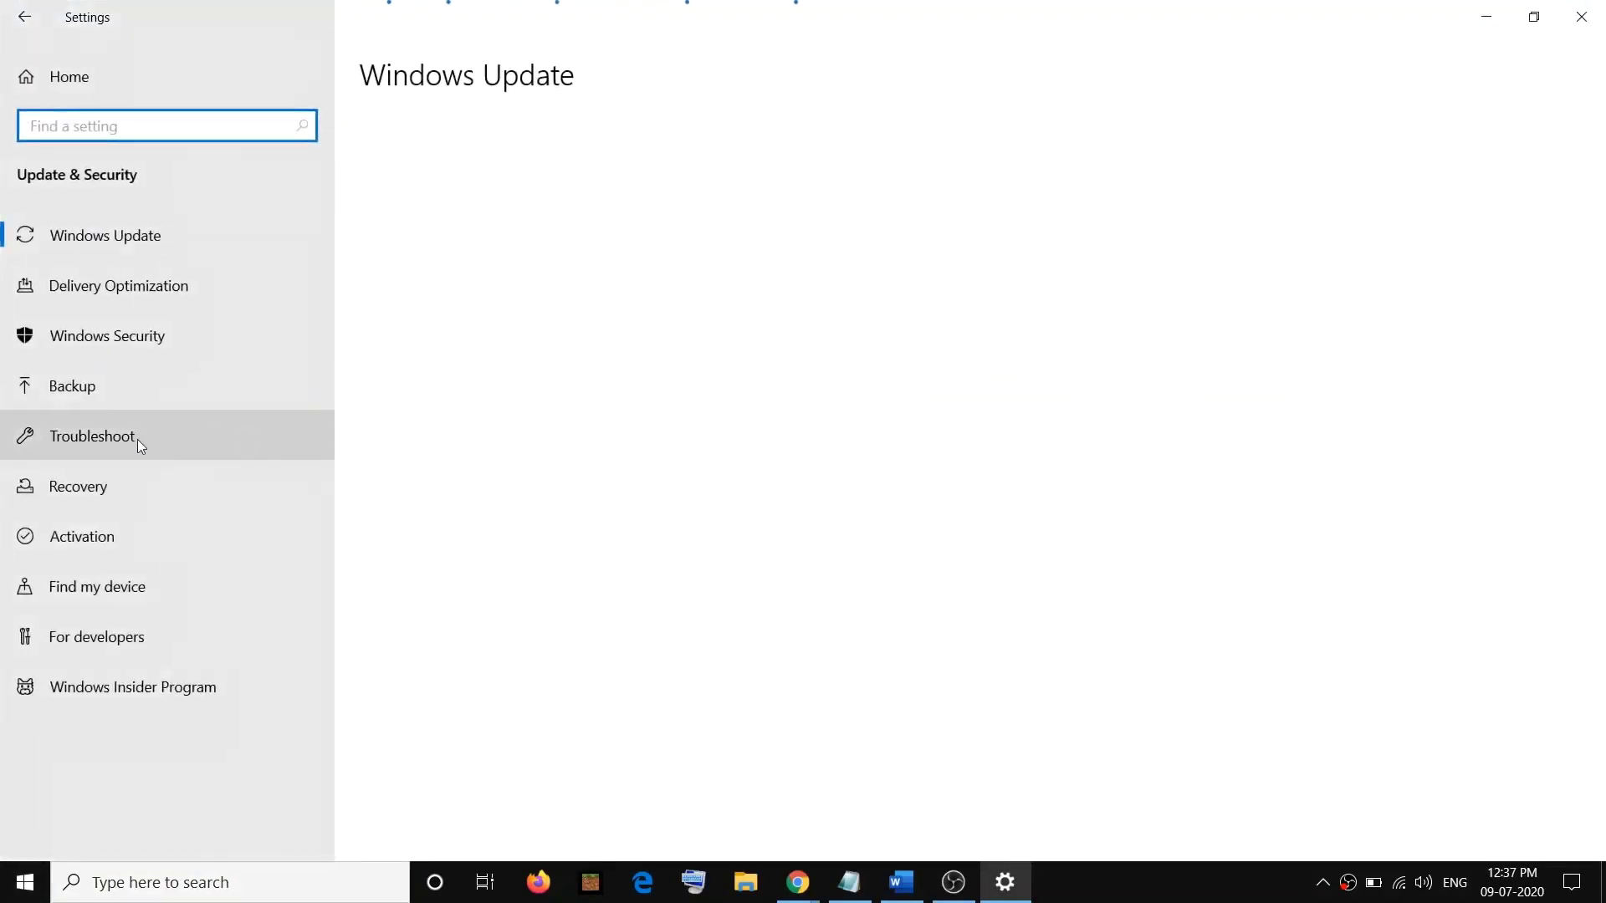
click(151, 437)
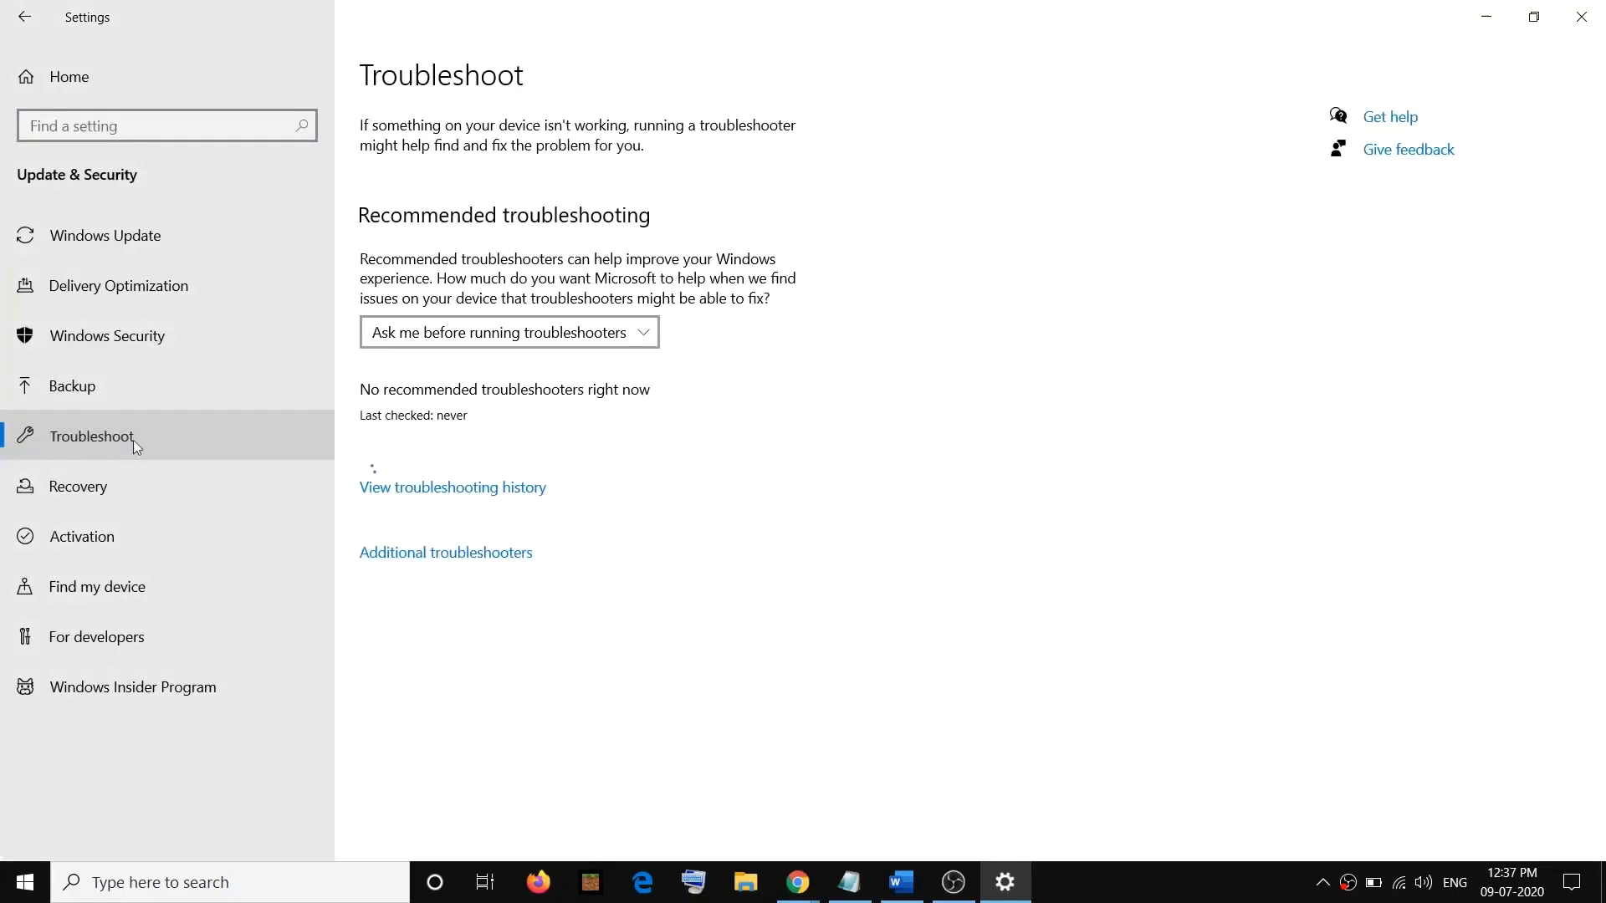
Run the Printer troubleshooter from the additional troubleshooters.
click(458, 554)
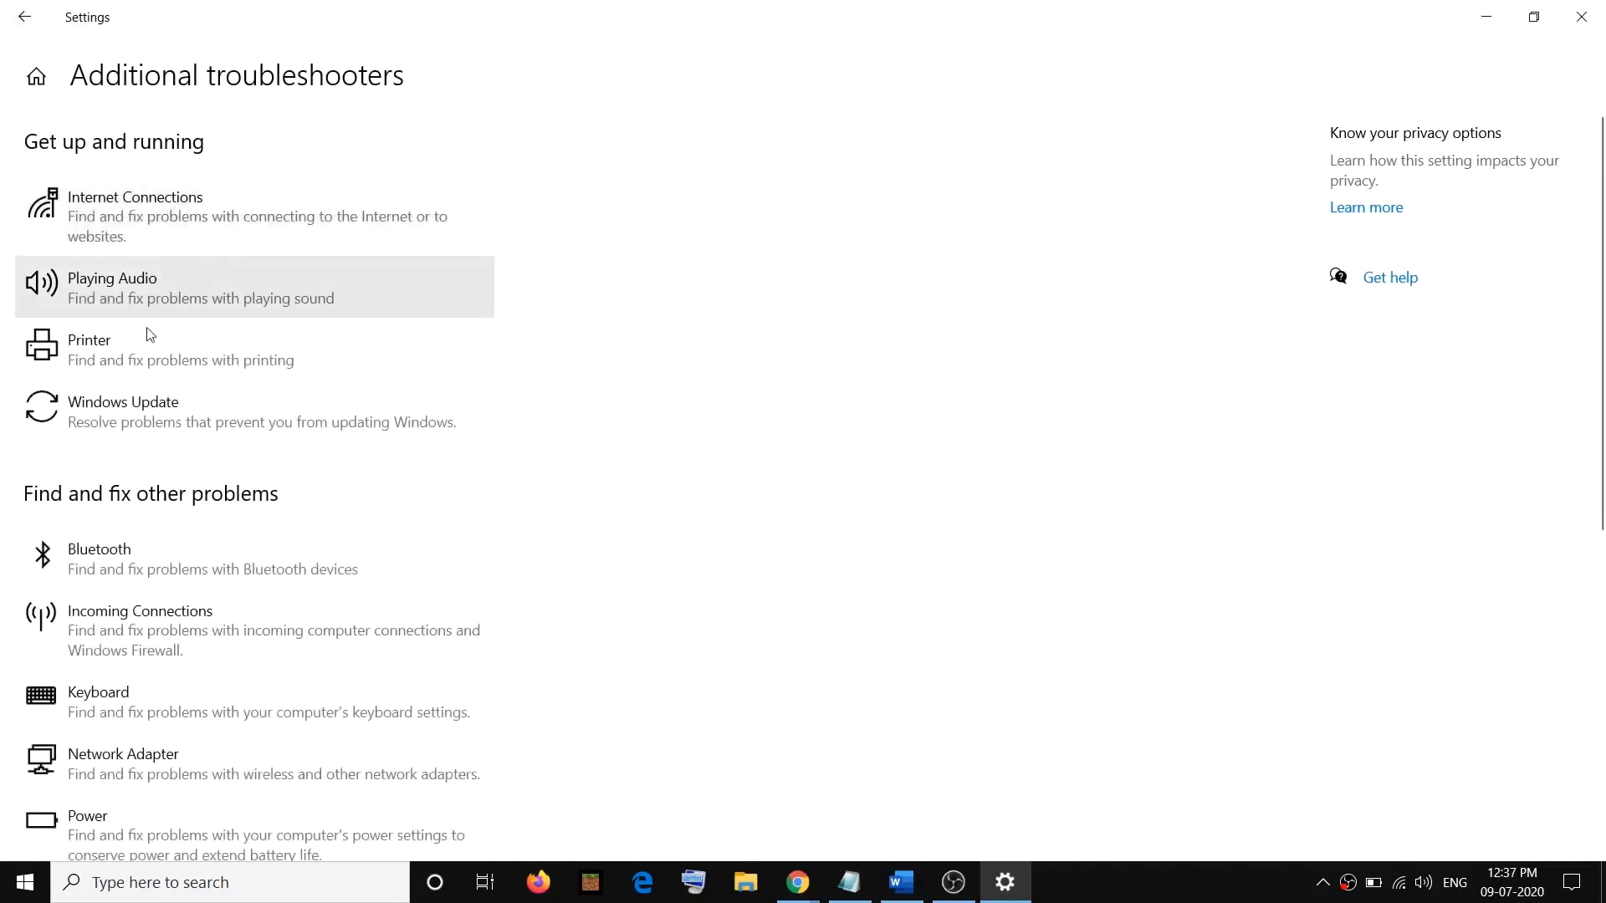
click(156, 361)
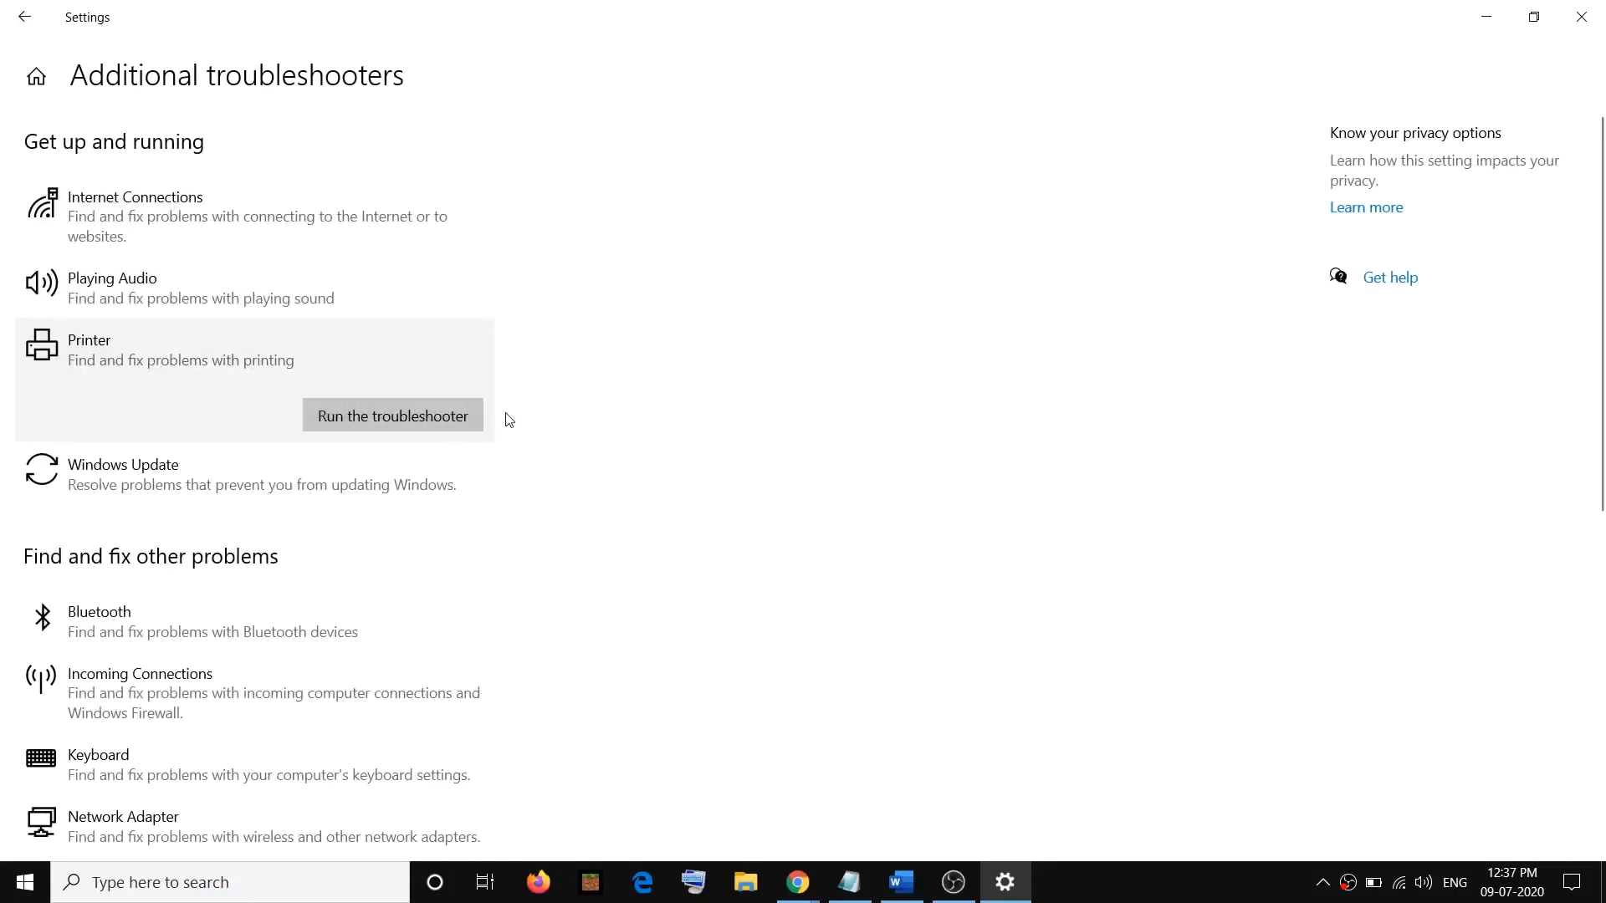
click(415, 418)
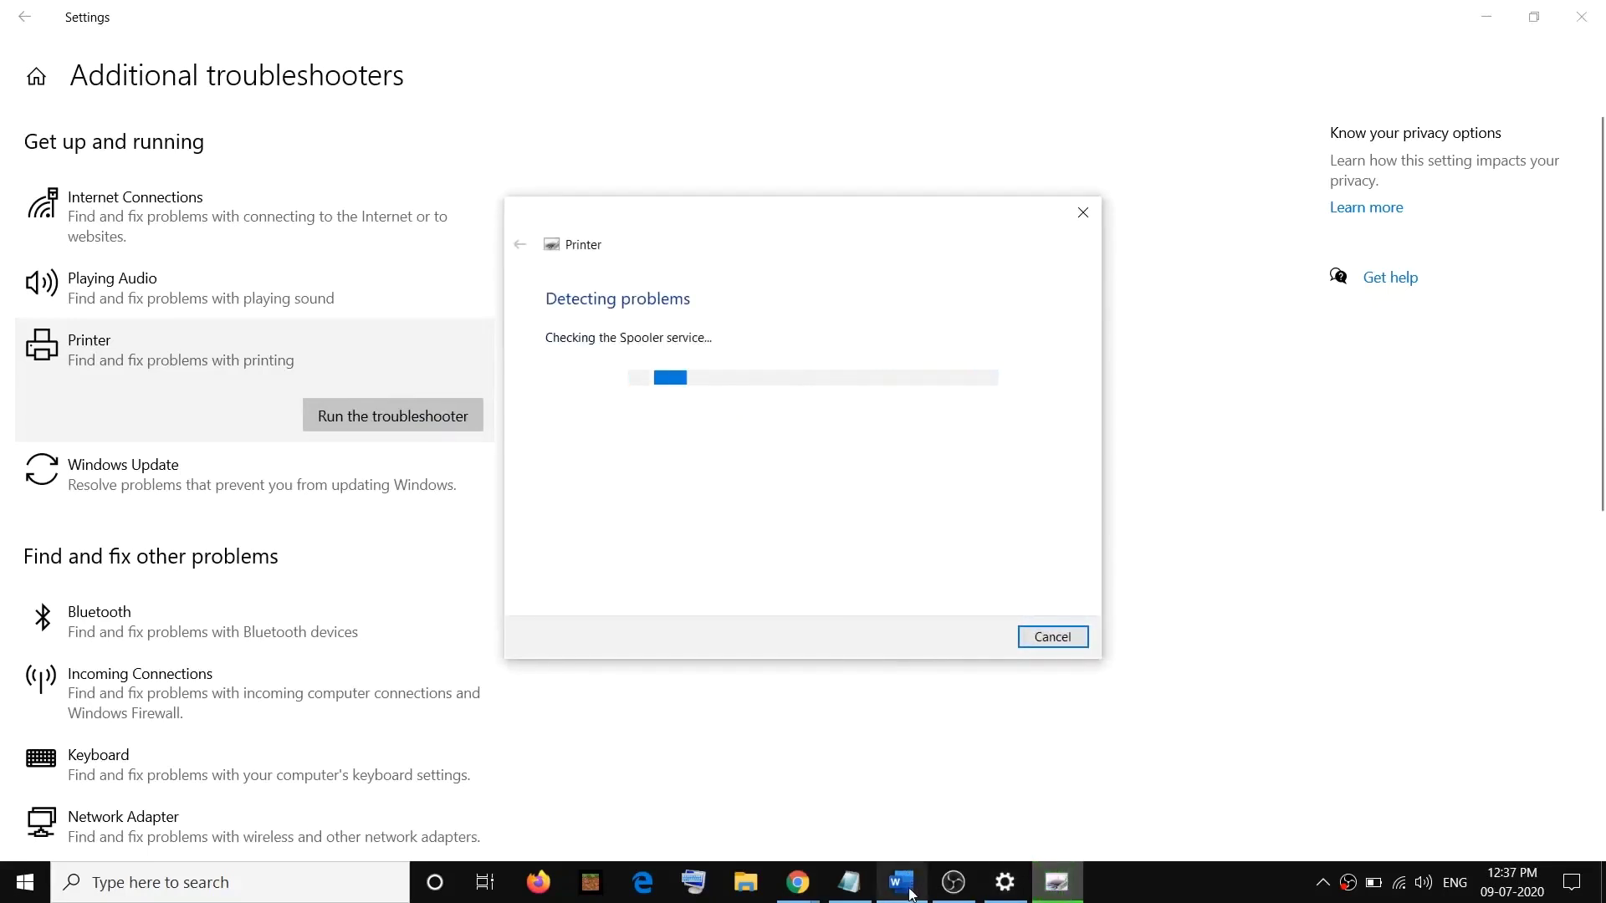
Switch back to the Word document and read the section on clearing and resetting the print spooler.
mouse_move(908, 885)
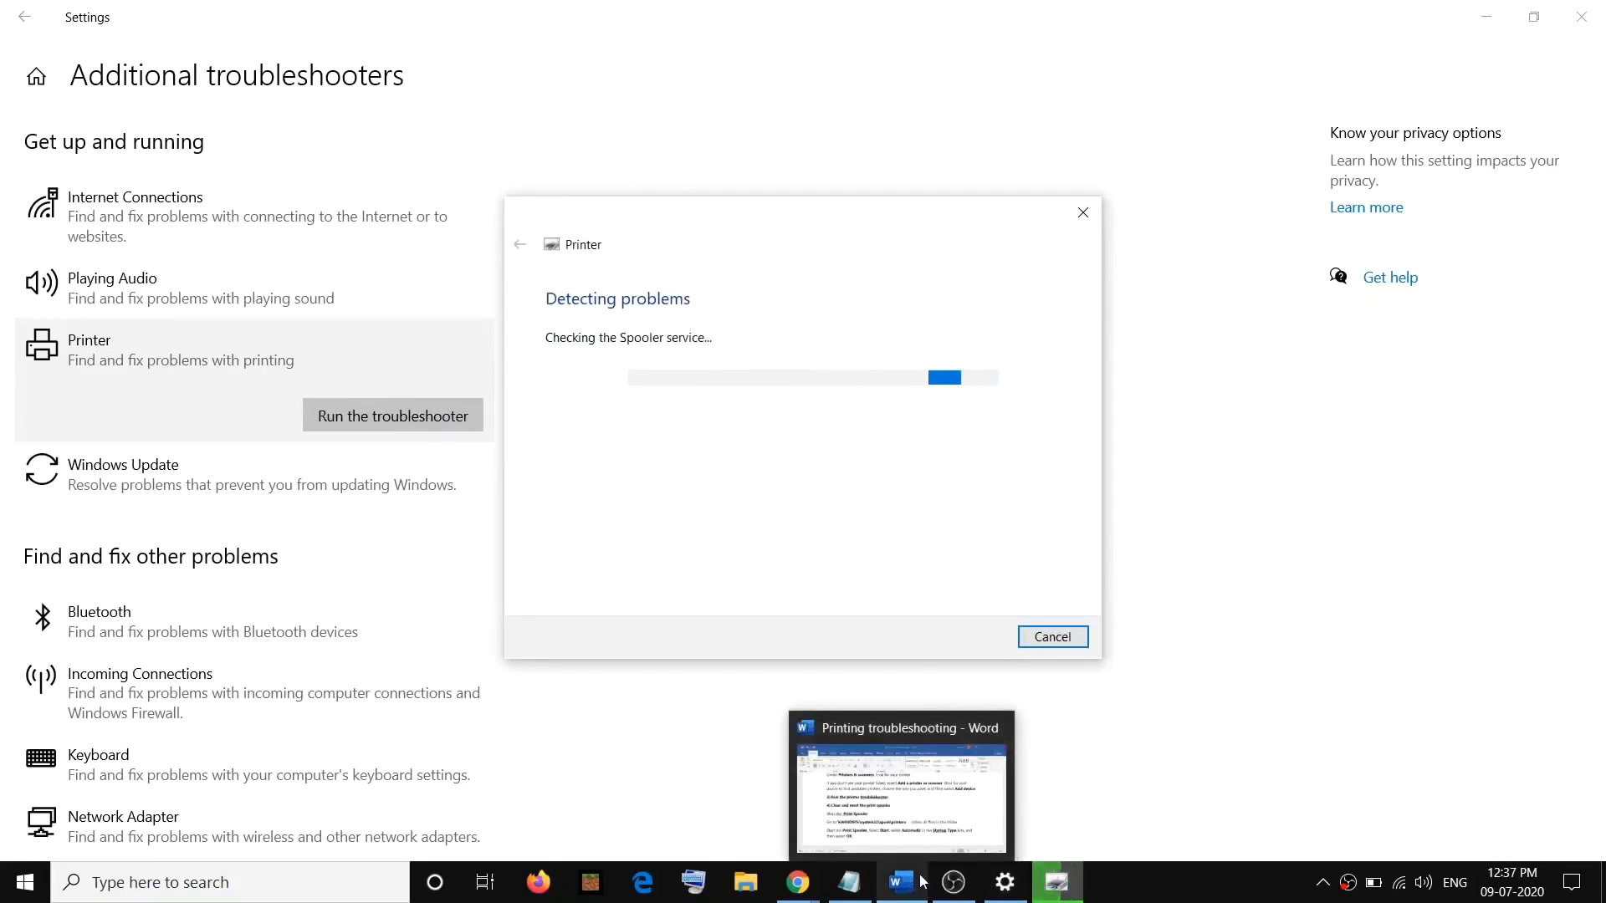
click(912, 893)
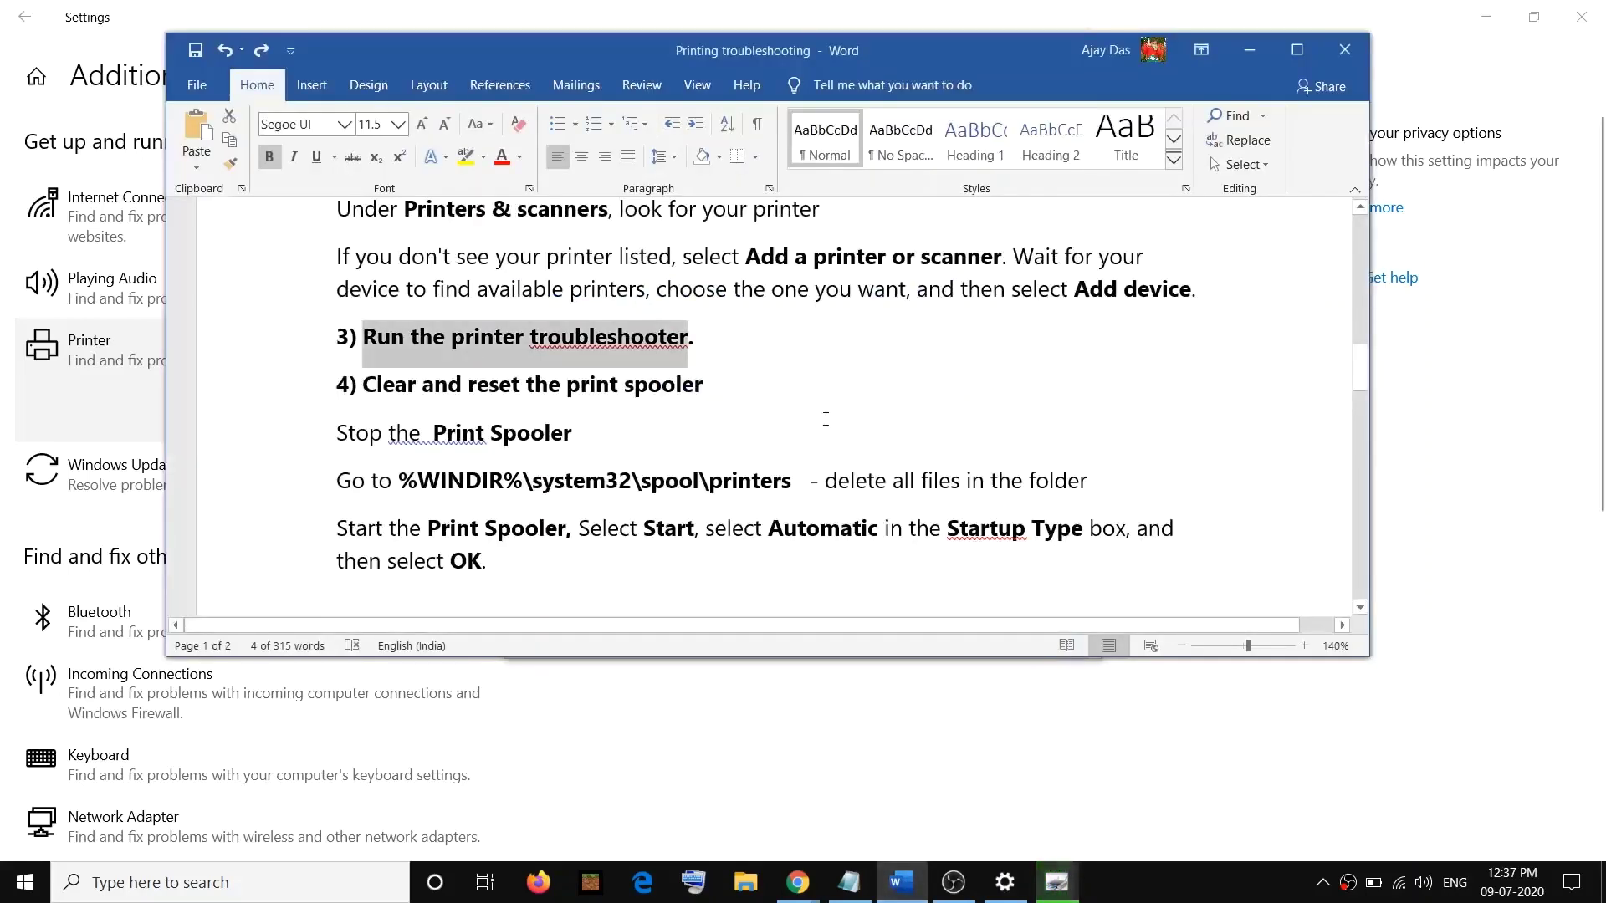
click(473, 439)
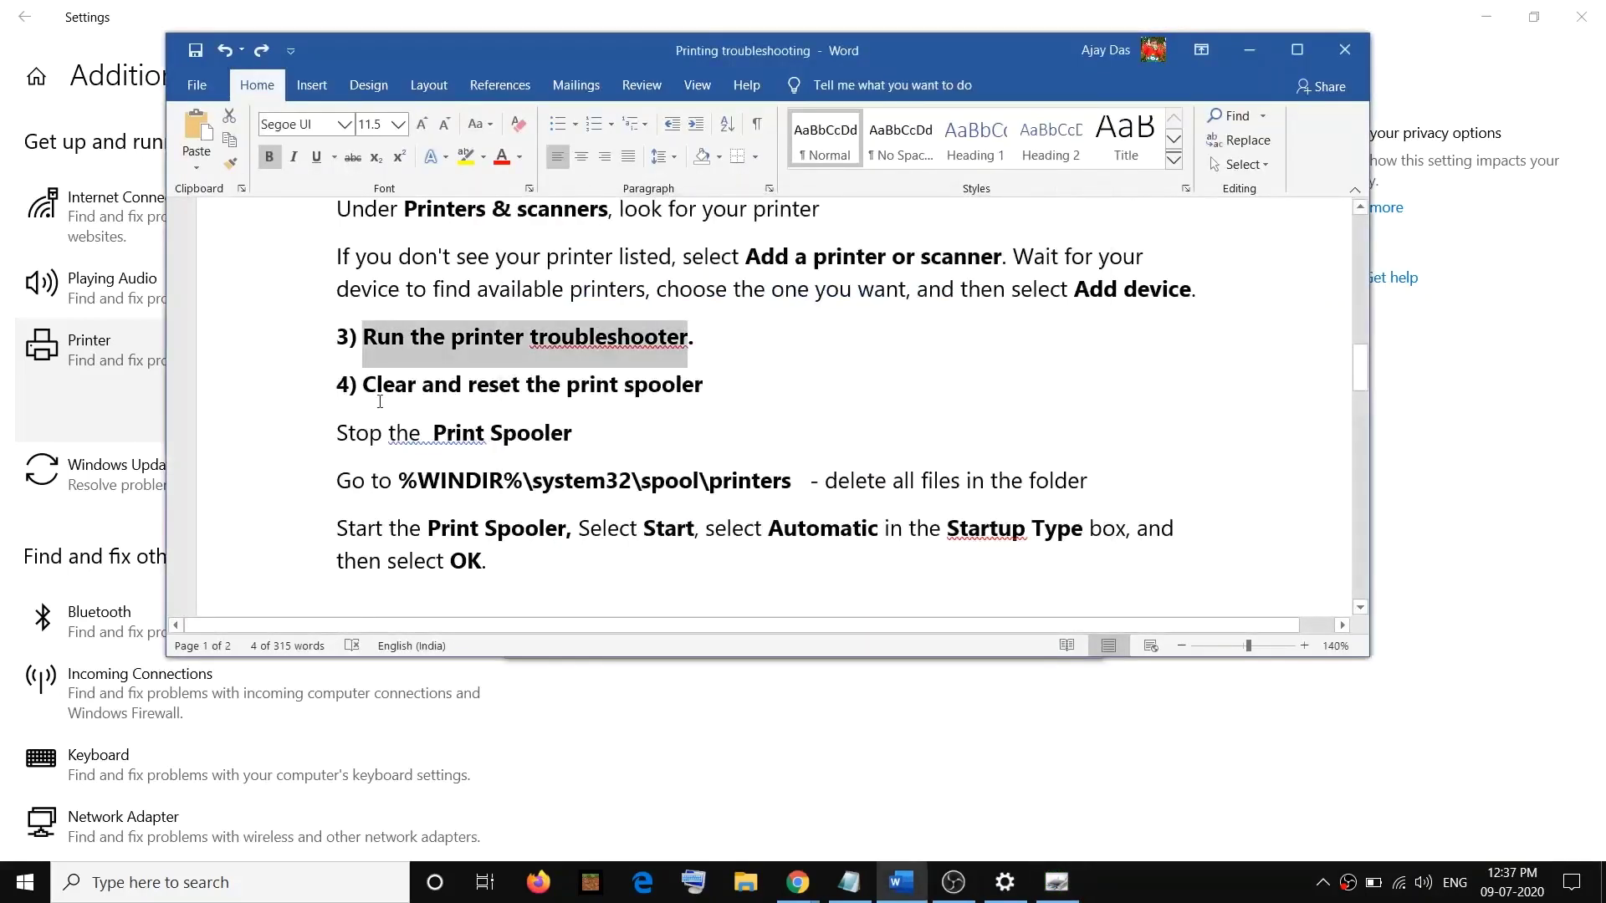
scroll(398, 378, down, 1)
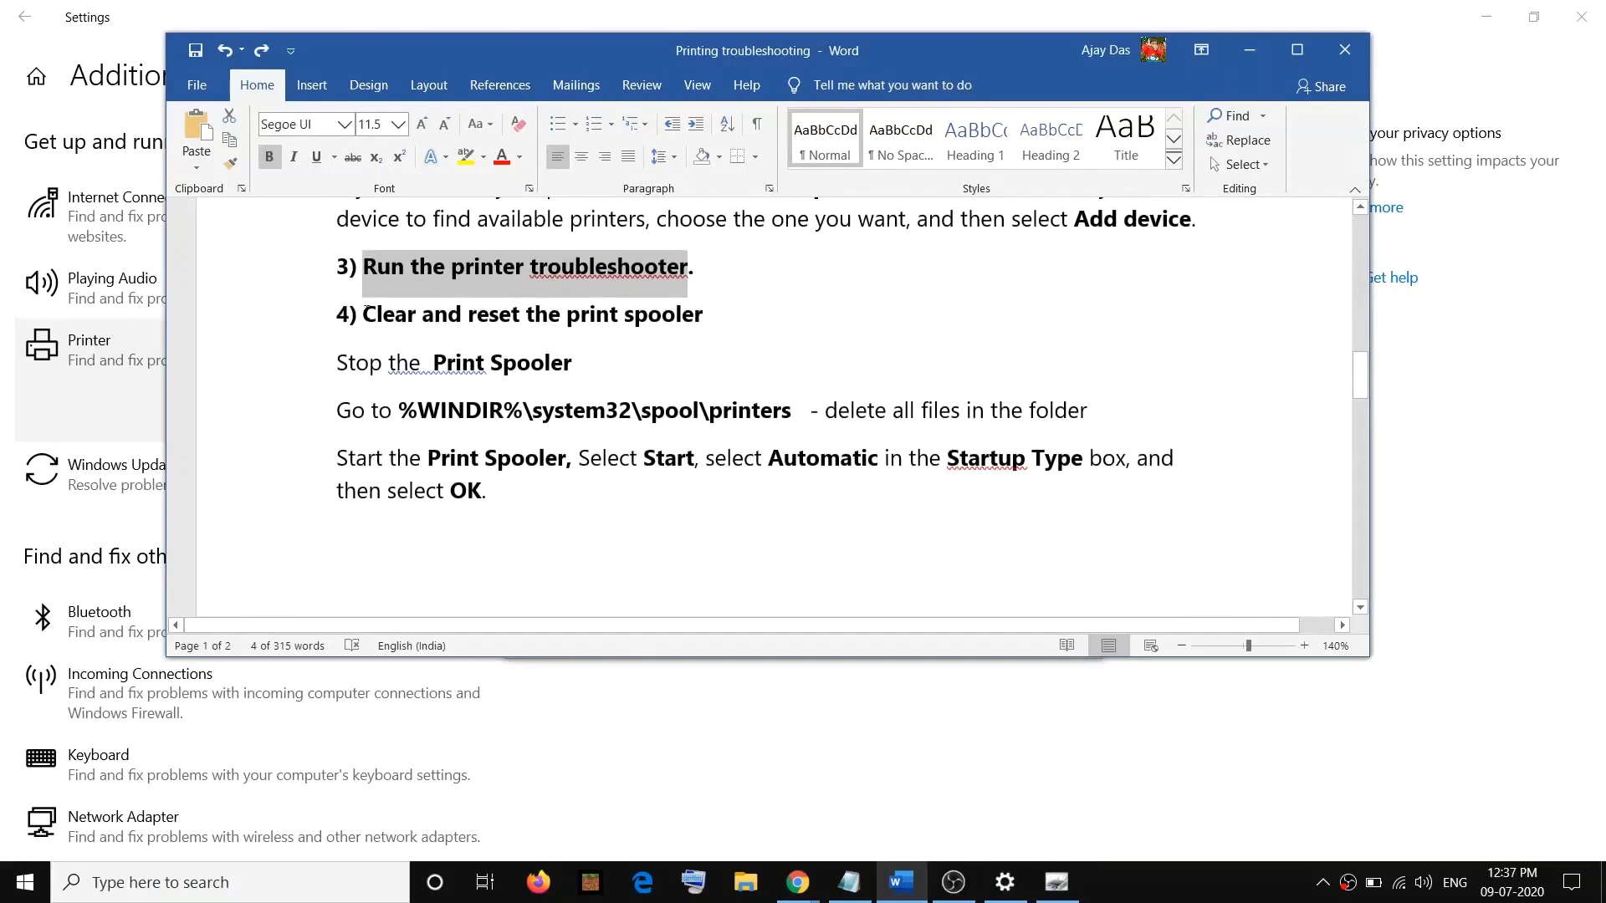
drag(364, 311, 703, 315)
click(609, 315)
Search Windows for "services" and run the Services app as administrator.
click(220, 883)
text(s)
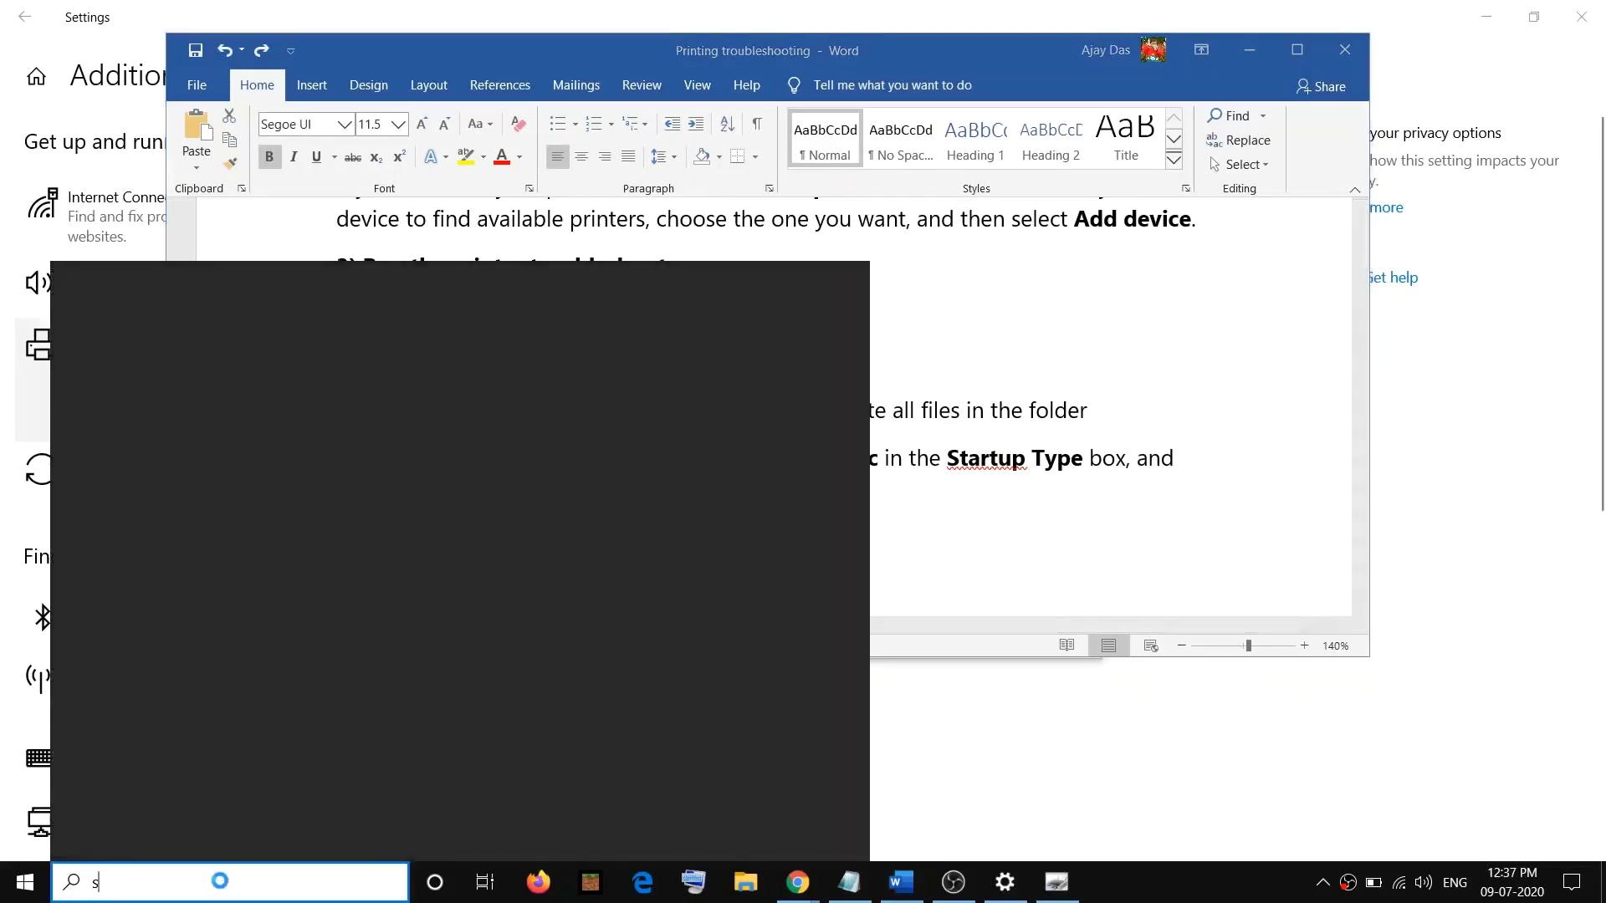
text(ervi)
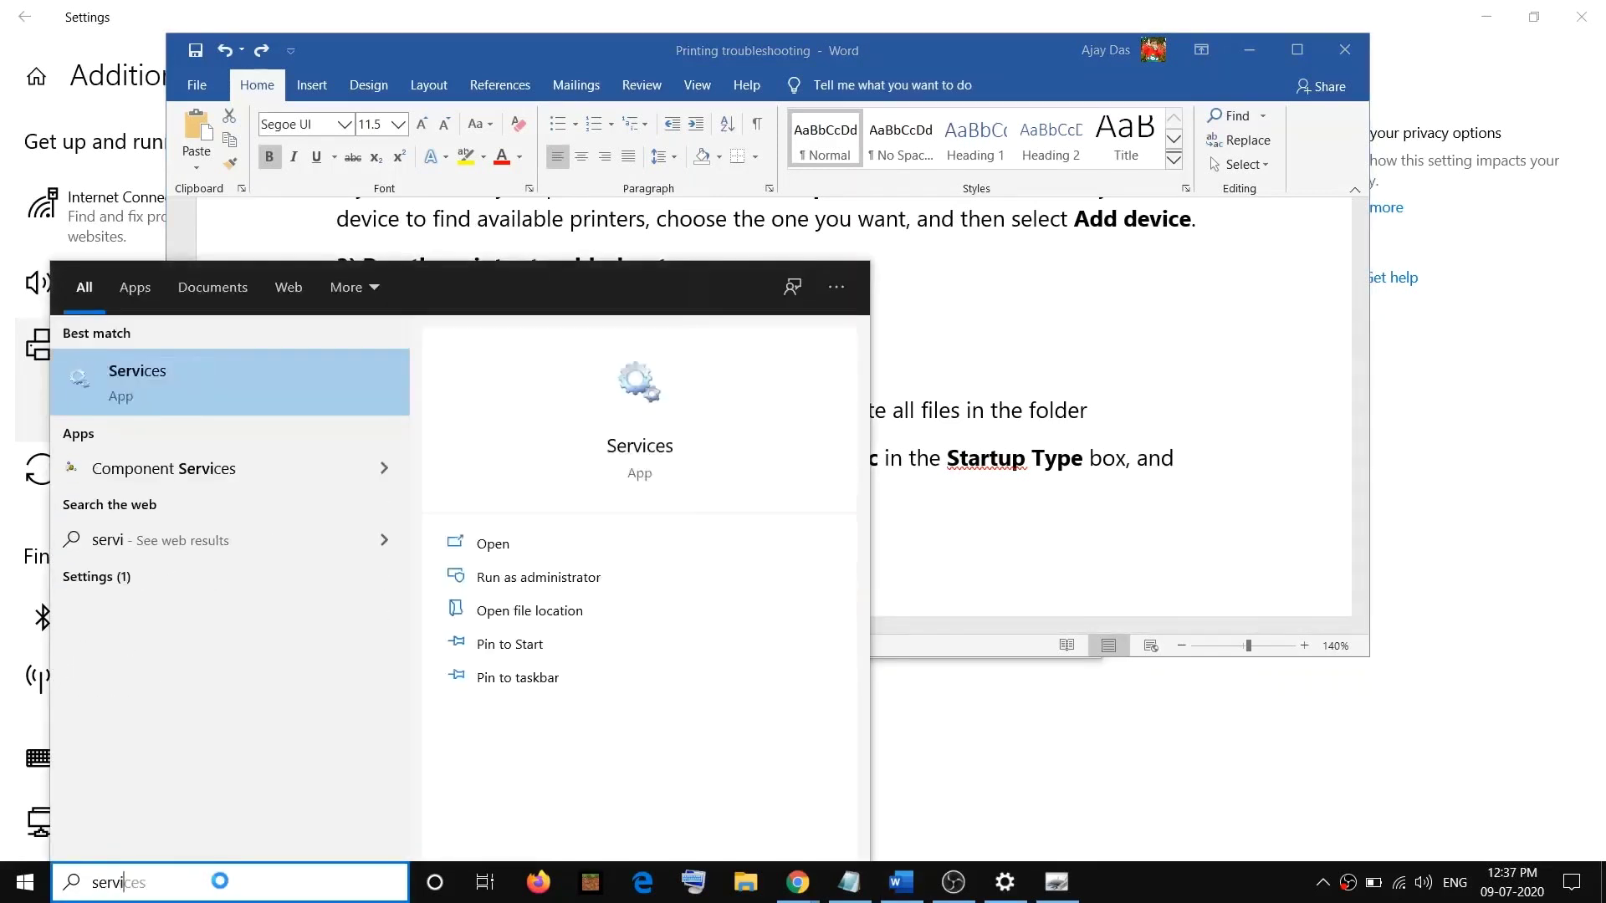
text(ces)
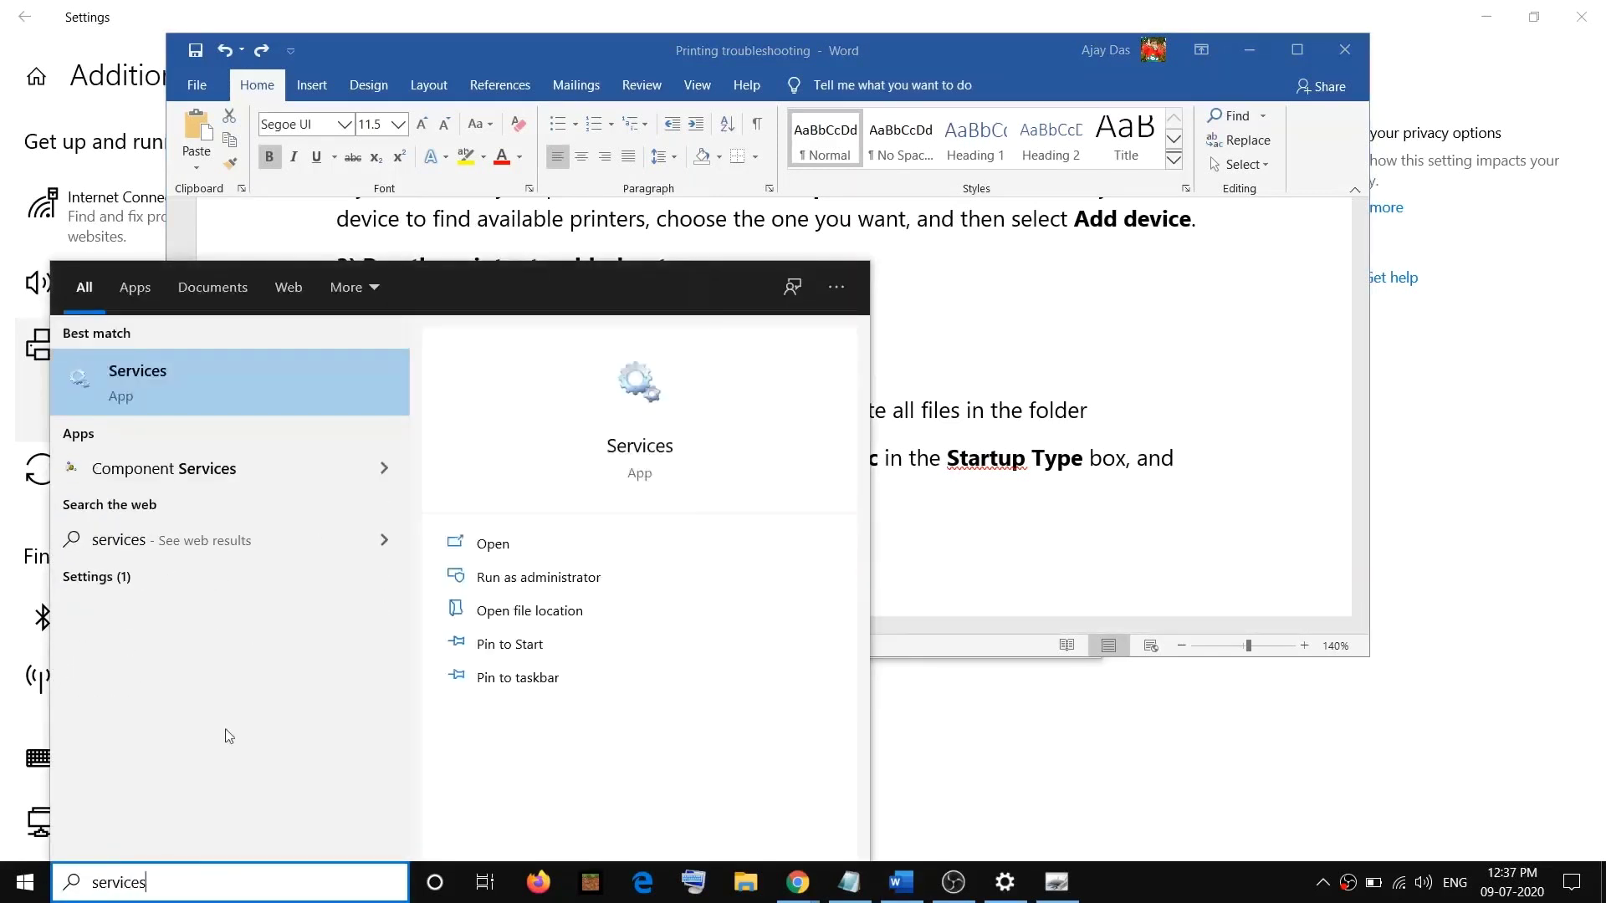
right_click(173, 384)
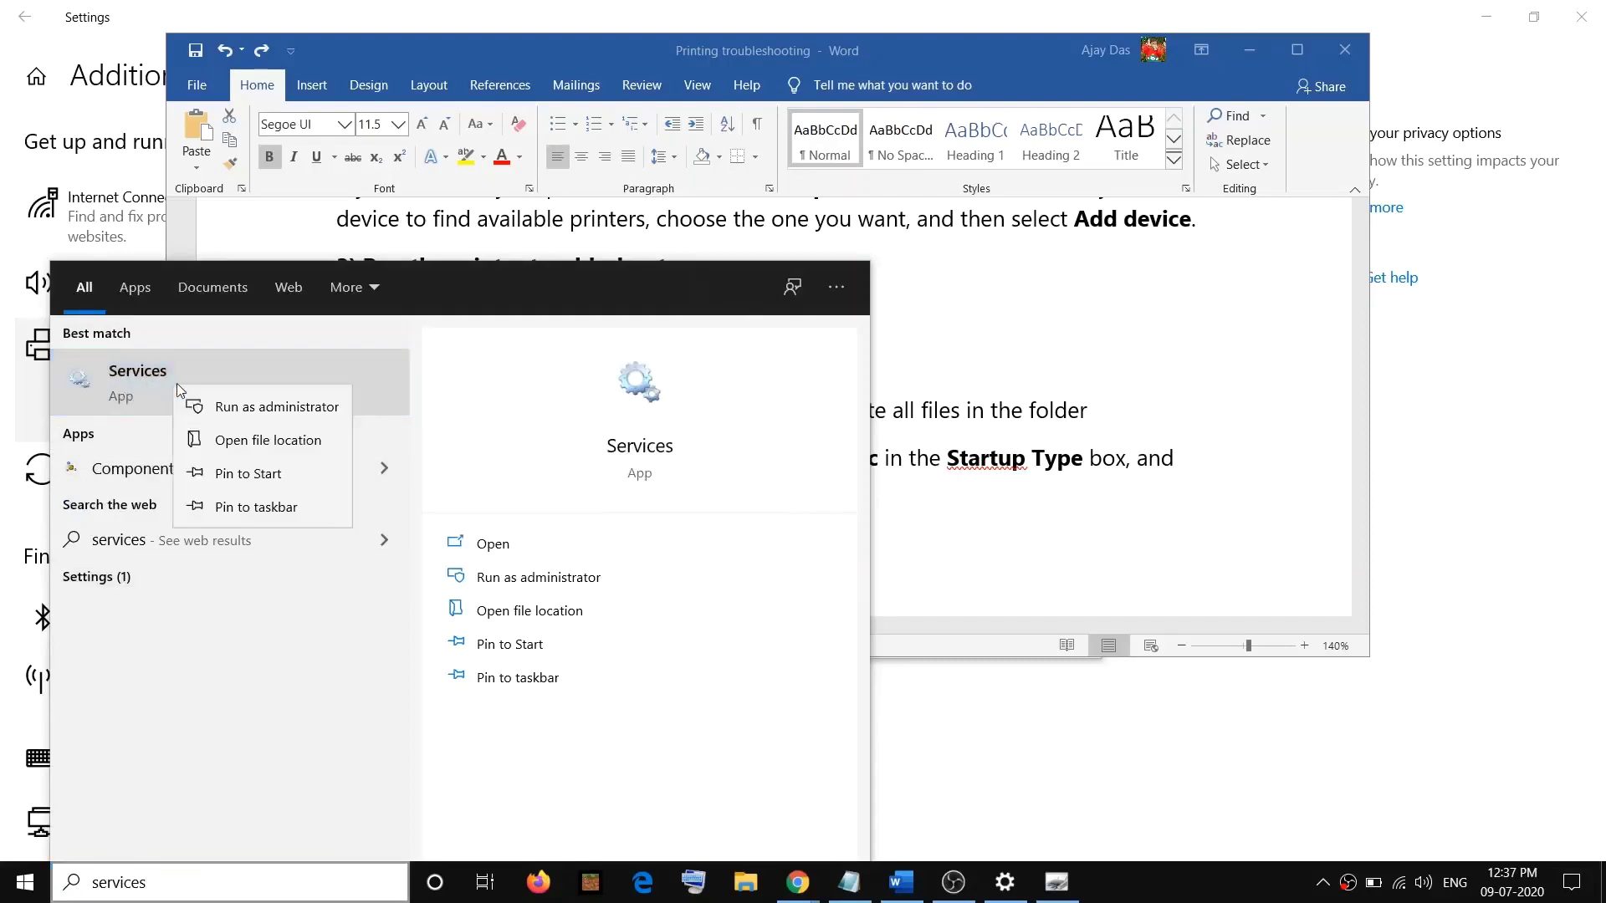
click(295, 407)
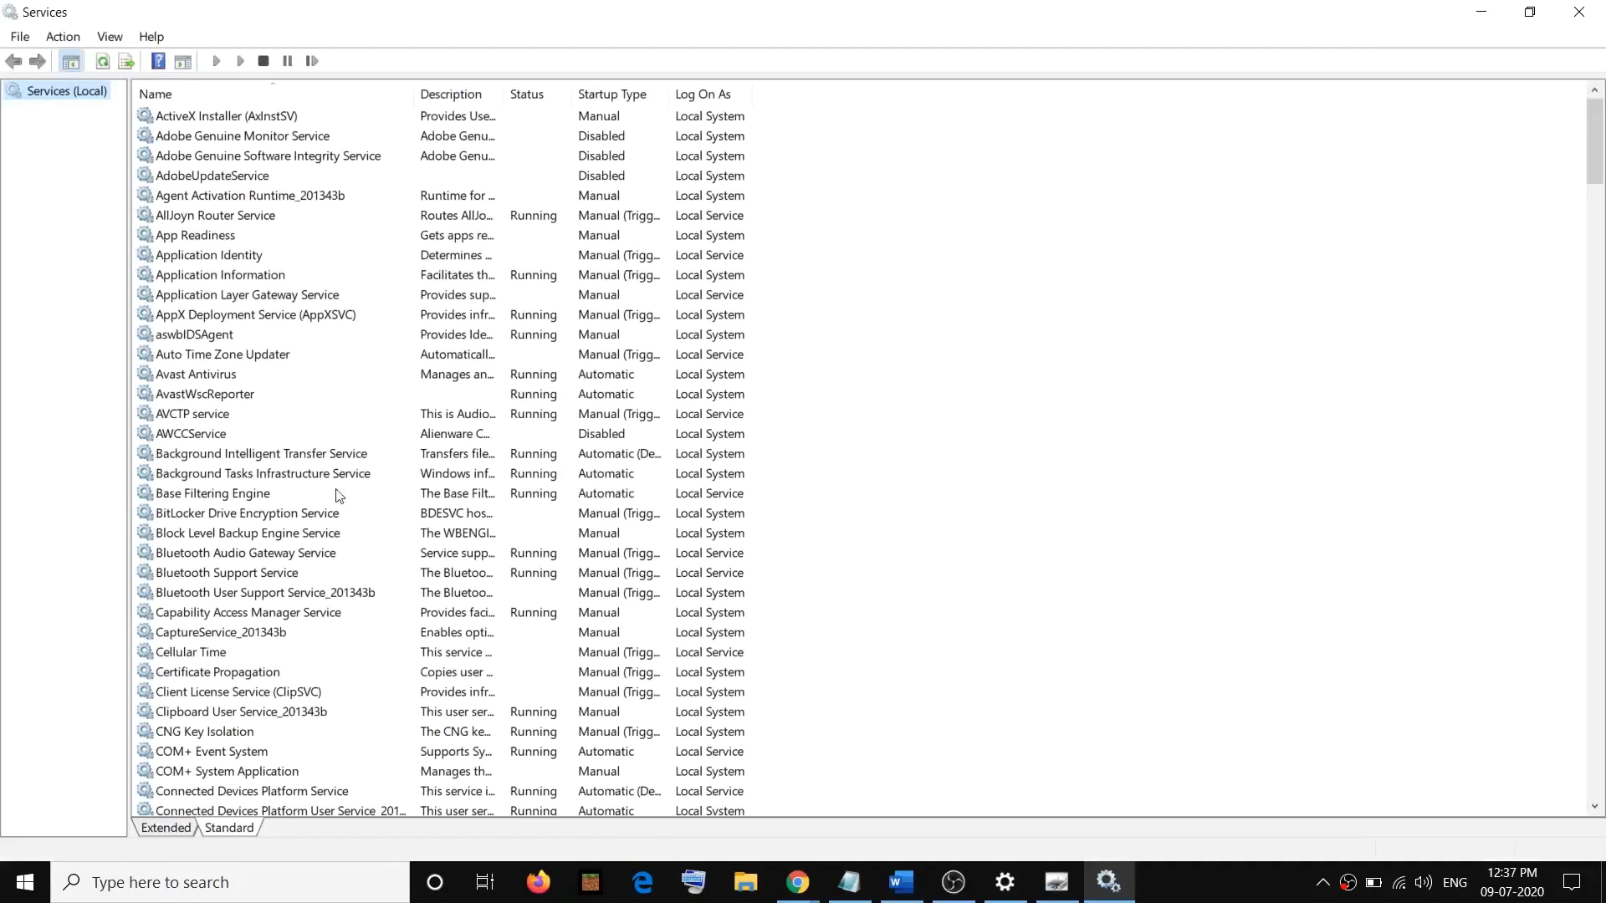
Stop the Print Spooler service in its properties, accept the dialog, and close Services.
click(237, 495)
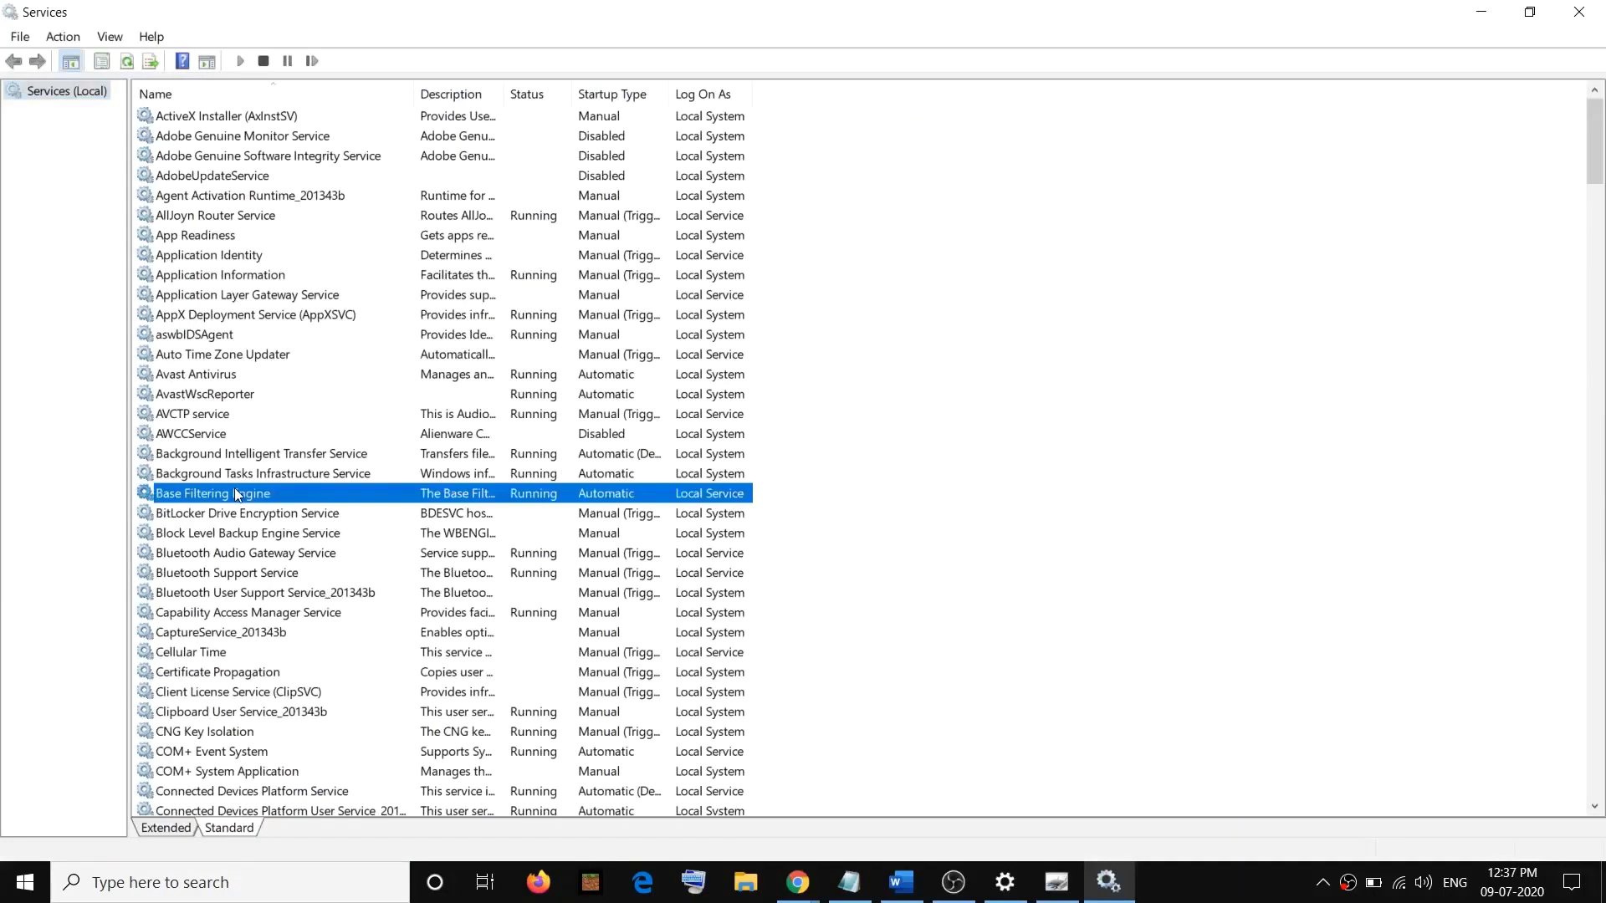
key(p)
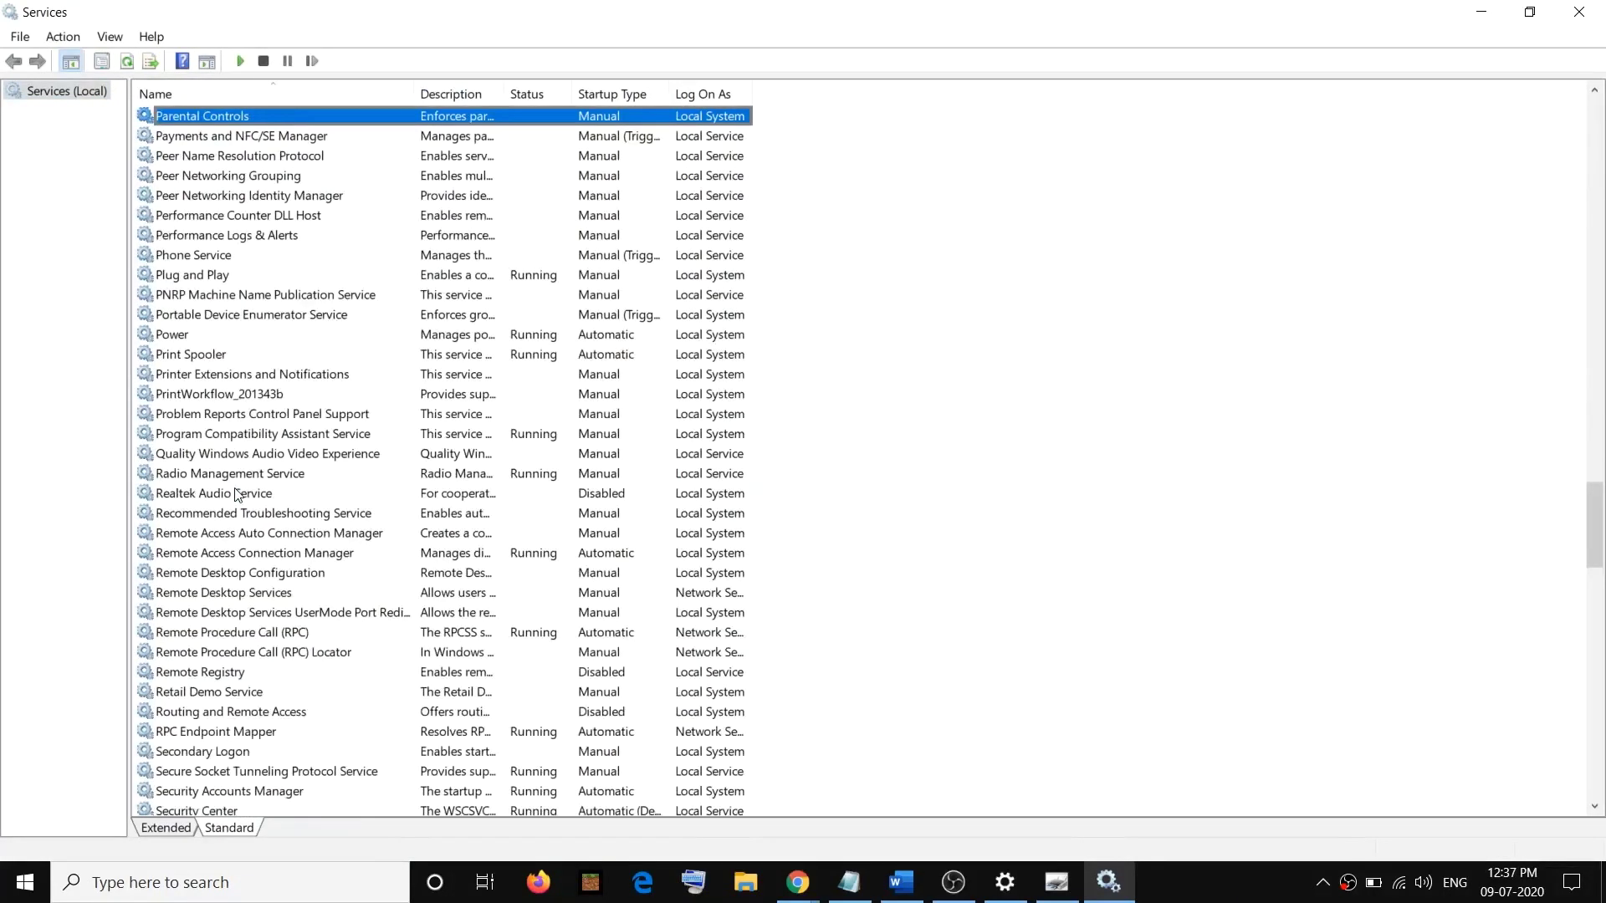
click(169, 362)
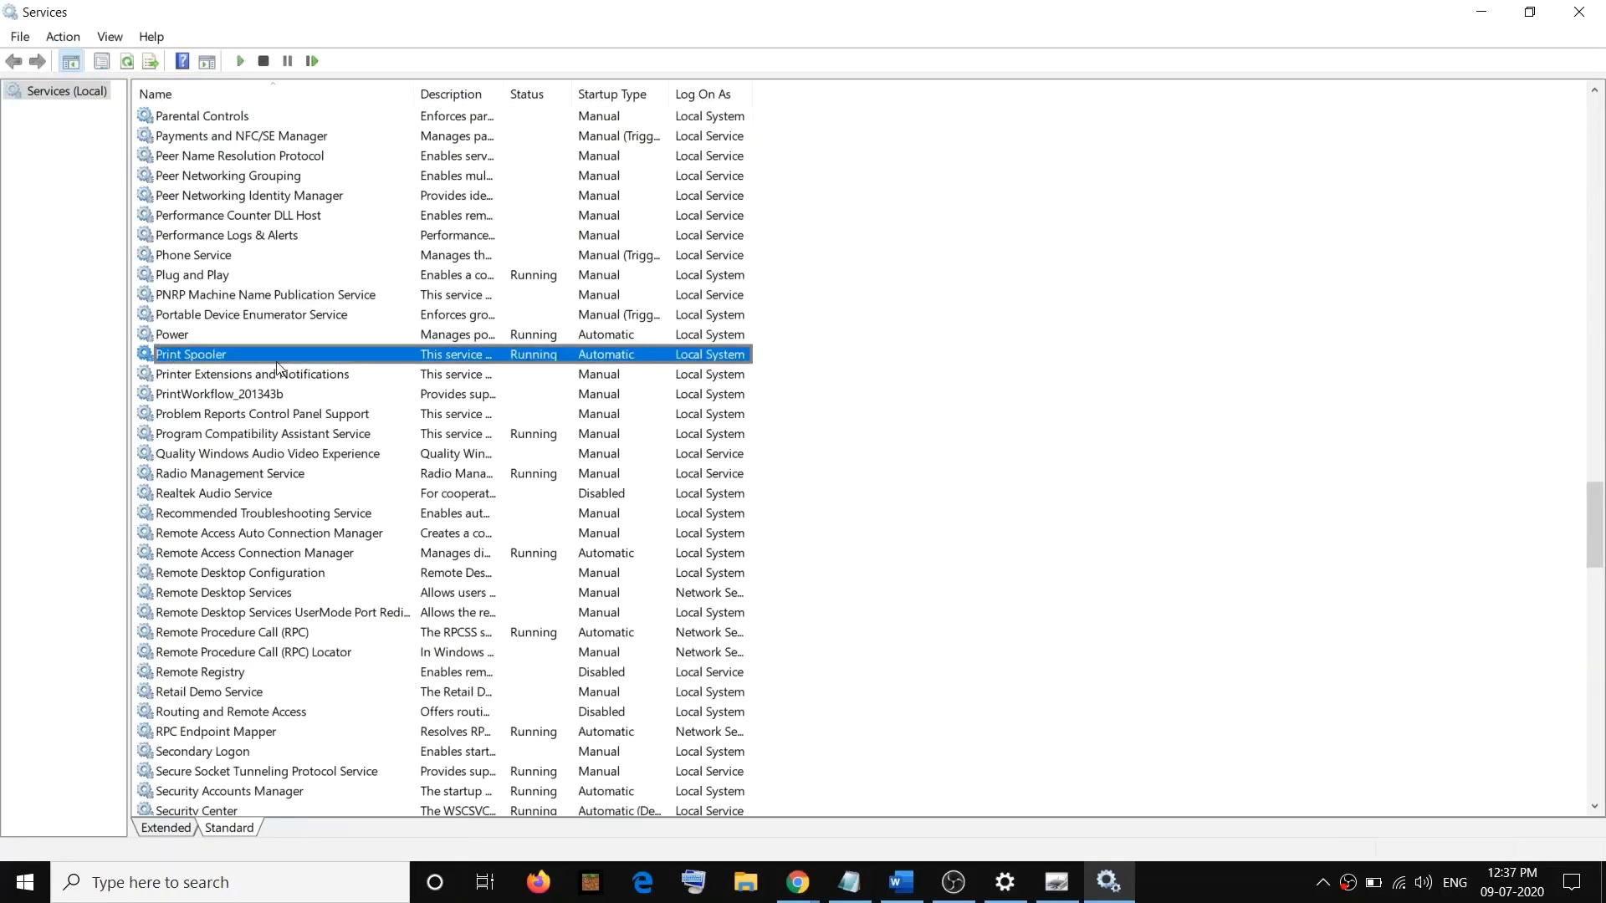
double_click(231, 361)
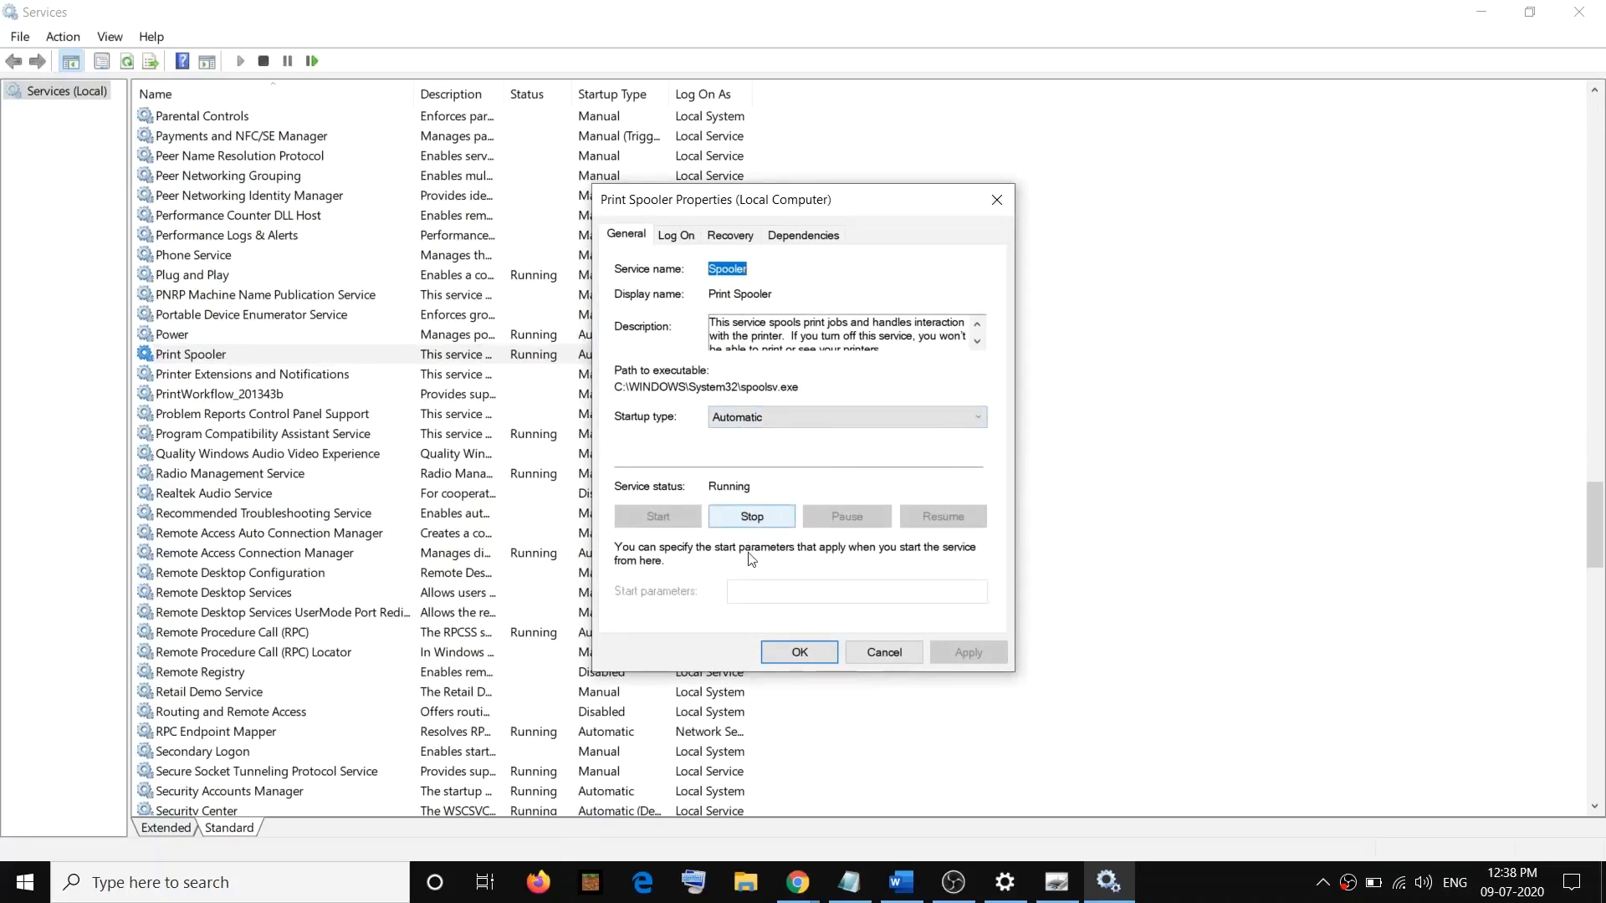
click(748, 519)
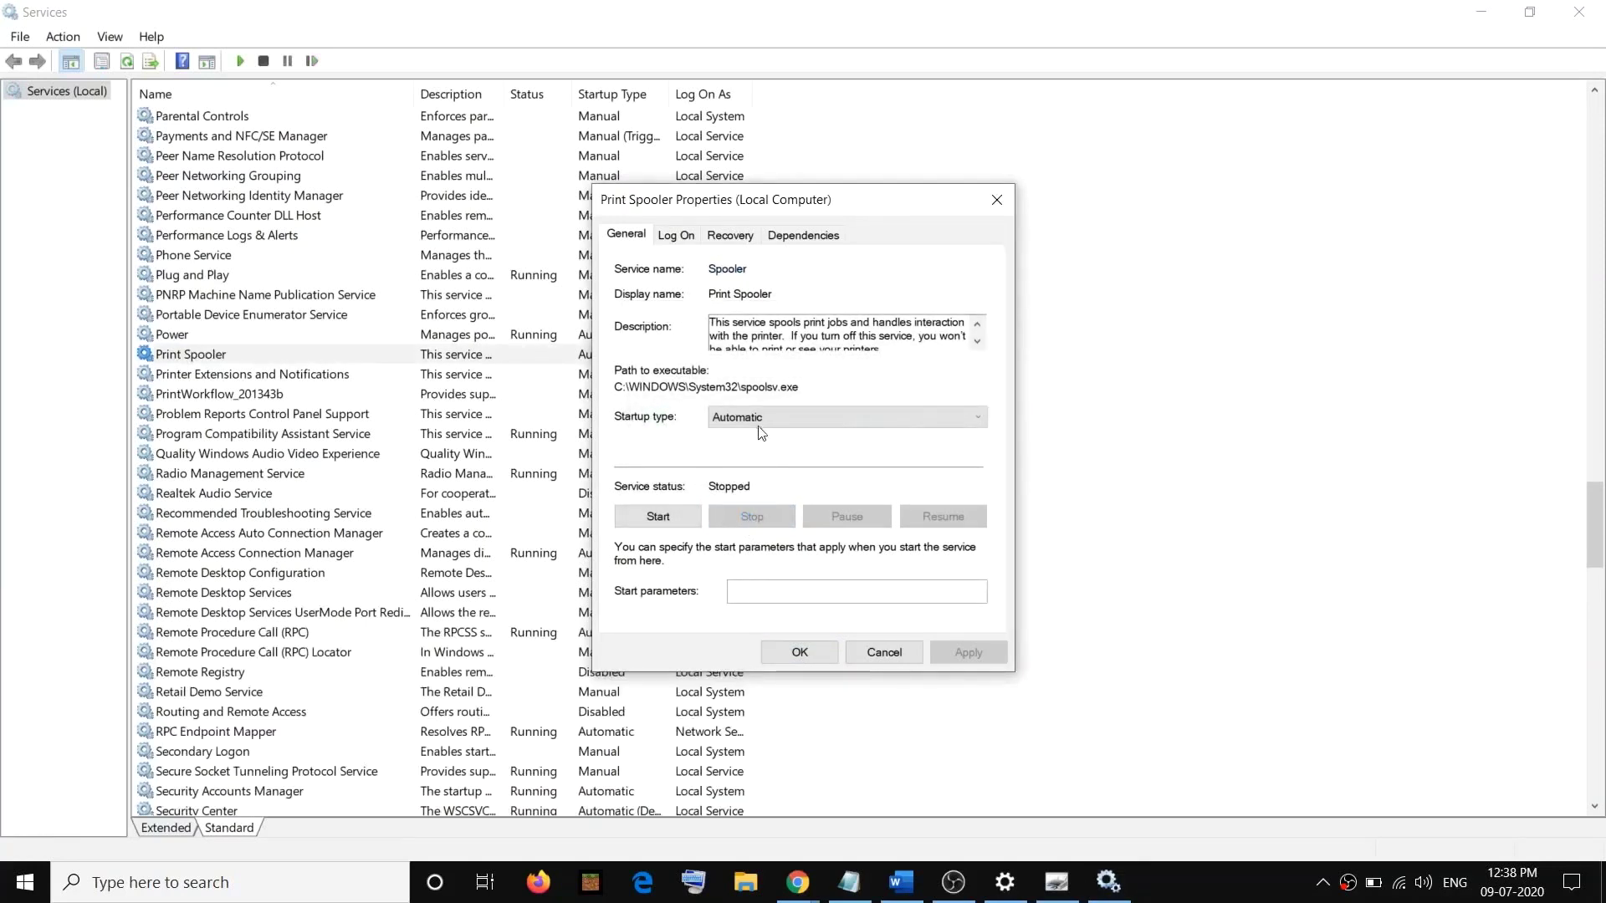
click(800, 652)
click(1591, 8)
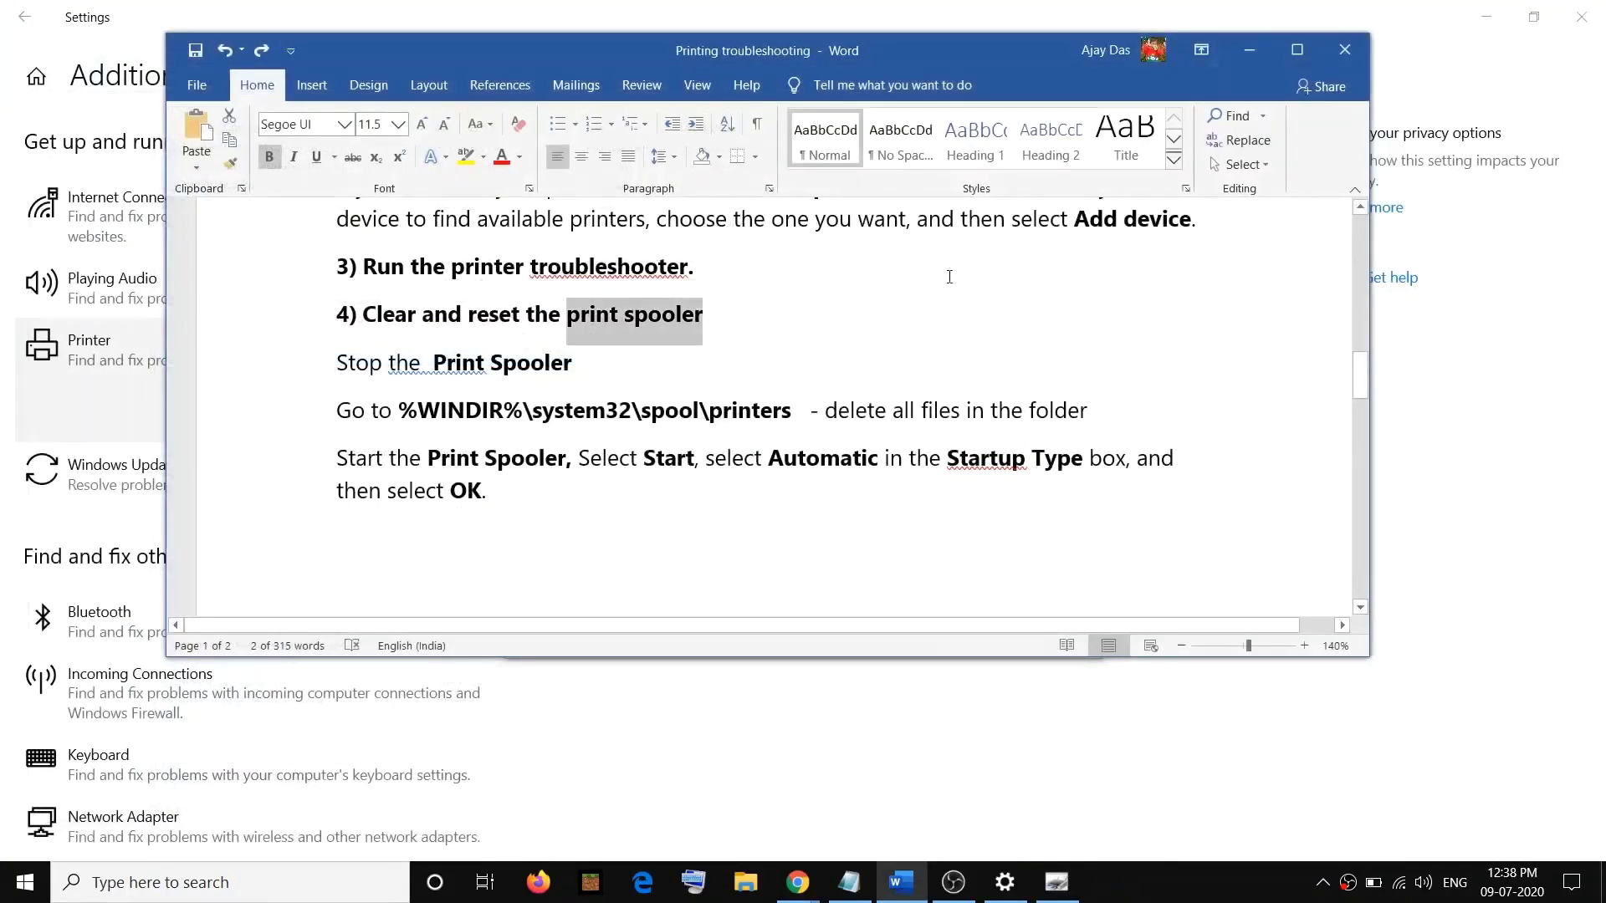
Copy the path %WINDIR%\system32\spool\printers from the Word document and open that folder through Windows search.
click(433, 407)
drag(338, 365, 574, 365)
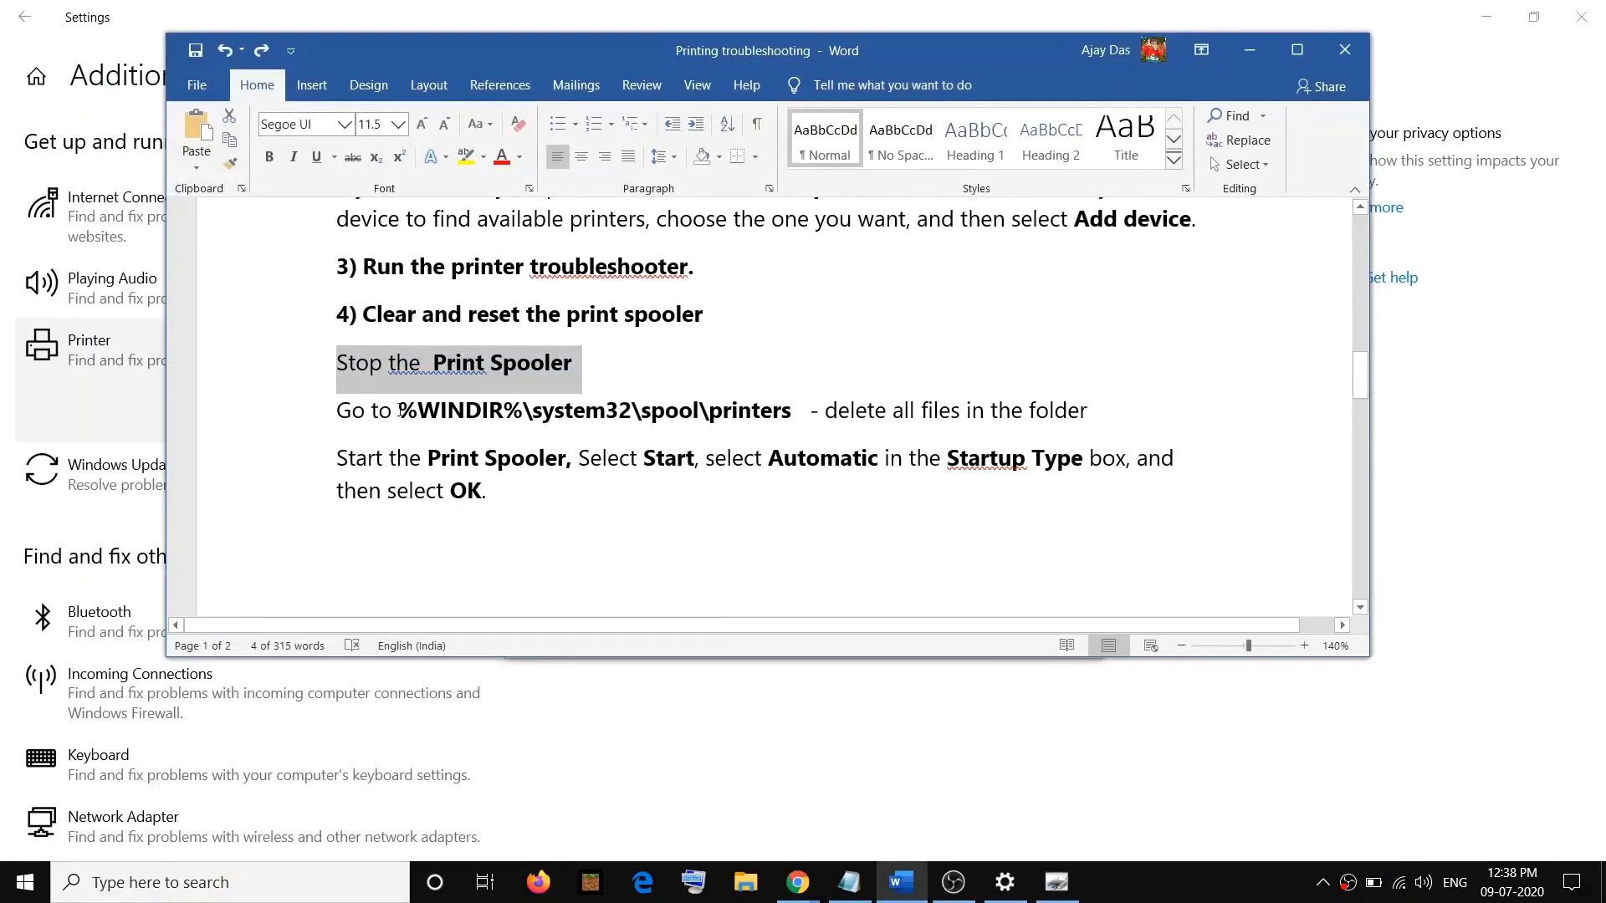
drag(400, 410, 790, 415)
key(ctrl+c)
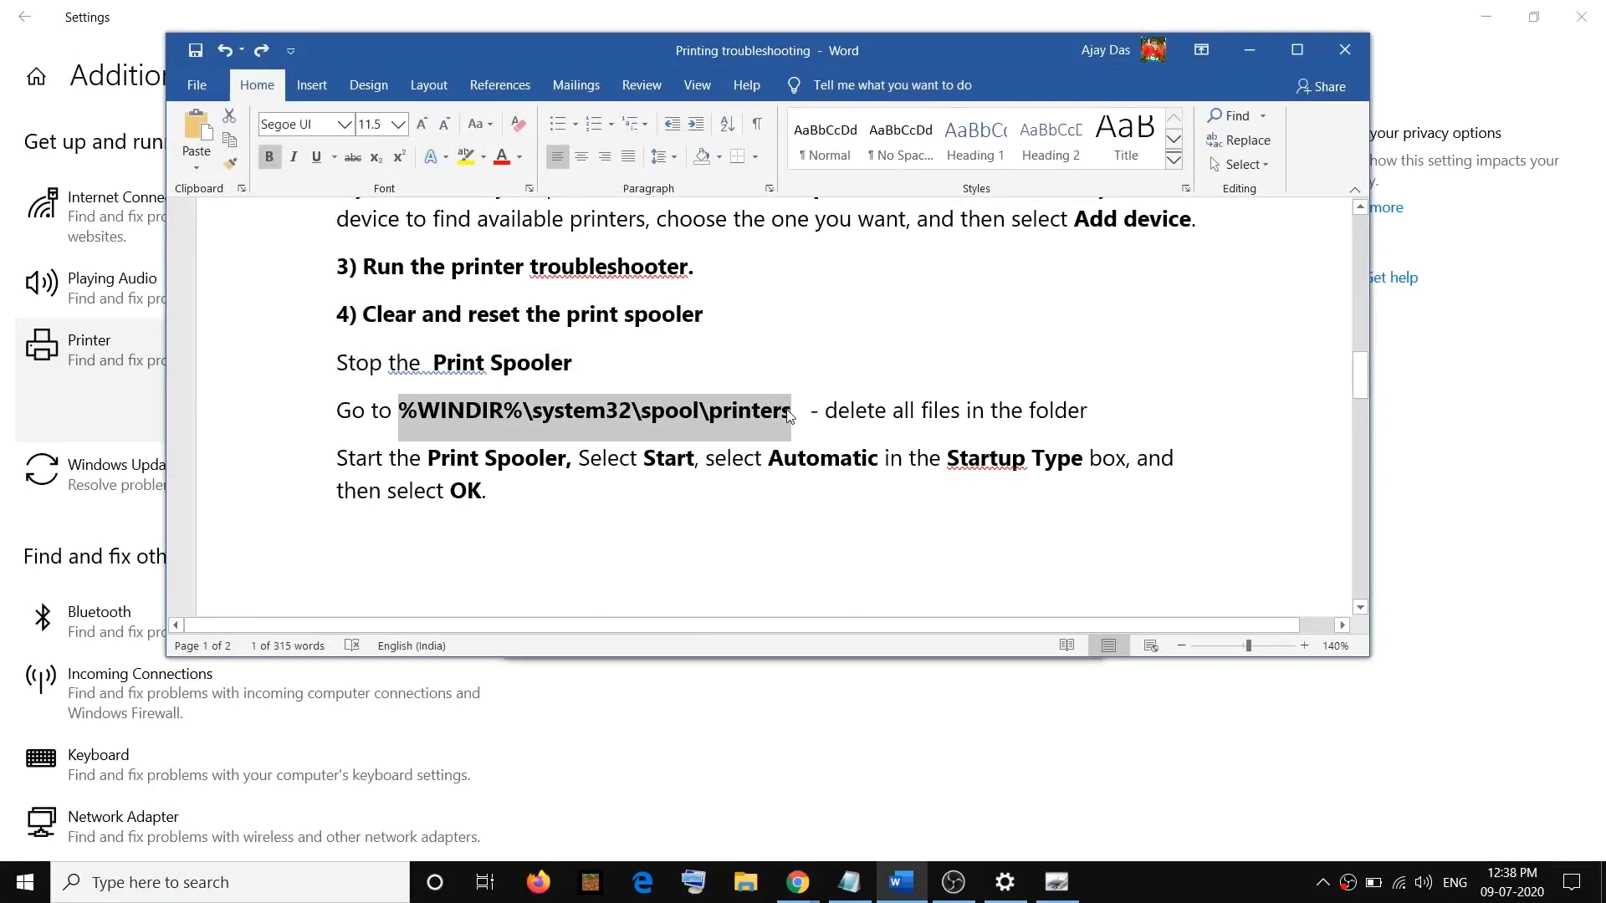
click(172, 884)
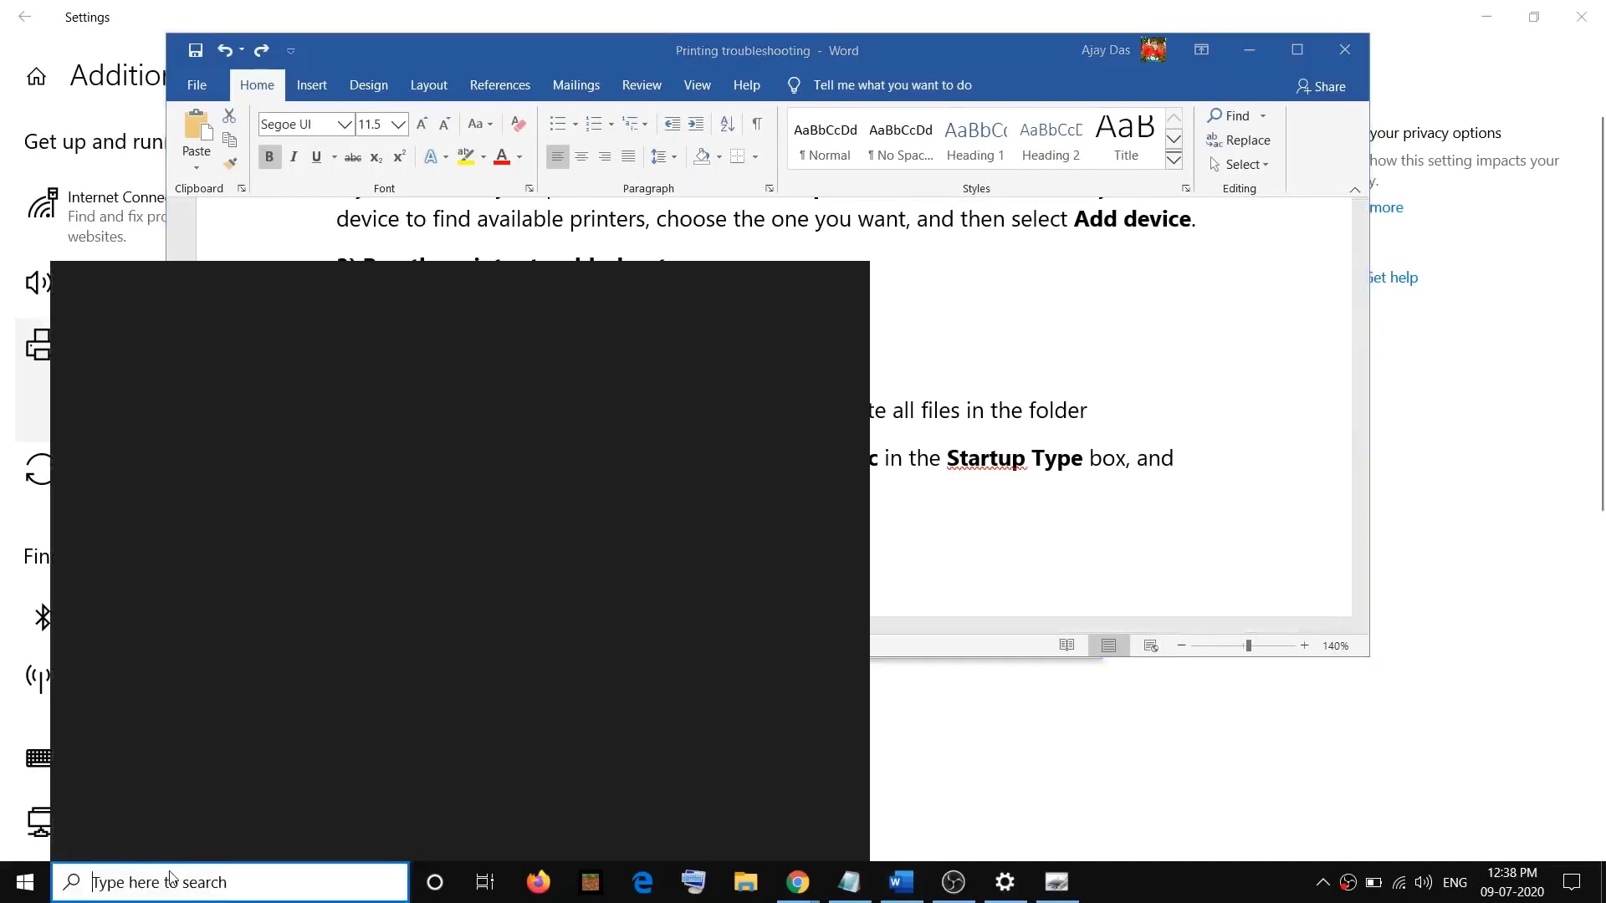
key(ctrl+v)
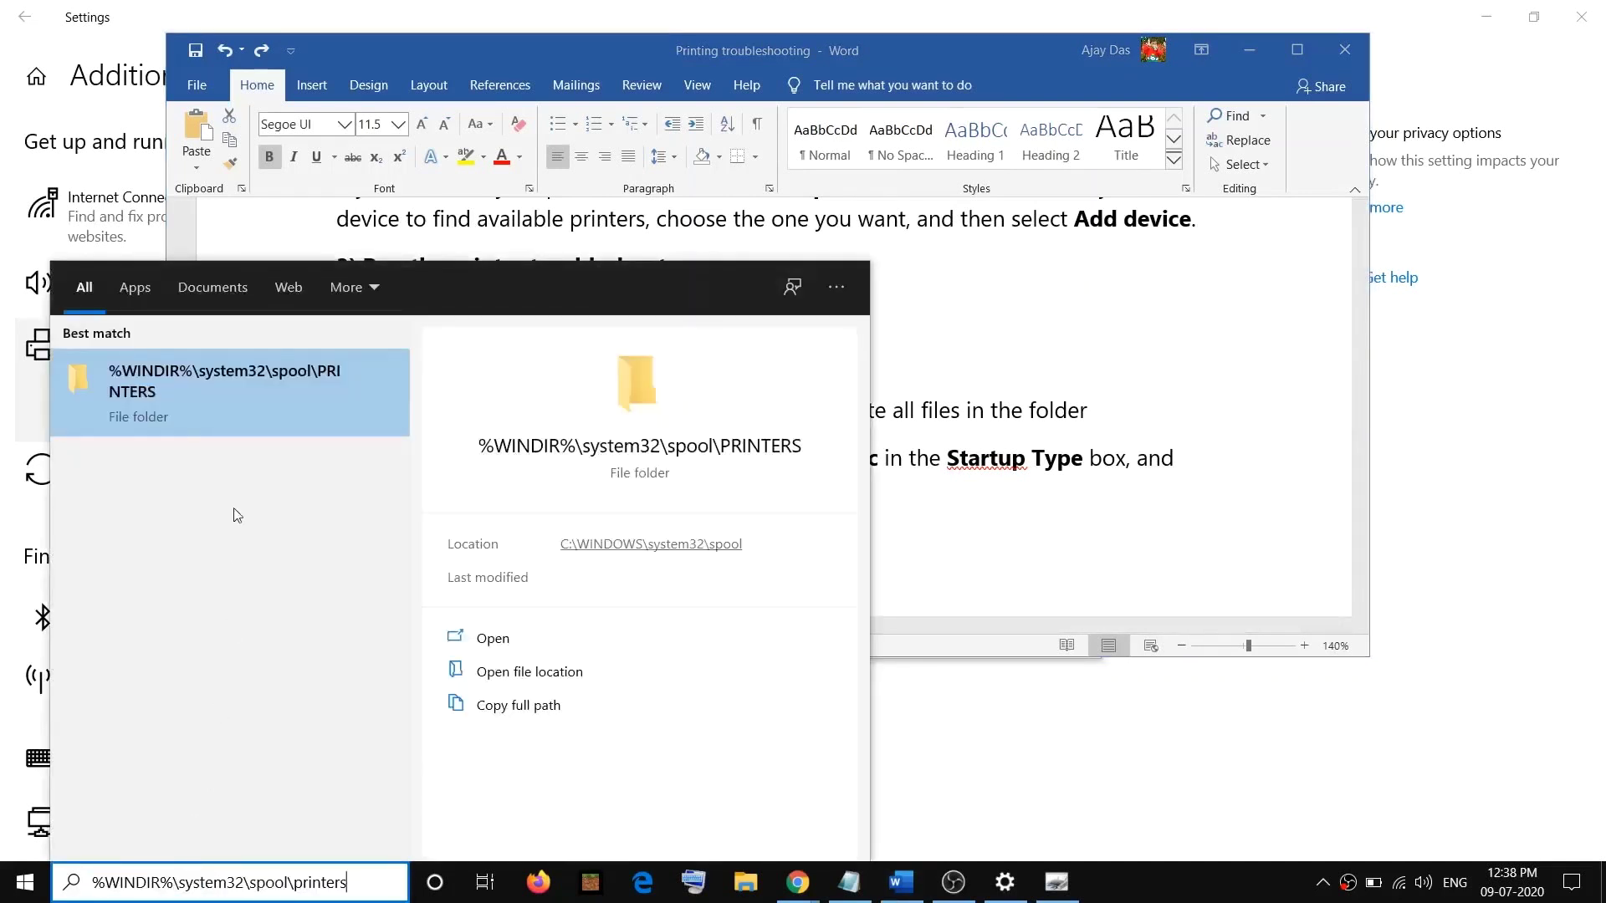
click(216, 393)
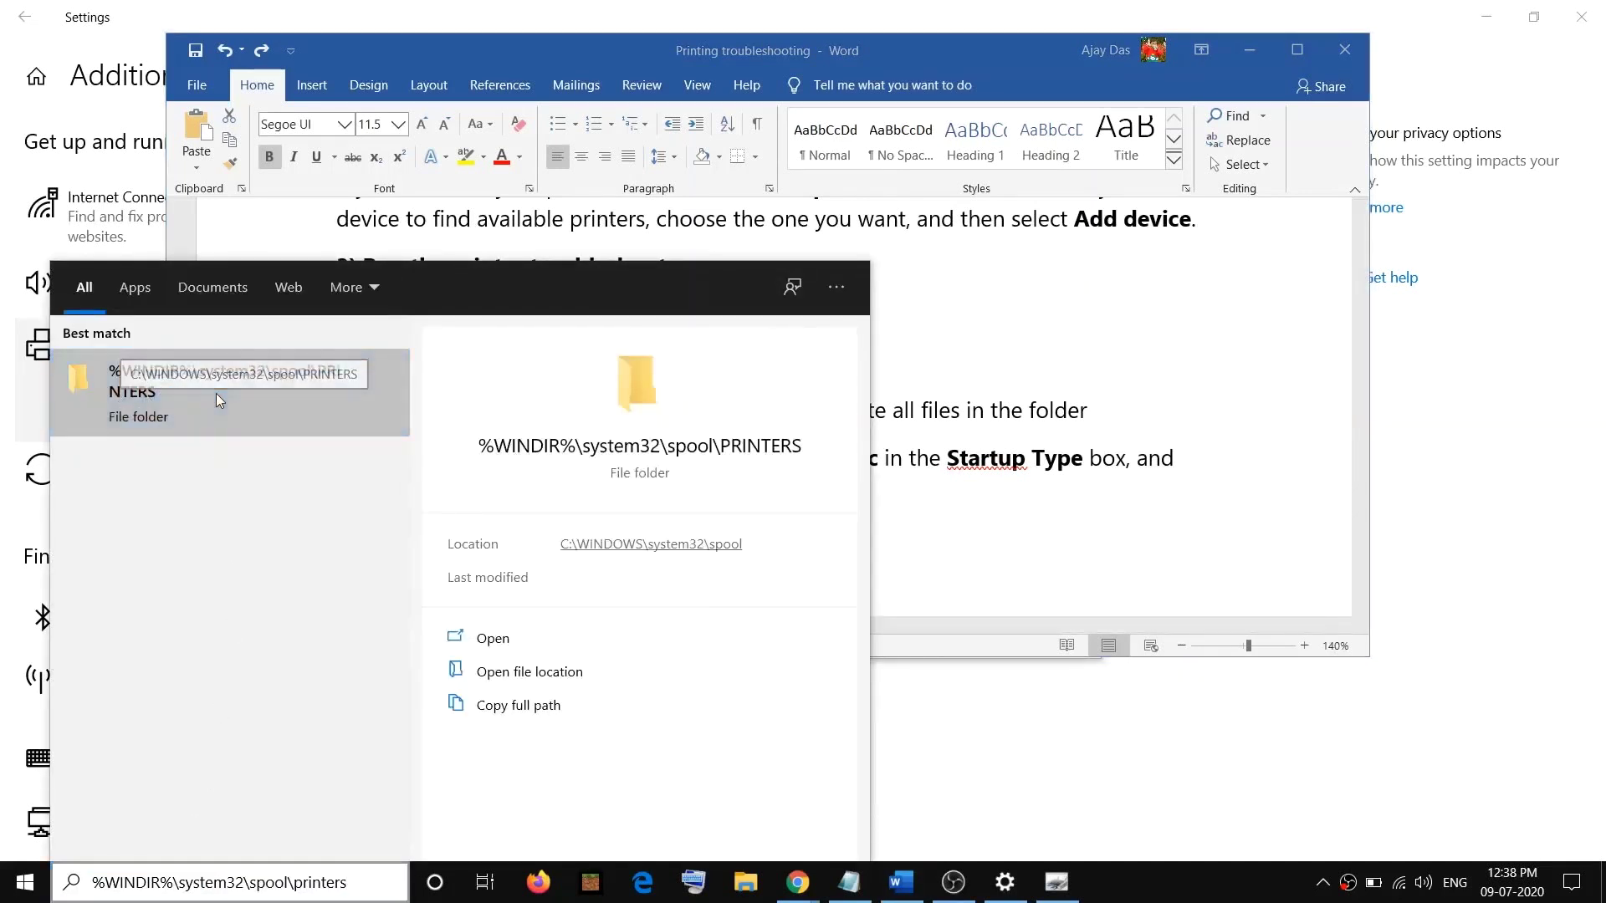
Check the spool PRINTERS folder for files to delete and close the folder window.
drag(642, 550, 333, 213)
drag(583, 566, 269, 207)
drag(500, 499, 269, 211)
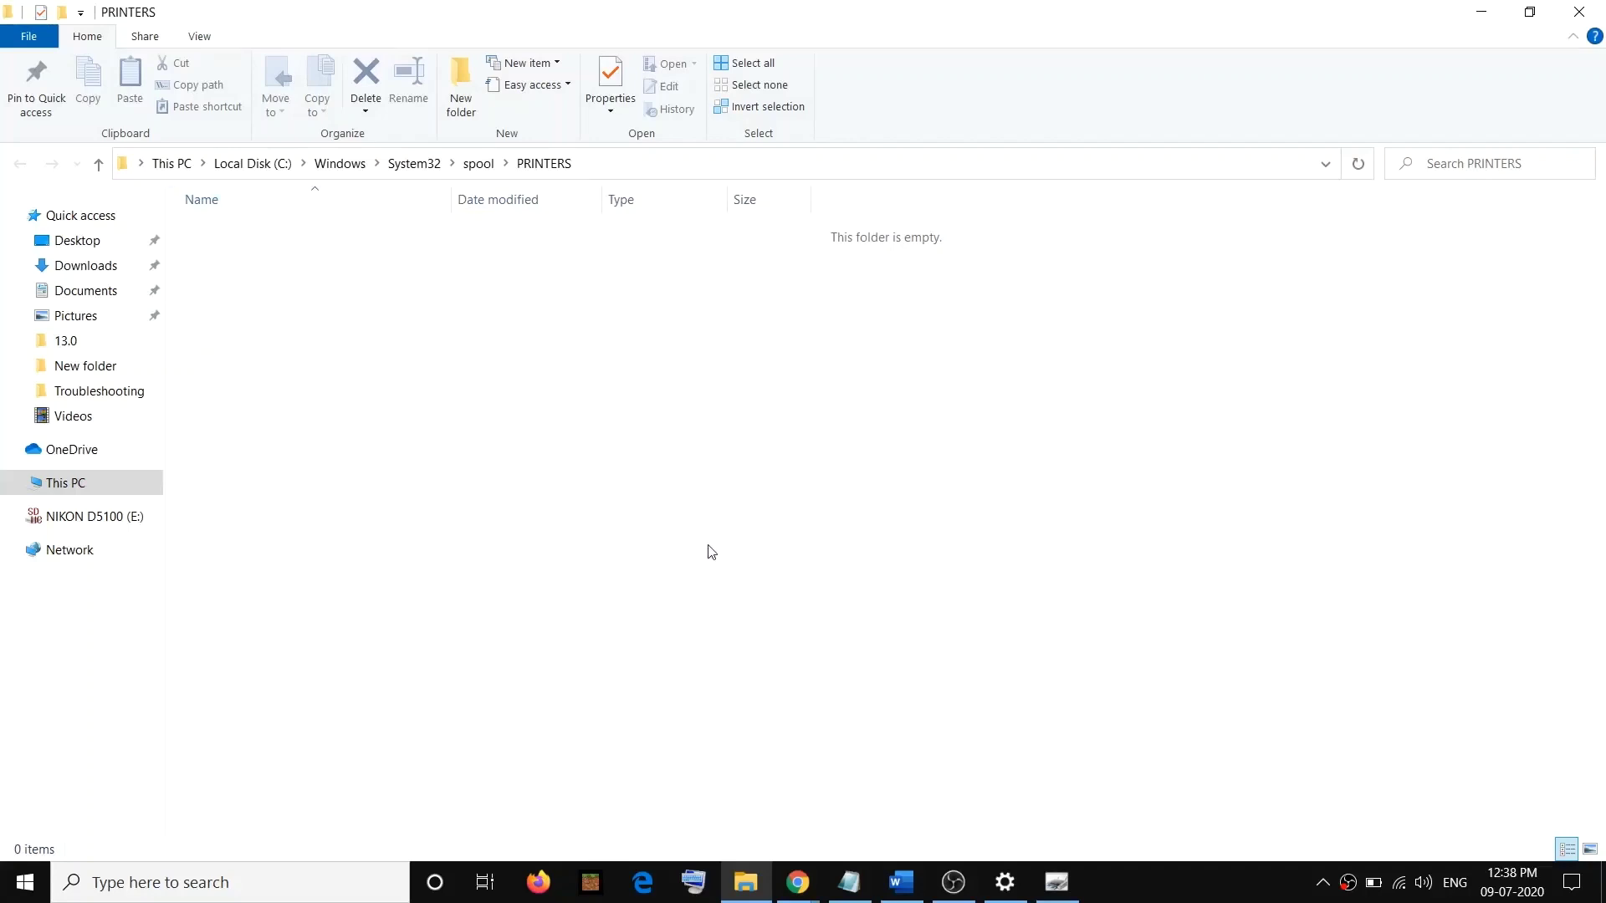
drag(710, 547, 227, 182)
drag(644, 539, 224, 199)
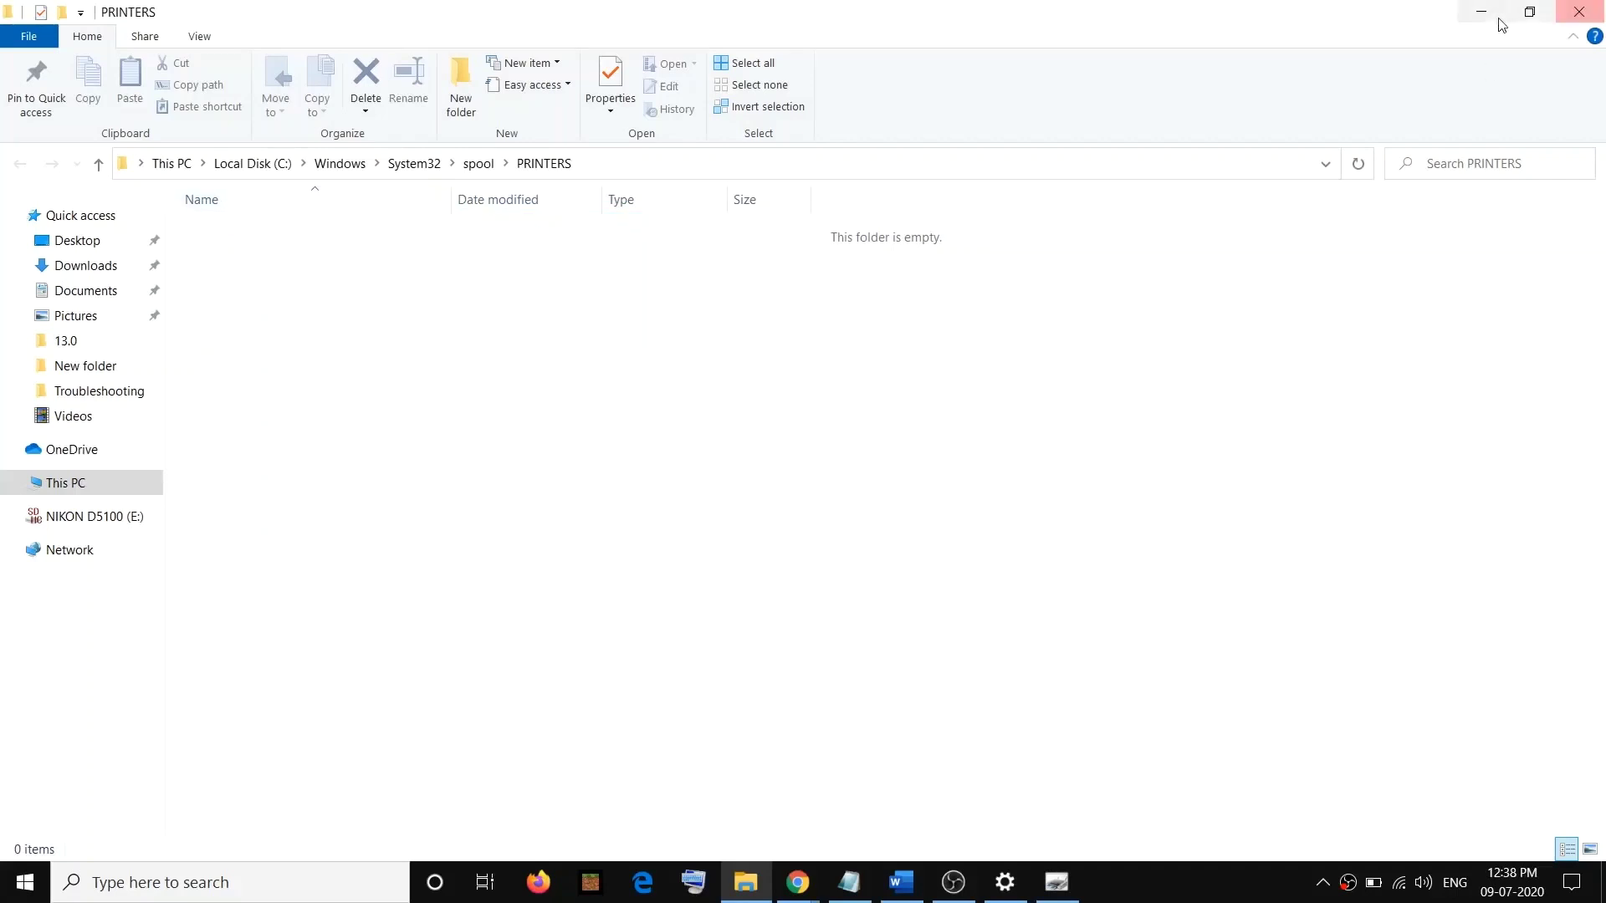
drag(577, 665, 269, 201)
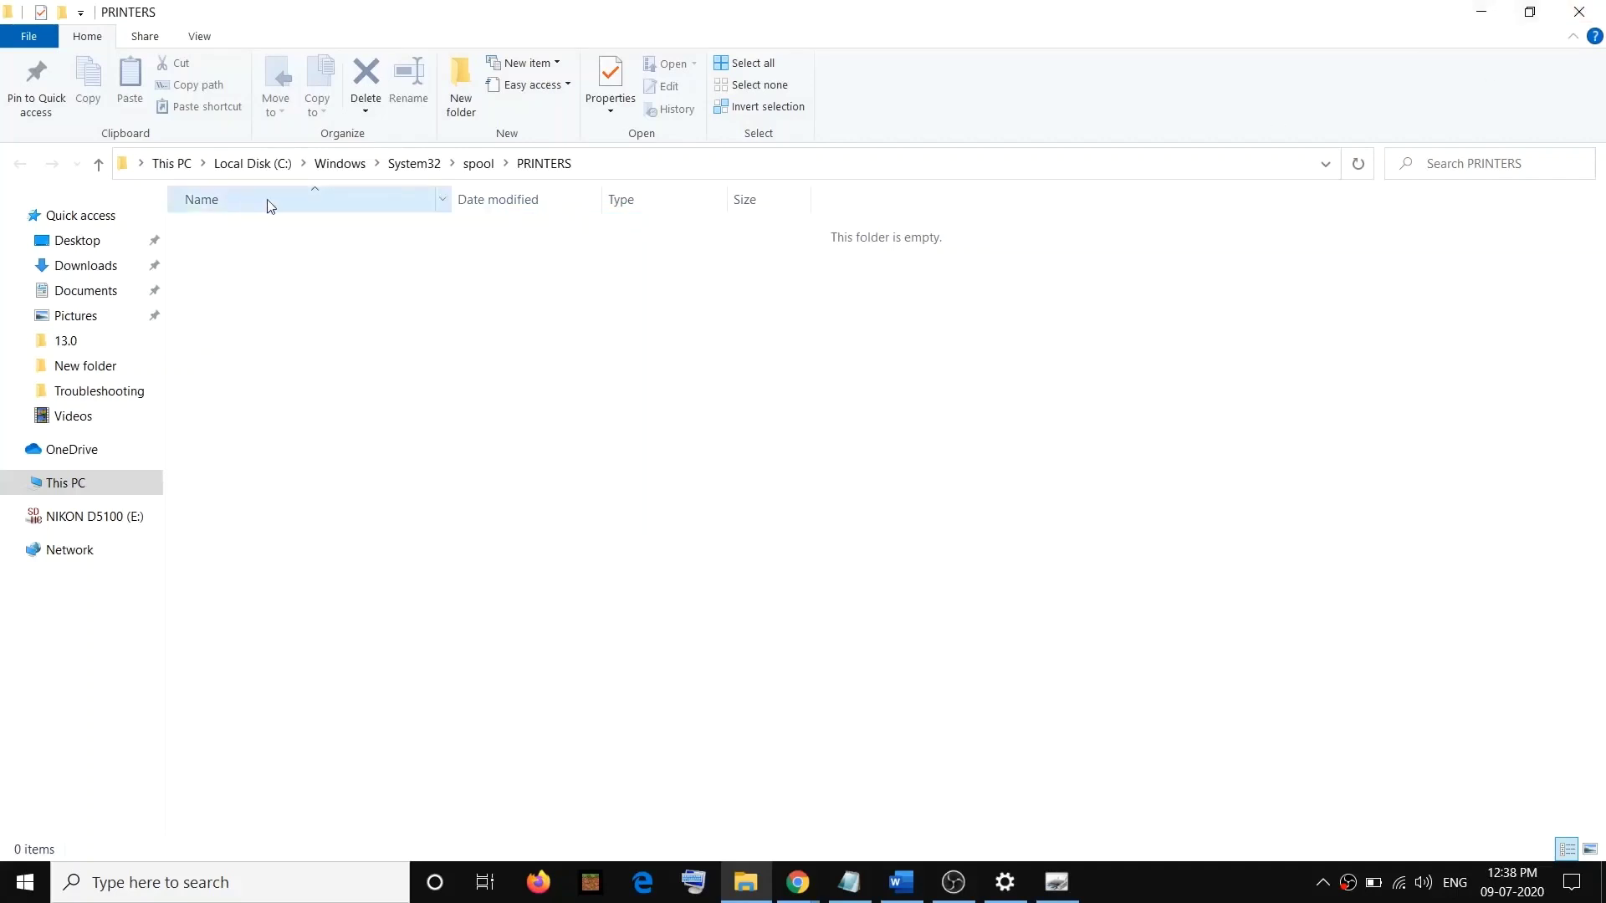
click(1579, 12)
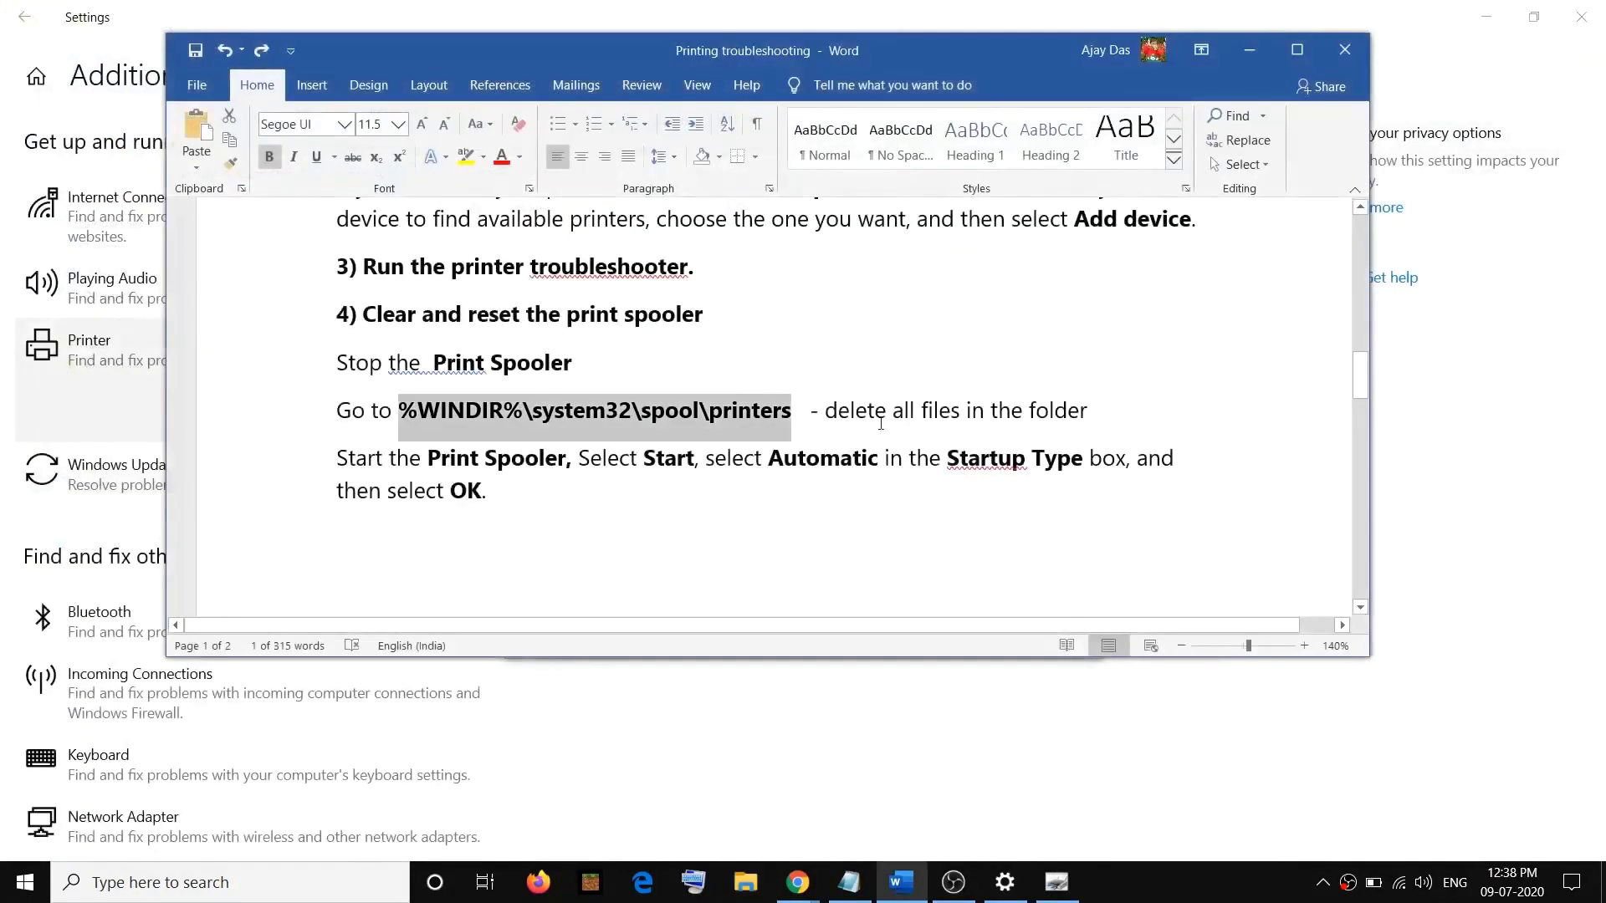
Read the Word instructions on deleting all files in the printers folder and starting the Print Spooler.
drag(825, 410, 1088, 410)
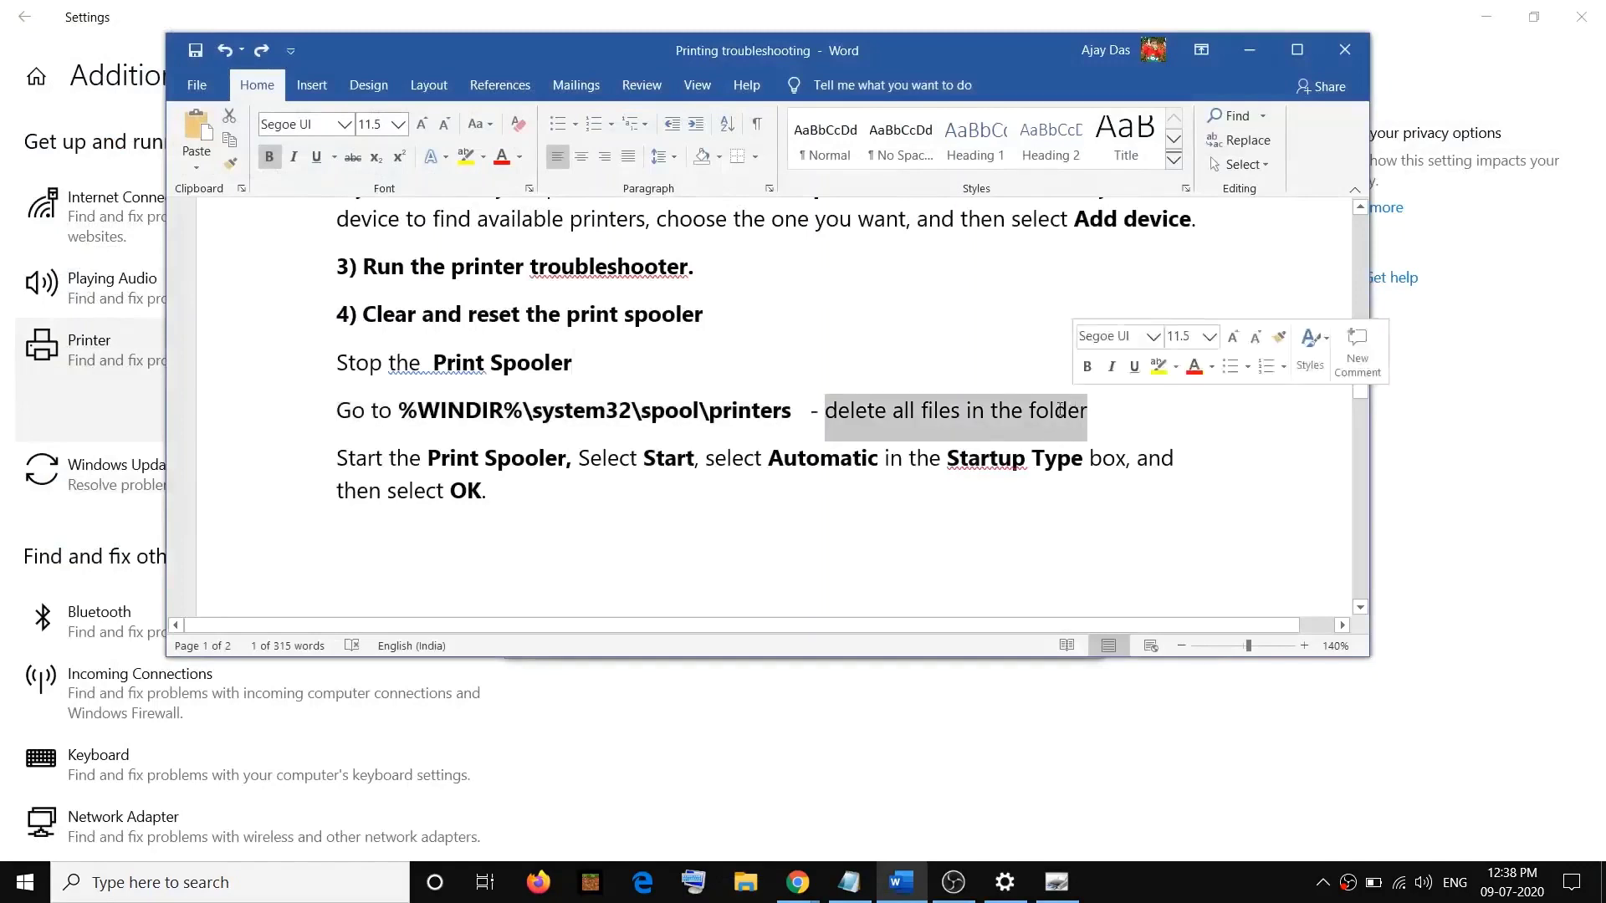
drag(787, 421, 535, 412)
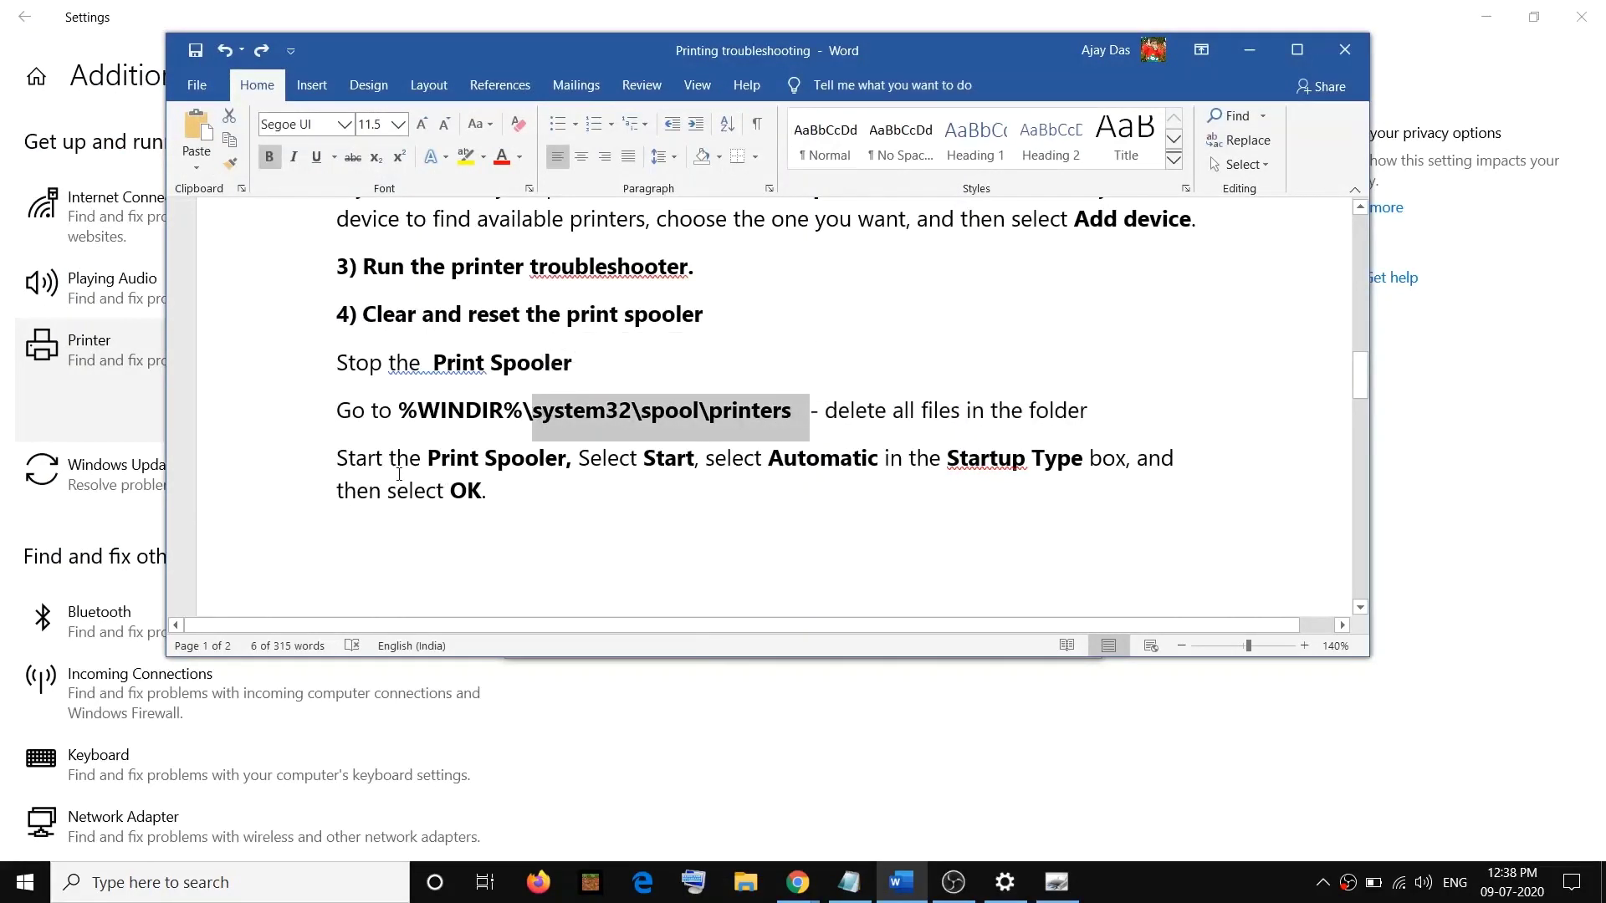
drag(426, 464, 544, 452)
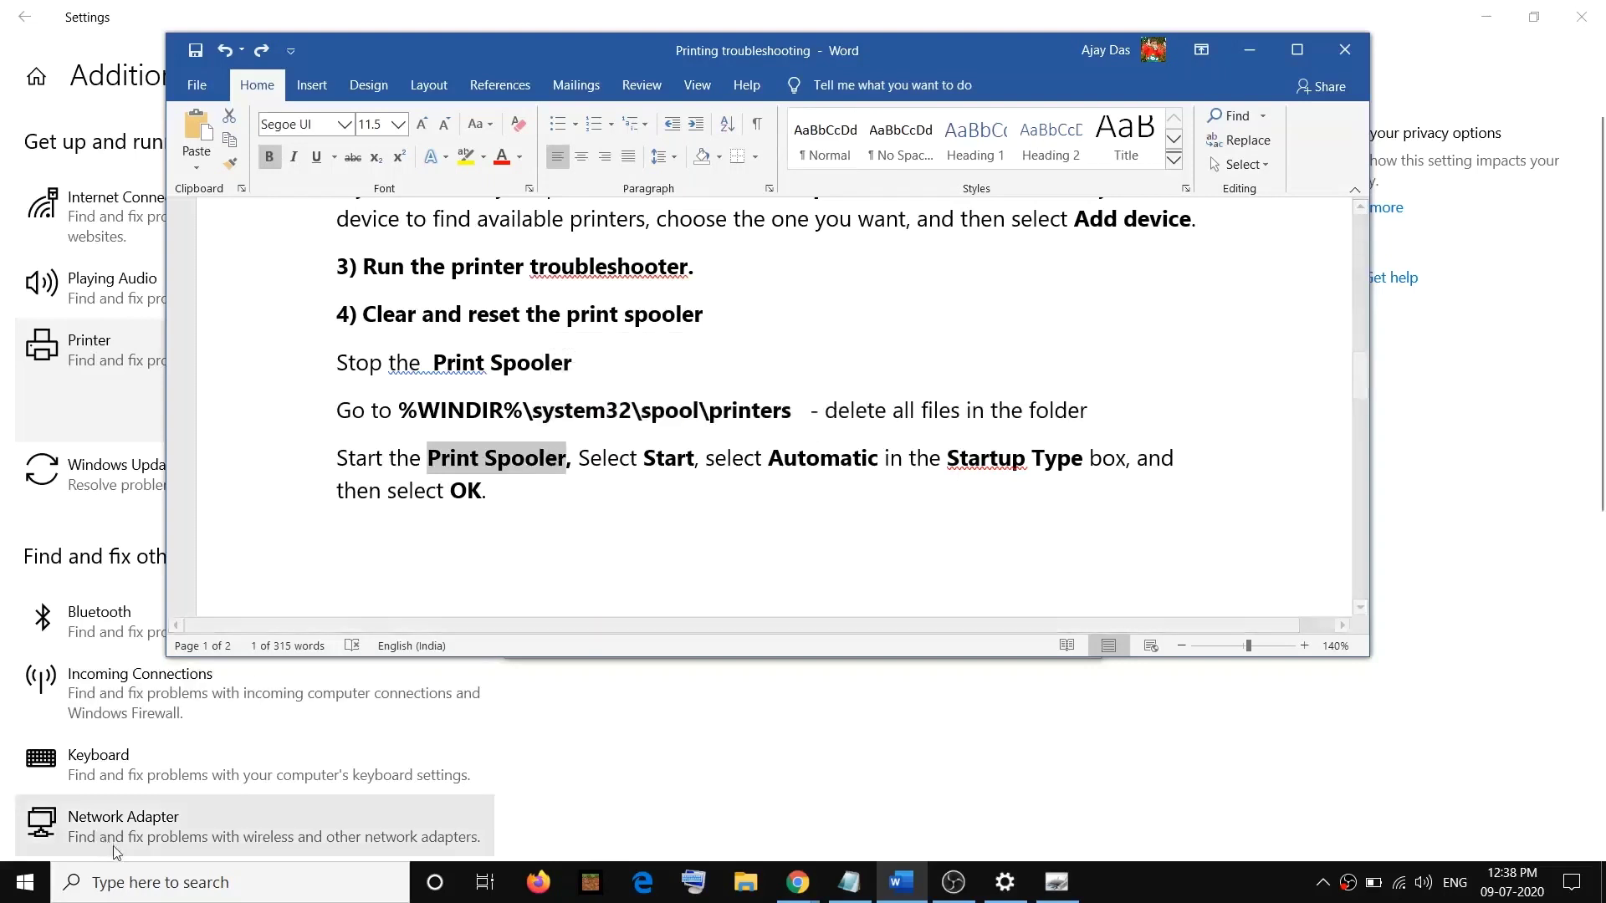
Search Windows for "services" and run the Services app as administrator.
click(156, 883)
text(services)
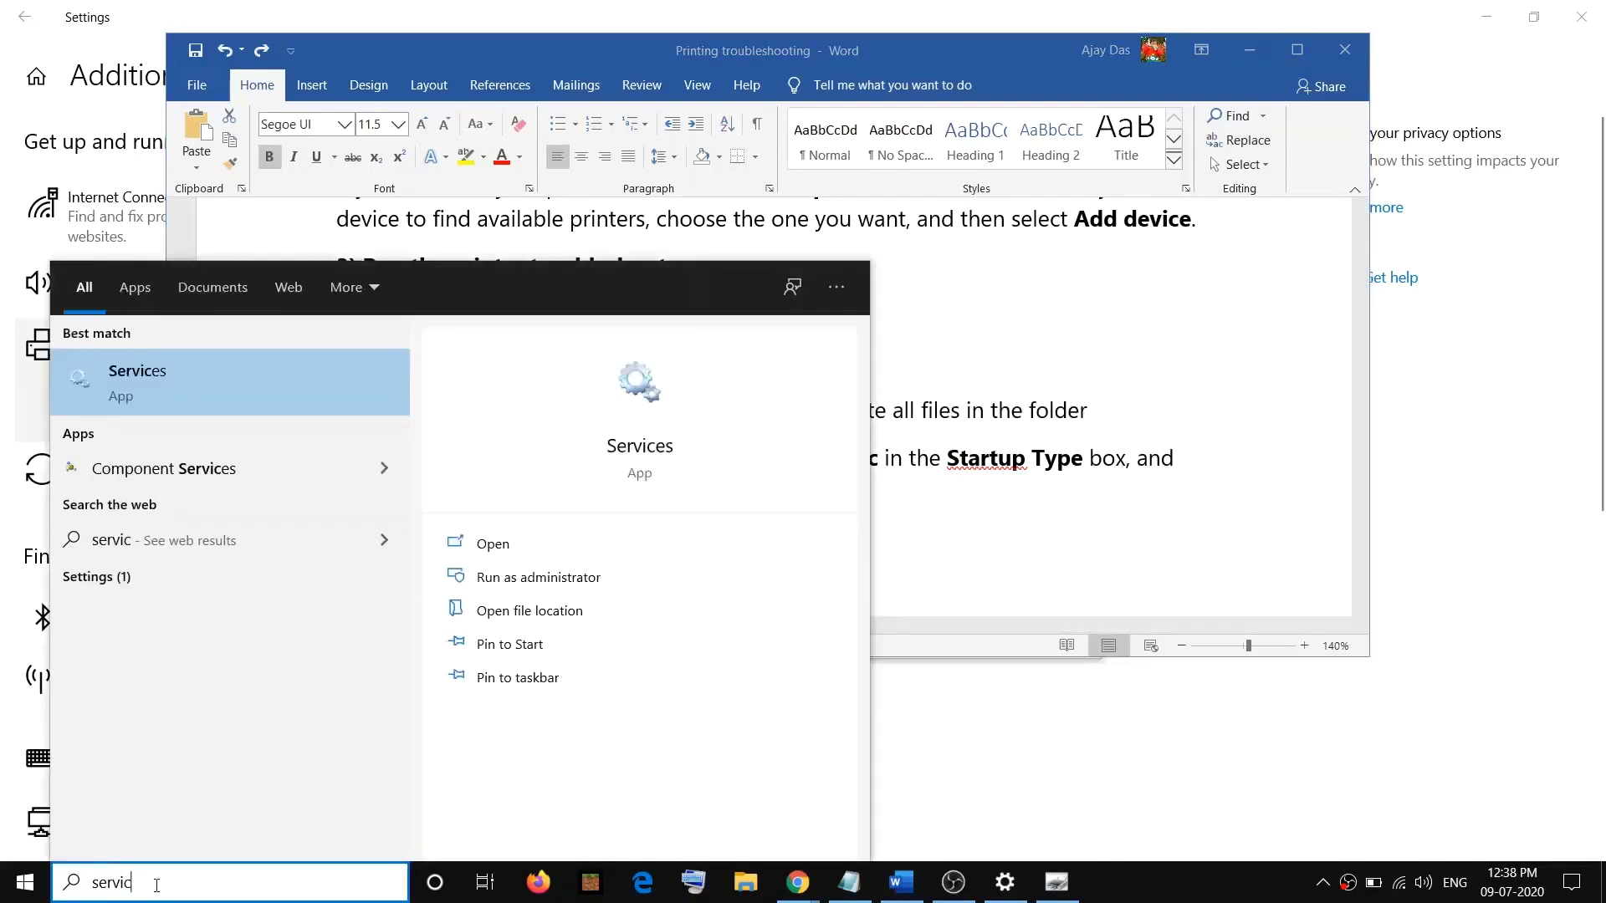
right_click(177, 404)
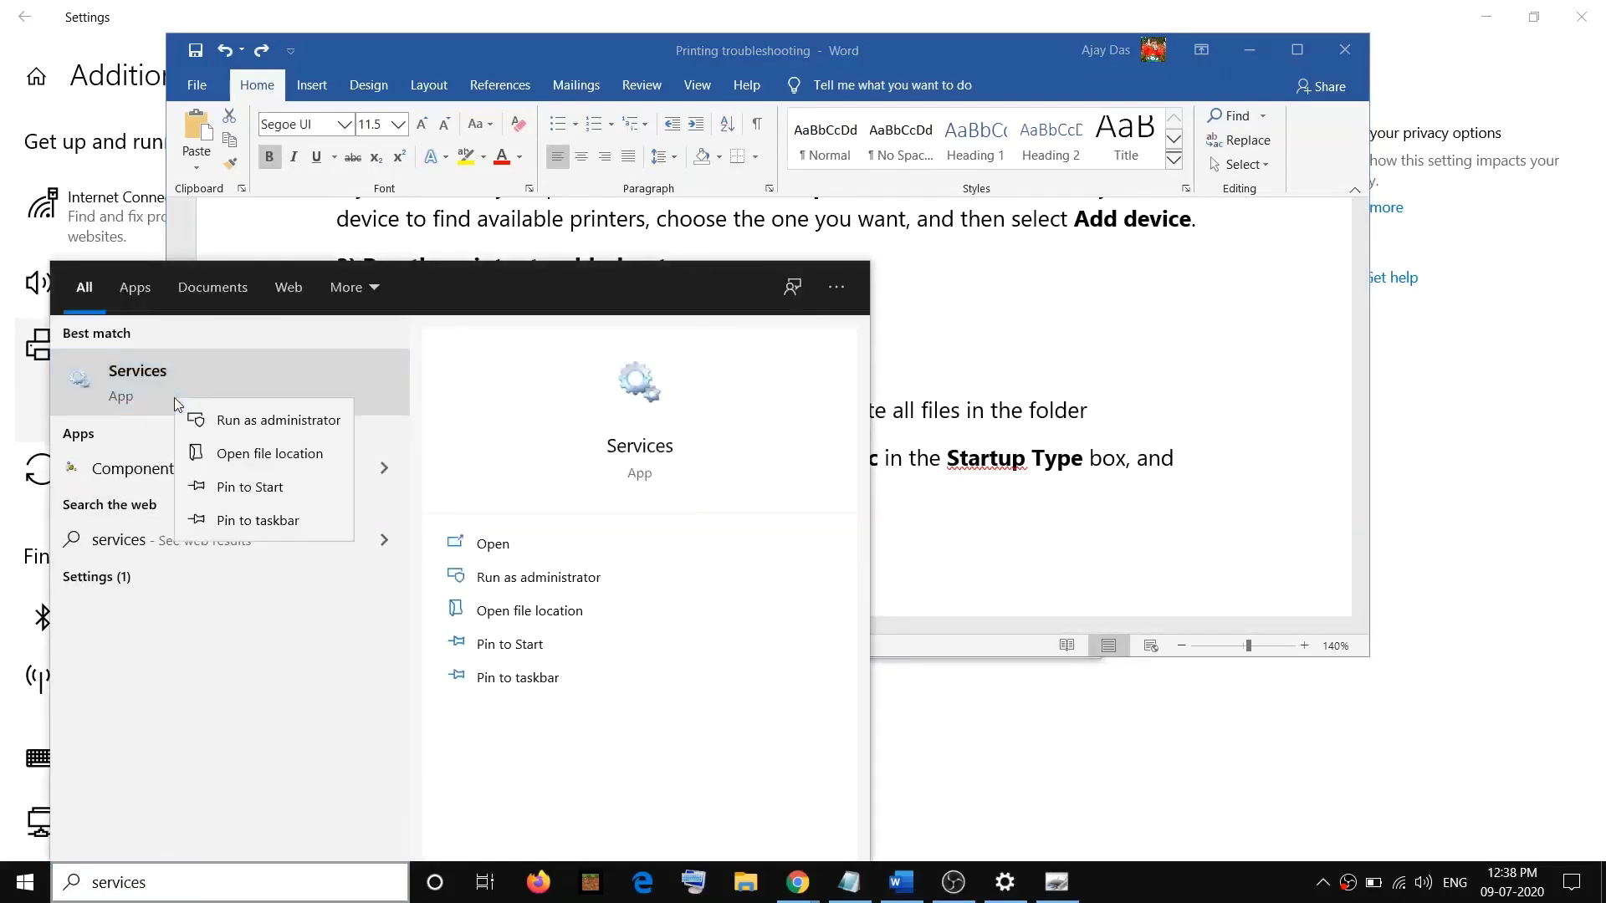
click(213, 420)
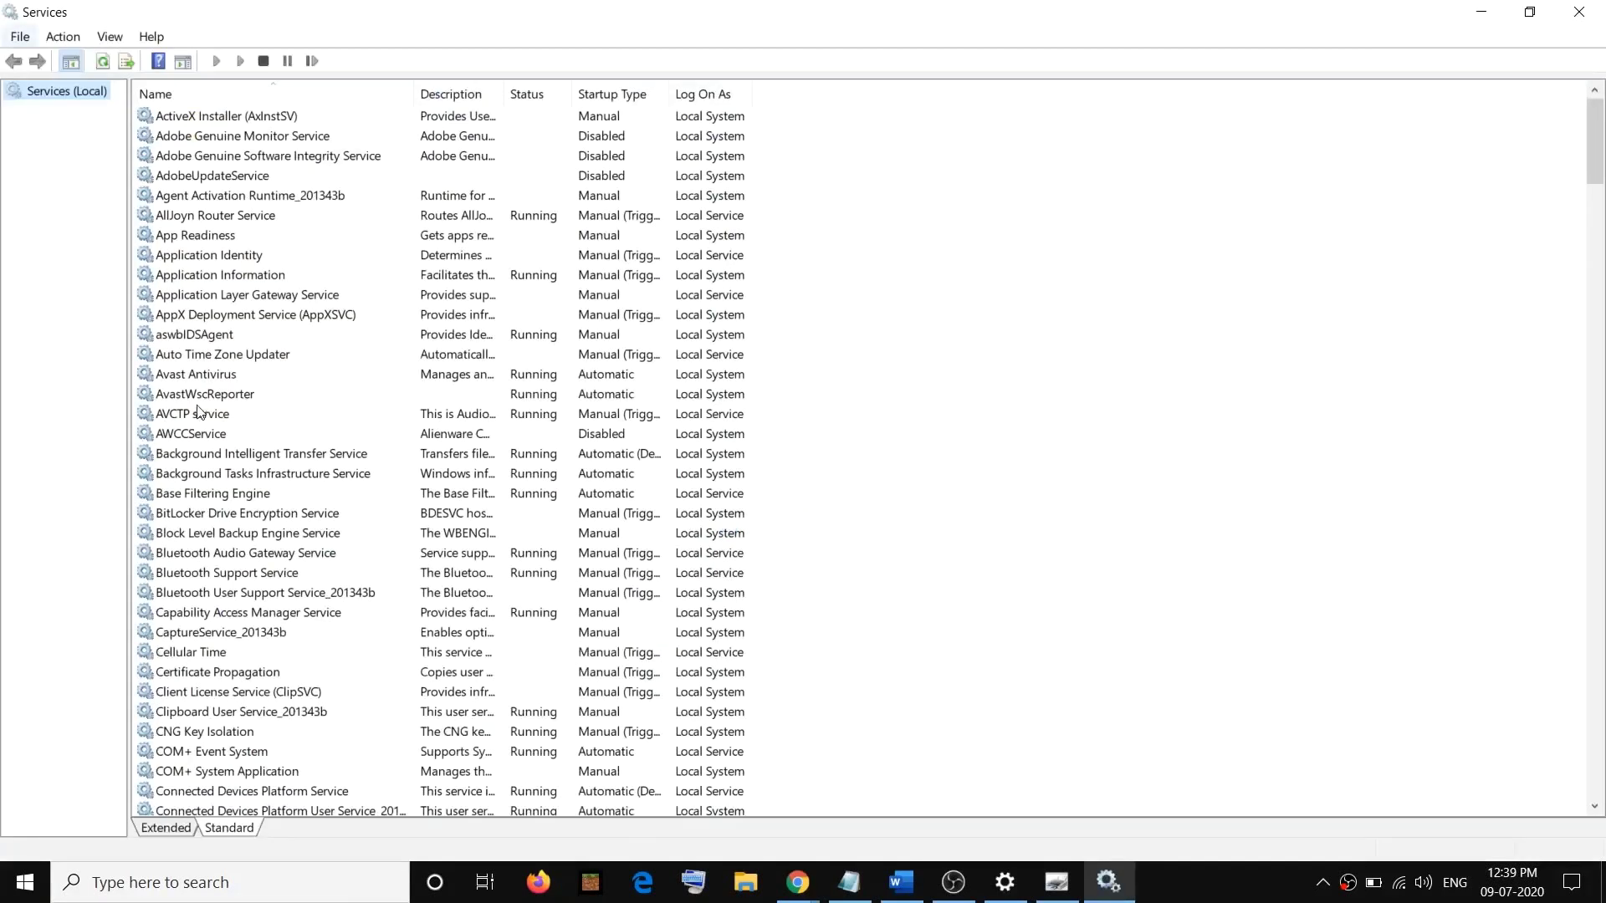
Start the Print Spooler service from its properties, accept the dialog, and close Services.
click(241, 418)
key(p)
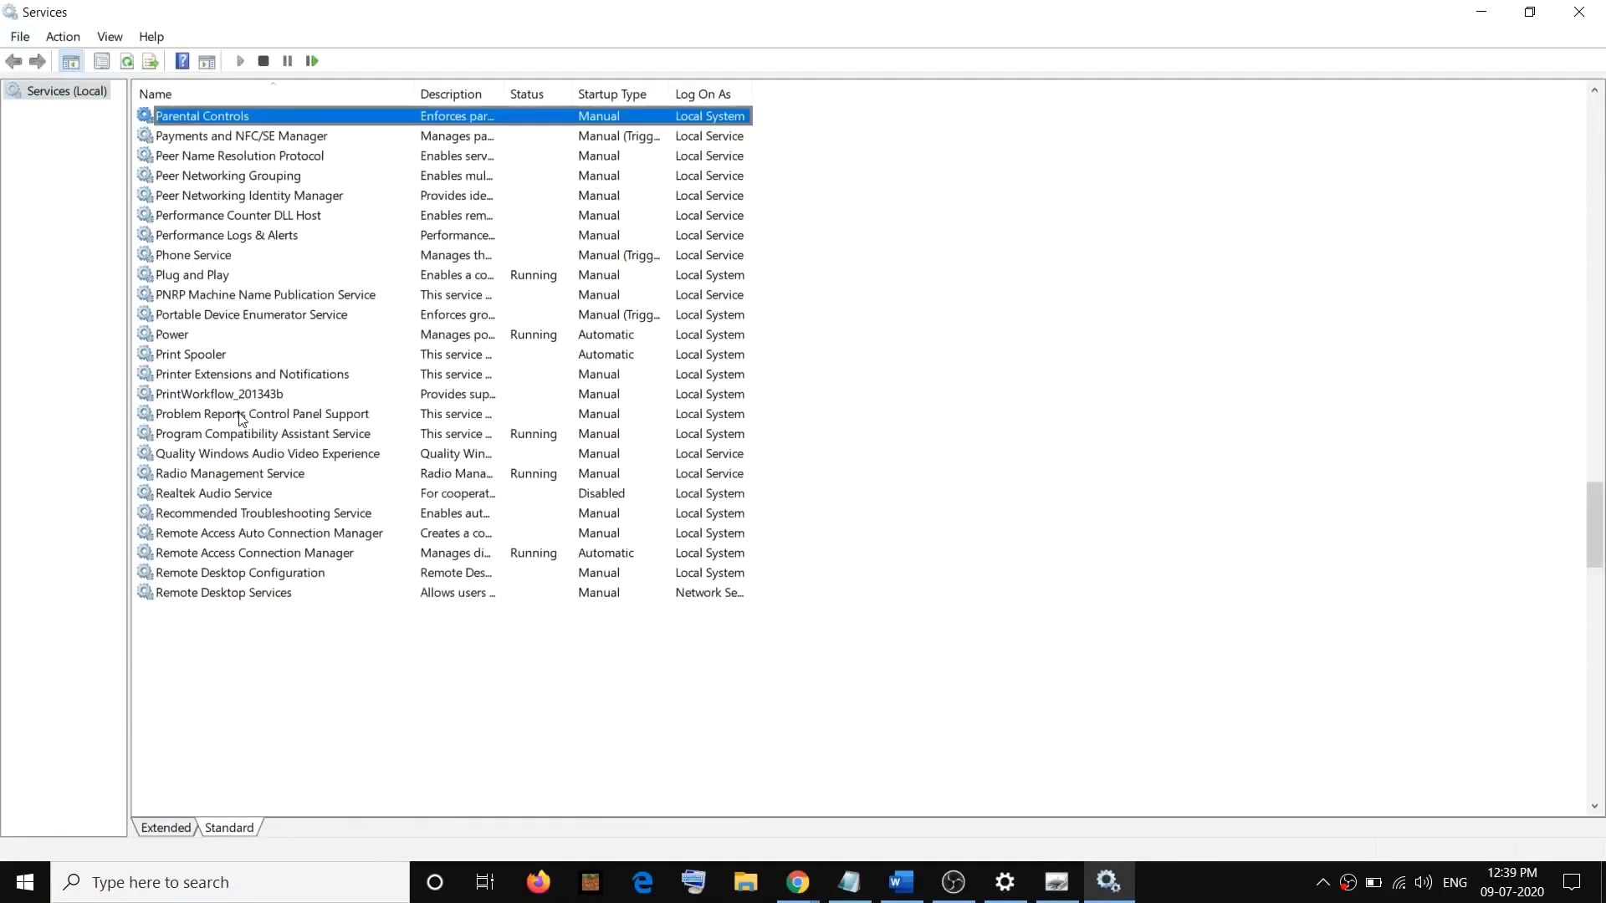
click(173, 342)
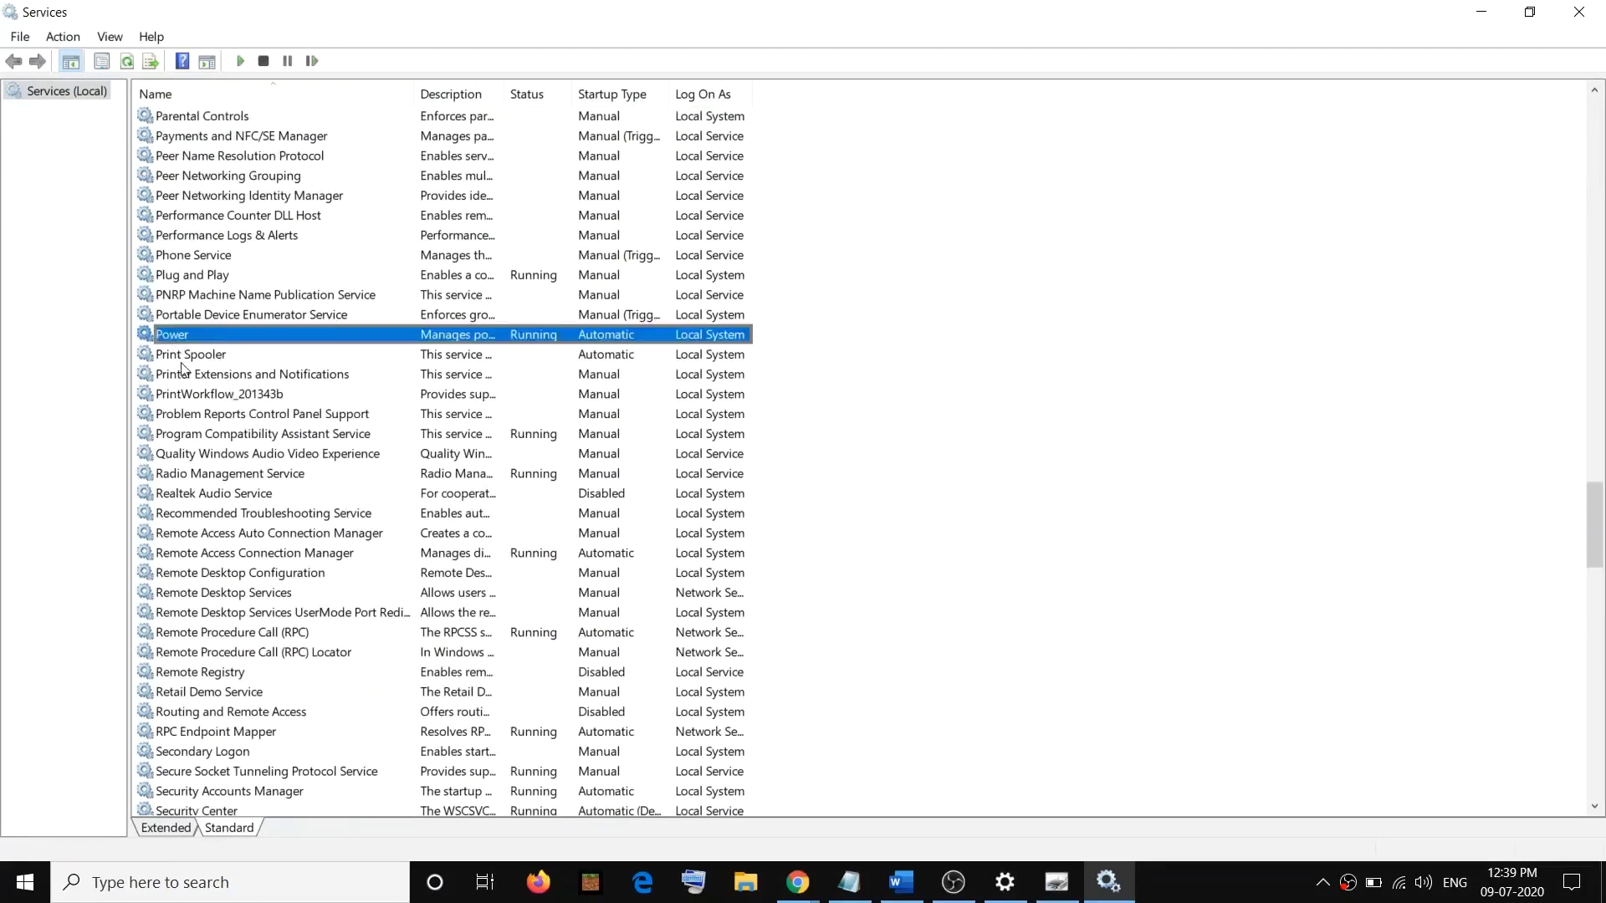
click(181, 355)
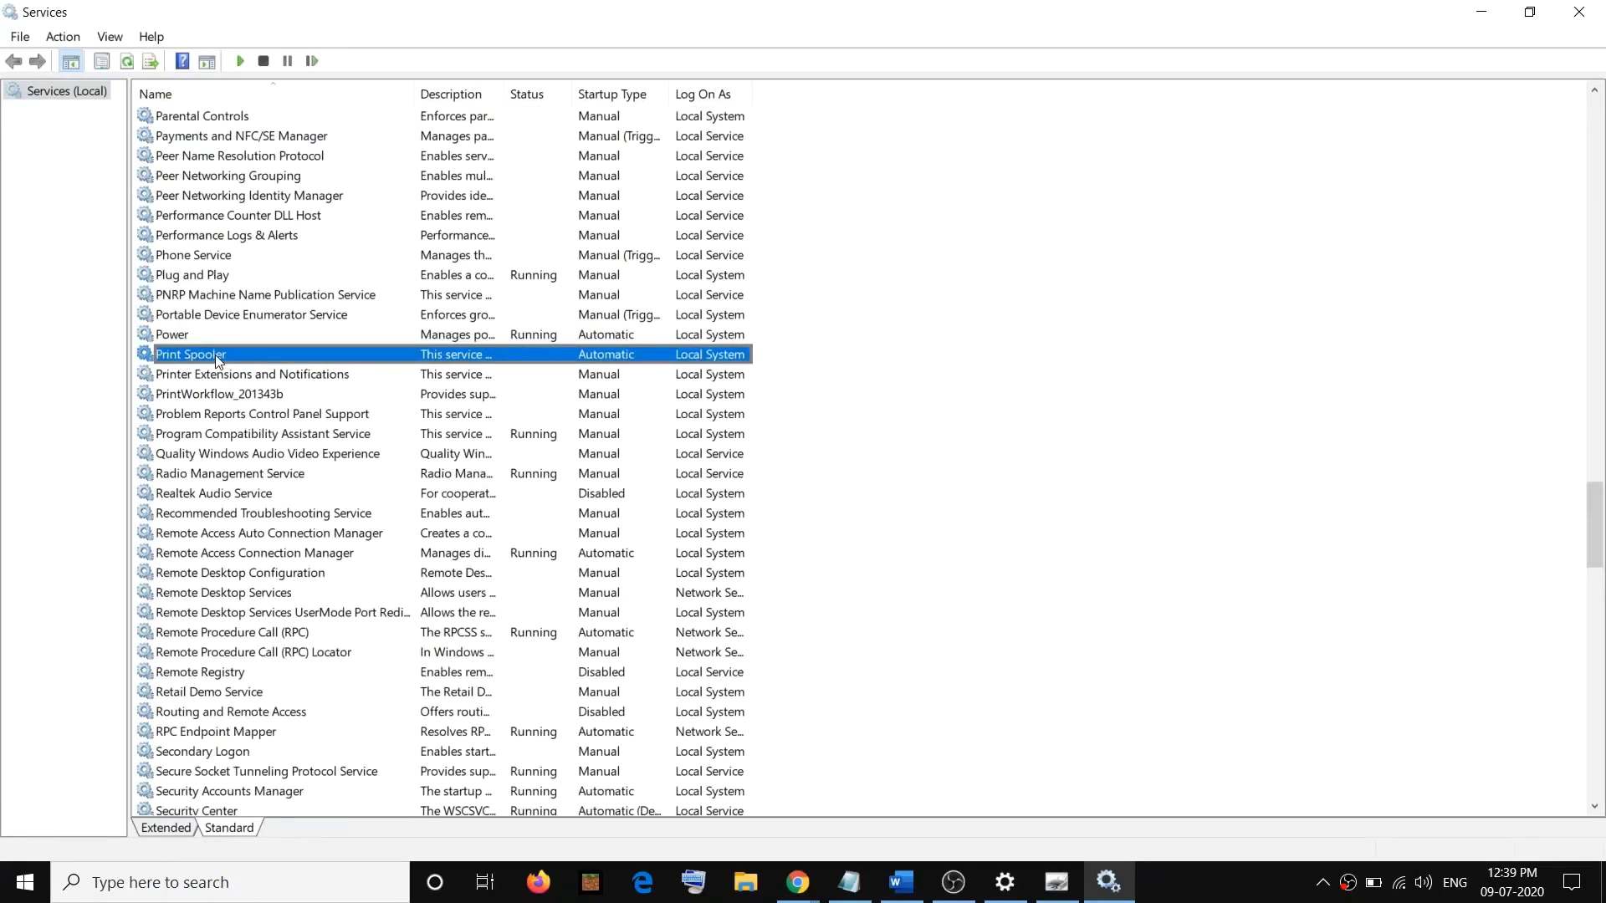
double_click(215, 358)
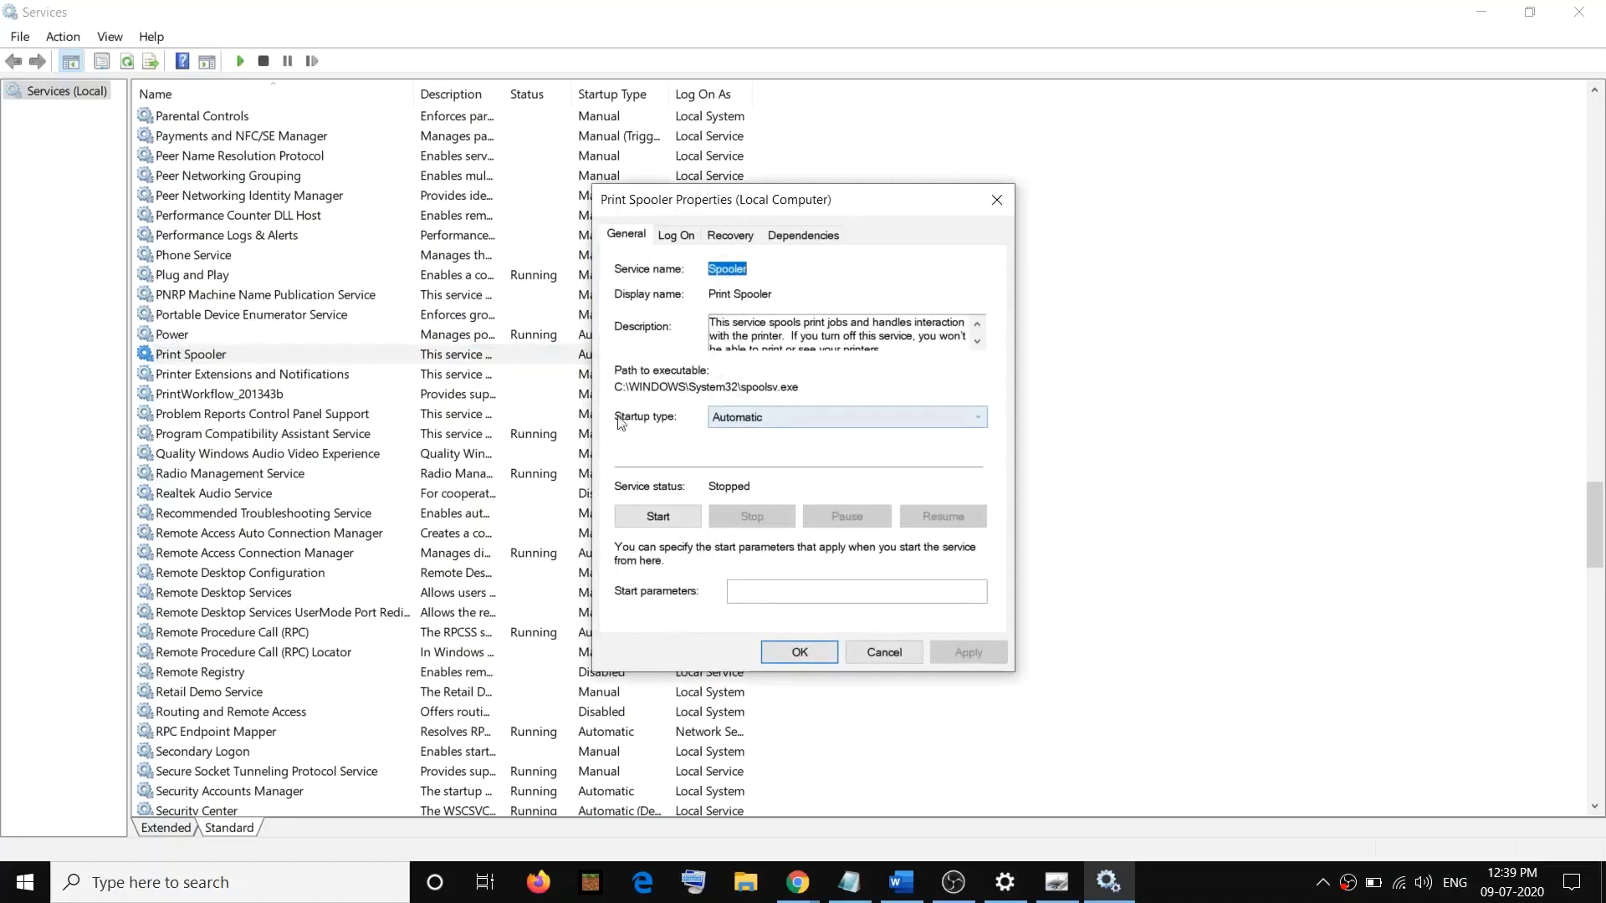
click(652, 520)
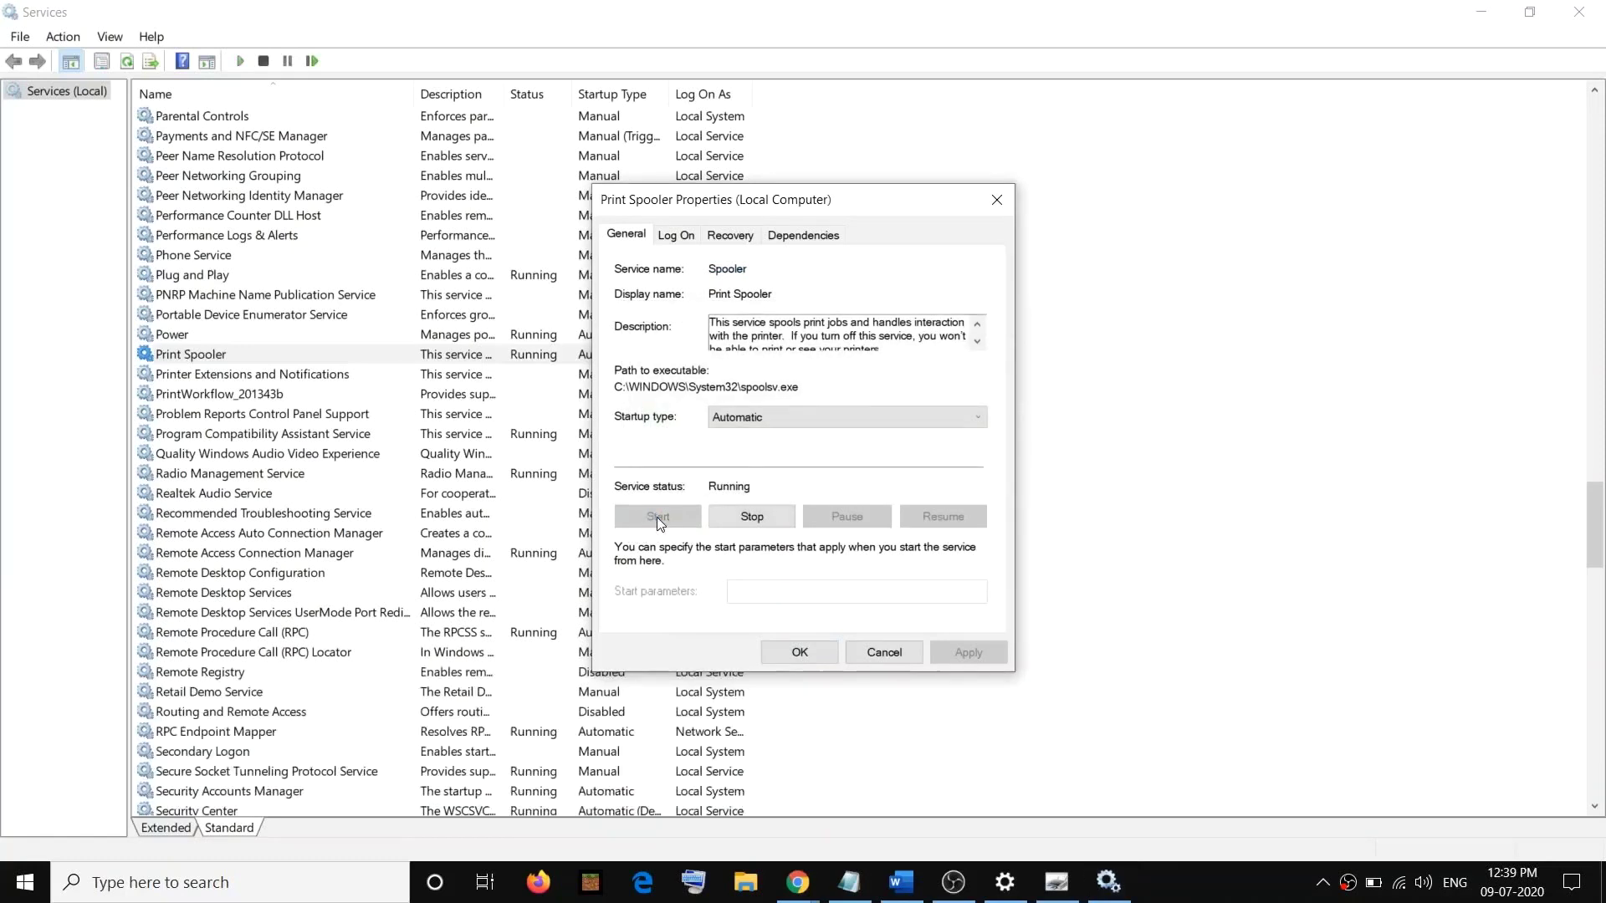
click(803, 653)
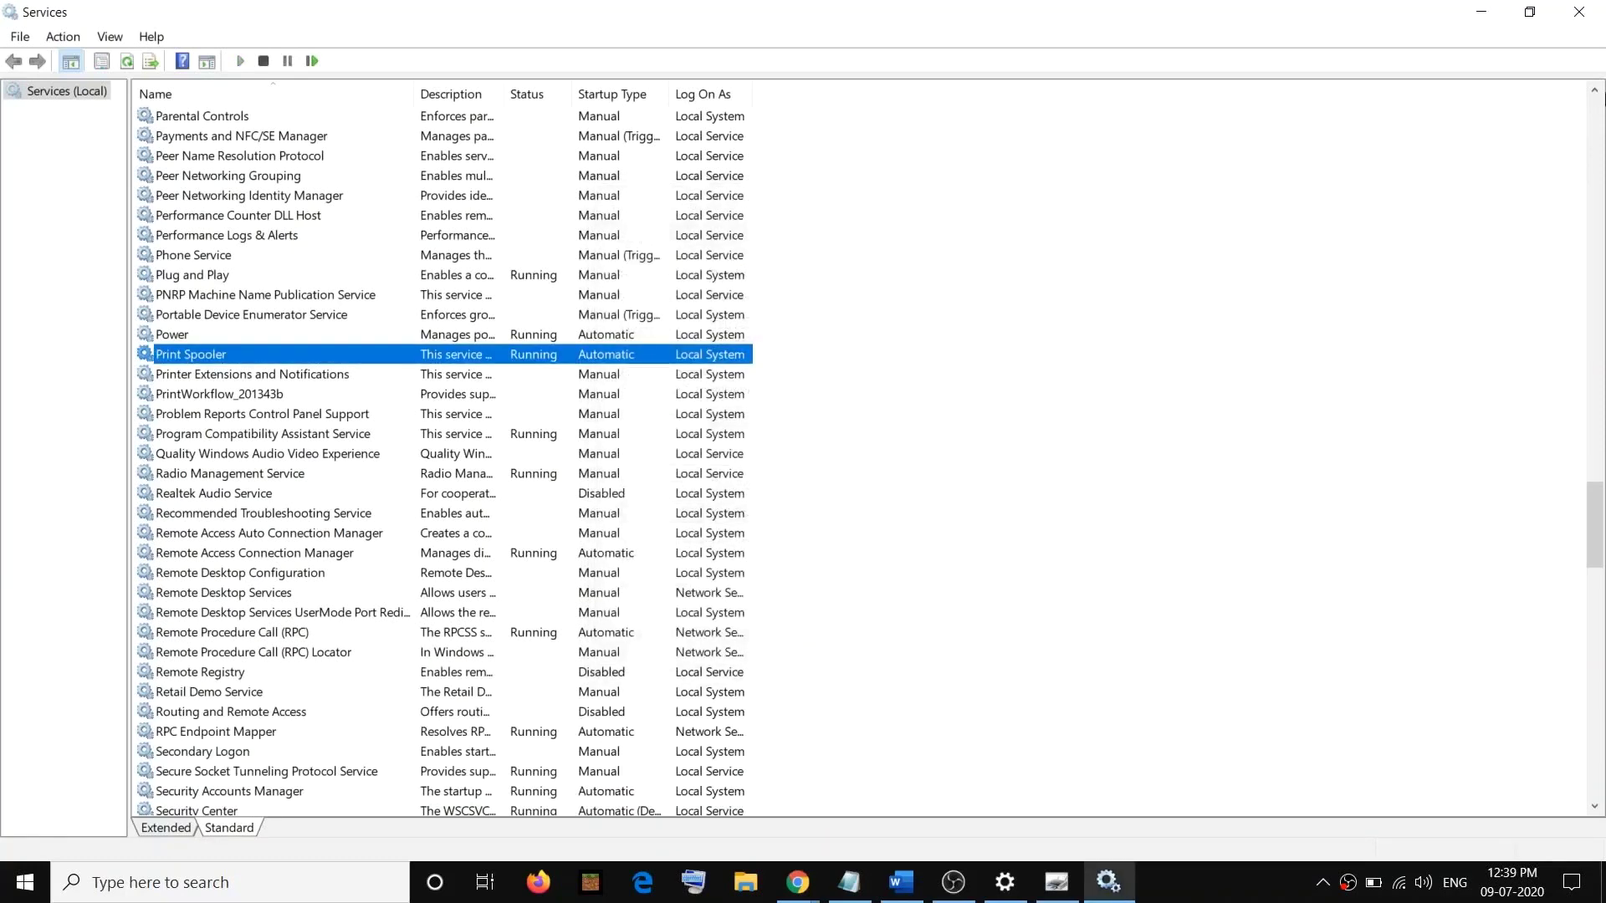
click(1585, 14)
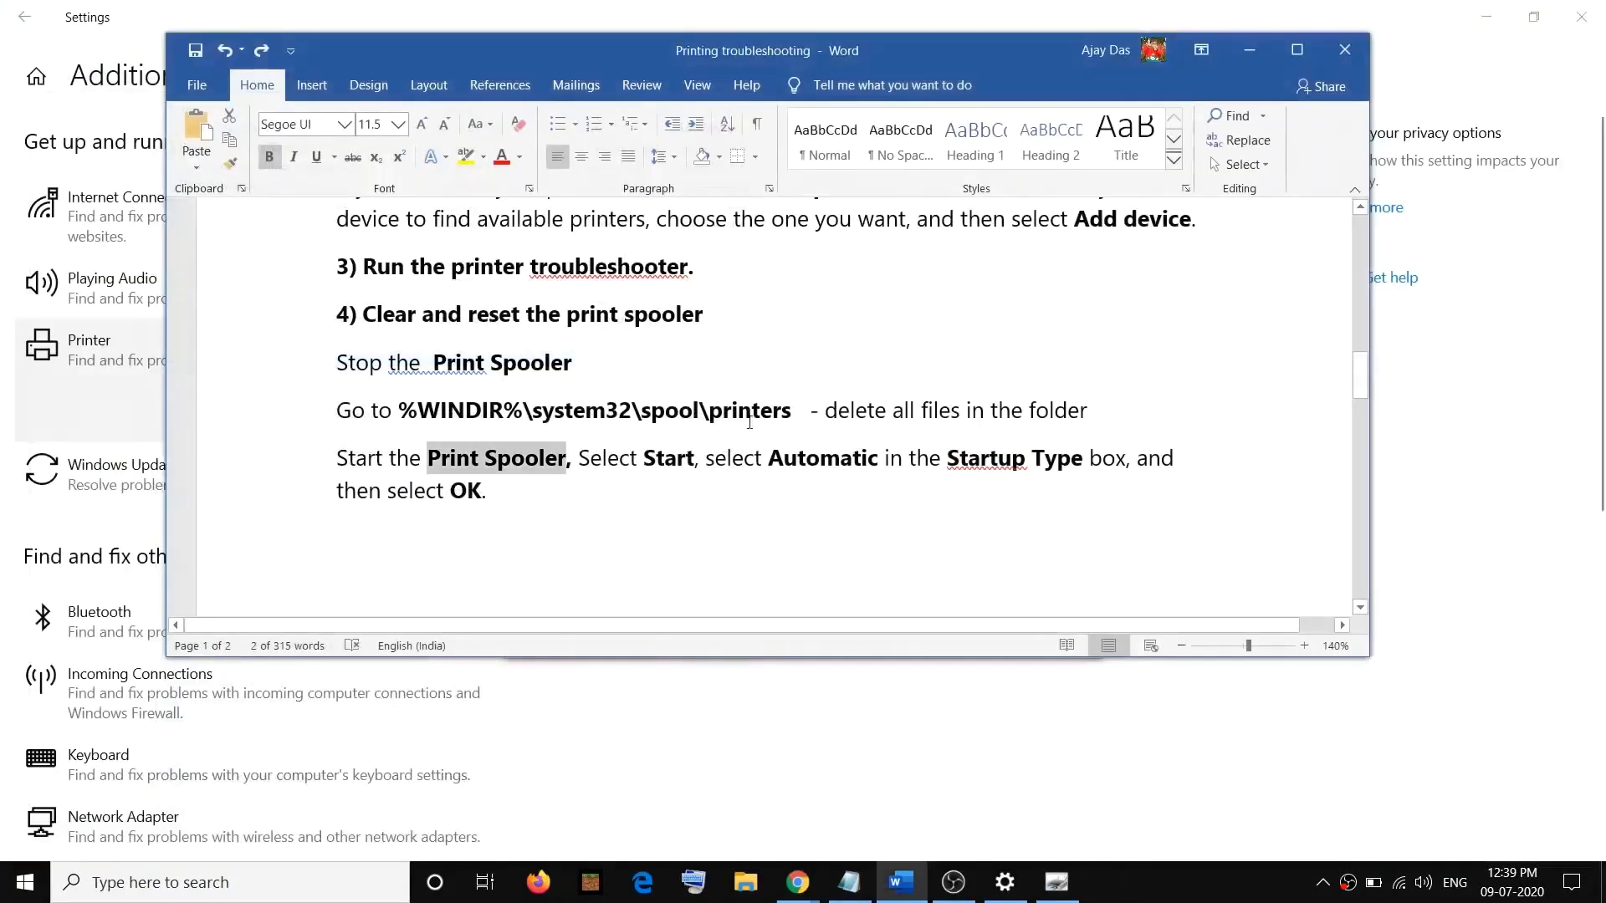
Read section 5 of the Word document on uninstalling and reinstalling the latest printer driver.
scroll(776, 480, down, 2)
scroll(776, 479, up, 1)
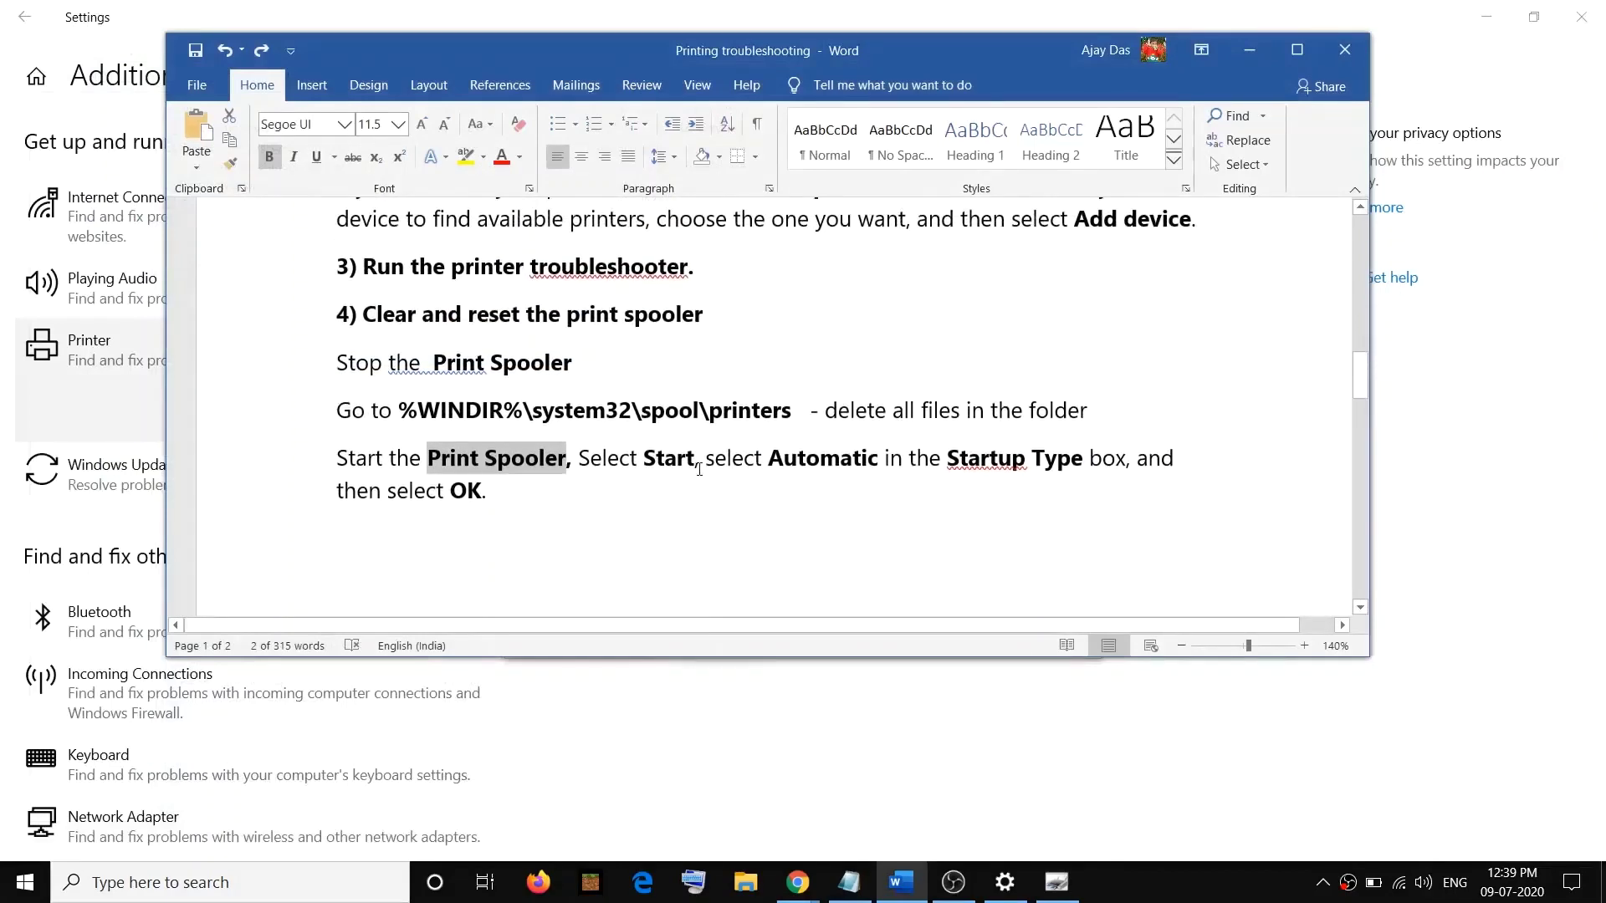
click(700, 462)
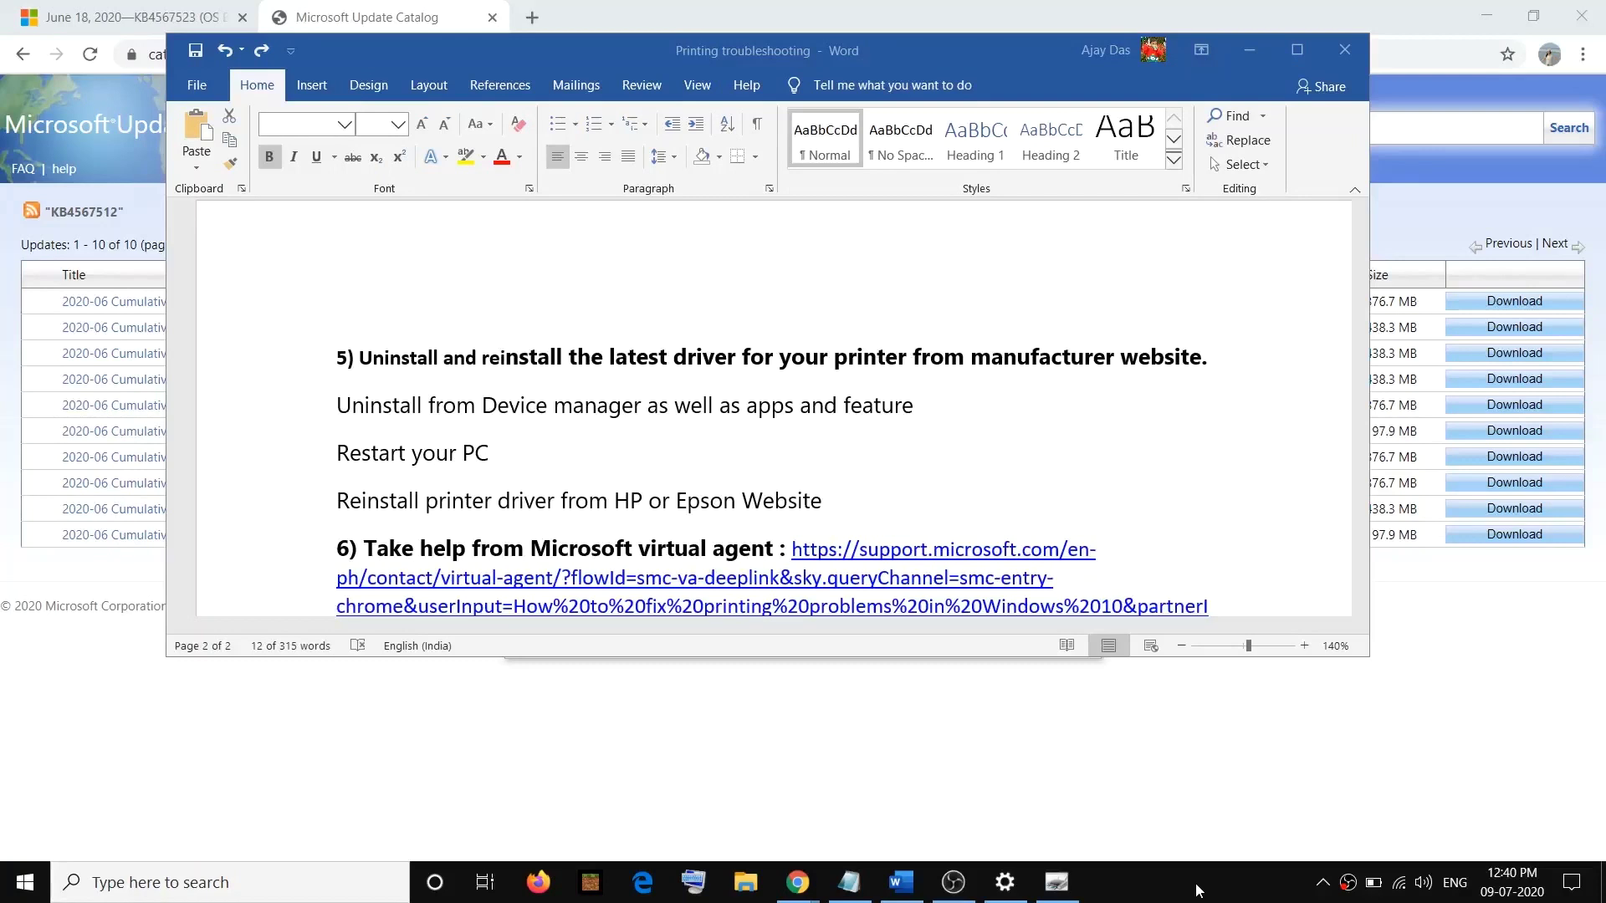
drag(389, 369, 527, 371)
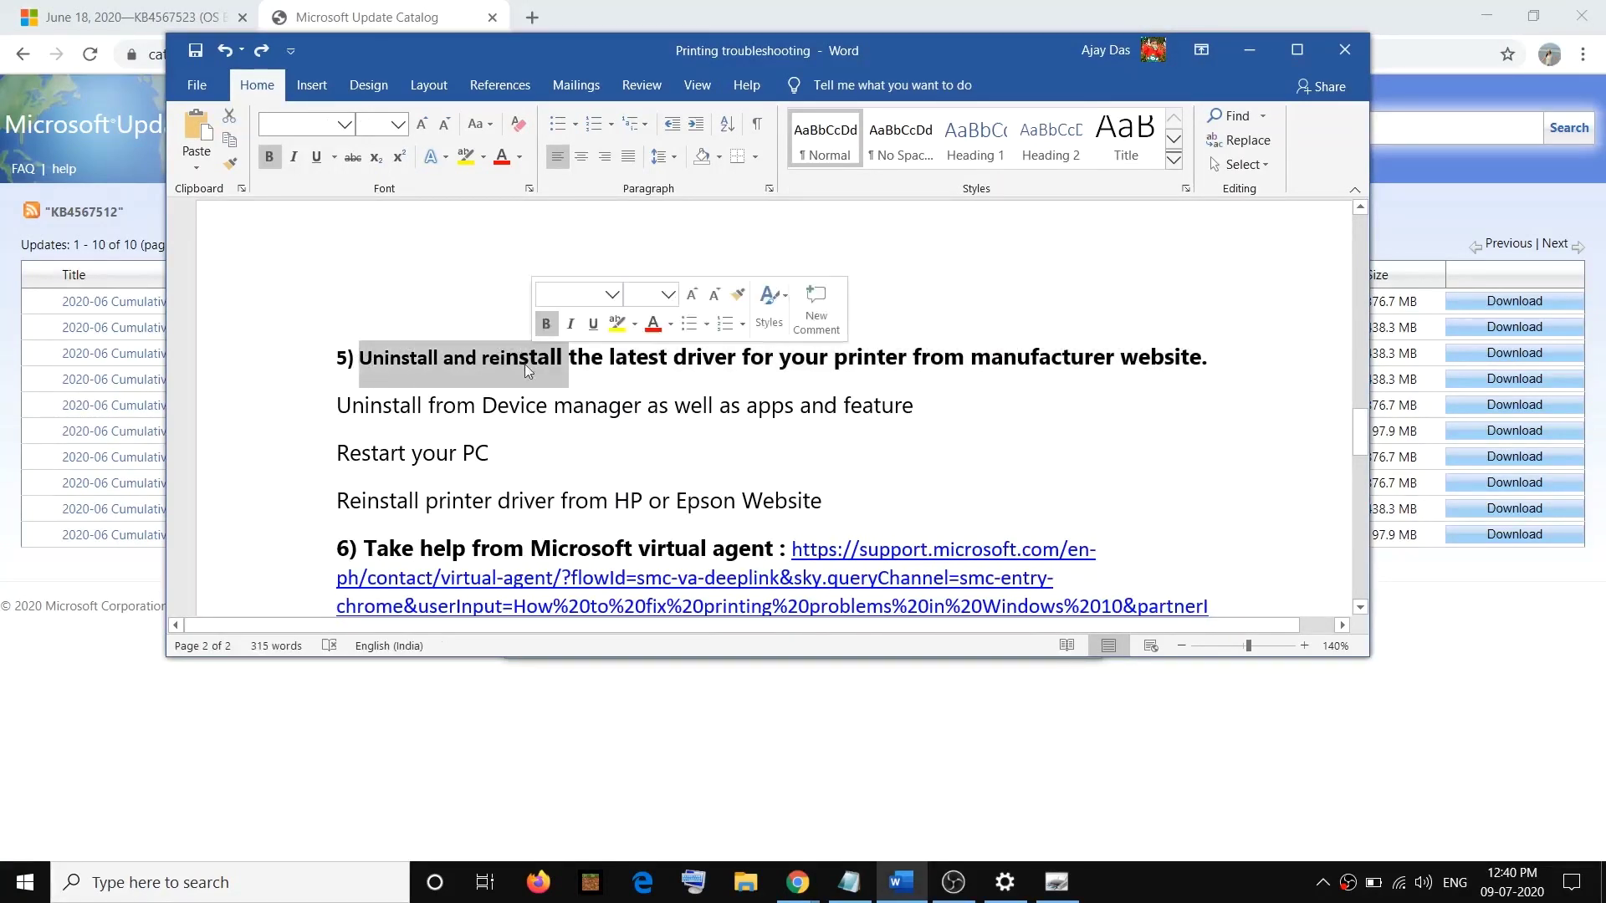
click(400, 405)
drag(373, 360, 428, 359)
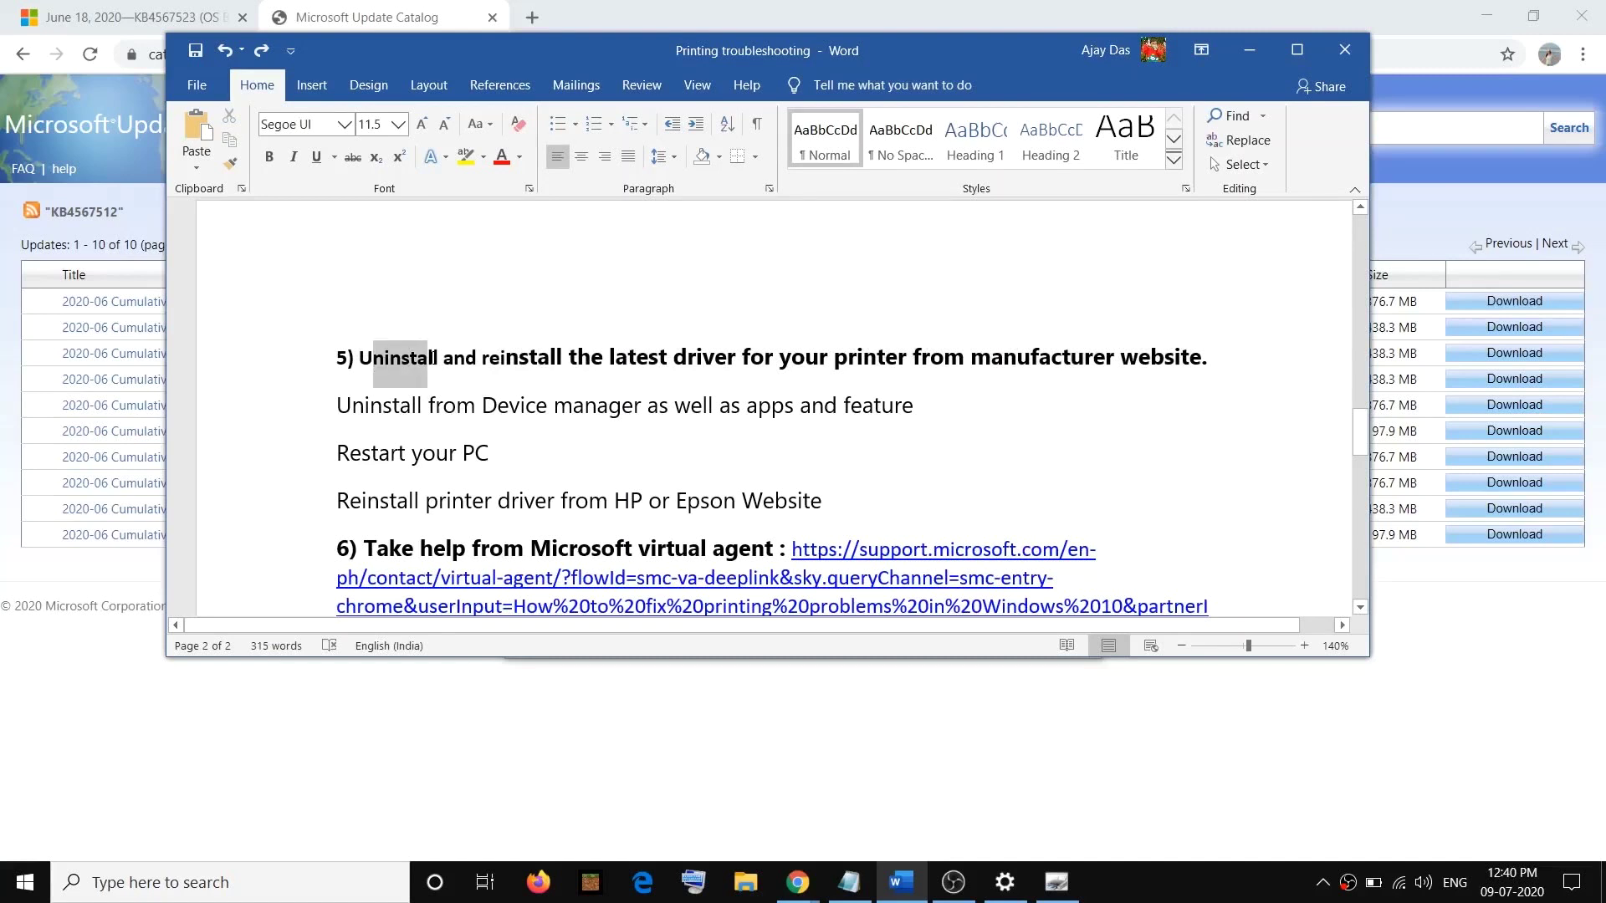
drag(648, 410, 428, 410)
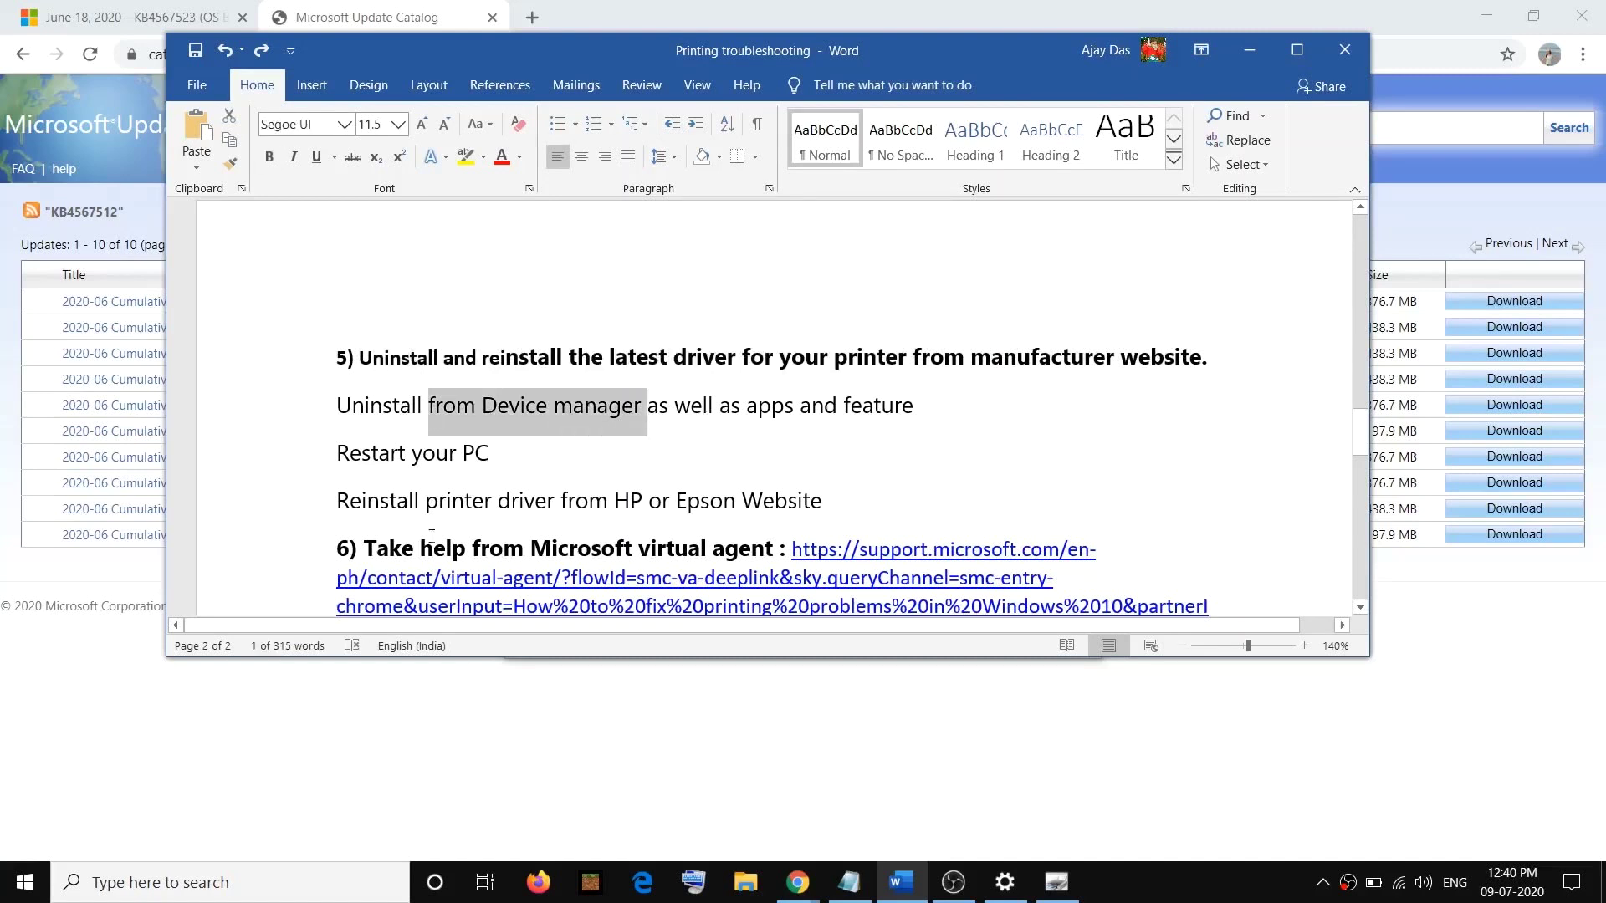
Open Device Manager and collapse the System devices category.
right_click(24, 888)
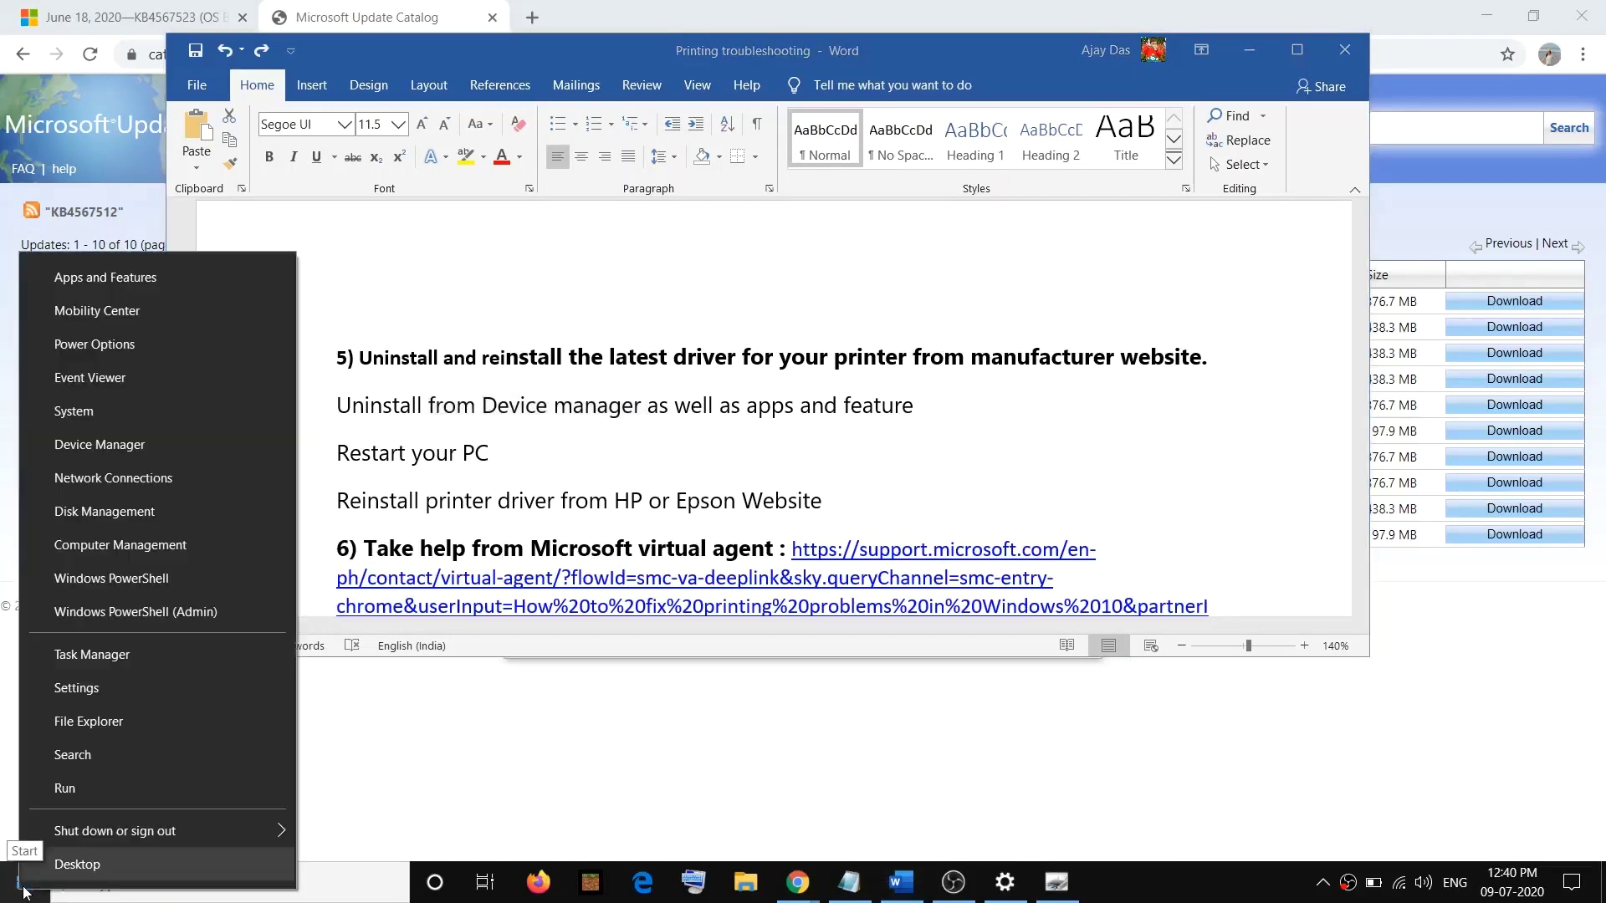
click(148, 444)
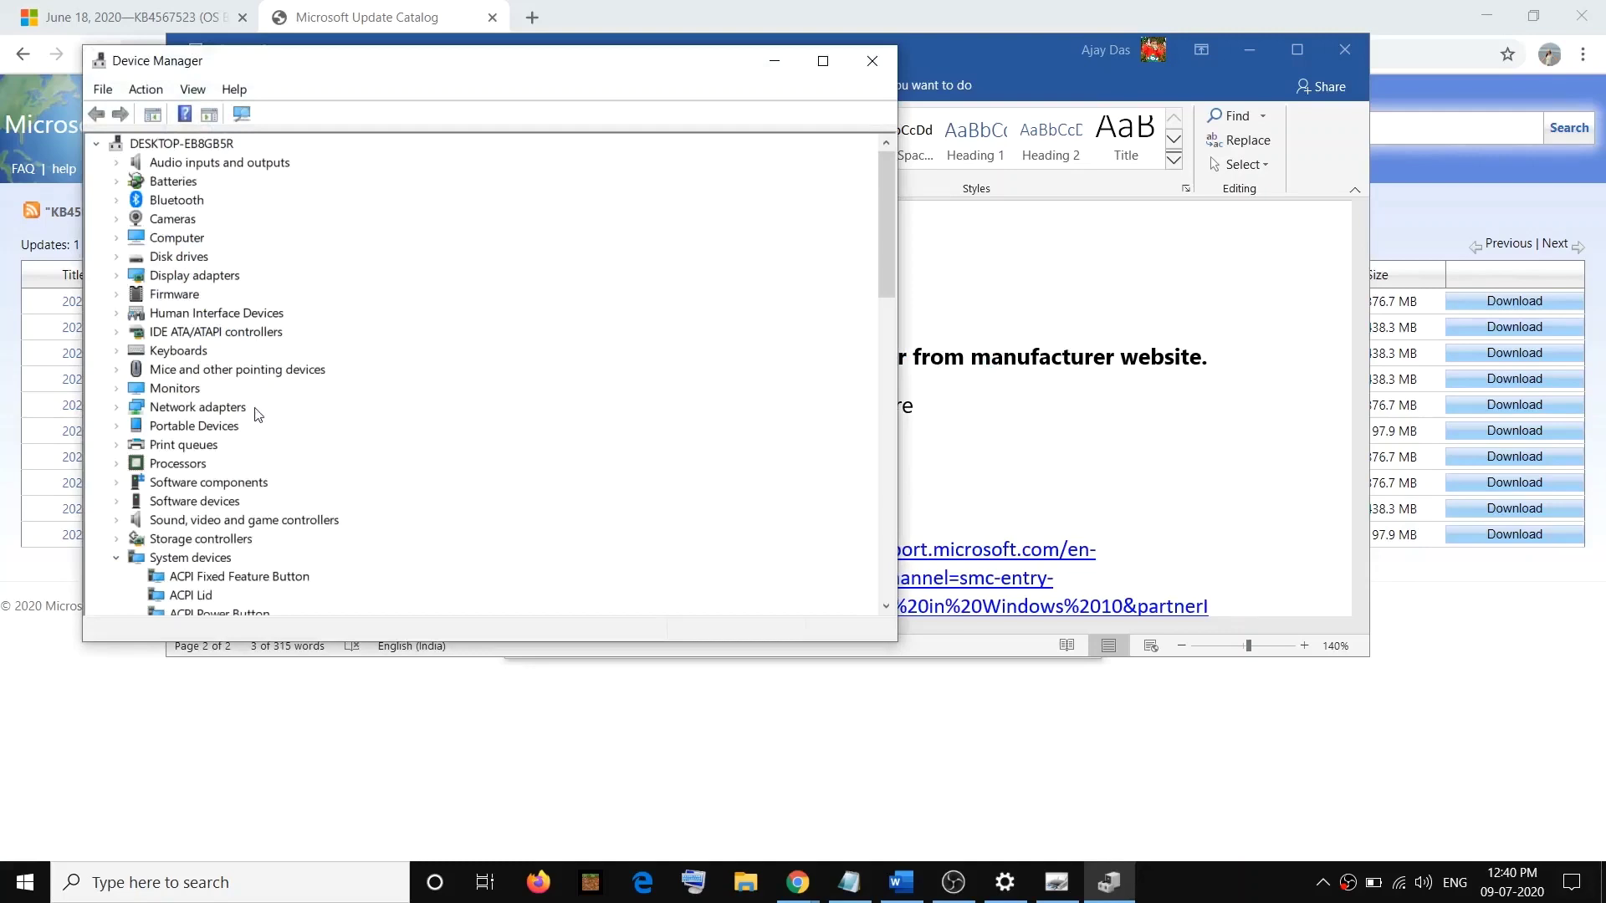
scroll(237, 460, down, 1)
click(116, 519)
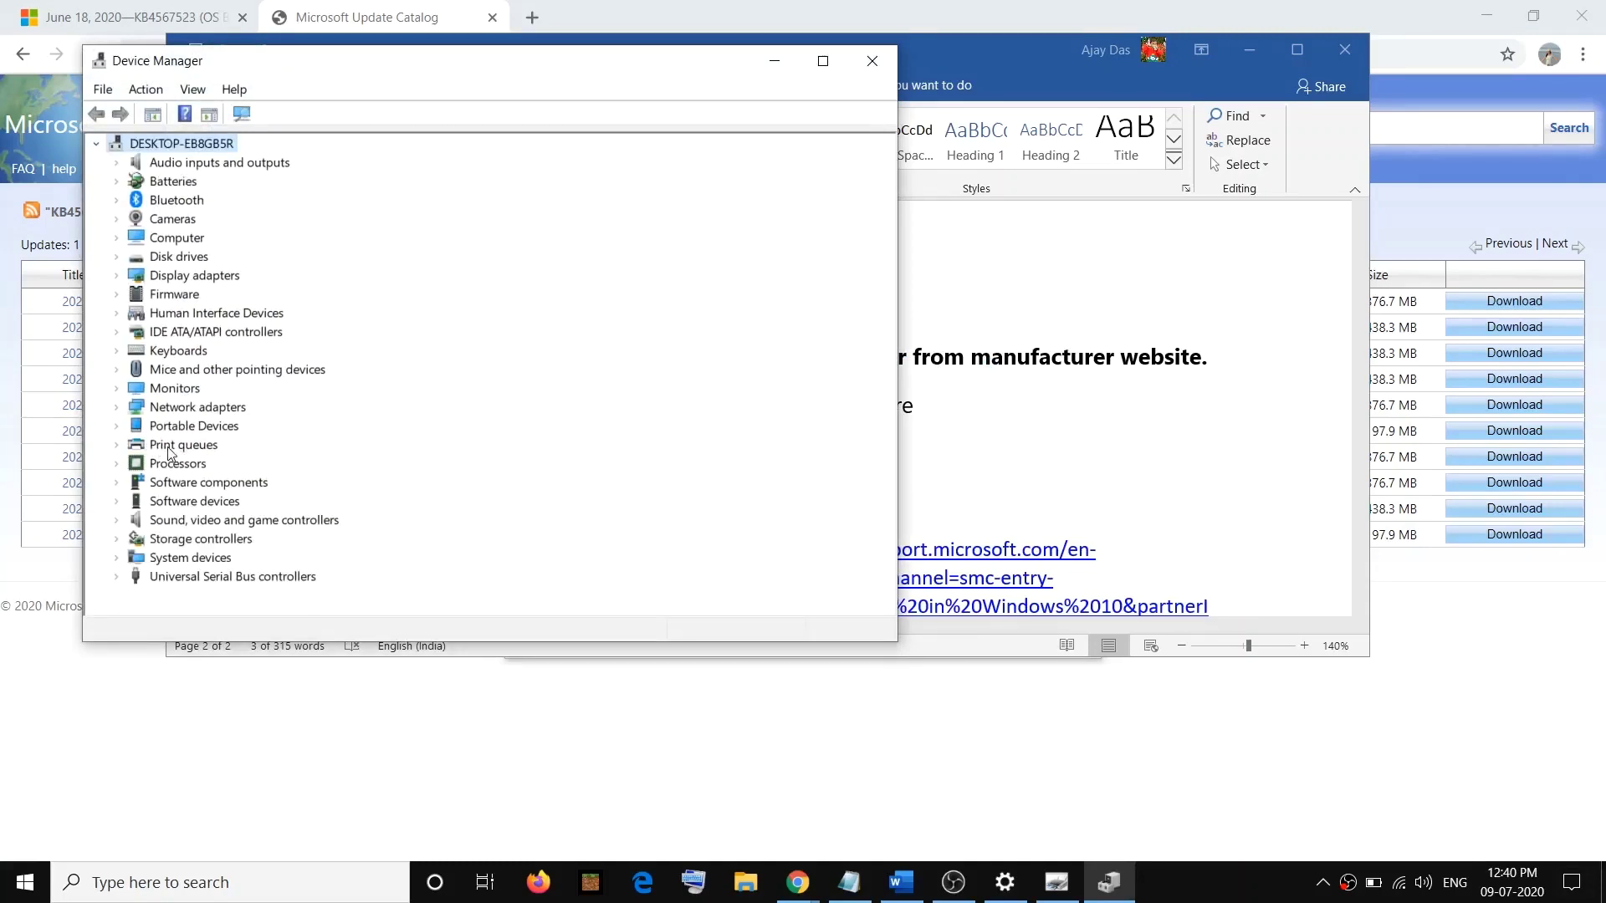
Show hidden devices in Device Manager and expand the Print queues category.
click(193, 89)
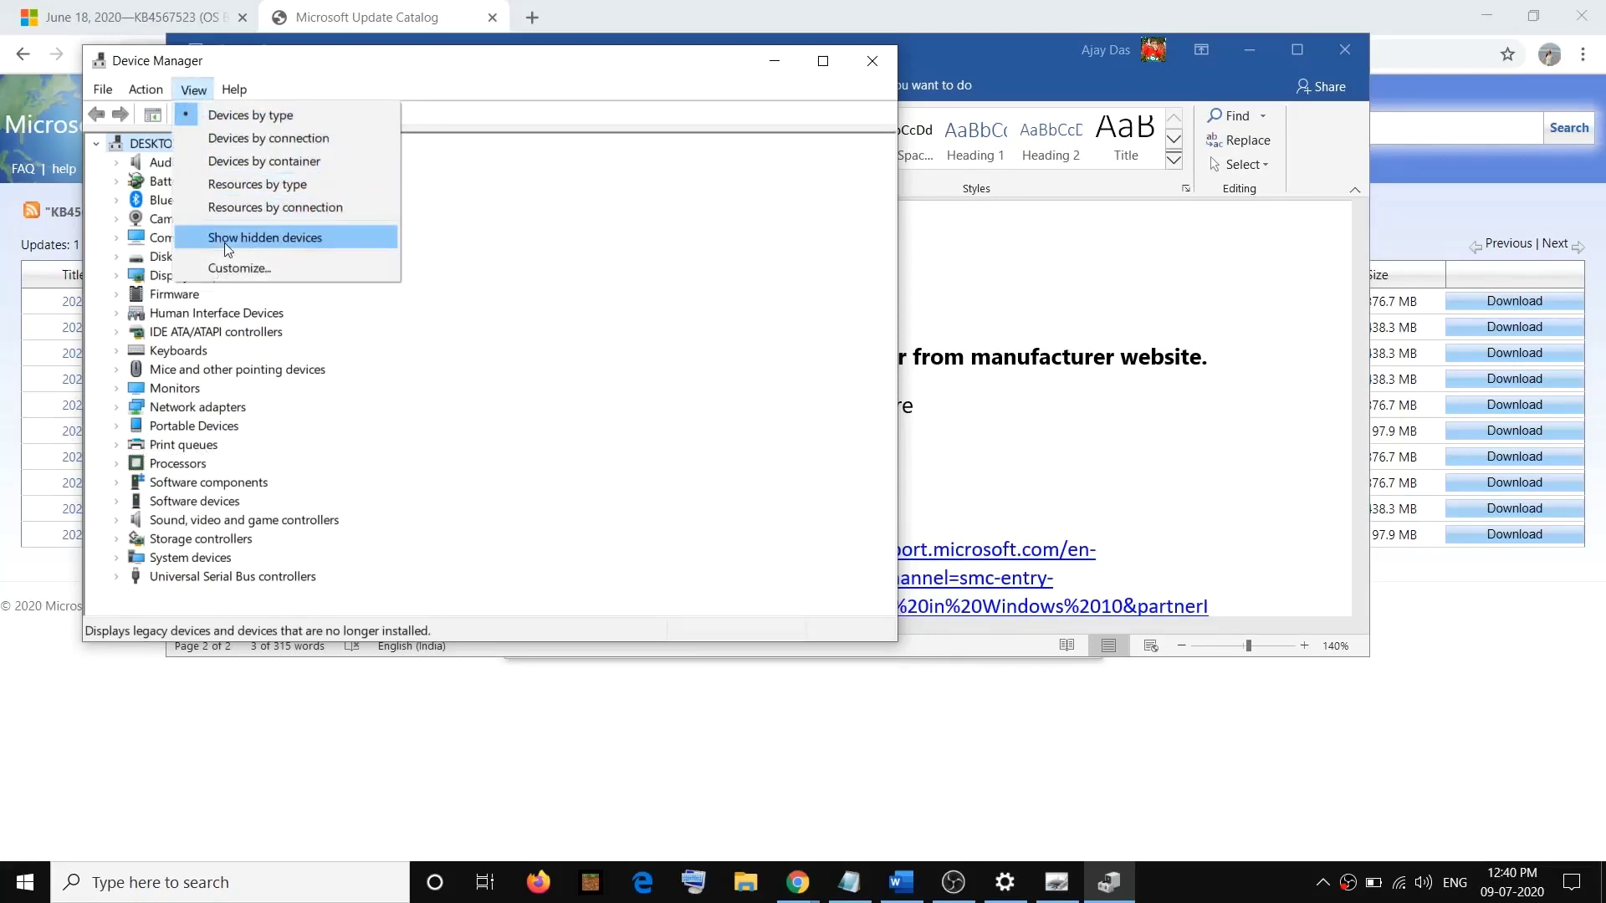
click(250, 239)
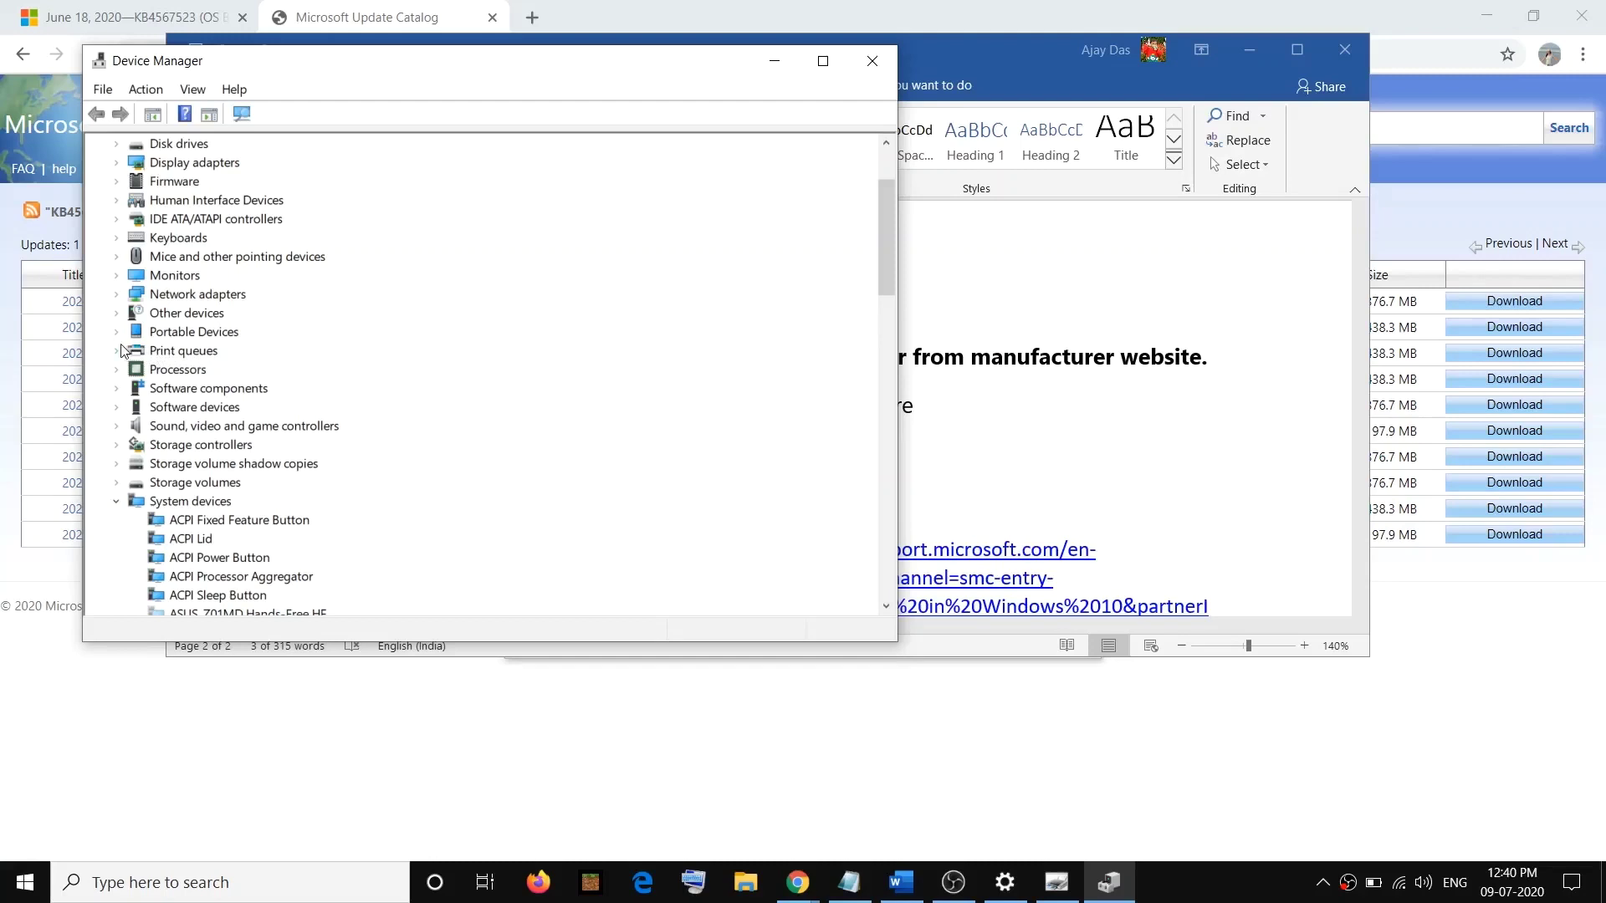
click(119, 351)
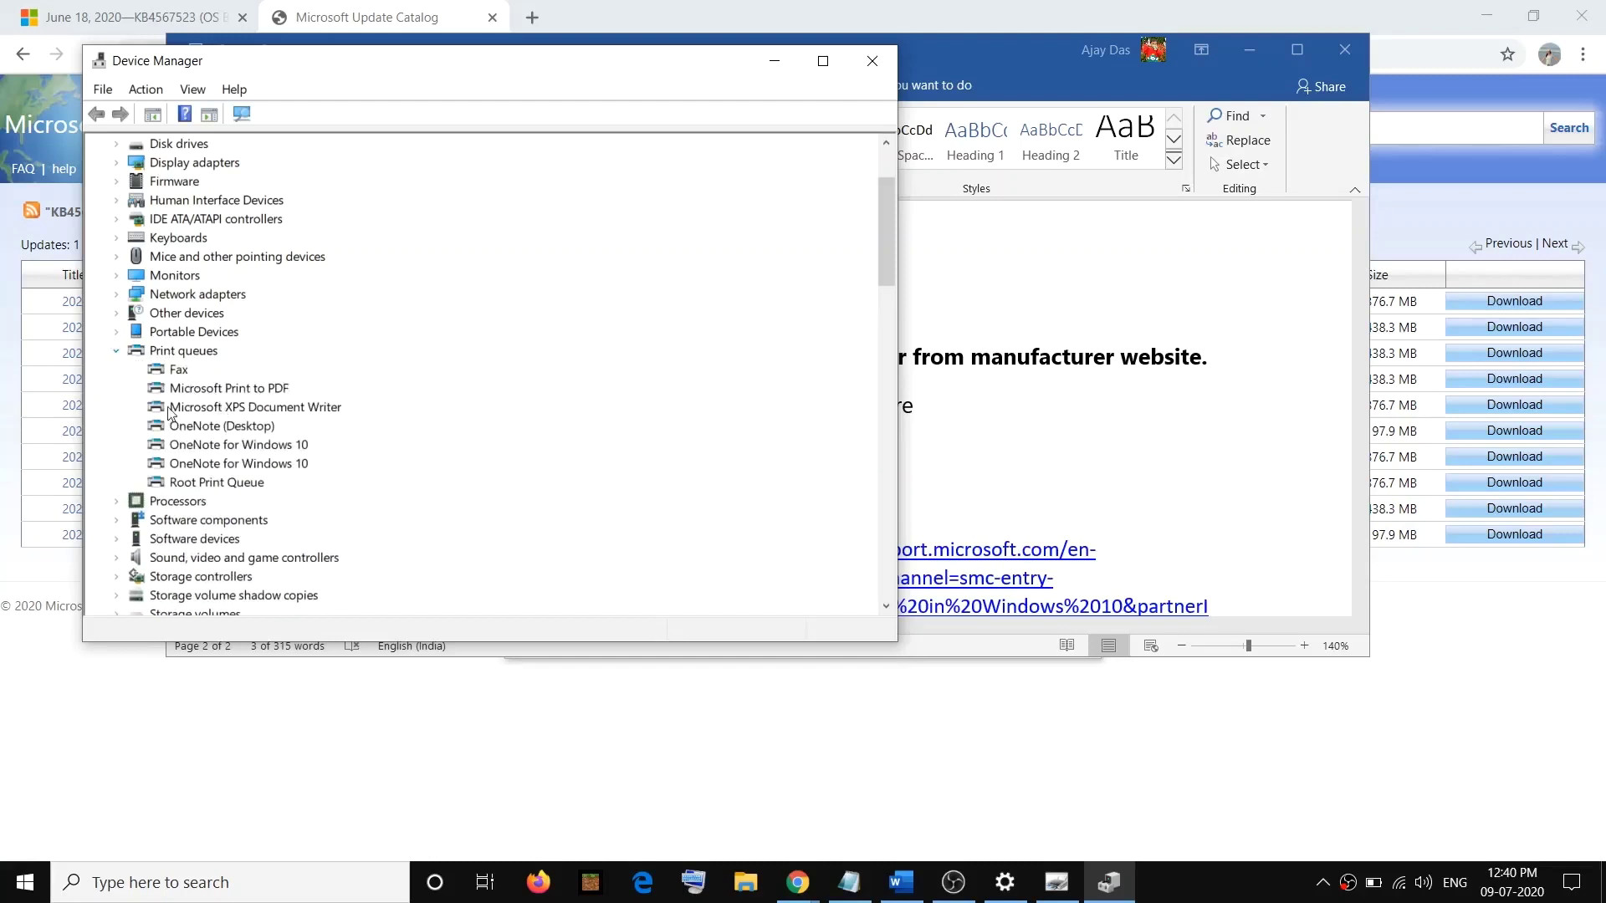
Bring up the uninstall prompt for Microsoft Print to PDF, dismiss it without uninstalling, and close Device Manager.
click(211, 393)
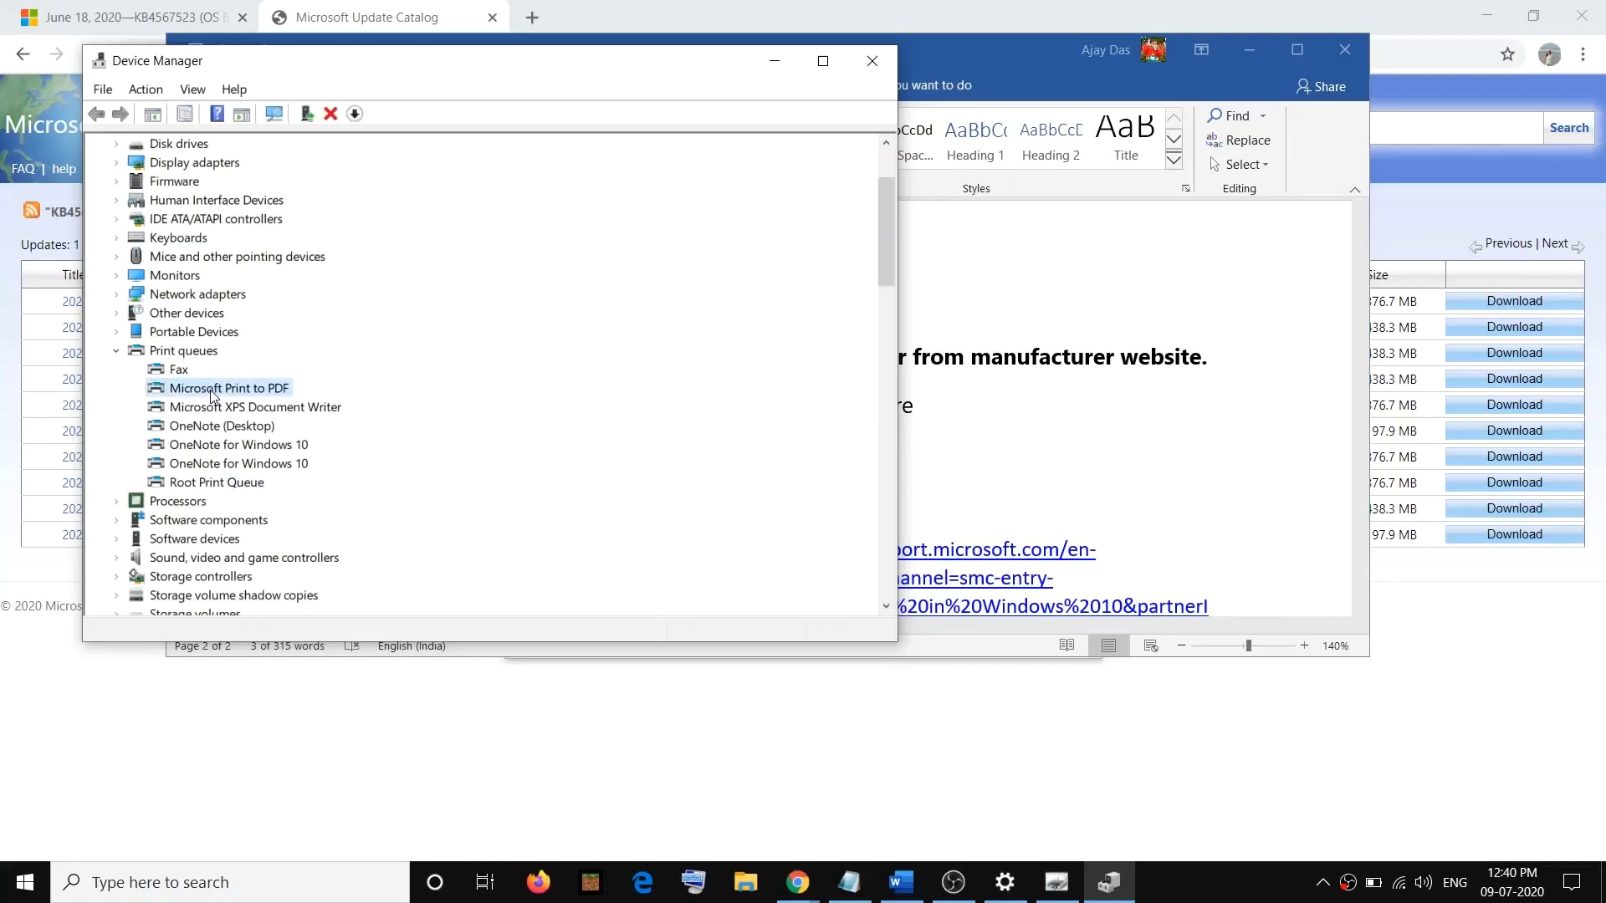
right_click(213, 396)
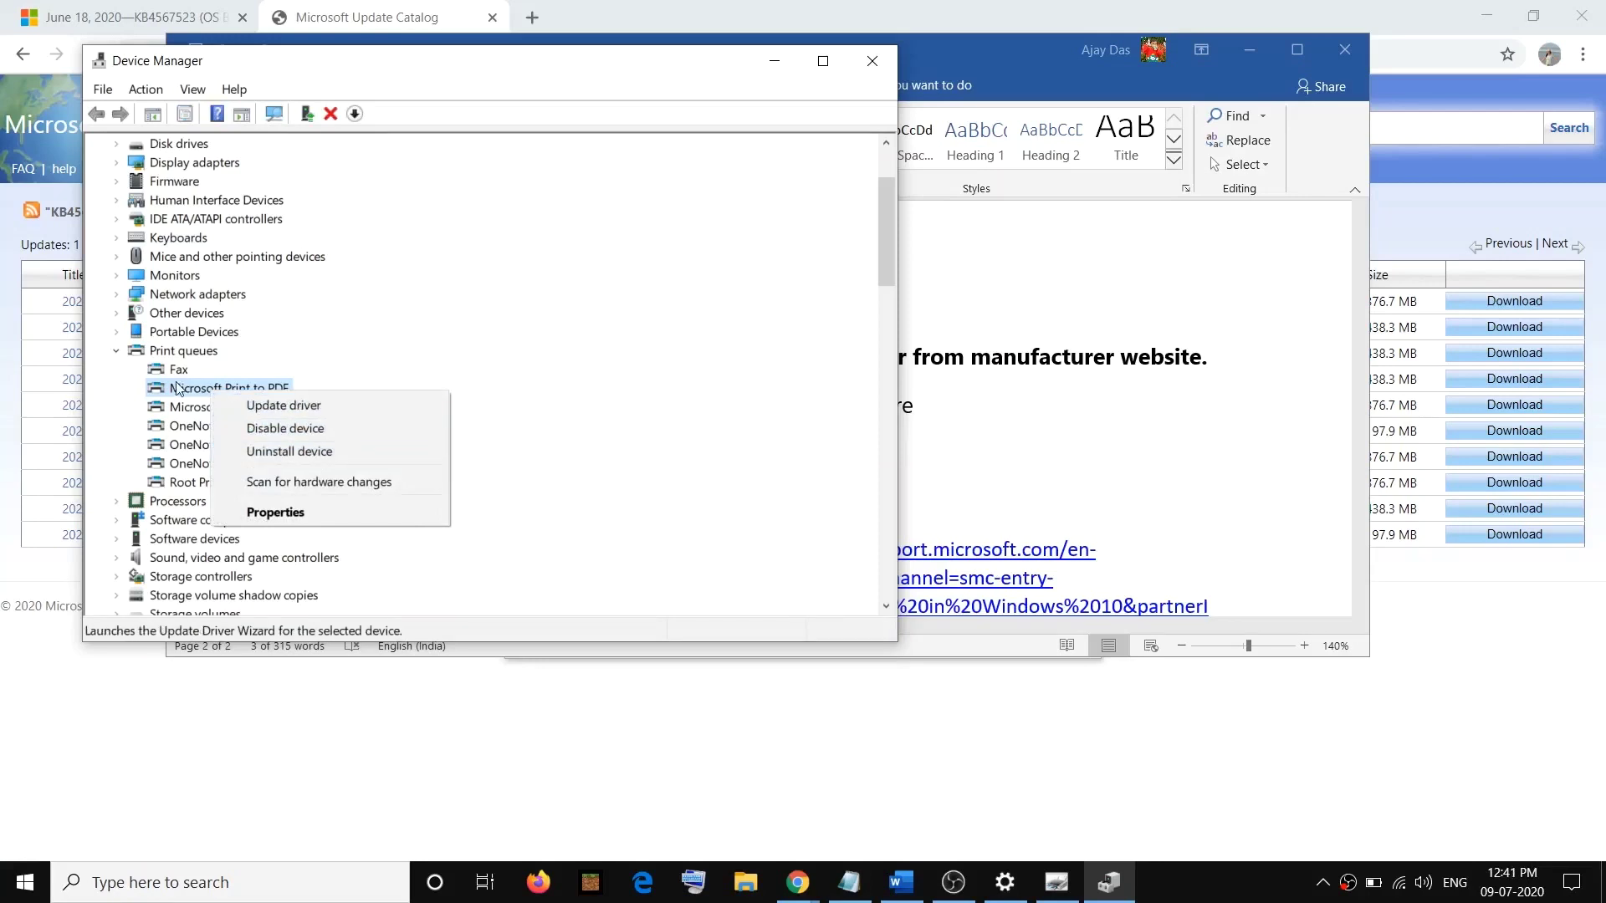
click(255, 407)
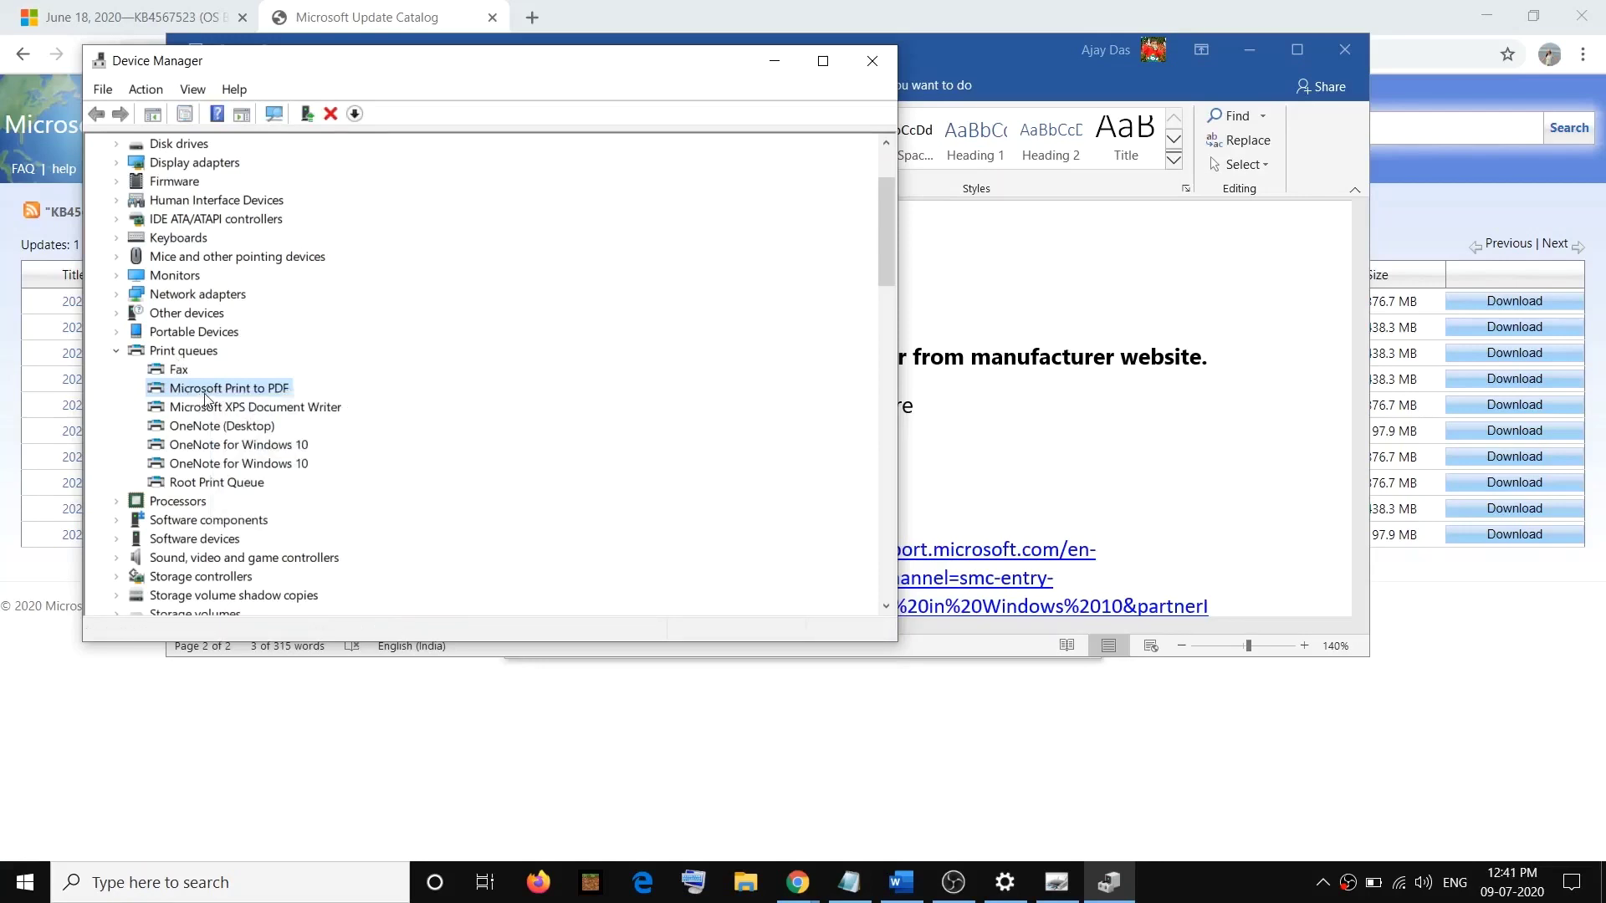
right_click(228, 393)
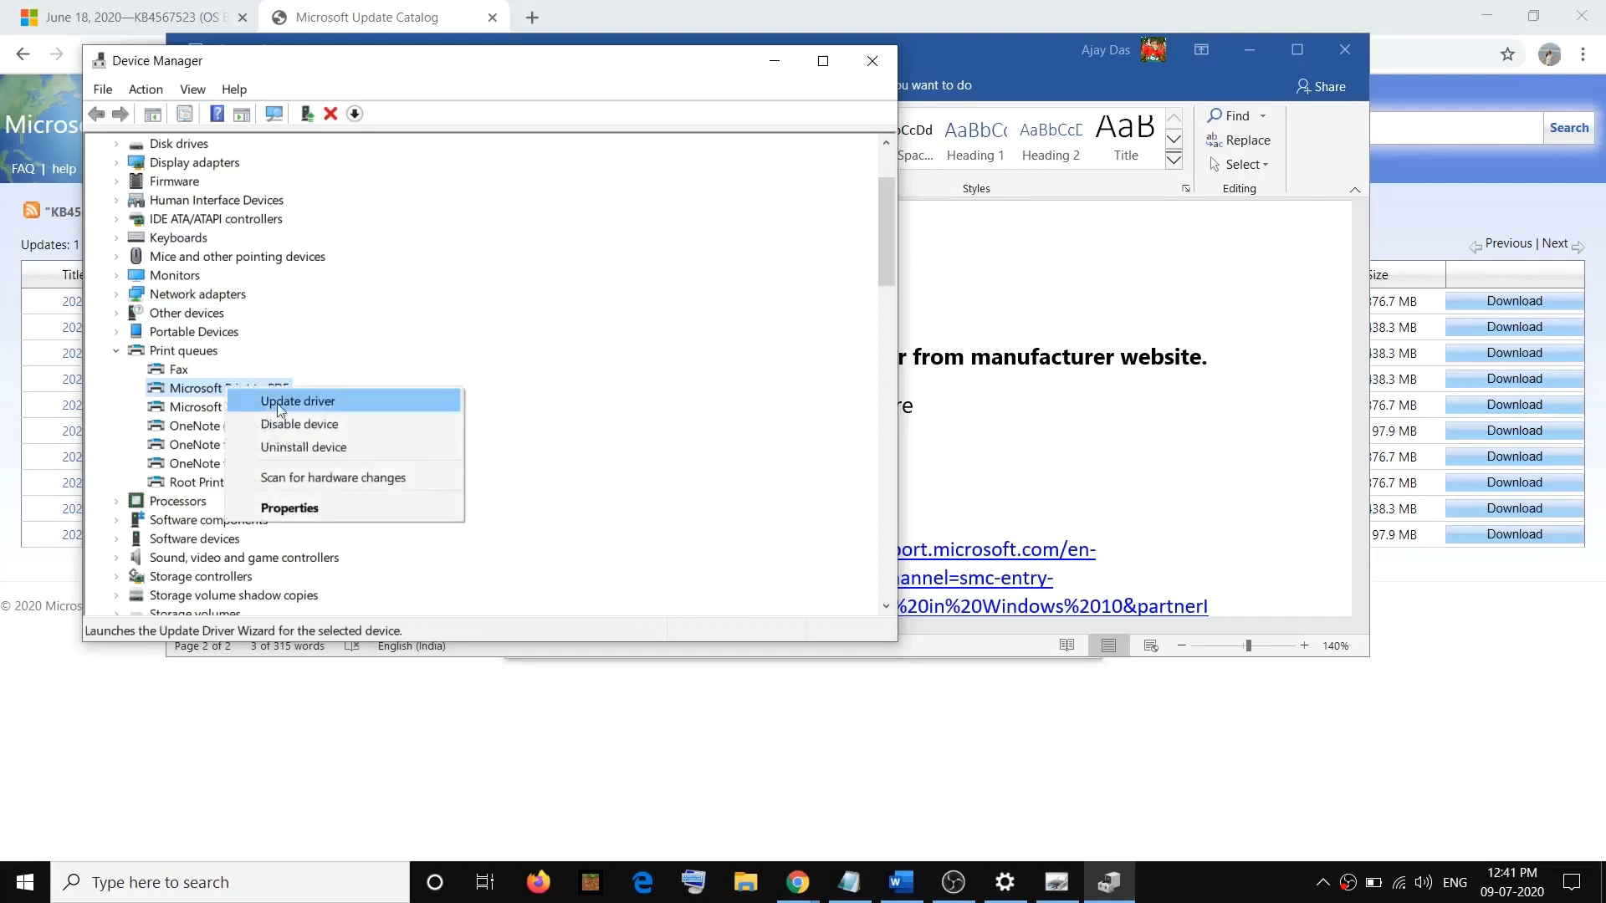
click(309, 446)
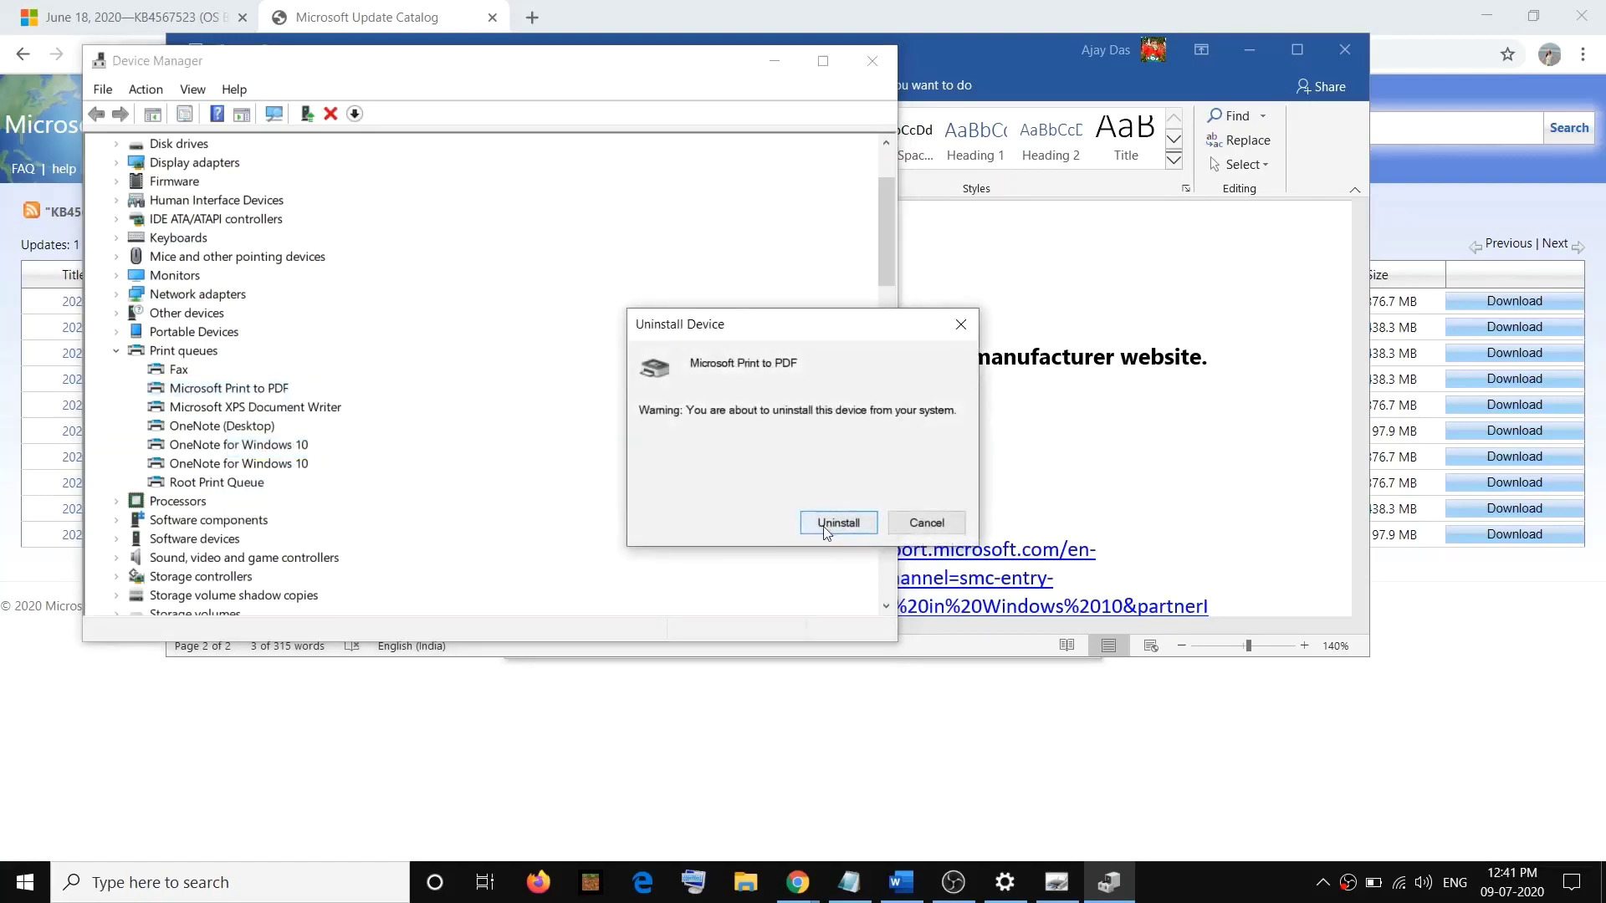
click(970, 323)
click(872, 60)
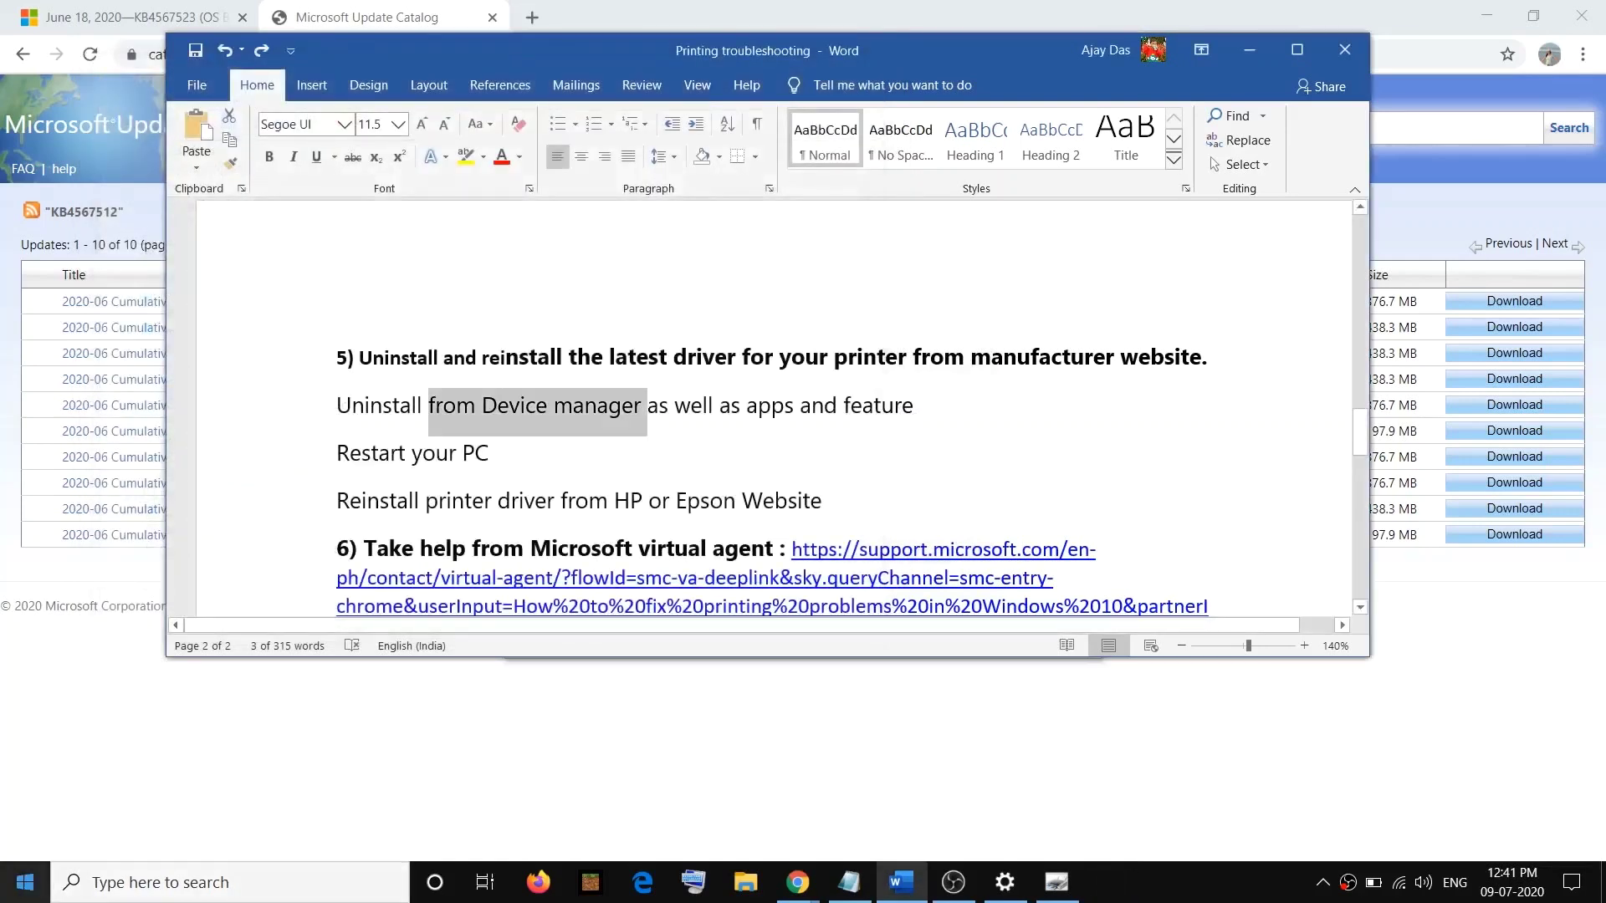
View the Restart power option without restarting, and return to the Word section on the Microsoft virtual agent.
click(23, 883)
click(26, 836)
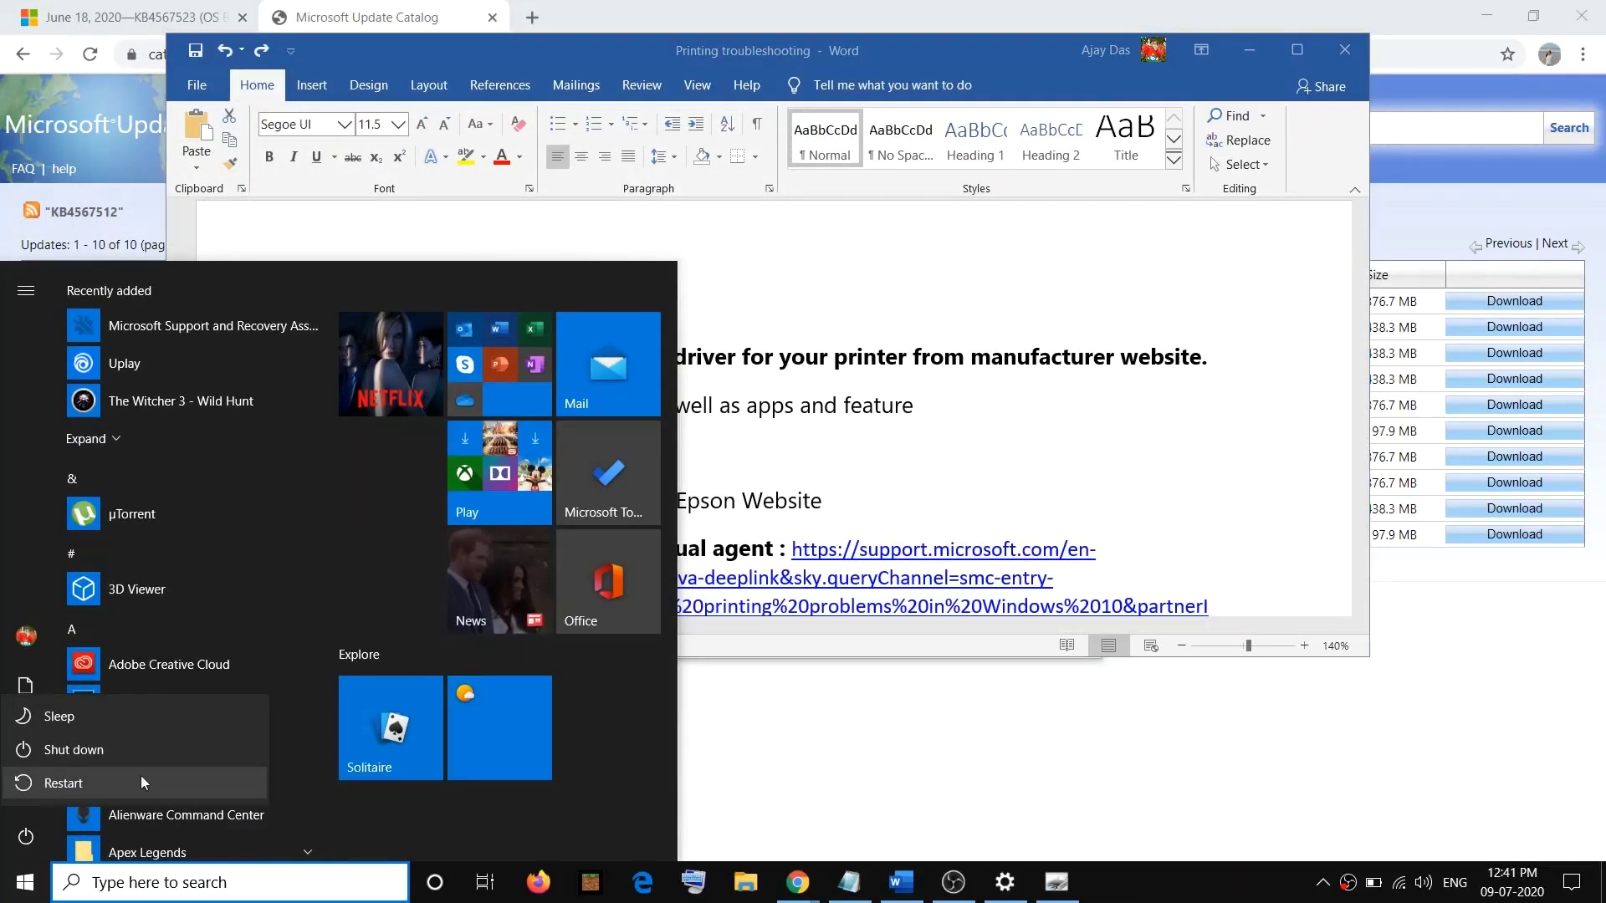
key(Escape)
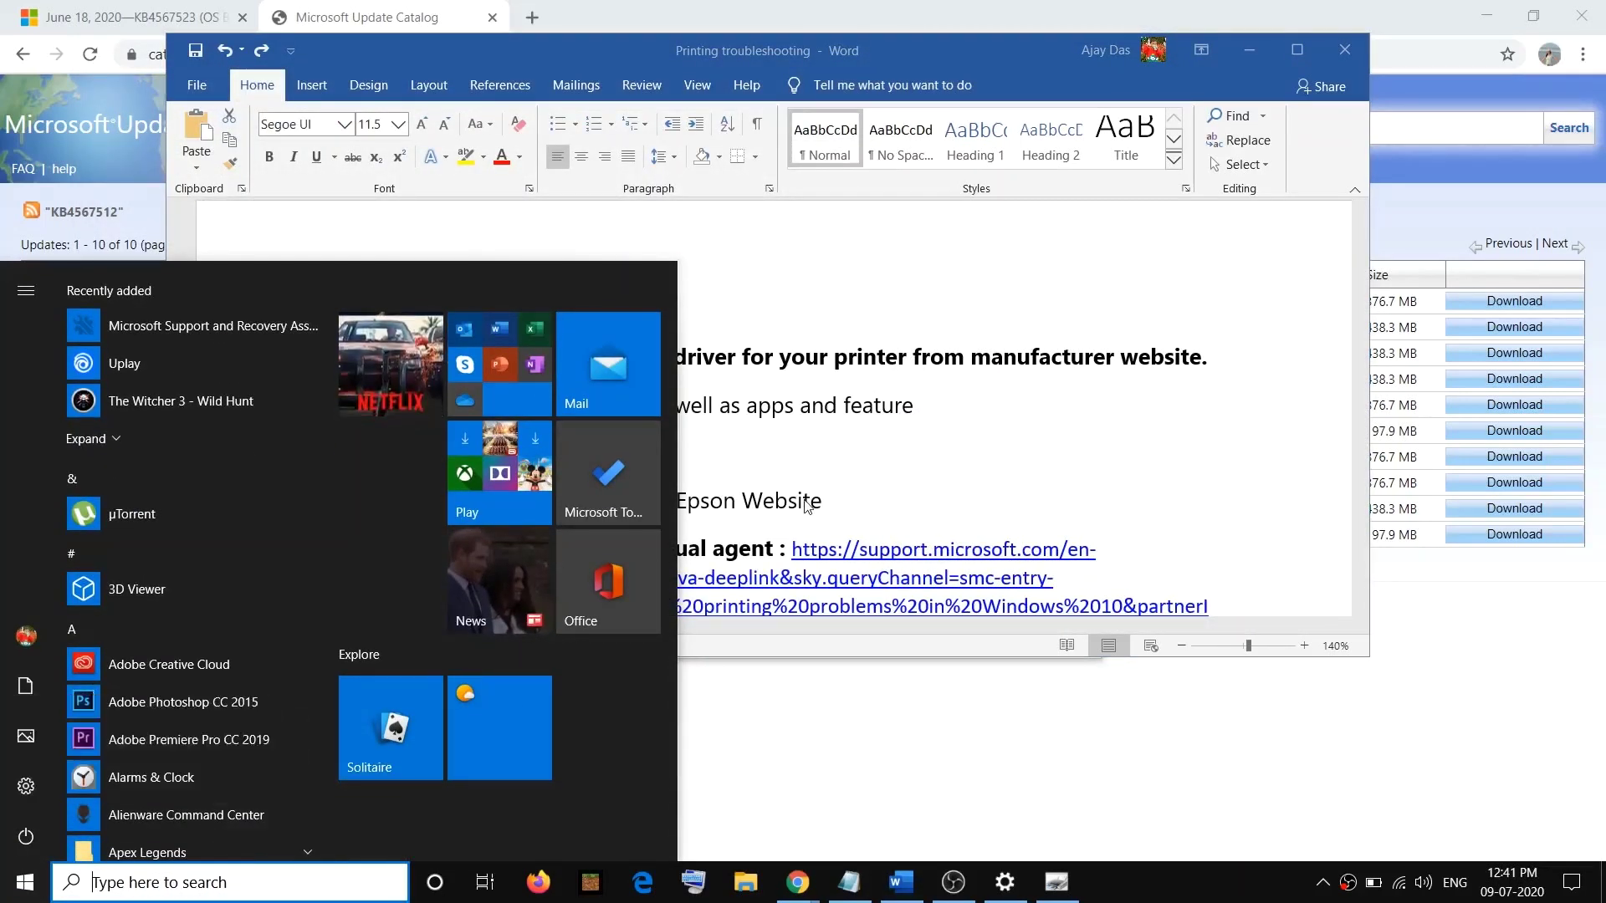
key(Escape)
scroll(510, 514, down, 1)
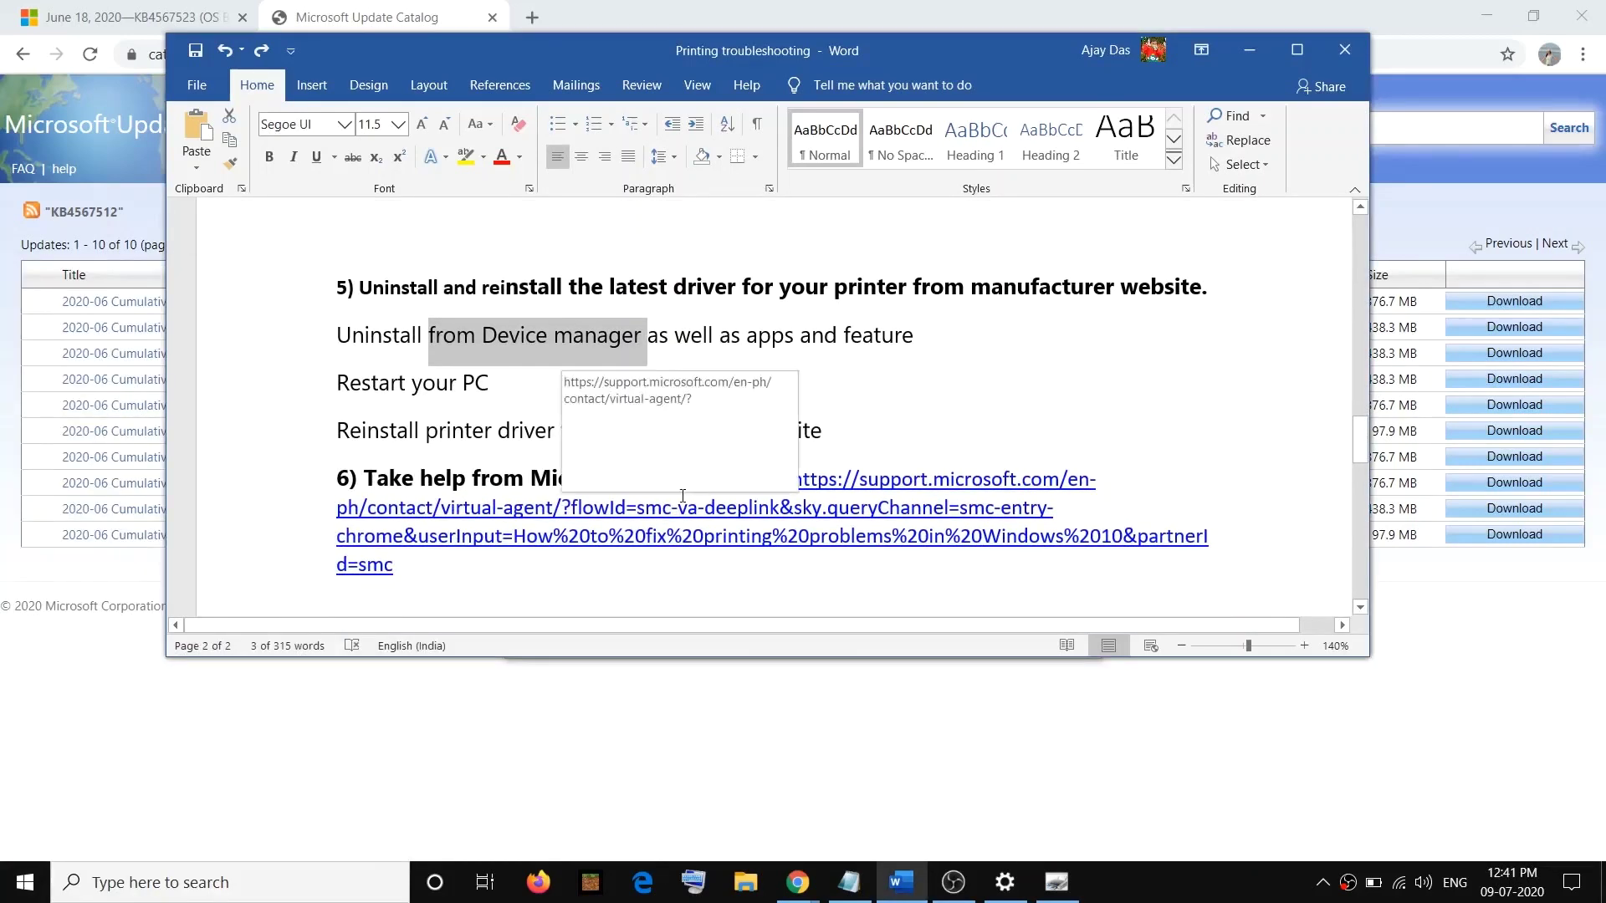